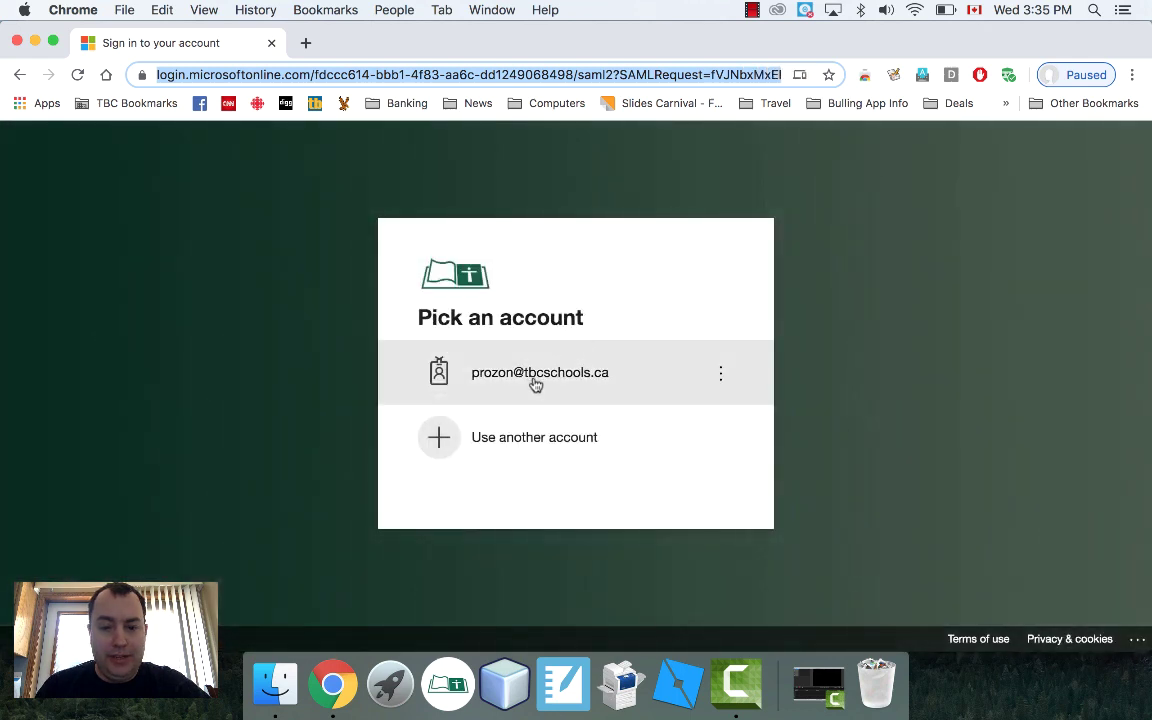
# Sign in with the listed school account by entering the account password.
pyautogui.click(536, 382)
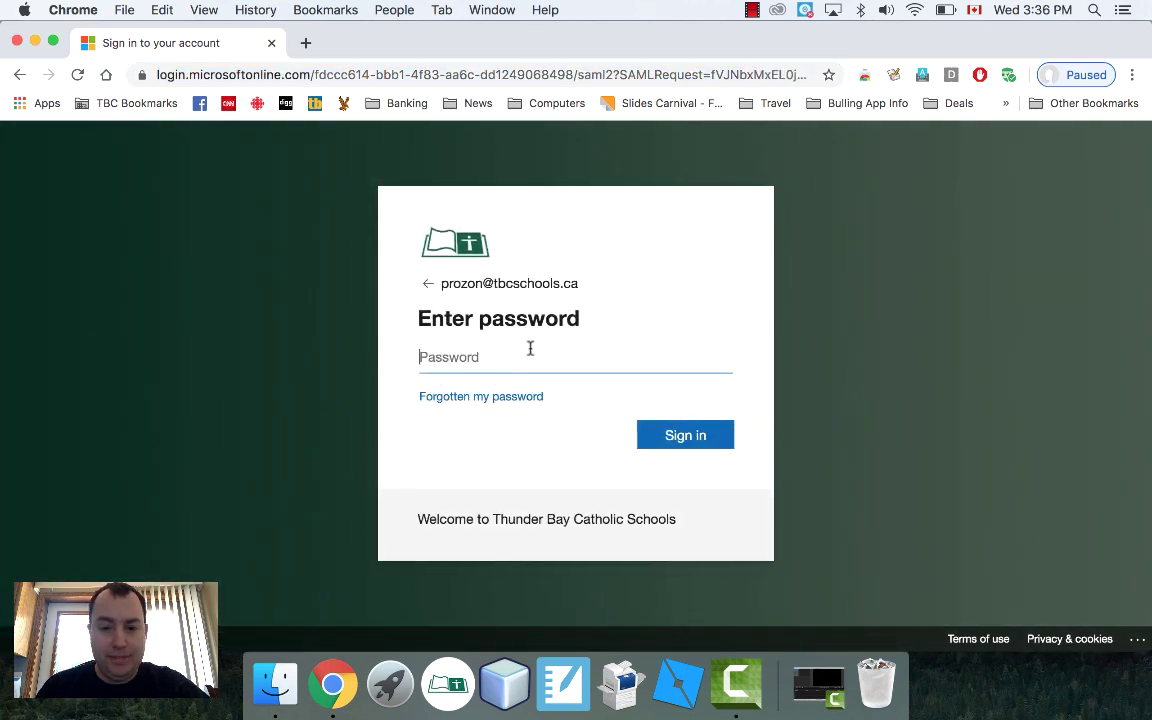
pyautogui.write('•••••')
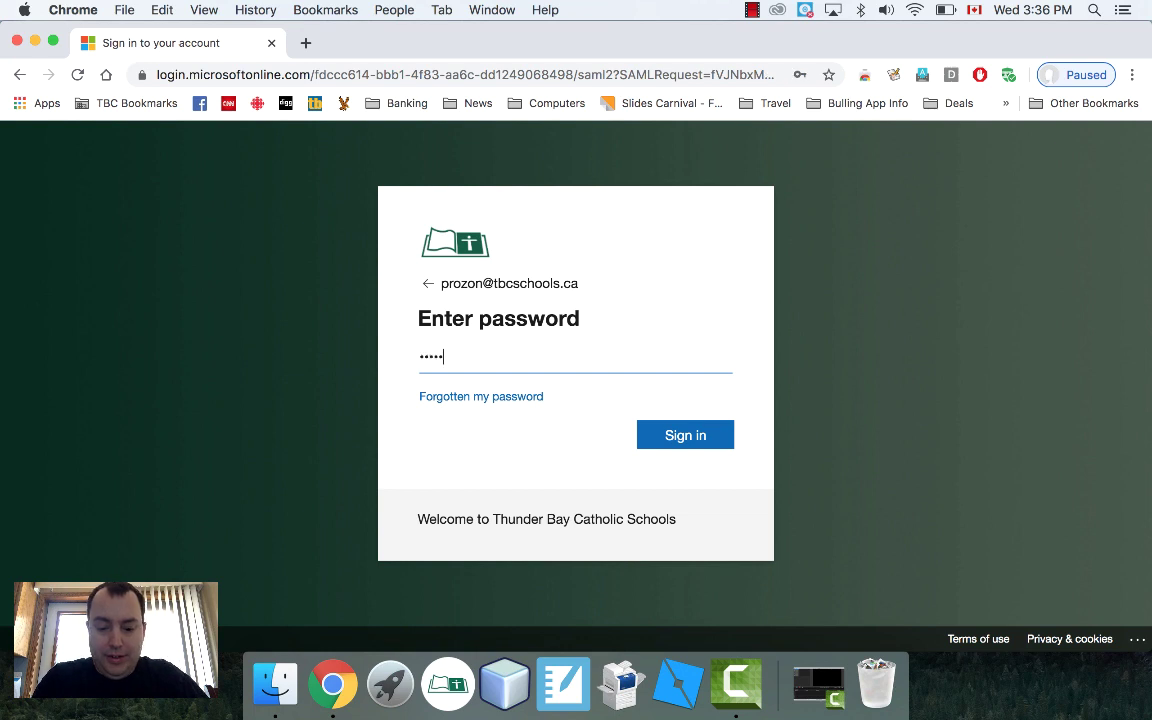
pyautogui.write('•••')
pyautogui.press('Return')
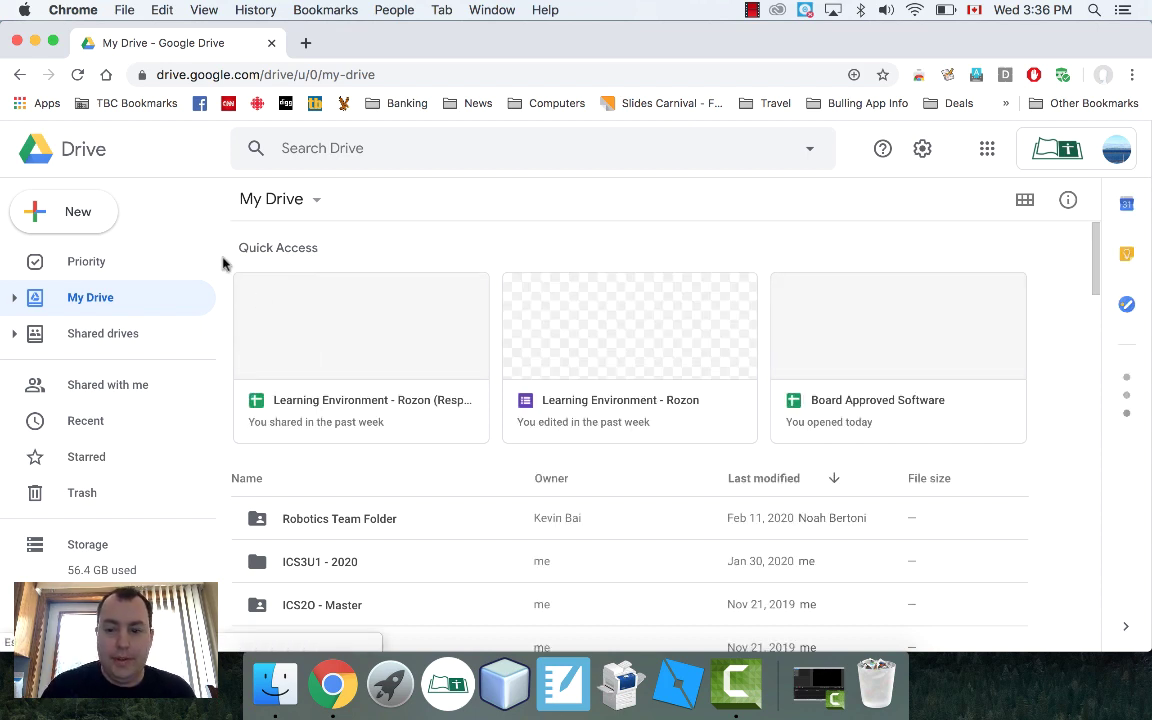
# Start a new Lucidpress item from Google Drive's list of additional file types.
pyautogui.click(77, 218)
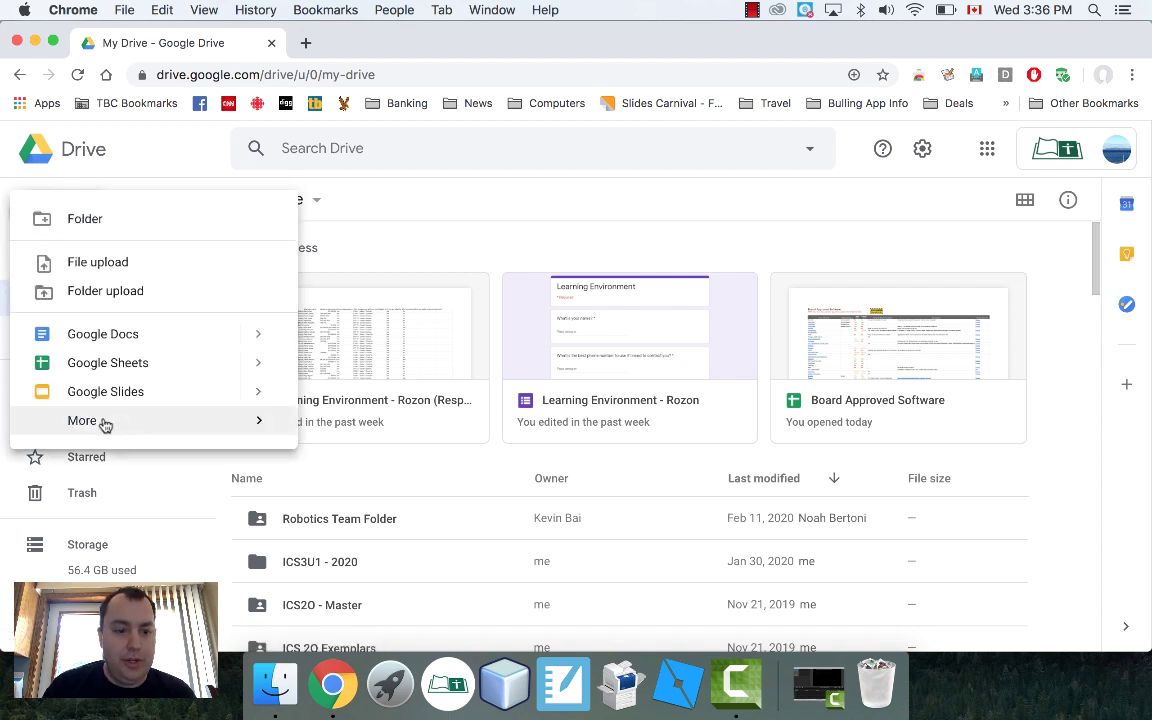
pyautogui.click(105, 425)
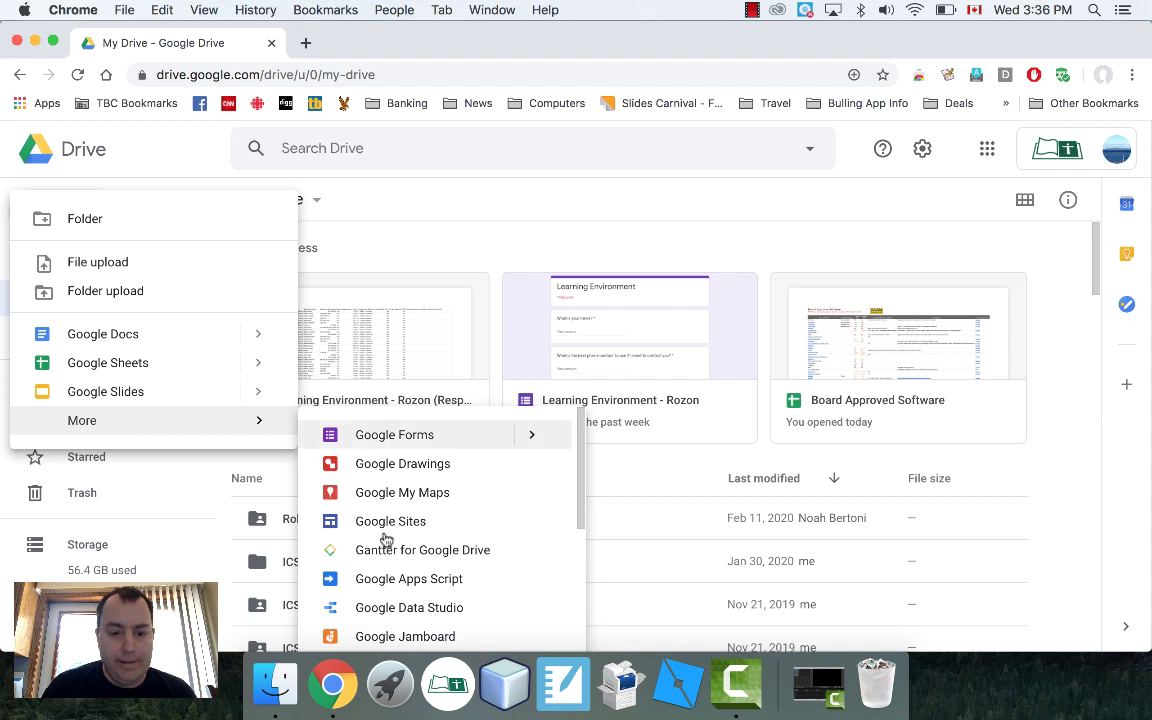
pyautogui.scroll(-3, 383, 540)
pyautogui.scroll(-3, 386, 545)
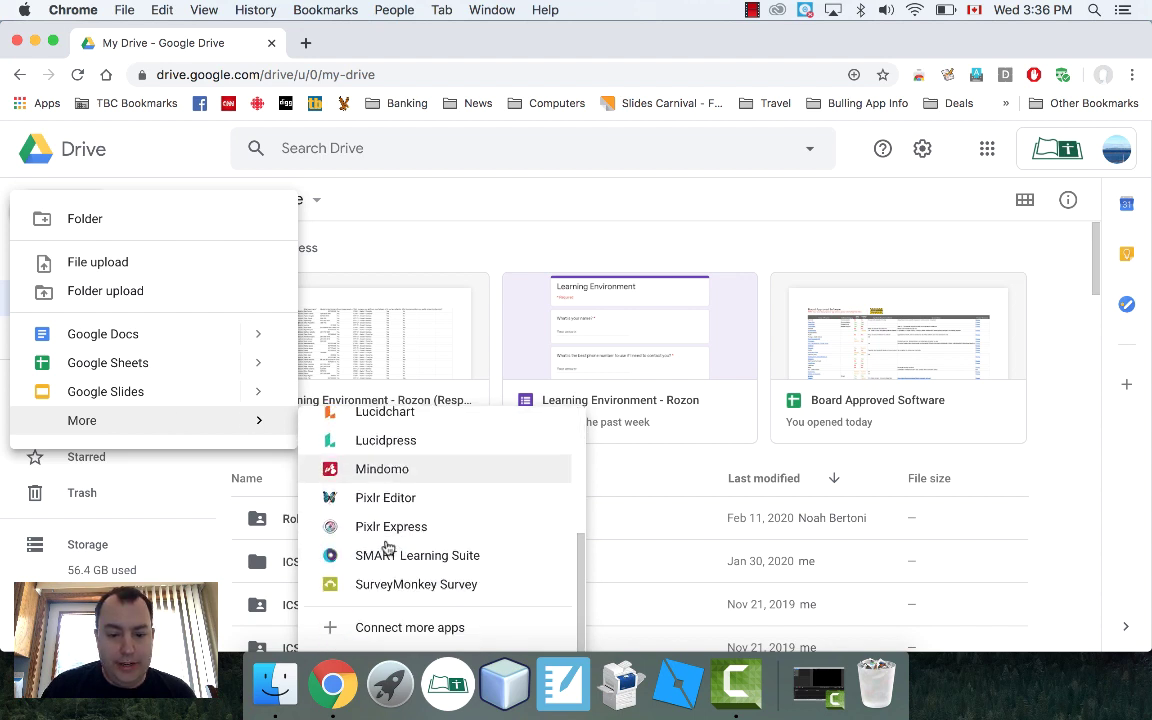
pyautogui.scroll(4, 386, 548)
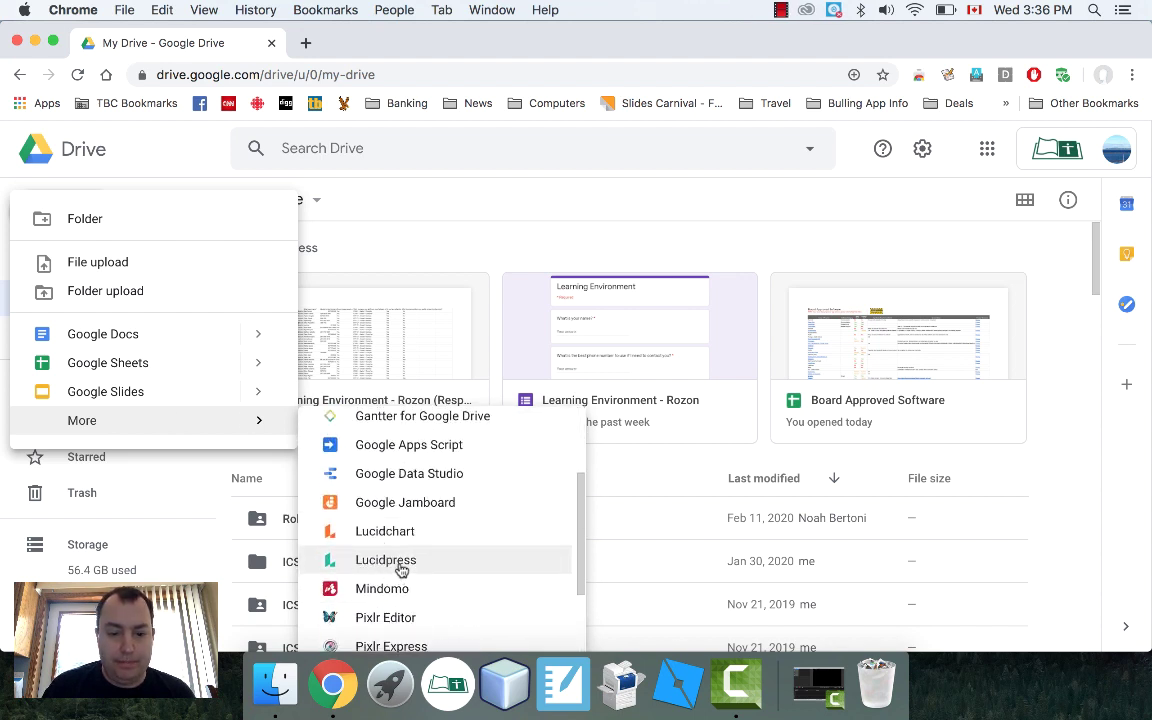
pyautogui.click(400, 566)
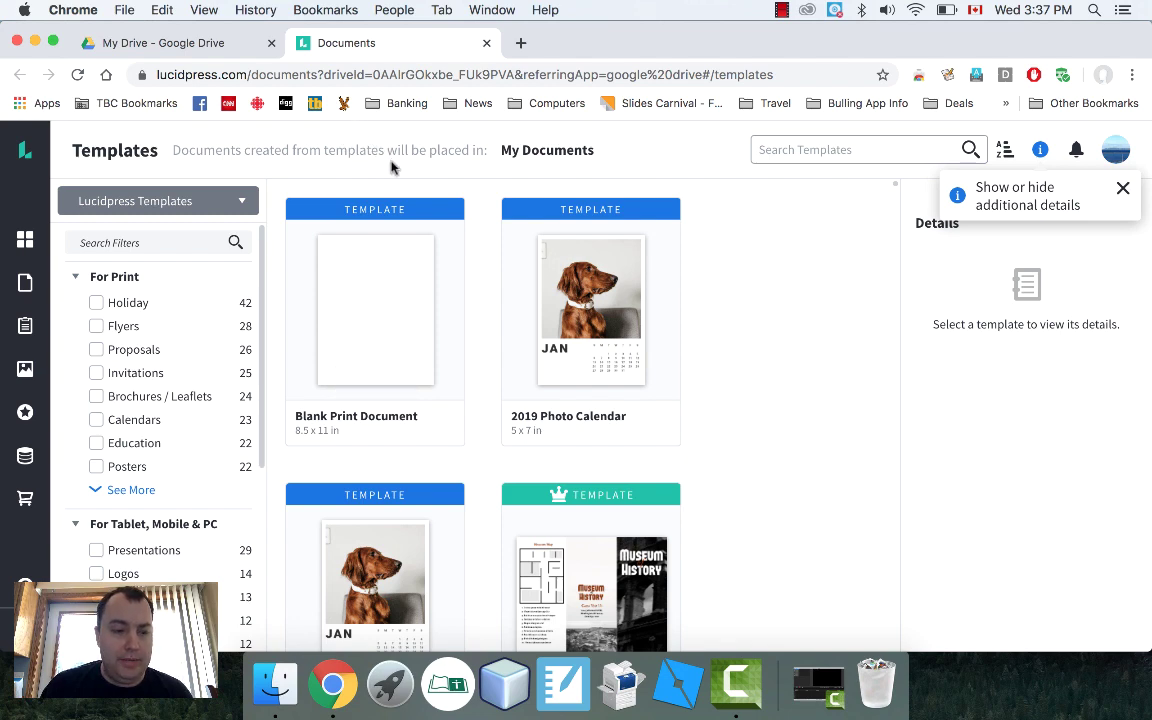
# Dismiss the additional-details tip and filter the print templates to Posters.
pyautogui.click(1122, 190)
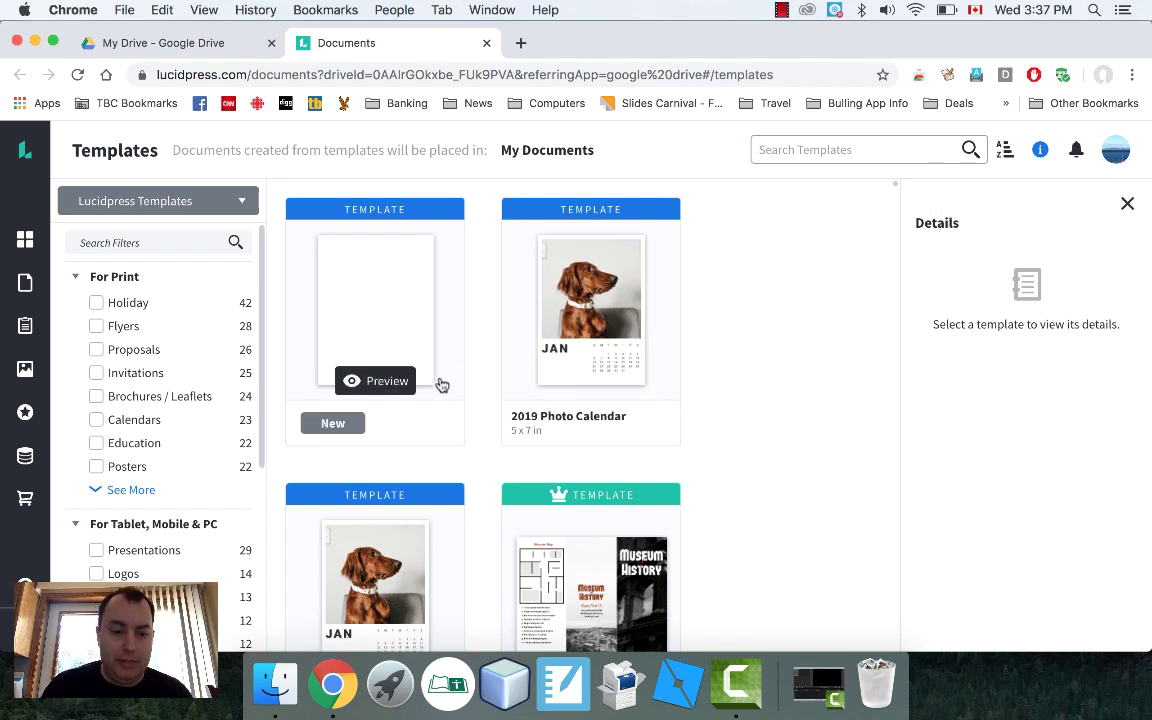
pyautogui.scroll(-2, 440, 383)
pyautogui.scroll(-5, 440, 383)
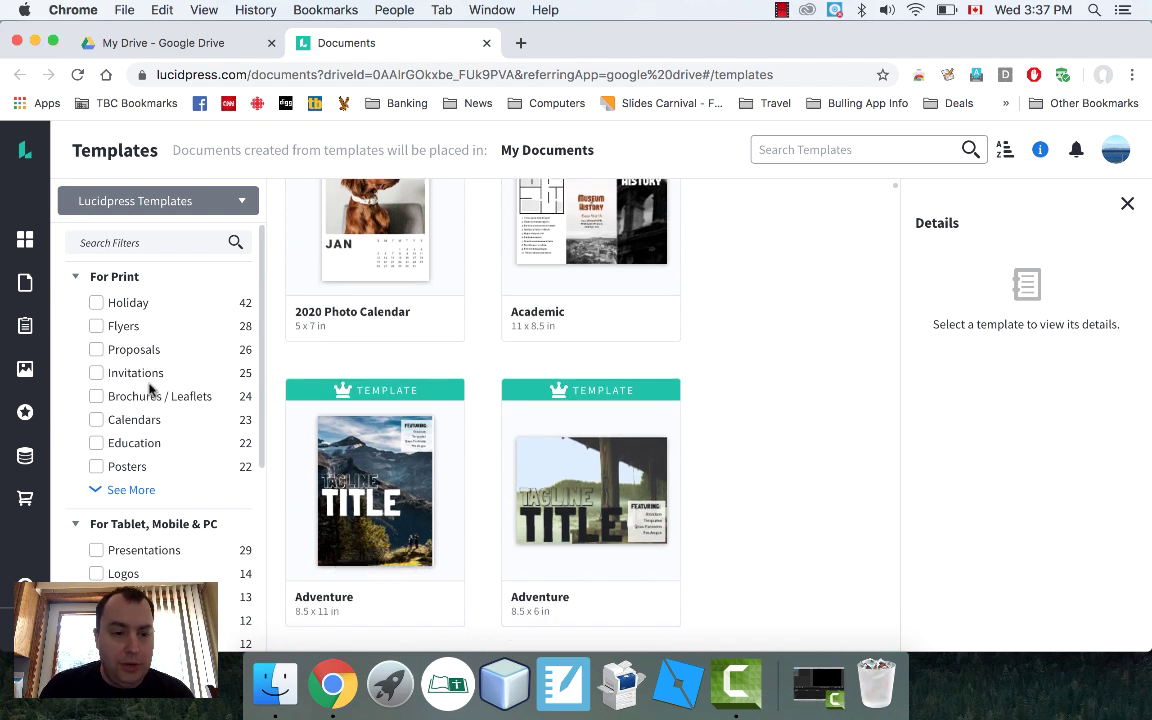
pyautogui.scroll(-2, 150, 388)
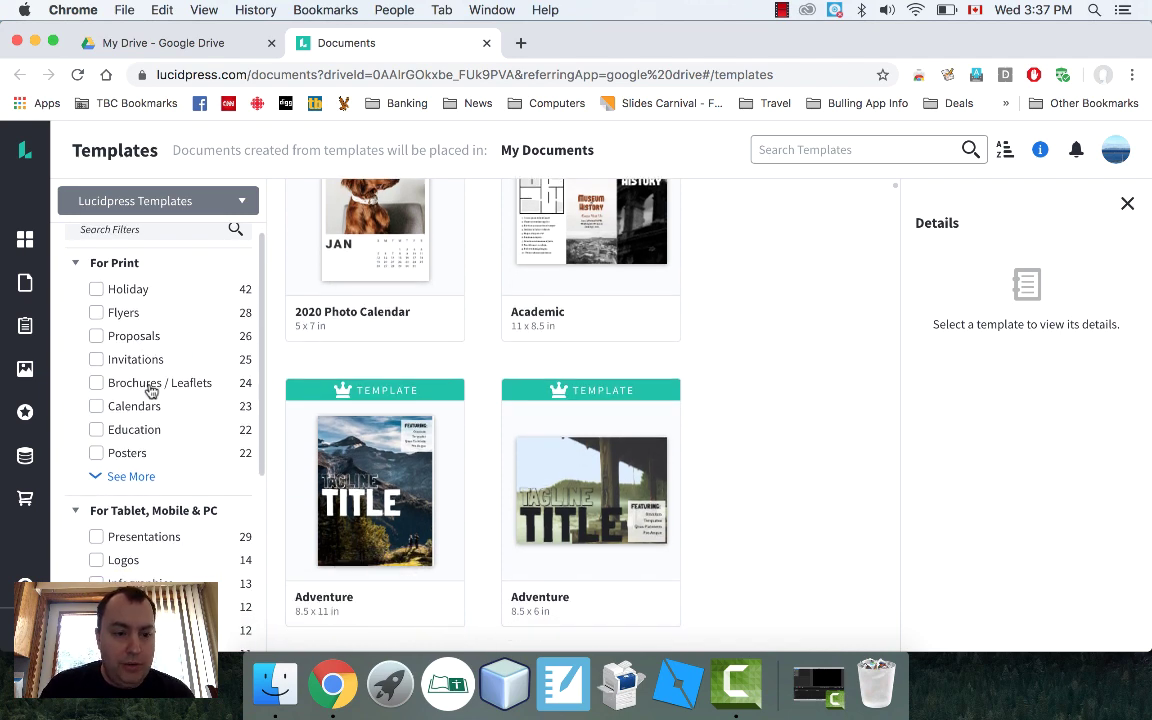
pyautogui.click(129, 445)
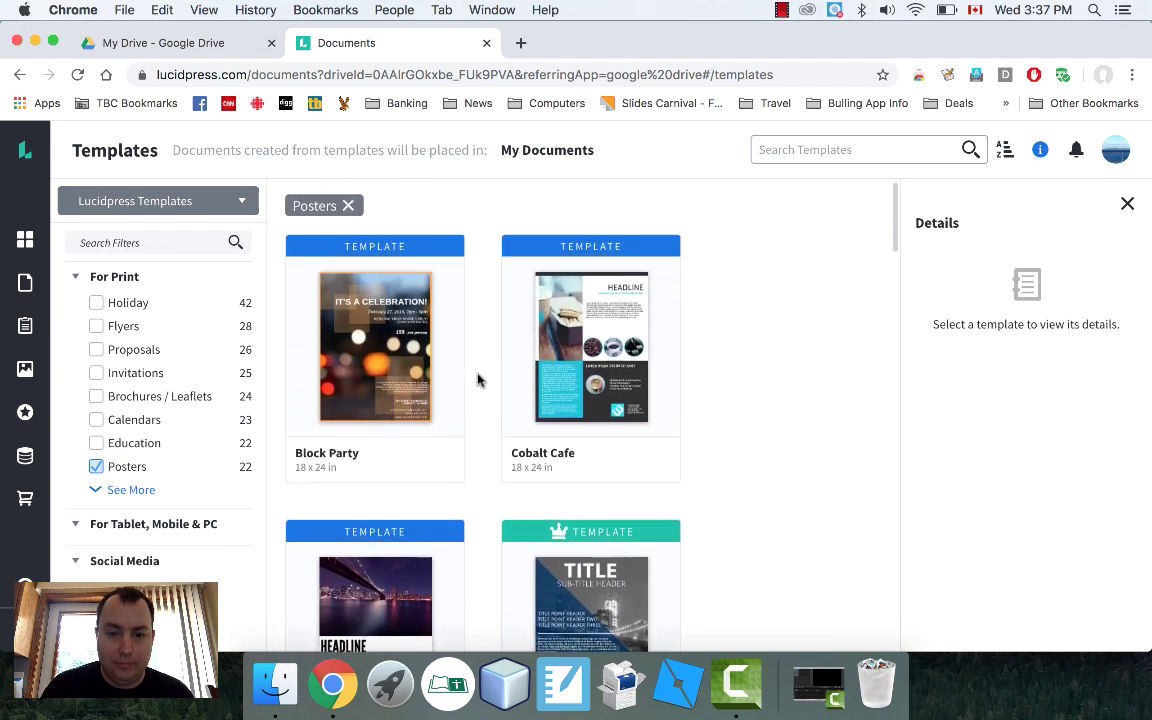
# Browse the poster templates and create a new document from the Cobalt Cafe template.
pyautogui.scroll(-4, 478, 379)
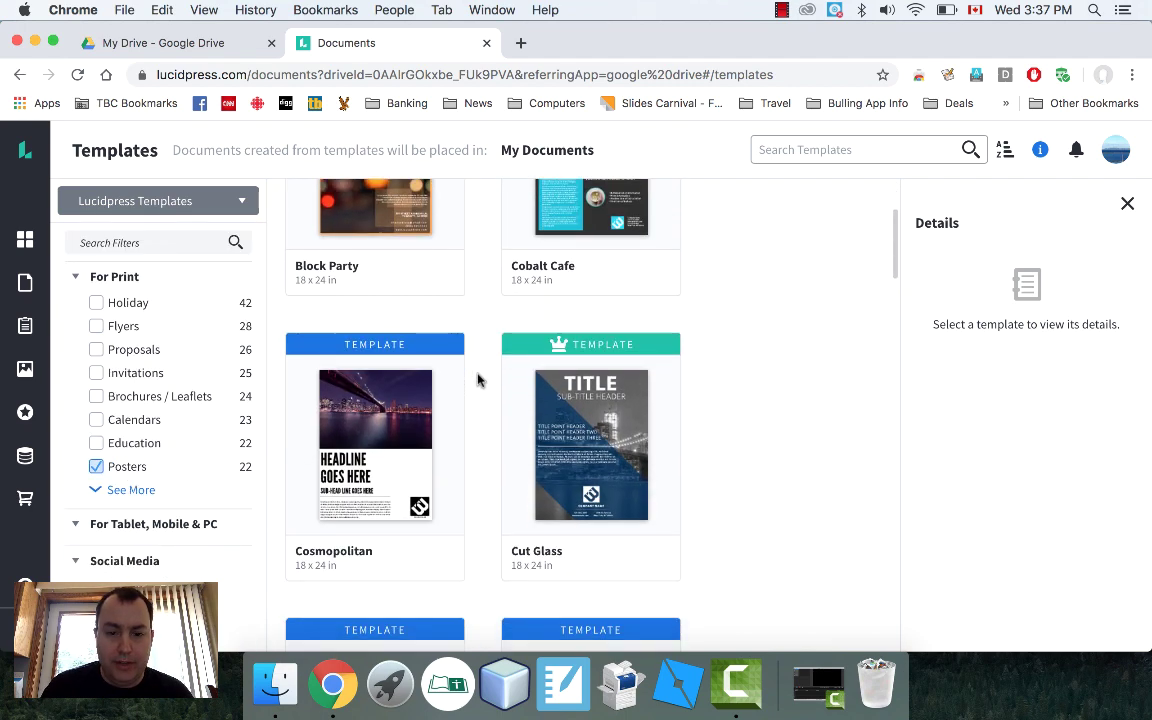
pyautogui.moveTo(573, 345)
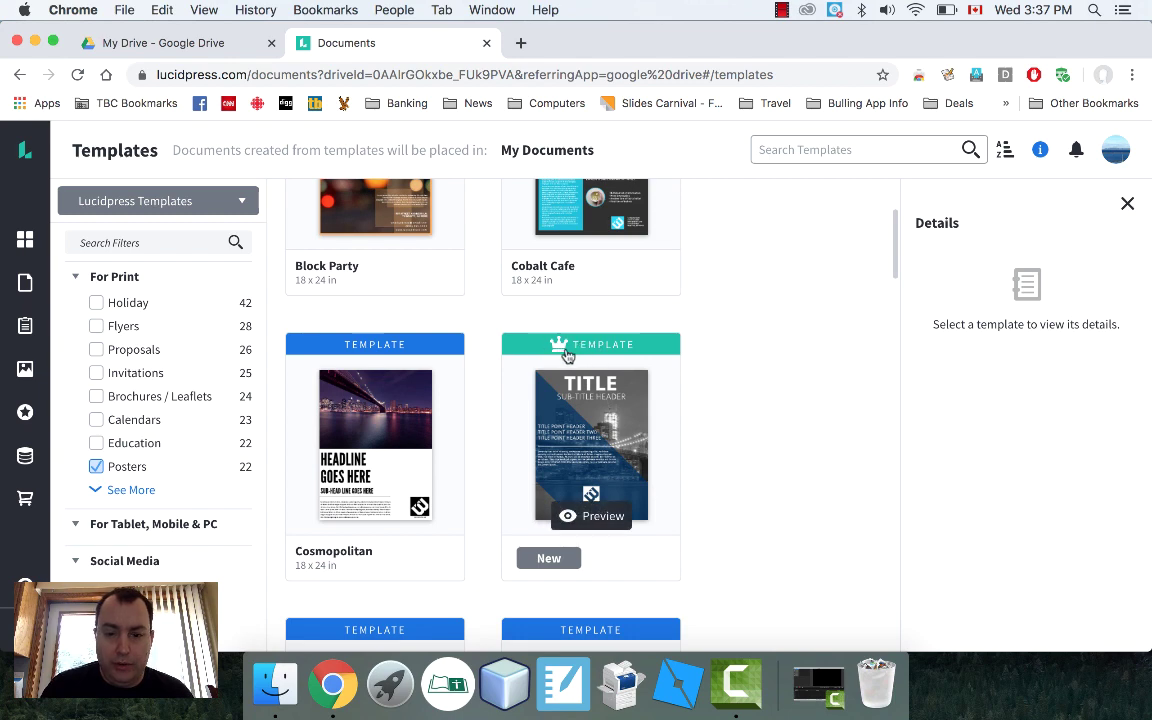
pyautogui.scroll(-2, 633, 371)
pyautogui.scroll(3, 633, 371)
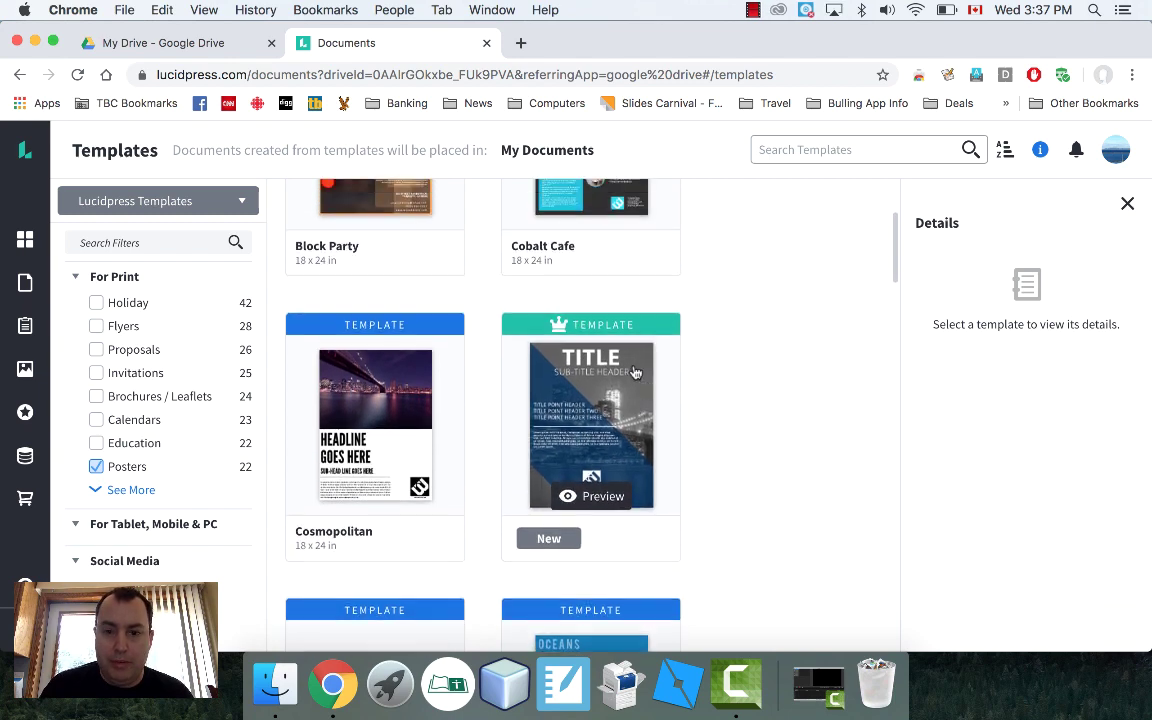
pyautogui.scroll(4, 633, 371)
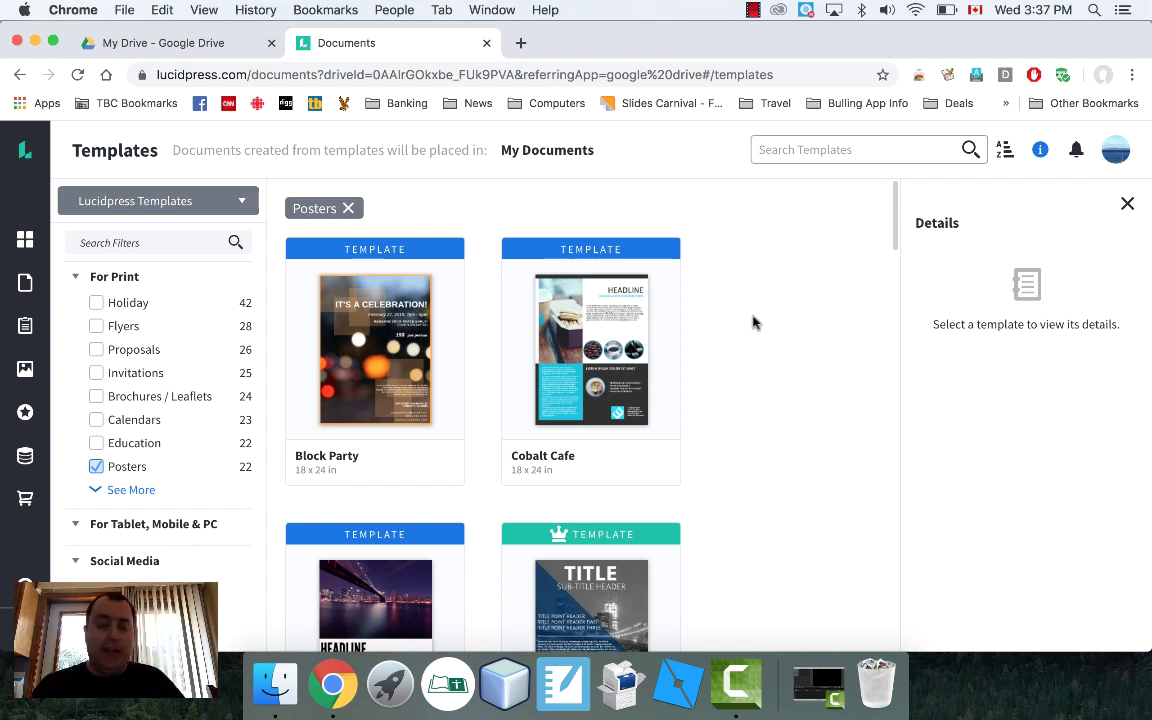
pyautogui.moveTo(636, 405)
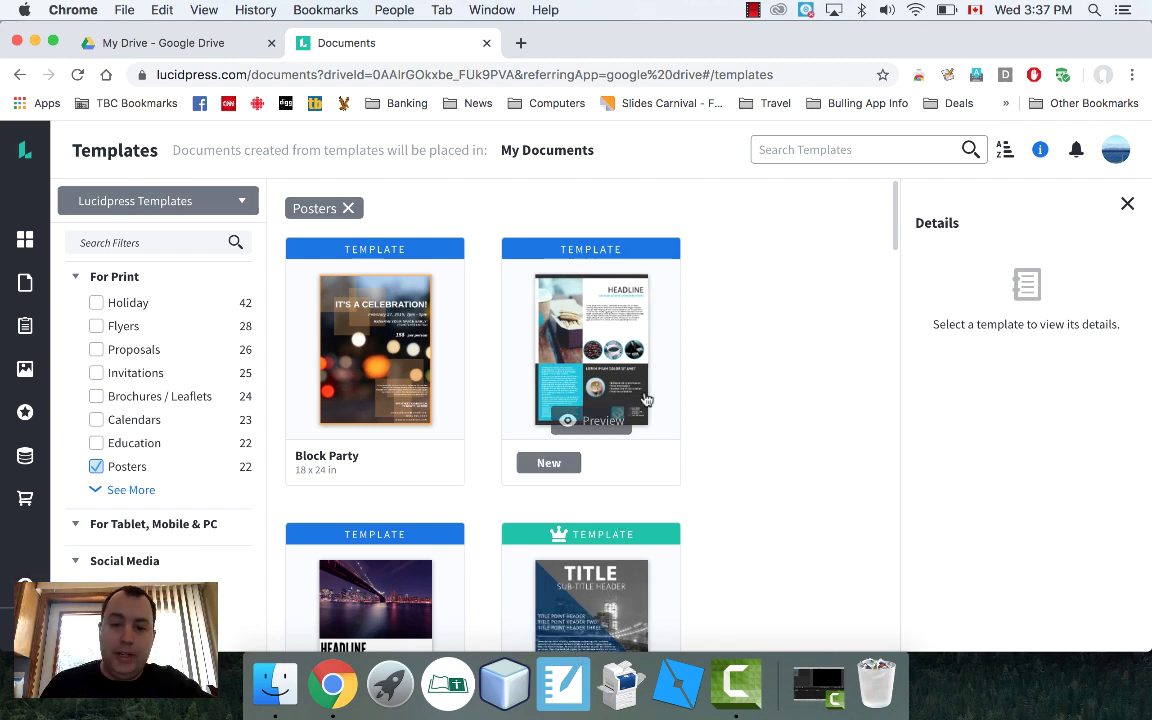
pyautogui.click(586, 302)
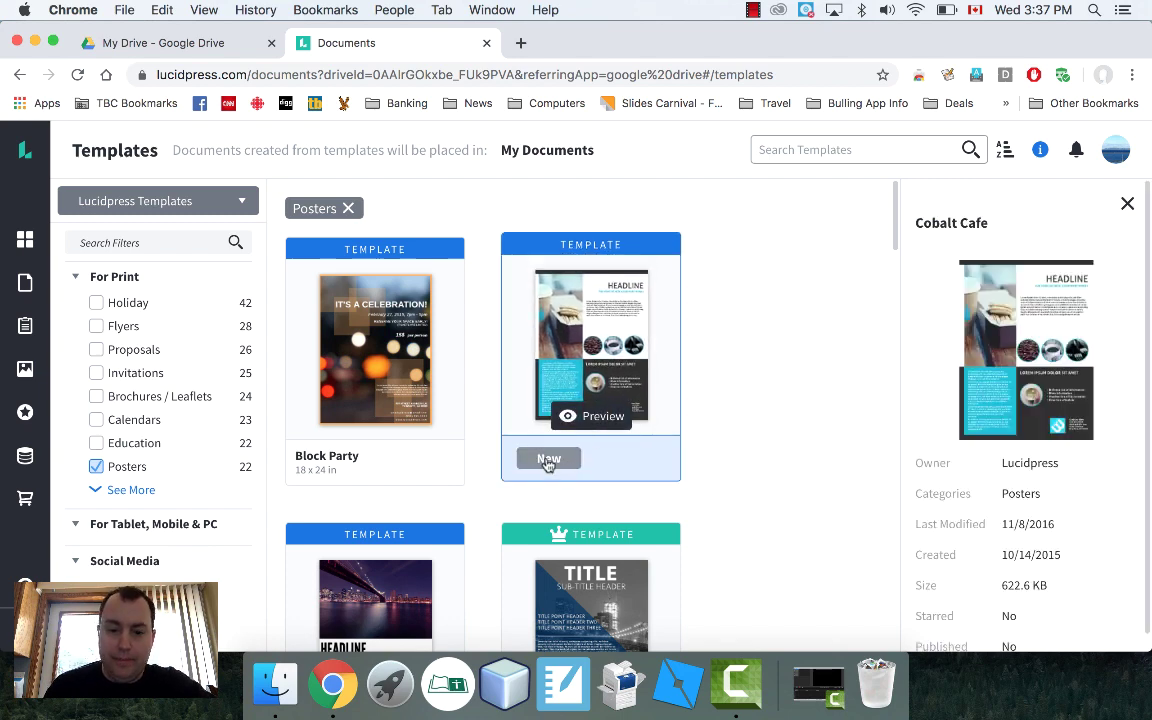
pyautogui.click(548, 460)
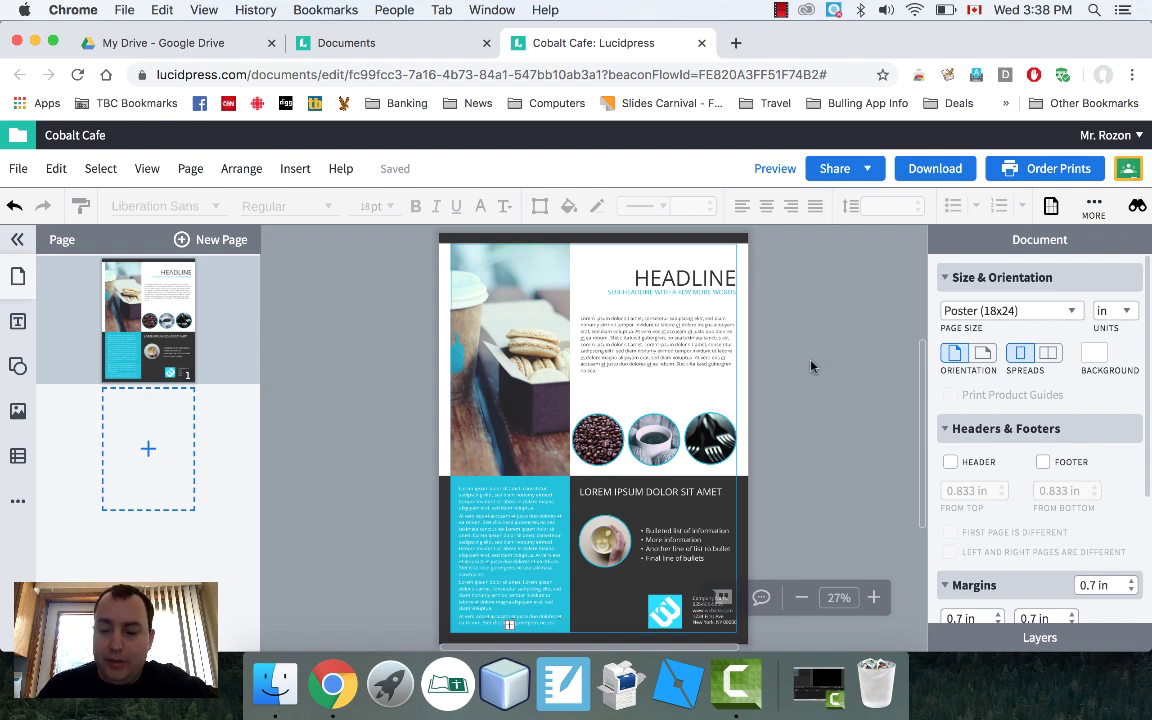
# Replace the poster's HEADLINE text with only the account owner's surname in capitals.
pyautogui.click(874, 597)
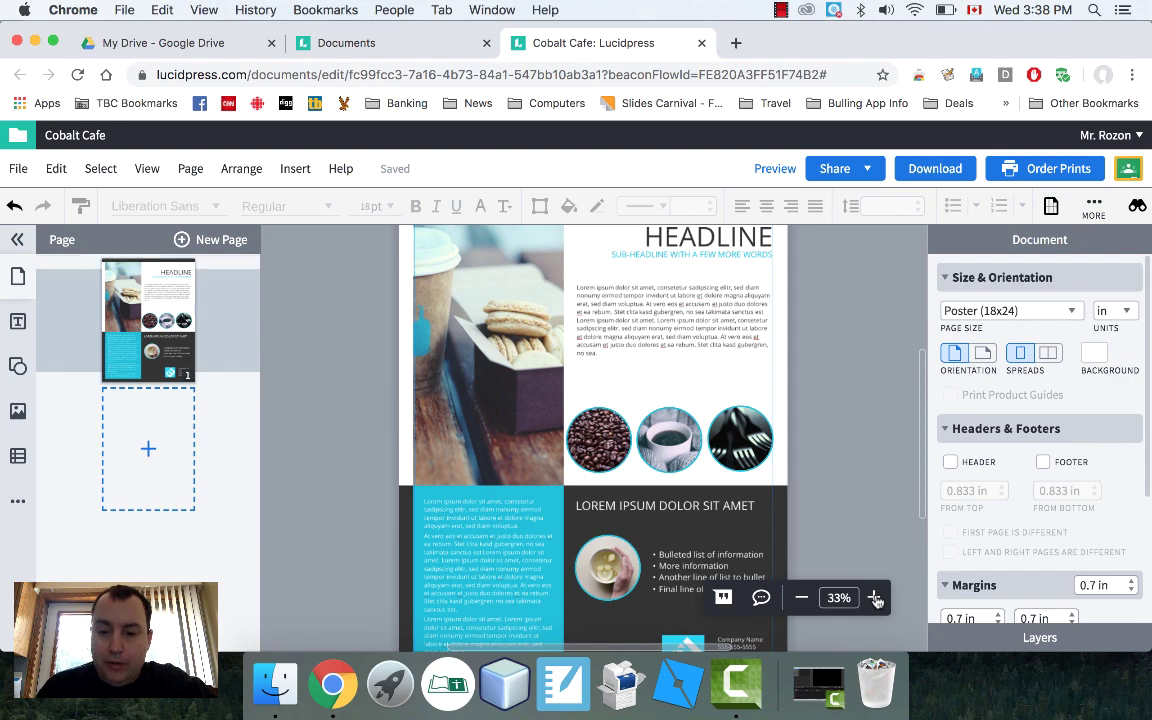
pyautogui.click(874, 597)
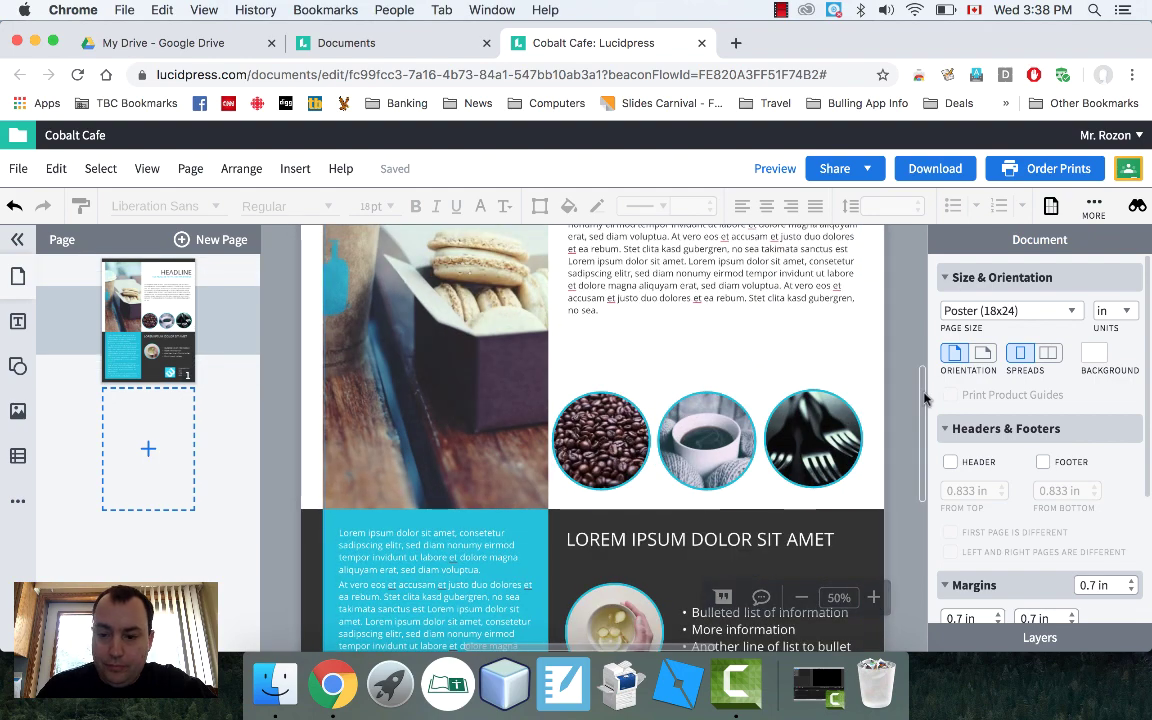
pyautogui.scroll(5, 925, 397)
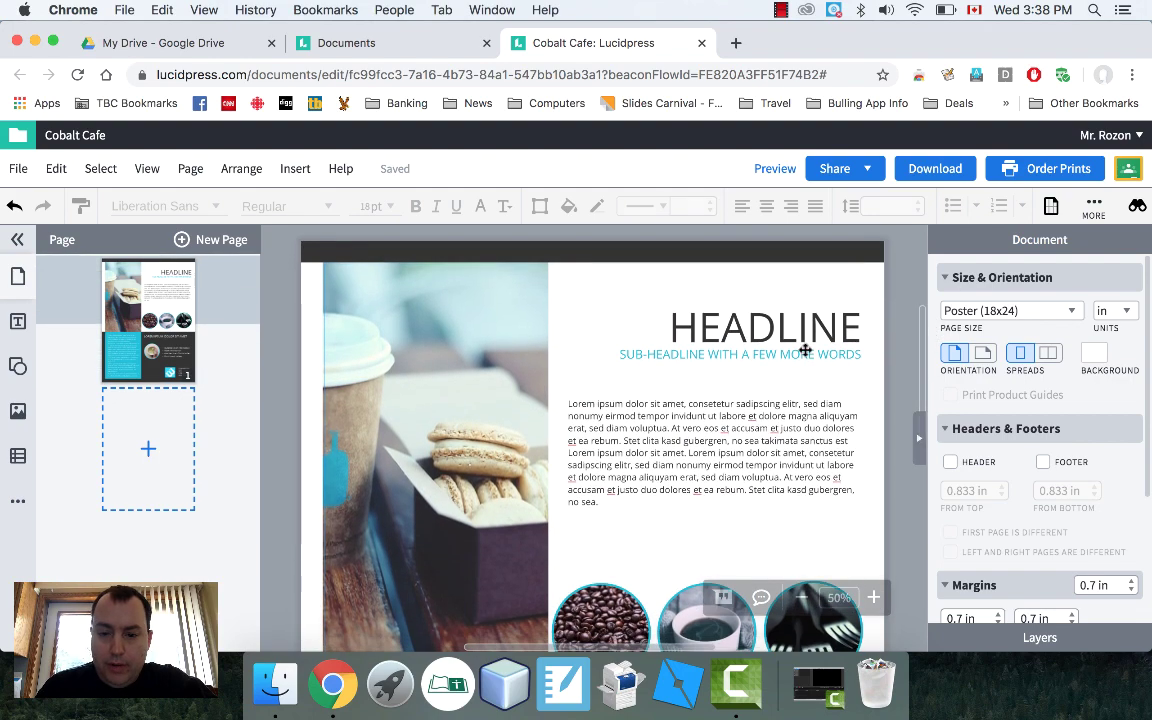
pyautogui.moveTo(782, 334); pyautogui.dragTo(776, 333)
pyautogui.click(776, 333)
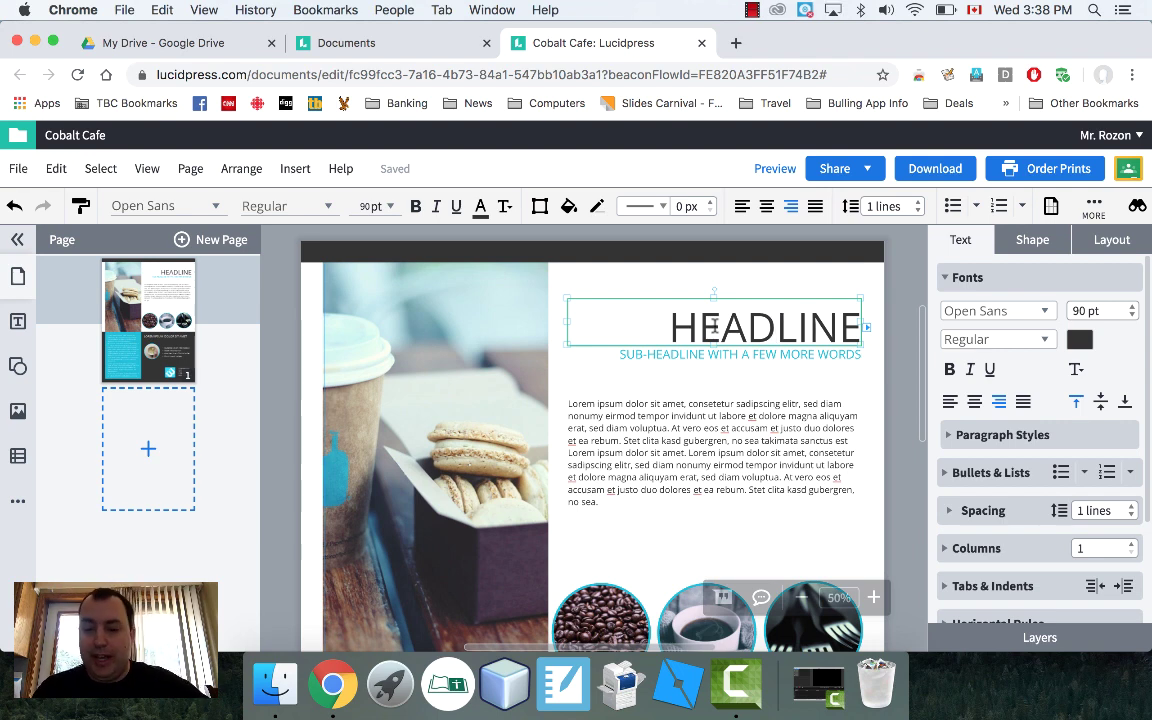
pyautogui.moveTo(670, 327); pyautogui.dragTo(838, 327)
pyautogui.press('BackSpace')
pyautogui.press('Right')
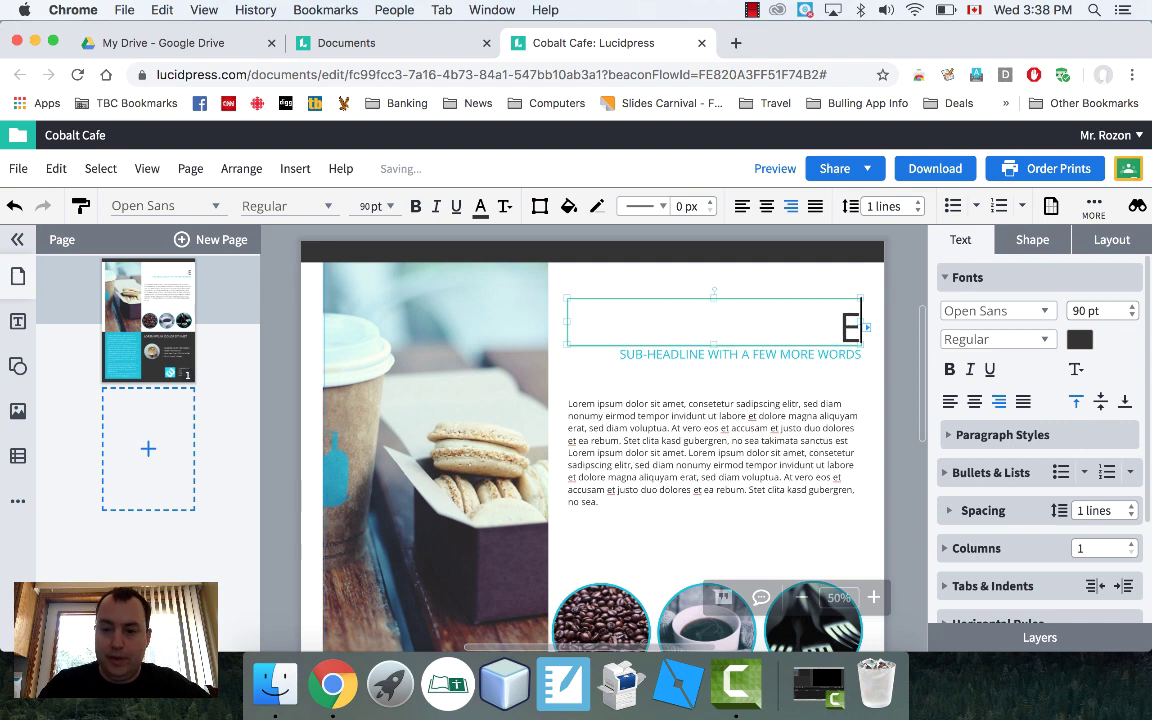
pyautogui.press('BackSpace')
pyautogui.write('ROZON LAND')
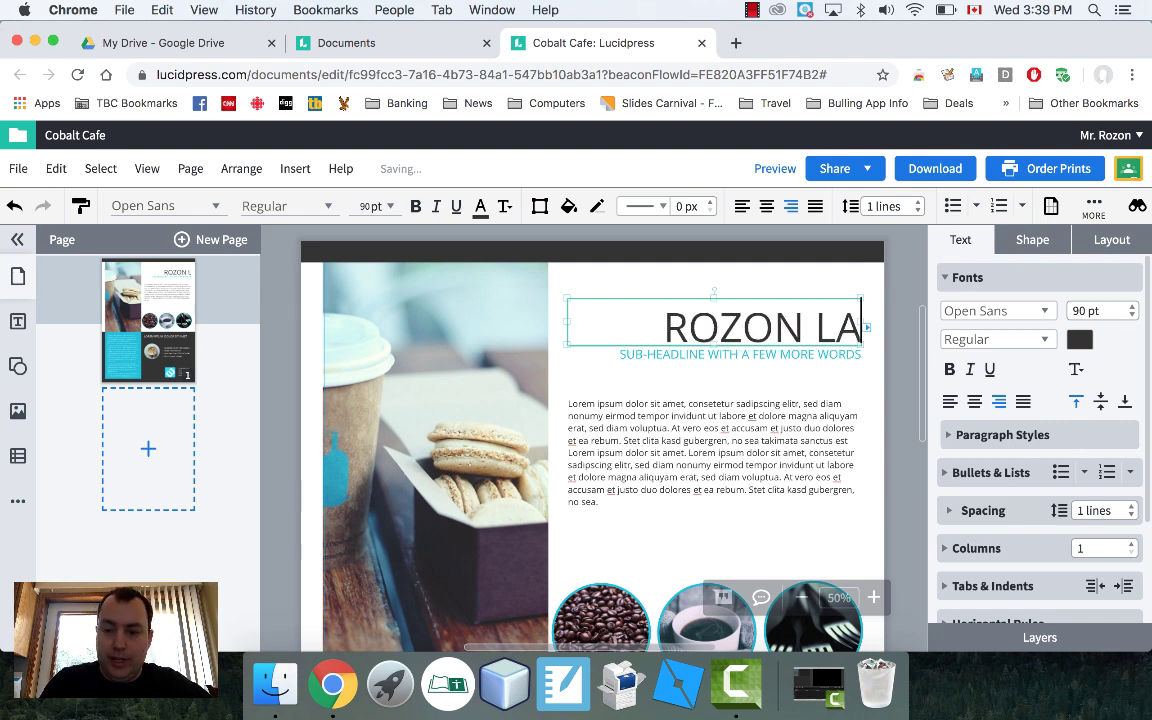
pyautogui.press('BackSpace')
pyautogui.press('BackSpace')
pyautogui.press('BackSpace')
pyautogui.press('BackSpace')
pyautogui.press('BackSpace')
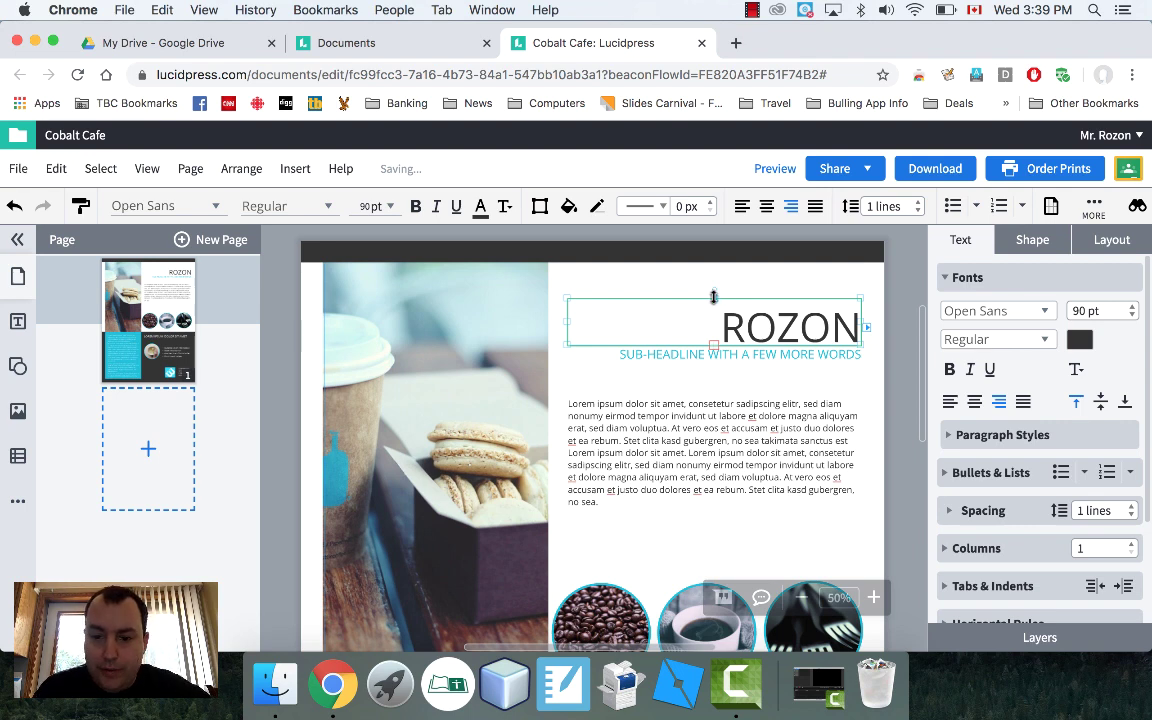
# Make the headline text box taller and set its font size to 75 pt.
pyautogui.moveTo(713, 296); pyautogui.dragTo(712, 296)
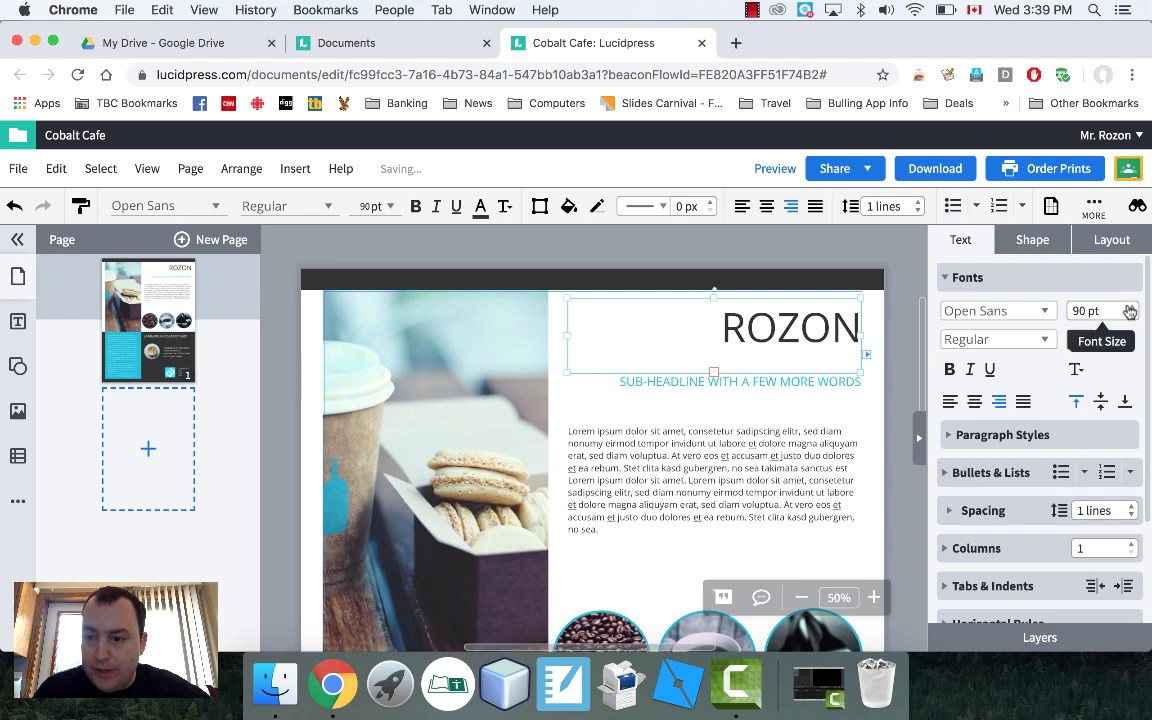
pyautogui.click(1085, 311)
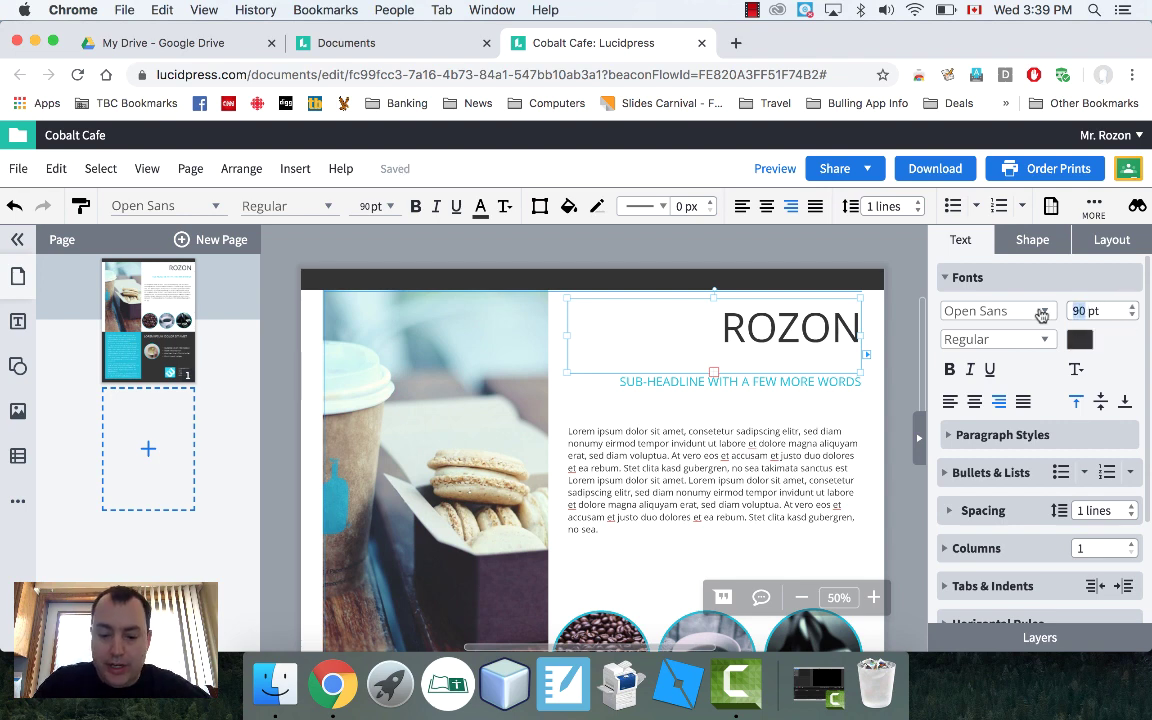
pyautogui.write('75')
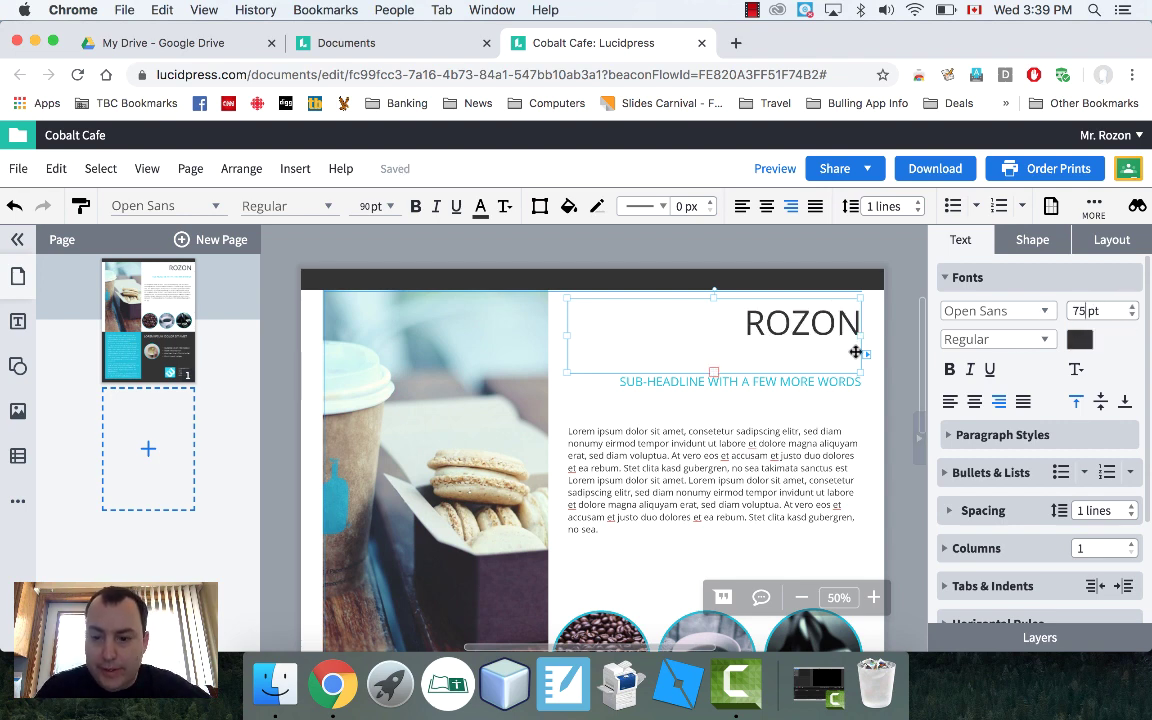
# Reselect the headline and reduce the surname's font size to 50 pt.
pyautogui.moveTo(856, 376); pyautogui.dragTo(852, 380)
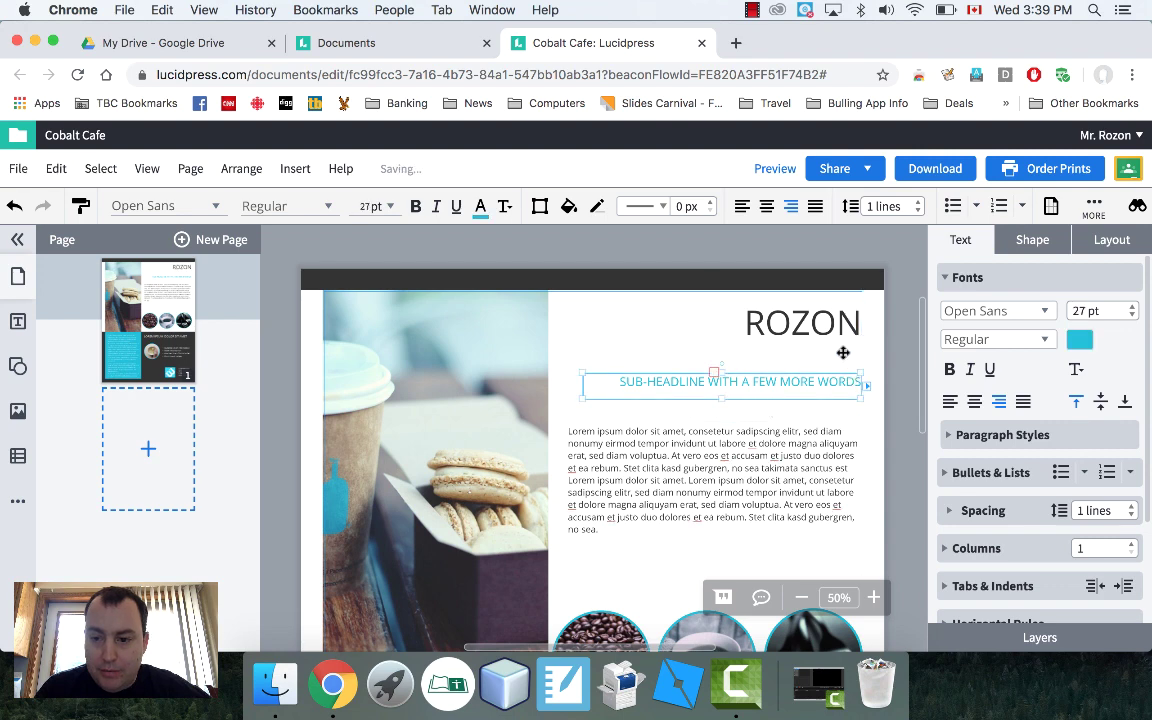
pyautogui.click(848, 350)
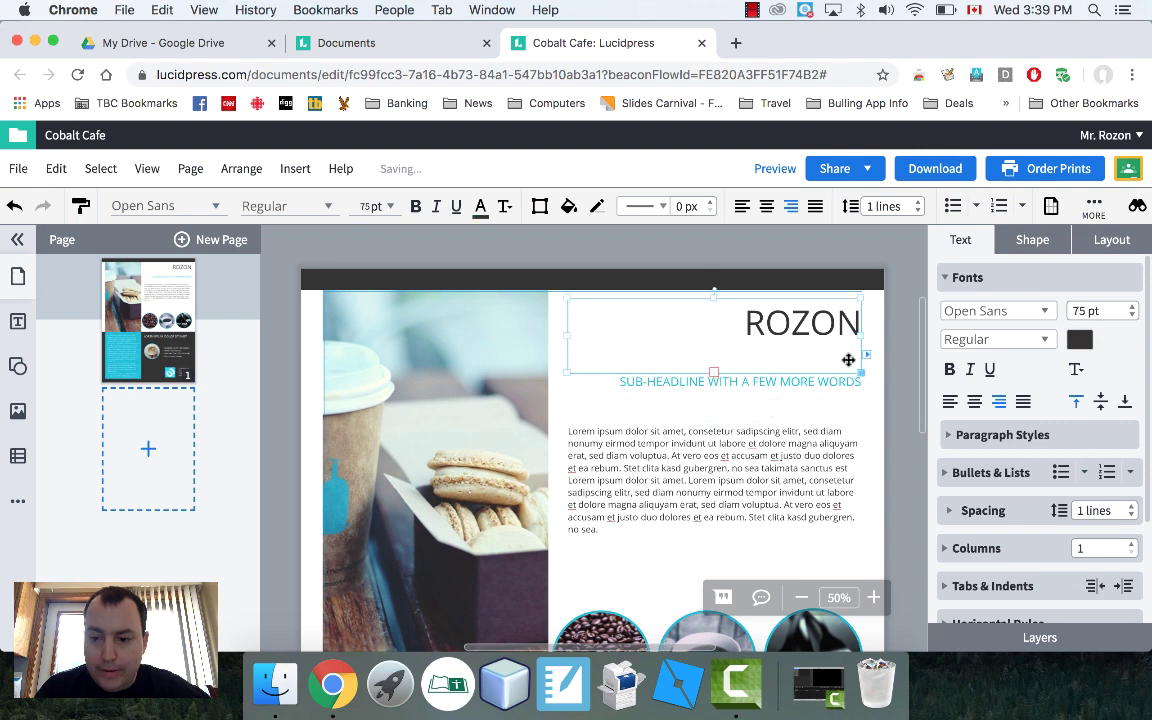
pyautogui.click(742, 298)
pyautogui.click(1083, 311)
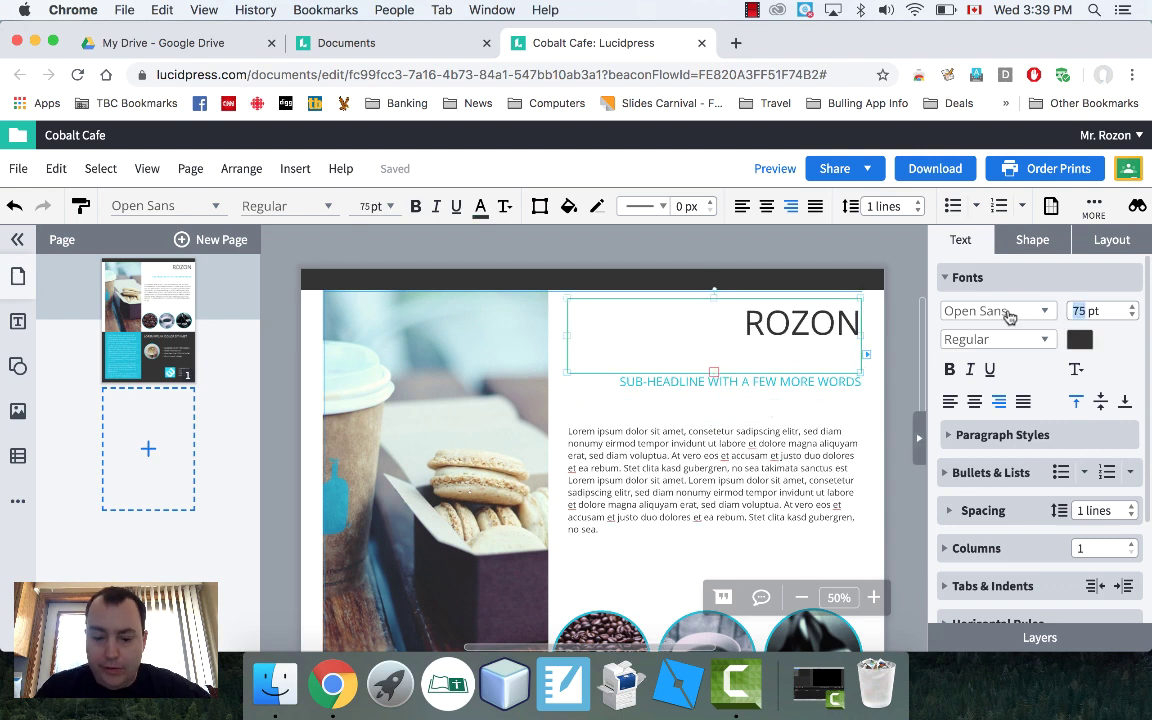
pyautogui.write('50')
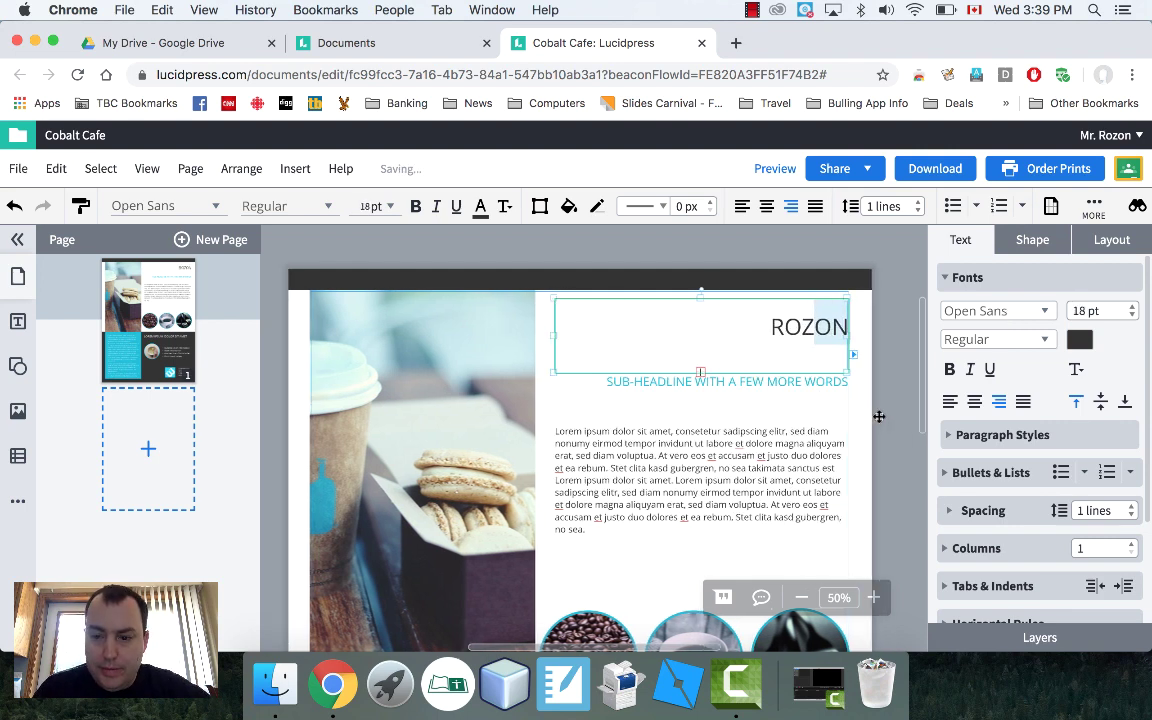
# Add the word LANDSCAPING after the surname in the headline and set its font size to 50 pt.
pyautogui.click(843, 367)
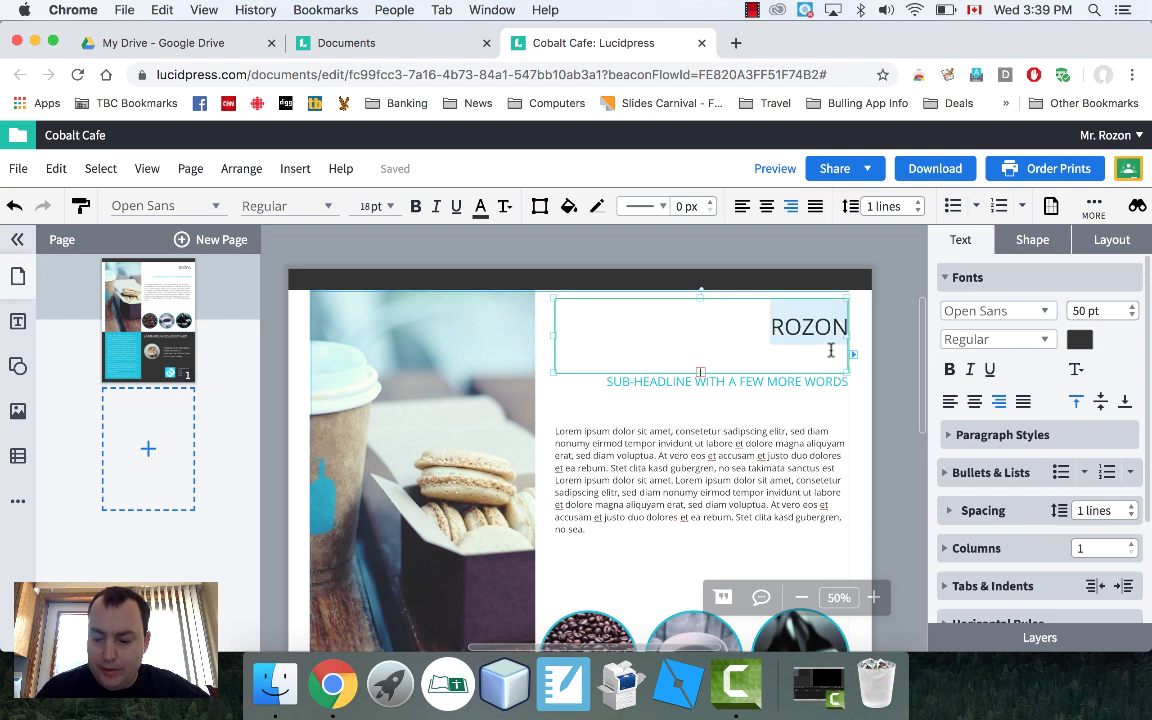
pyautogui.write('LANDSCAP')
pyautogui.press('BackSpace')
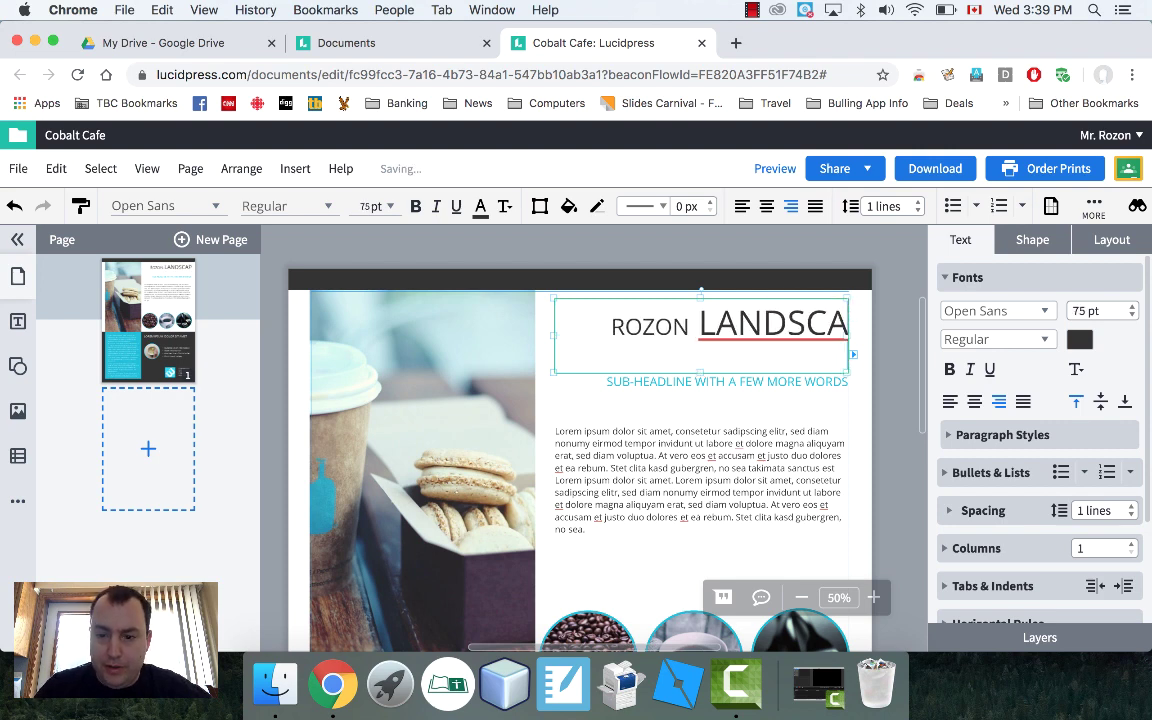
pyautogui.write('P')
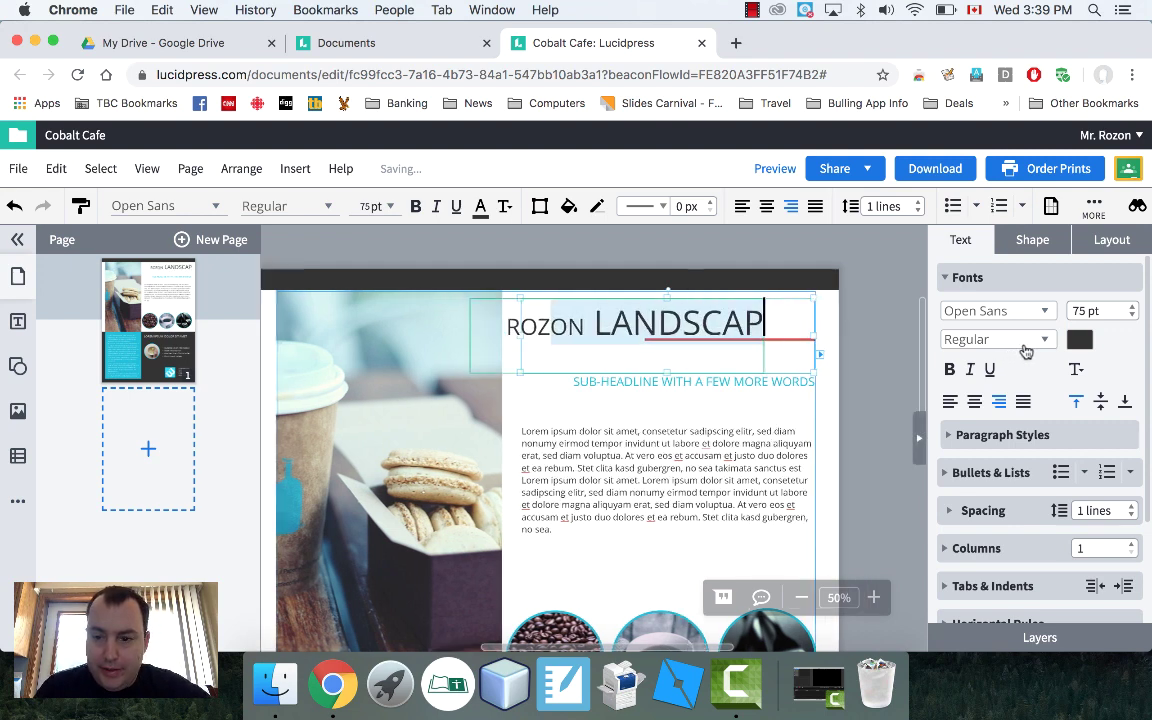
pyautogui.doubleClick(1082, 311)
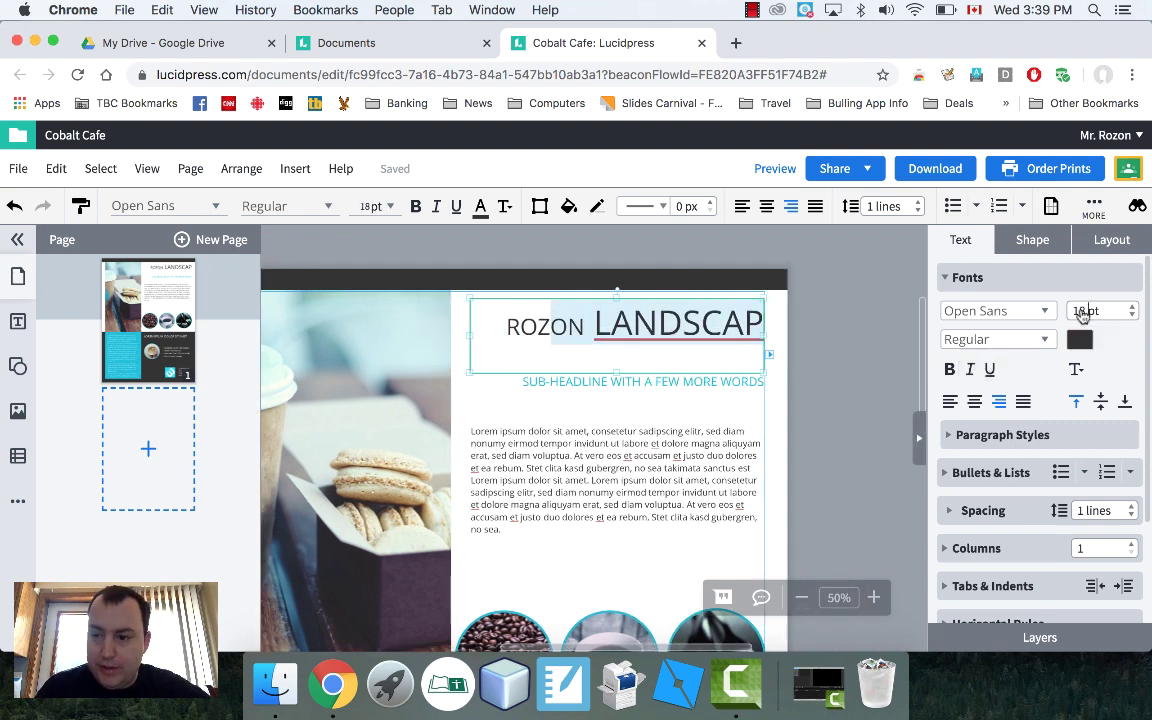
pyautogui.write('50')
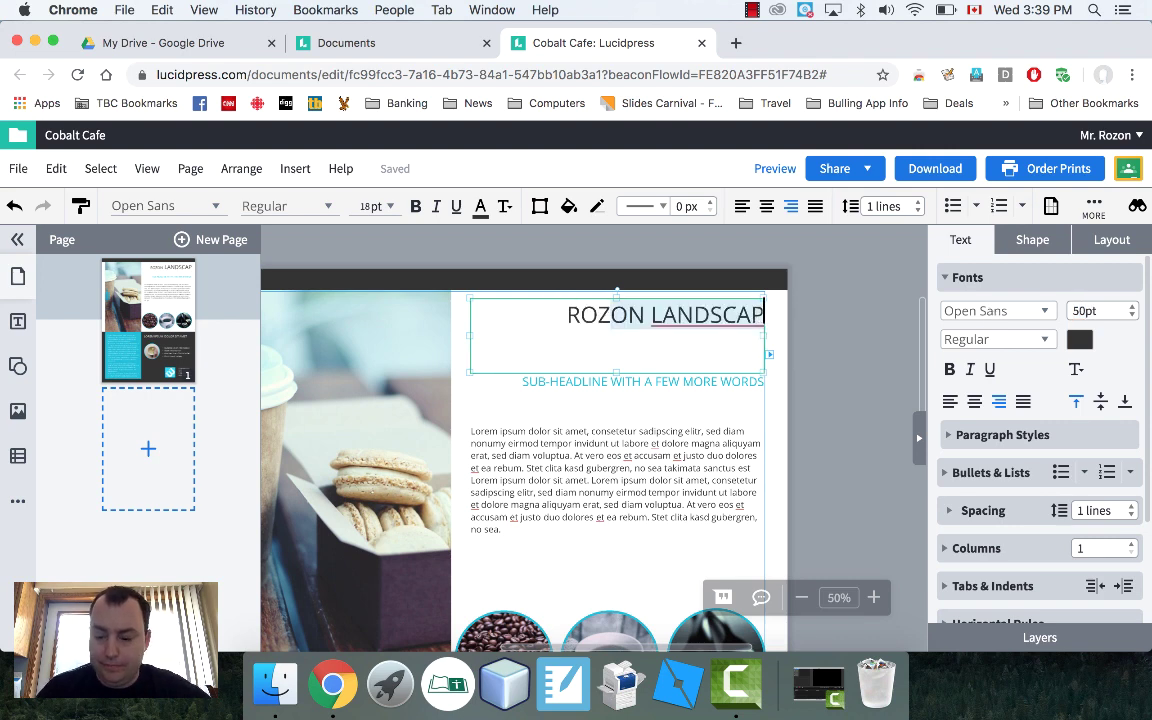
pyautogui.click(745, 313)
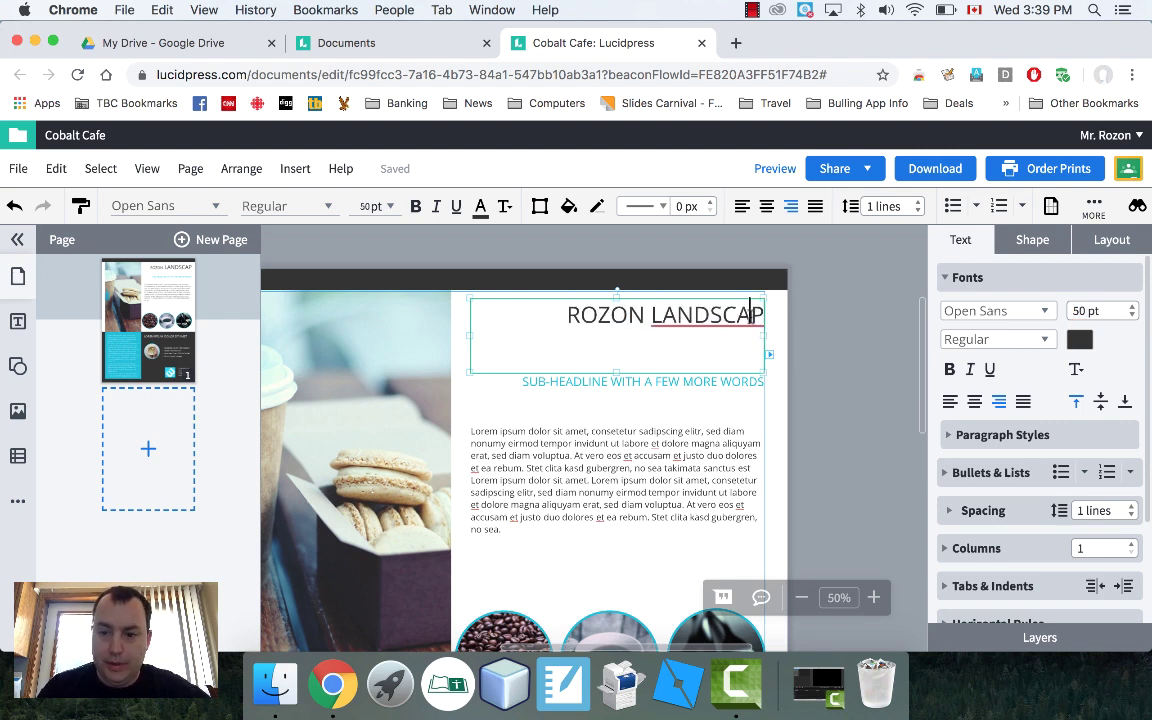
pyautogui.write('ING')
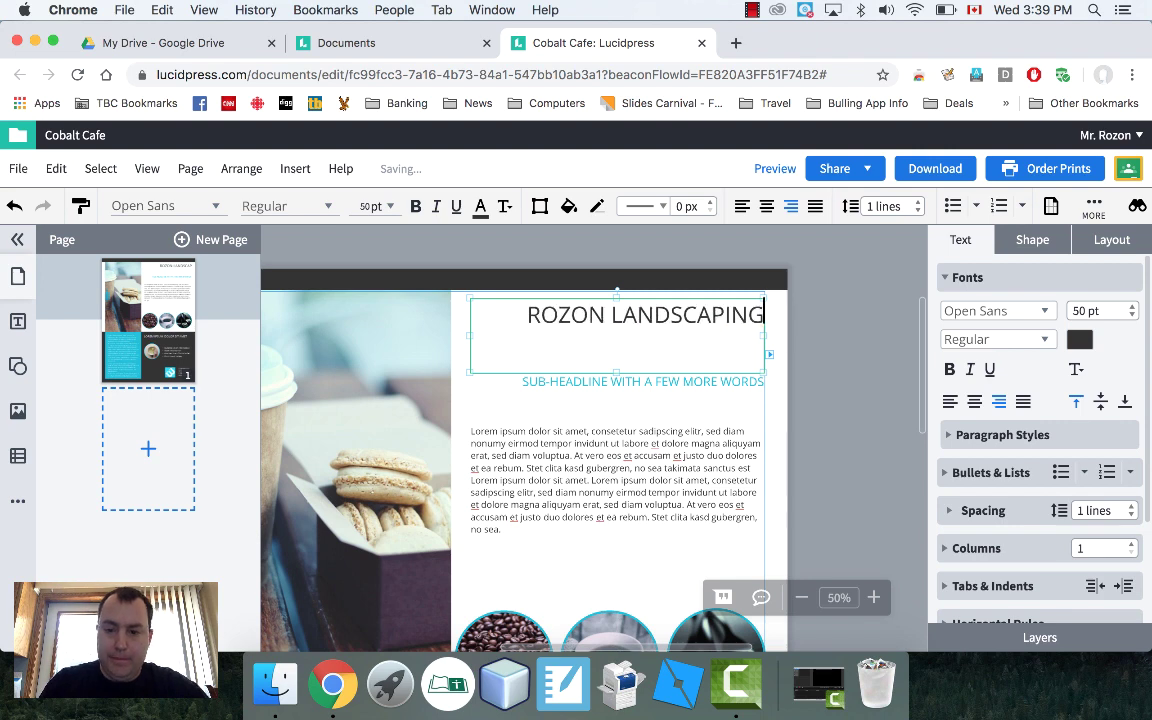
# Center the headline text horizontally and vertically within its text box, trying left and right alignment along the way.
pyautogui.click(658, 432)
pyautogui.click(681, 323)
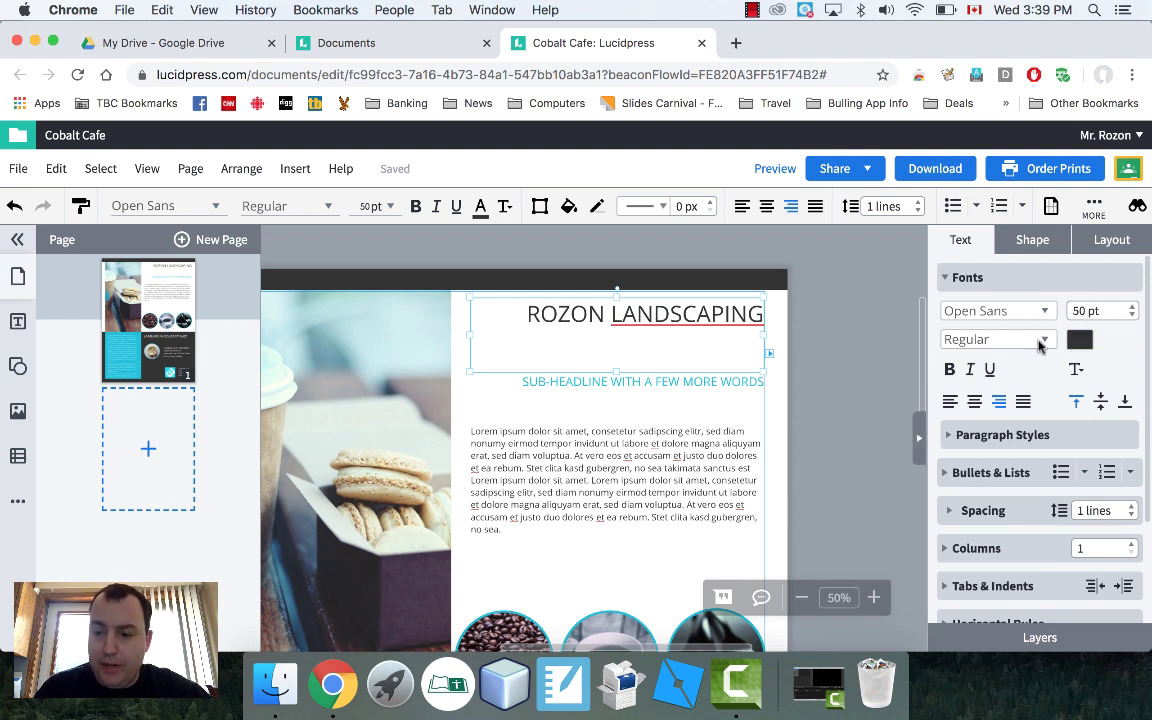
pyautogui.click(982, 401)
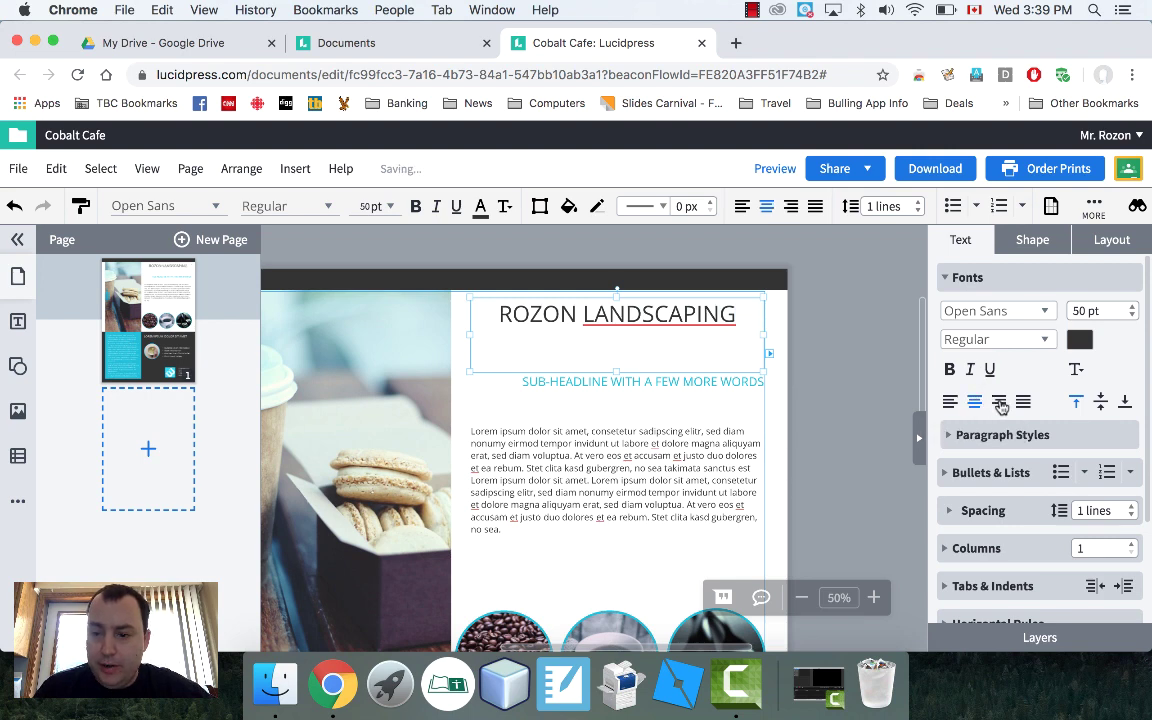
pyautogui.click(998, 401)
pyautogui.click(950, 401)
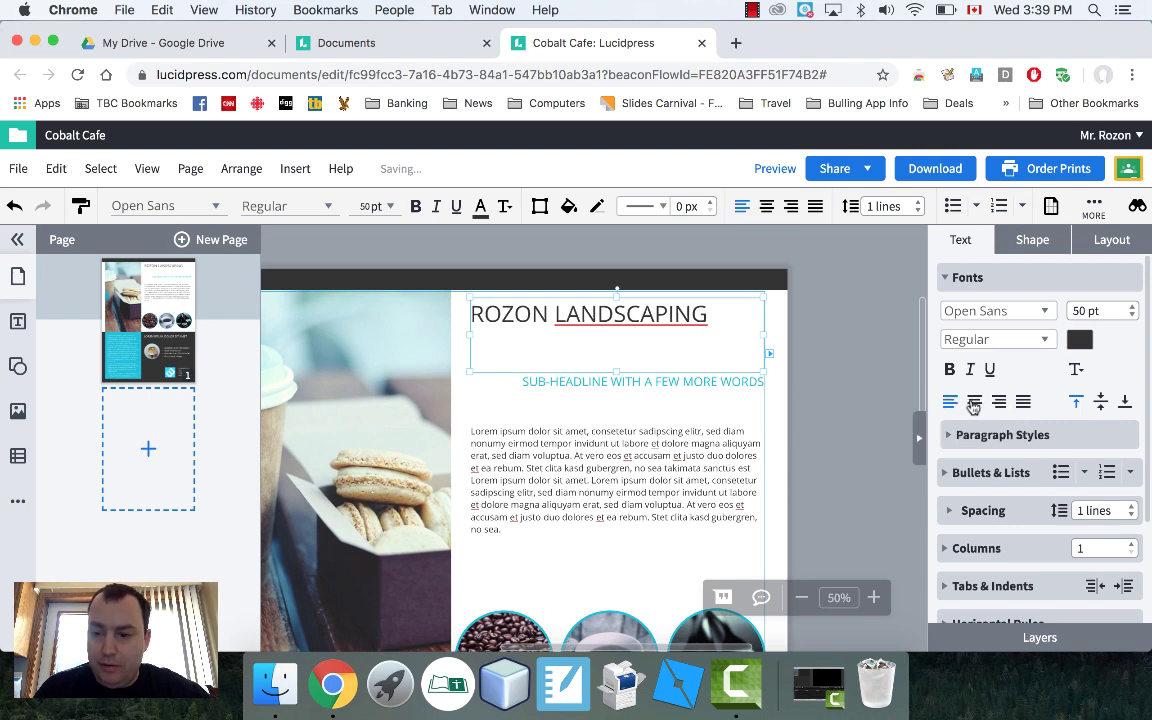
pyautogui.click(973, 401)
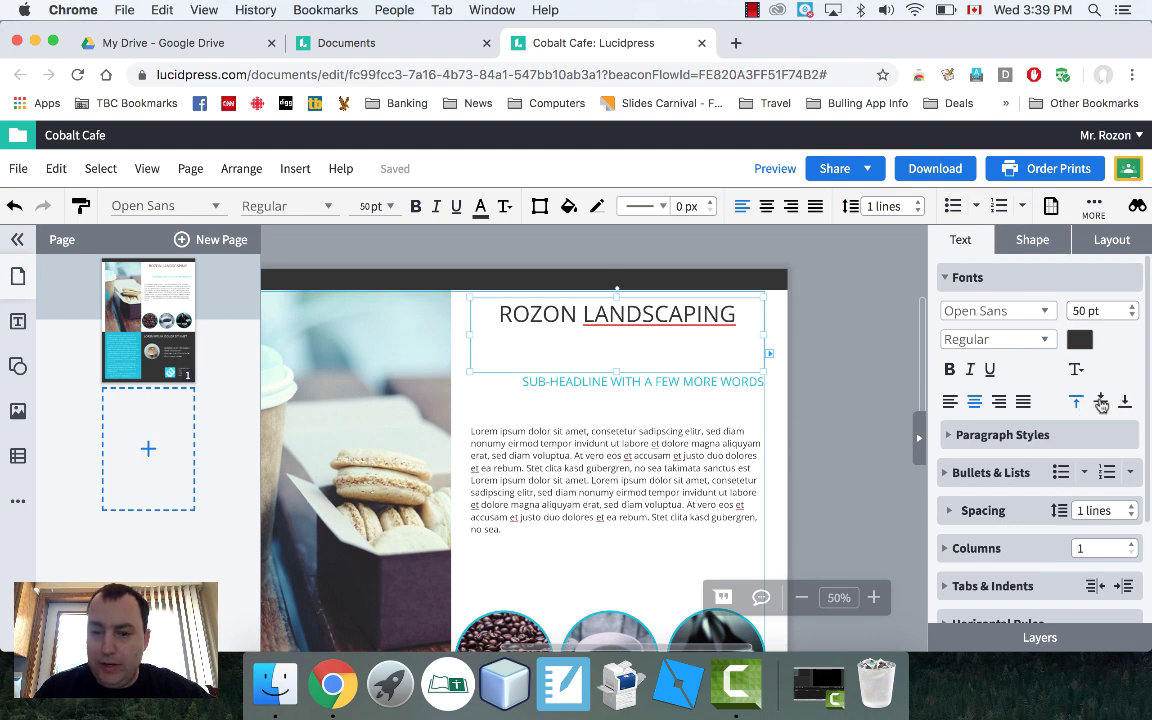
pyautogui.click(1101, 403)
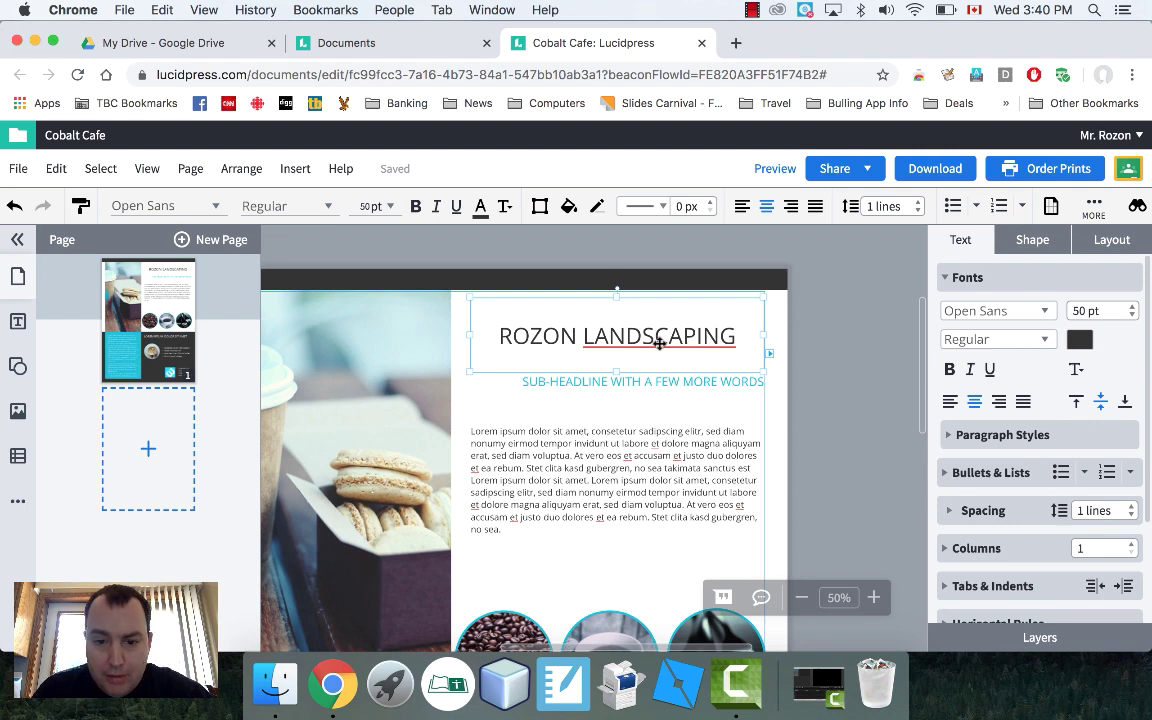
# Try inserting a space between LAND and SCAPING in the headline, and remove it again.
pyautogui.moveTo(659, 343)
pyautogui.mouseDown()
pyautogui.moveTo(643, 334)
pyautogui.moveTo(659, 343)
pyautogui.mouseUp()
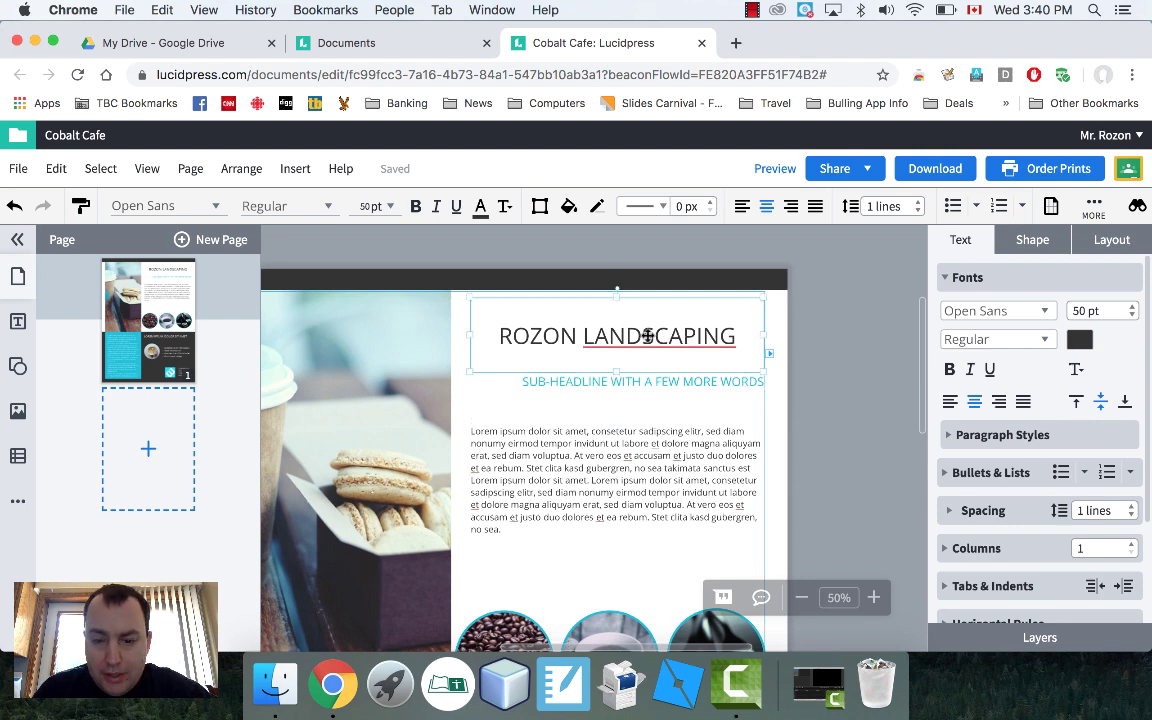
pyautogui.rightClick(648, 337)
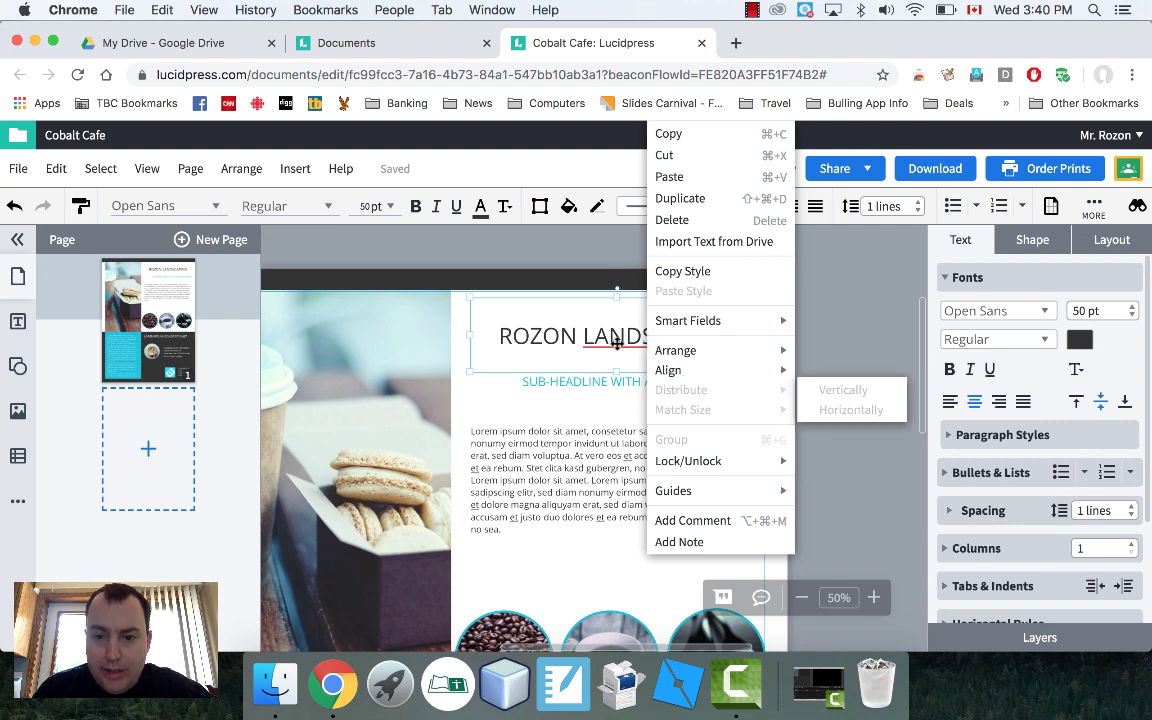
pyautogui.click(617, 343)
pyautogui.doubleClick(642, 336)
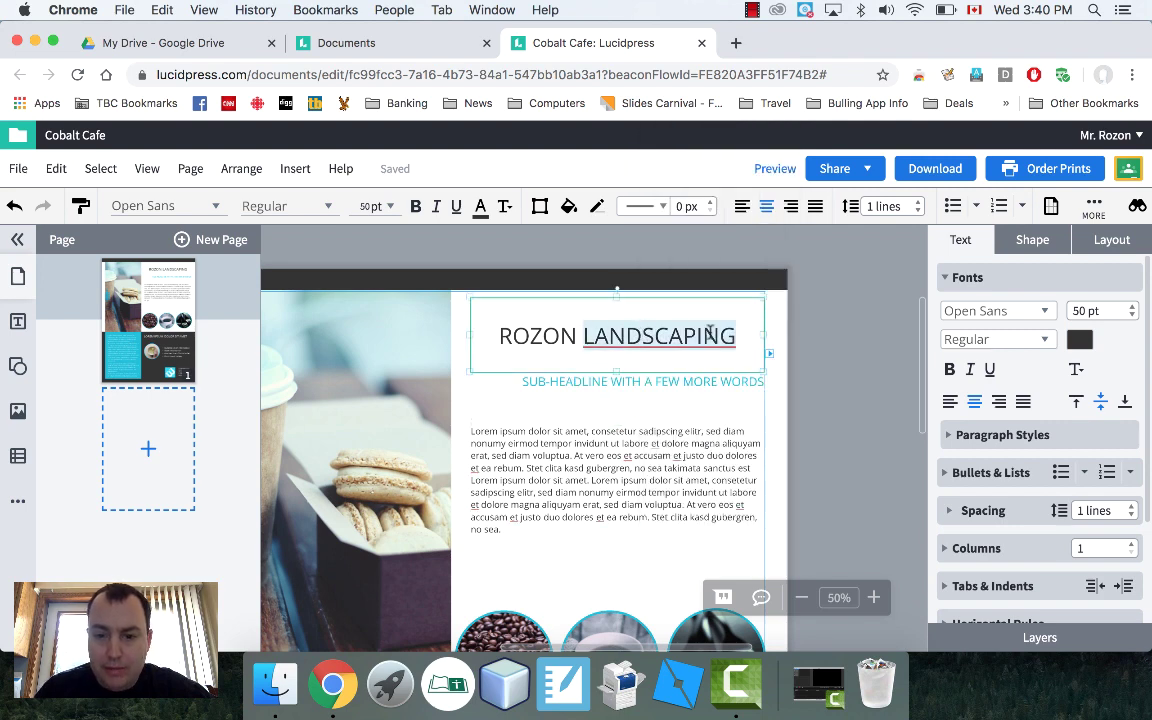
pyautogui.click(650, 337)
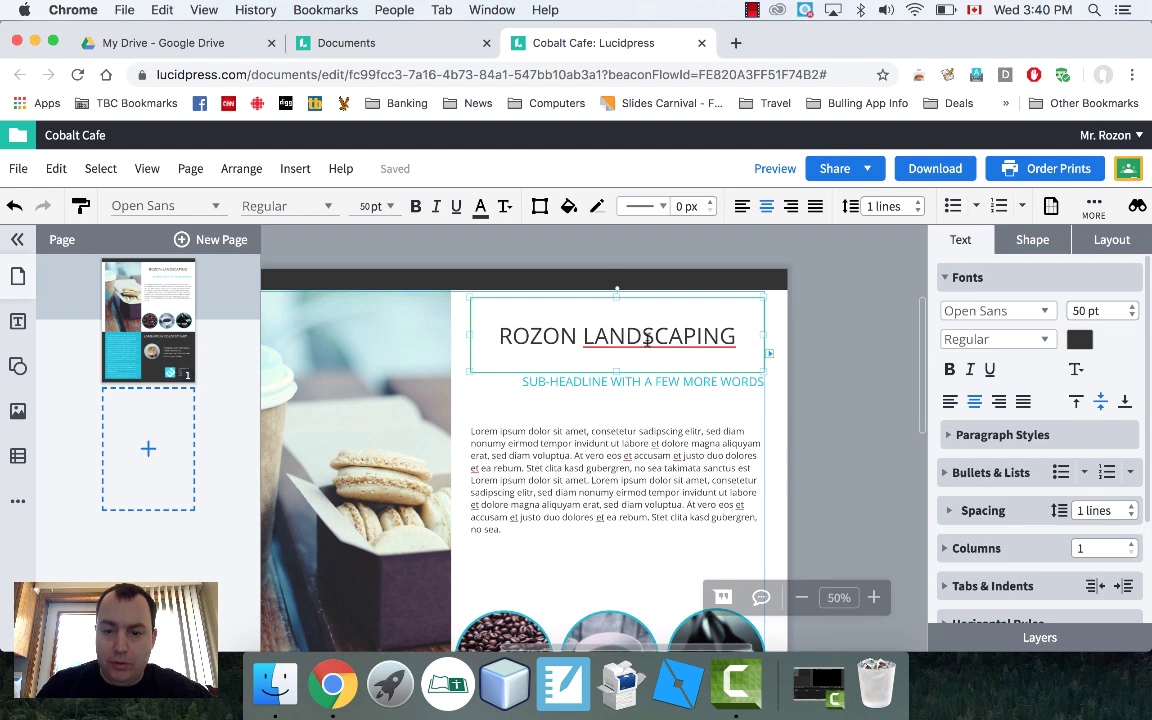
pyautogui.click(824, 358)
pyautogui.click(703, 336)
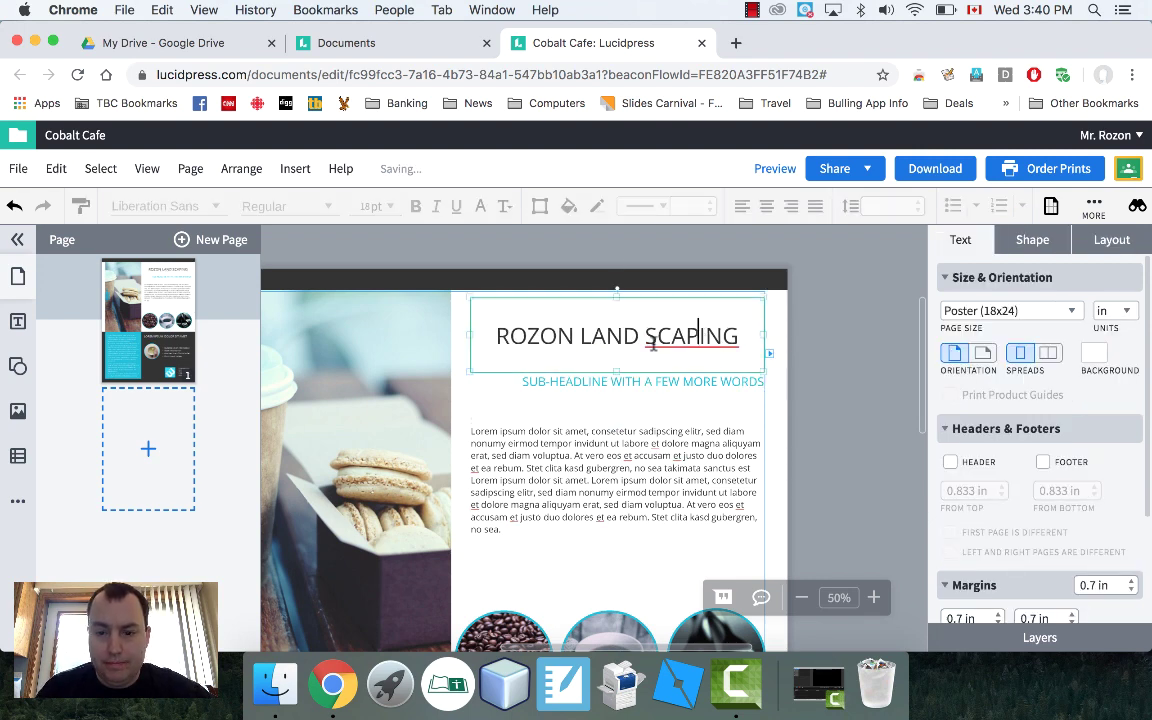
pyautogui.click(645, 336)
pyautogui.press('BackSpace')
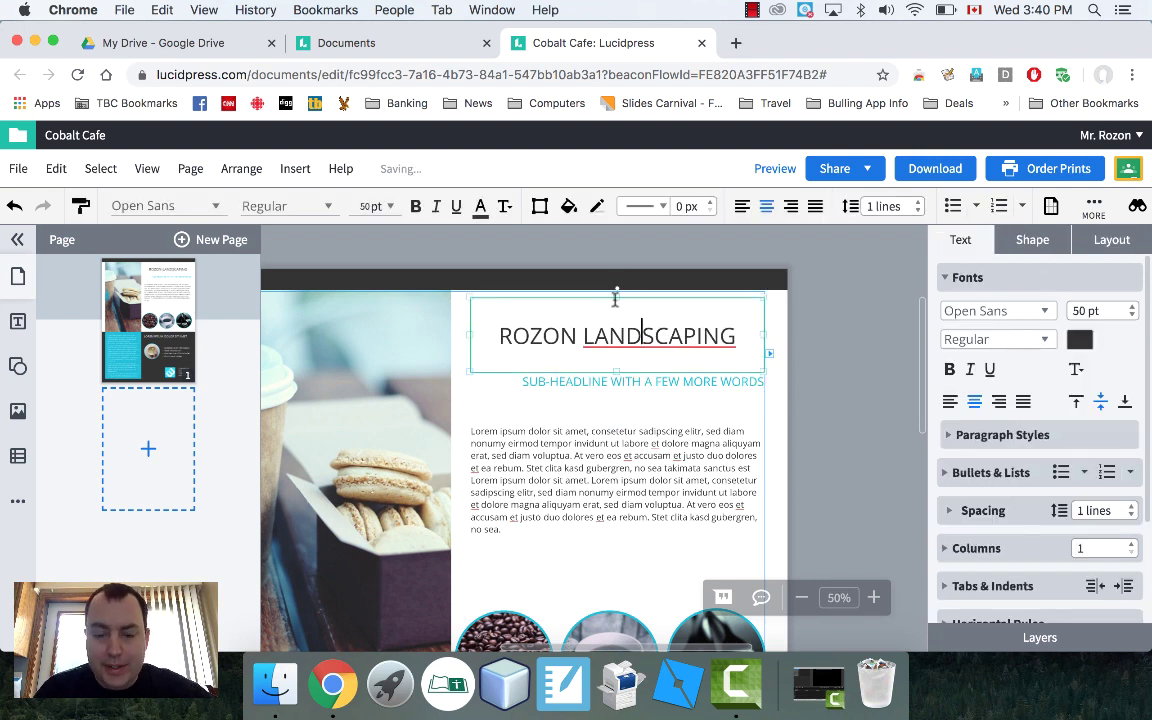
# Replace the flagged word LANDSCAPING in the headline with the spelling suggestion Landscaping and deselect the text box.
pyautogui.rightClick(680, 336)
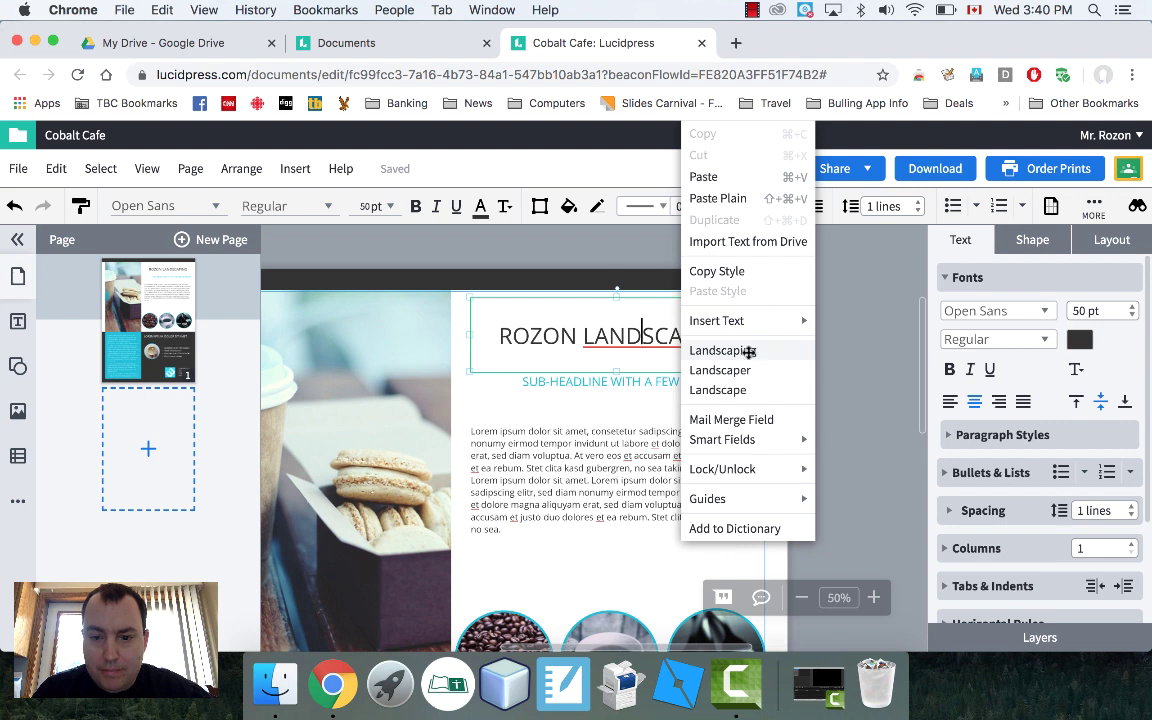
pyautogui.click(748, 352)
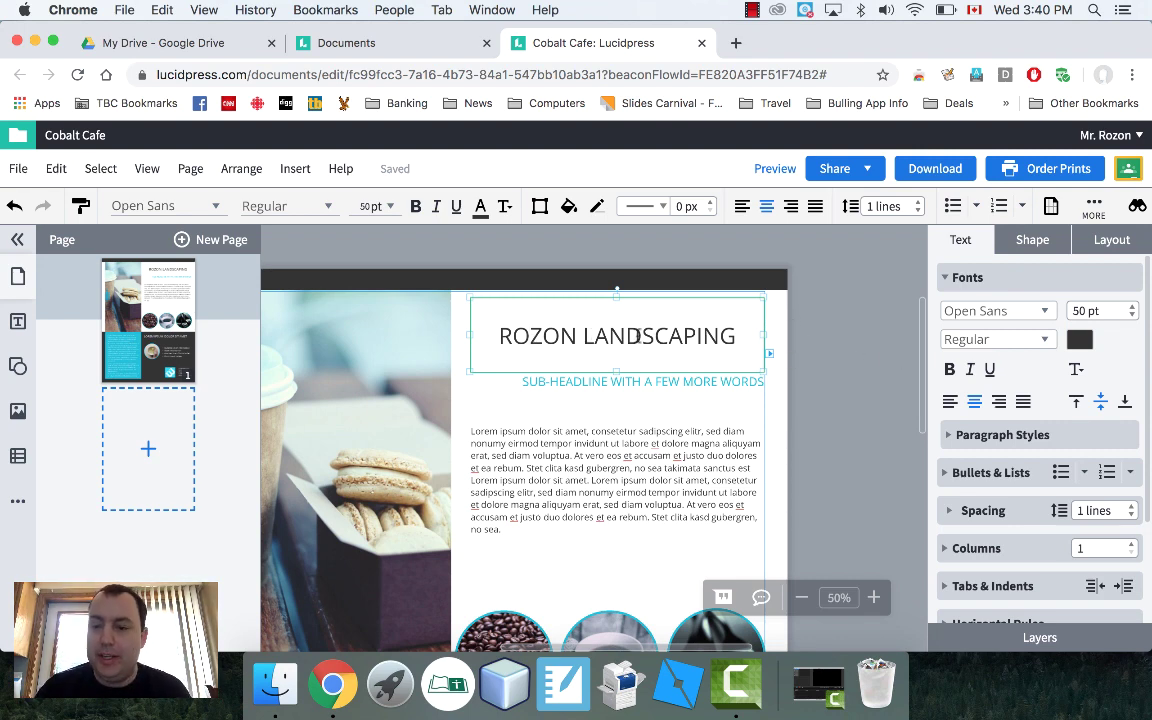
pyautogui.click(838, 349)
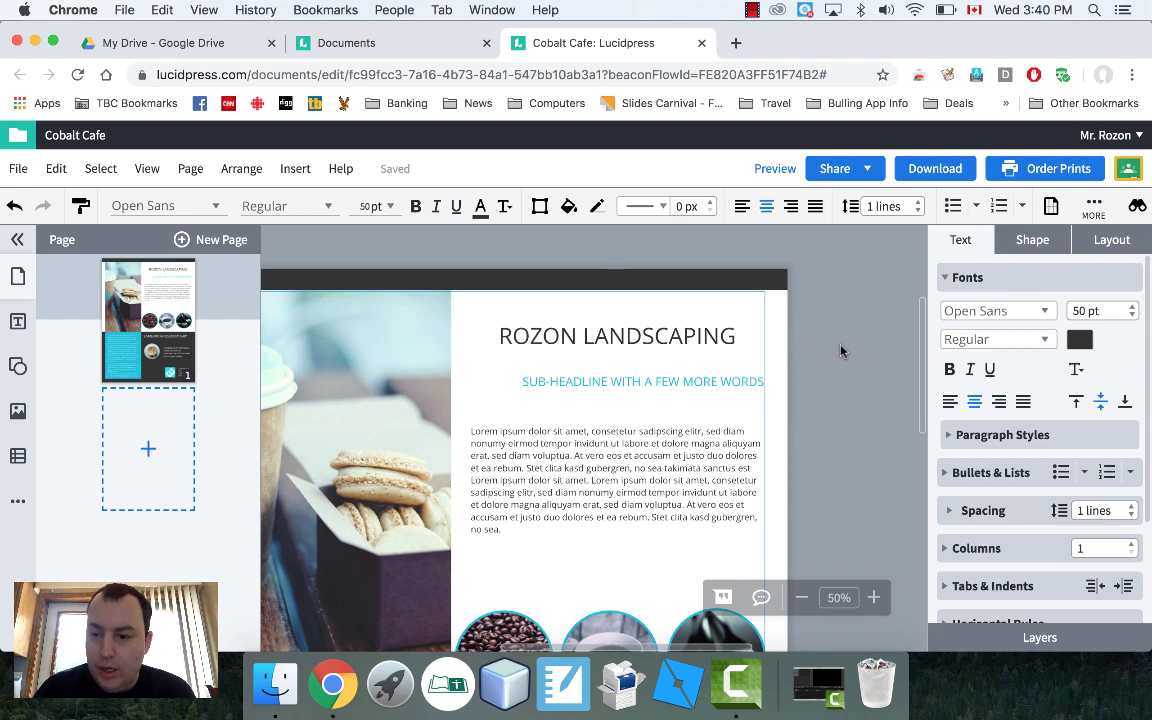
# Open the Font Manager for the headline text and show the fonts of the Grunge category.
pyautogui.click(765, 336)
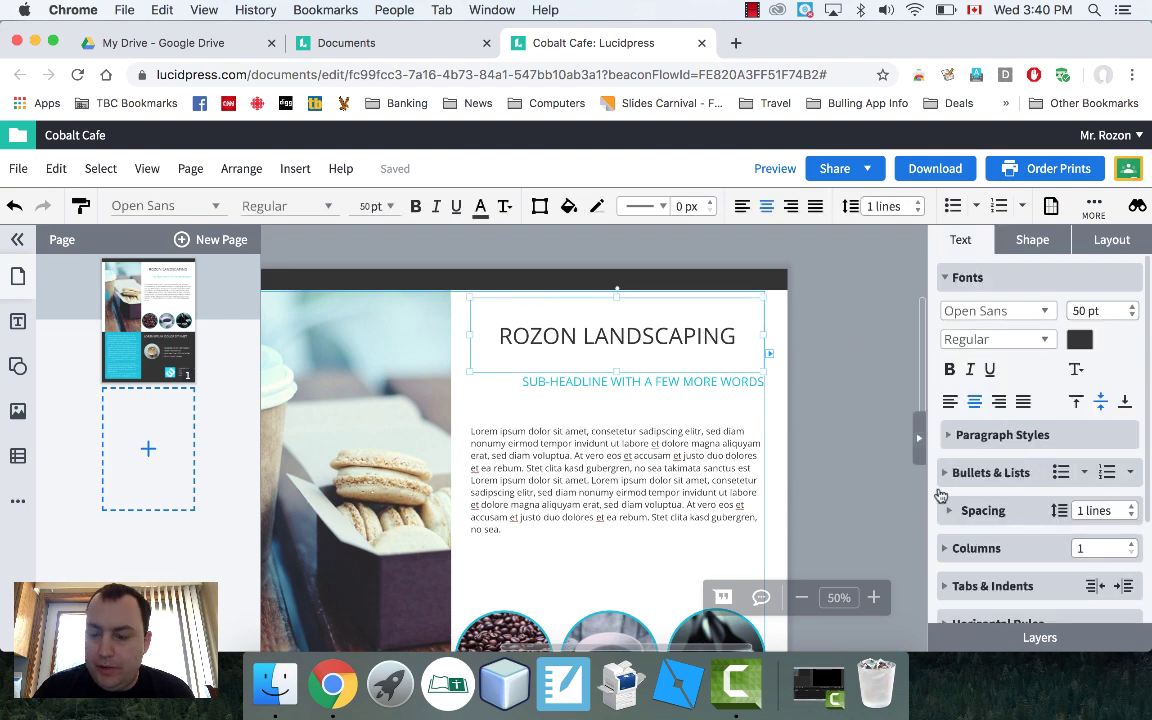
pyautogui.click(1047, 313)
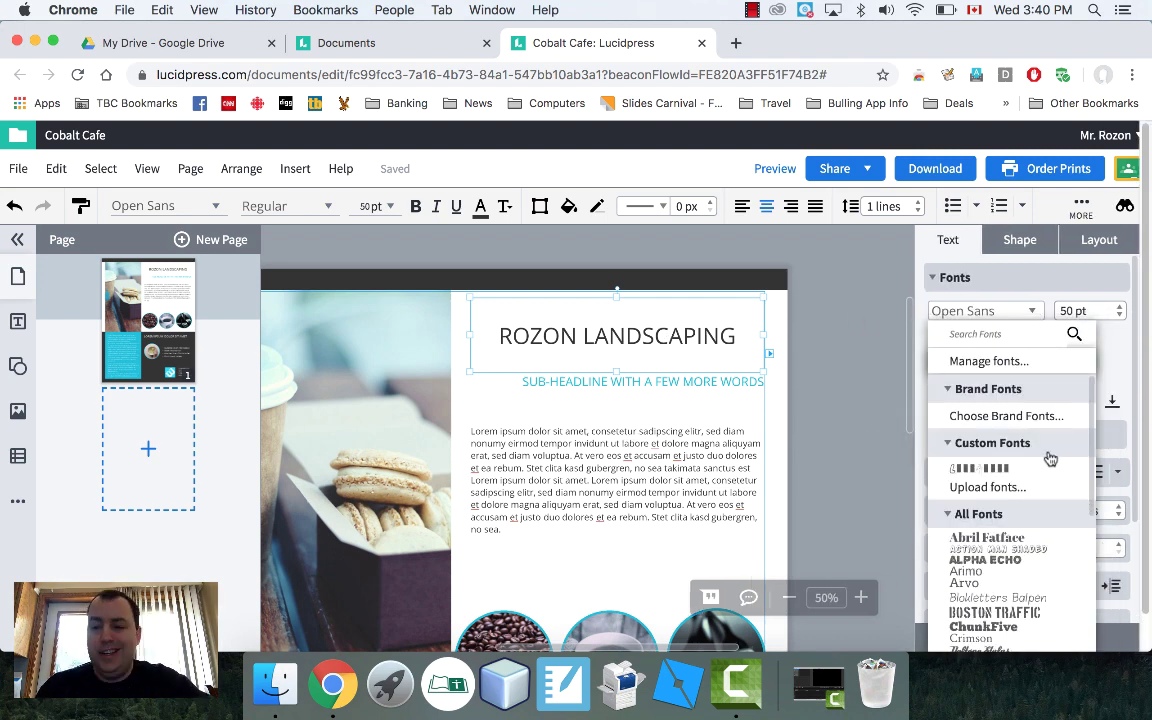
pyautogui.scroll(-3, 1014, 522)
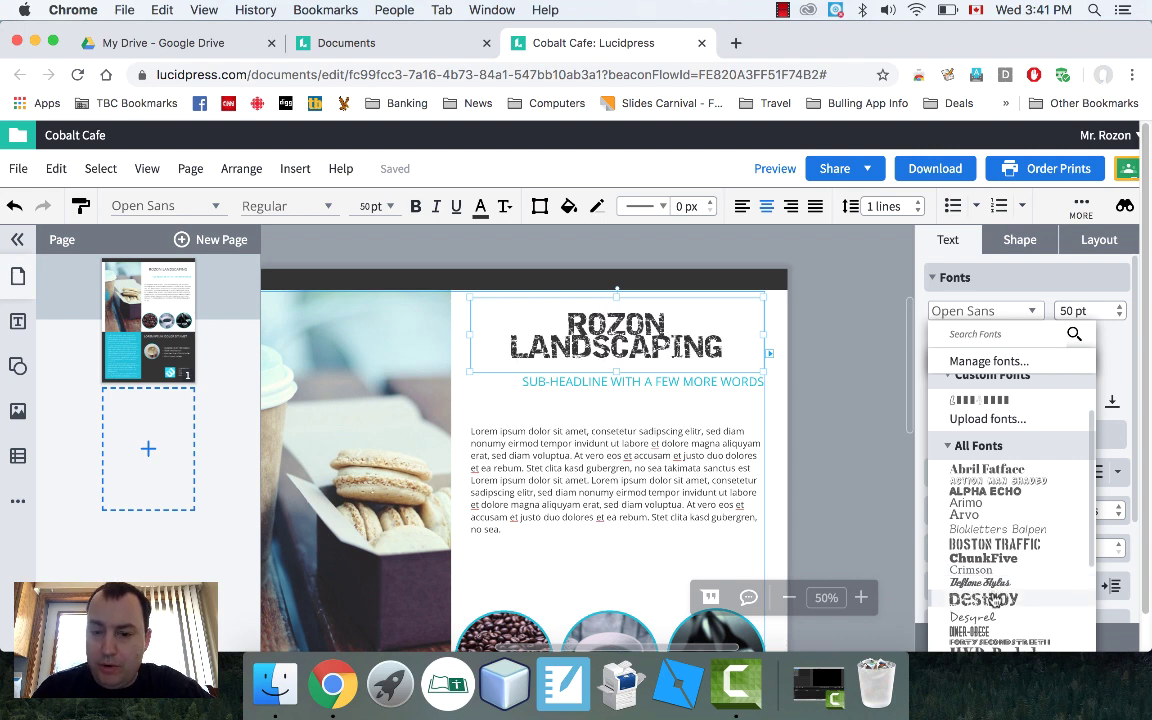
pyautogui.click(996, 366)
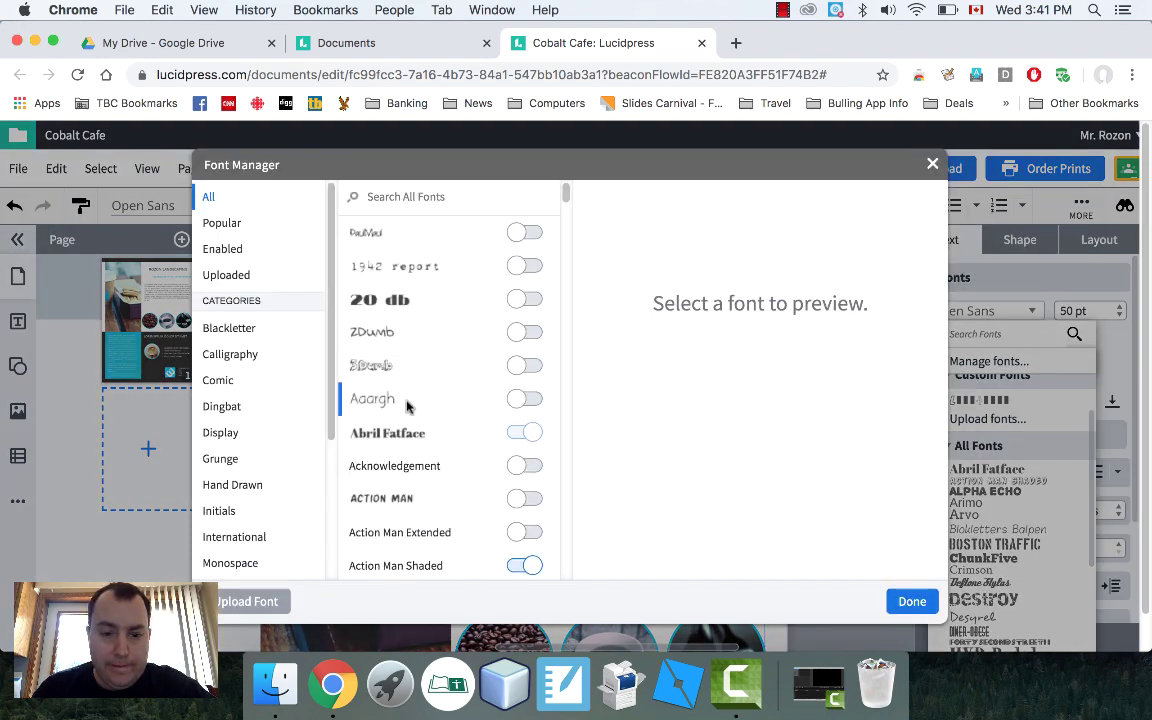
pyautogui.scroll(-3, 406, 405)
pyautogui.scroll(-3, 406, 405)
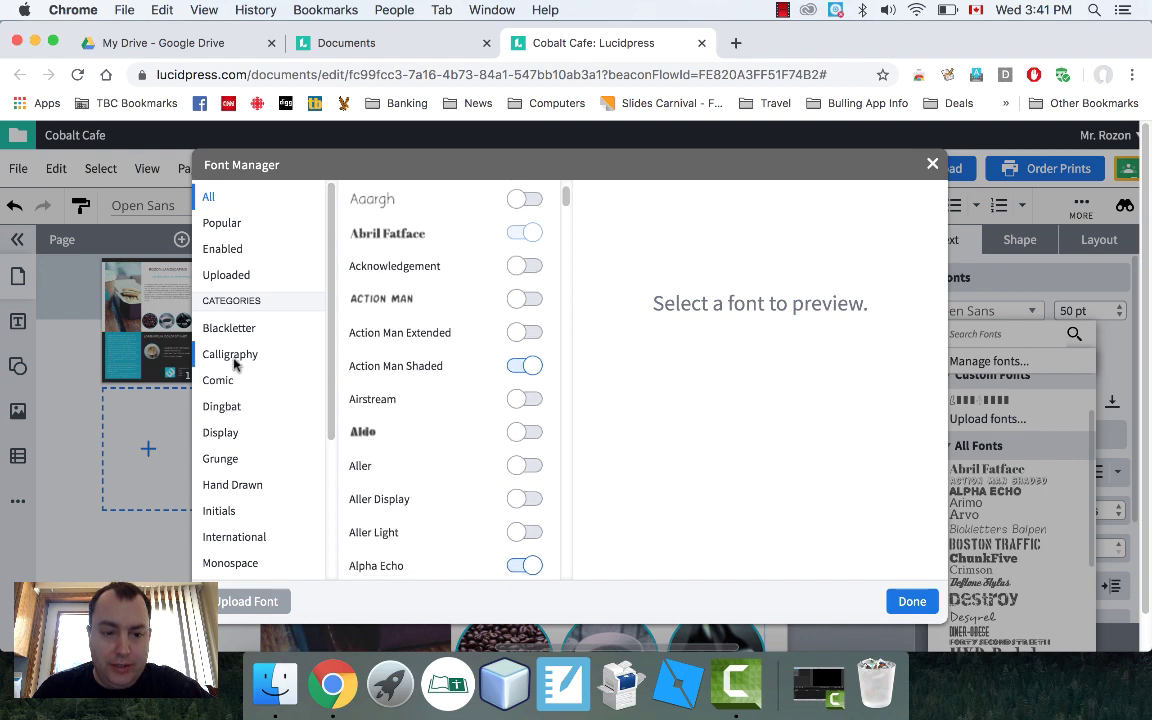
pyautogui.click(227, 459)
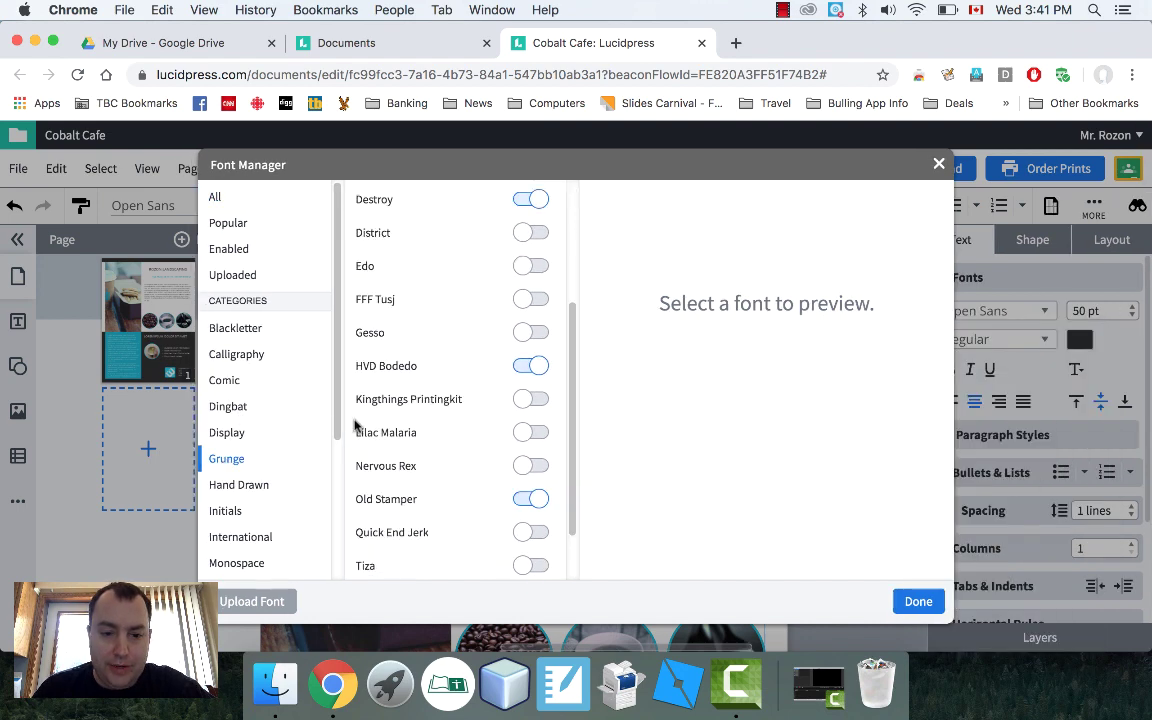
# Preview the District and Tiza grunge fonts, and enable Tiza for use in the document.
pyautogui.click(531, 200)
pyautogui.click(531, 200)
pyautogui.click(393, 234)
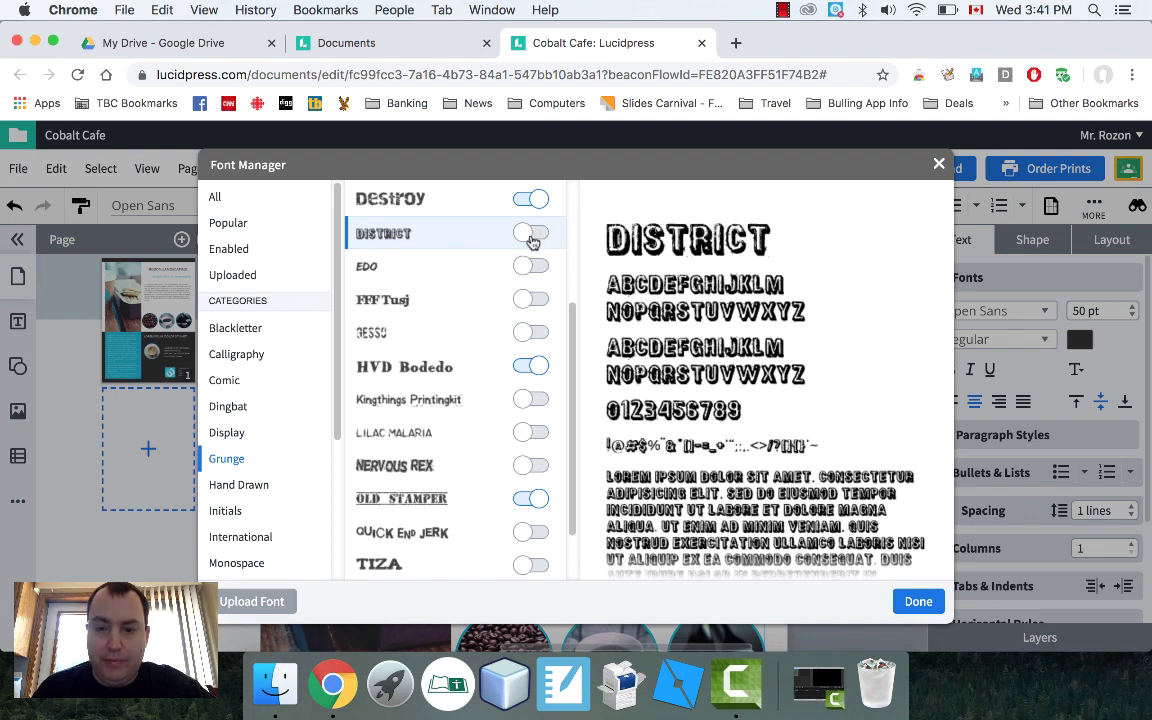
pyautogui.scroll(-2, 388, 400)
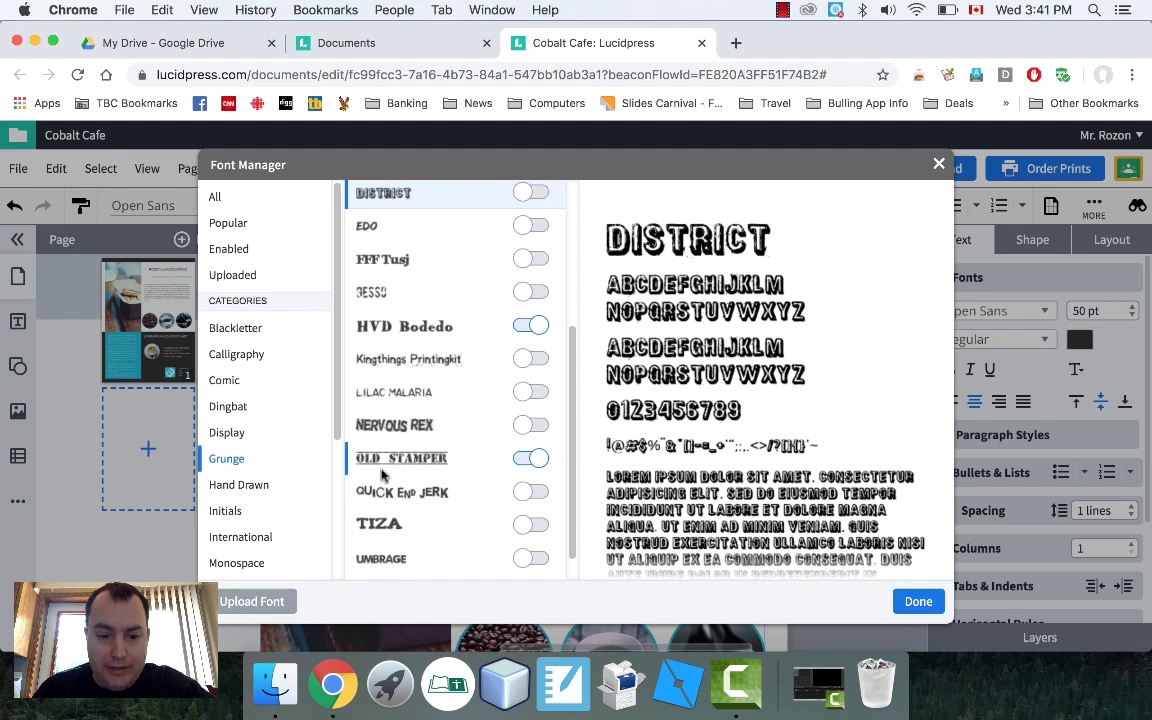
pyautogui.click(380, 524)
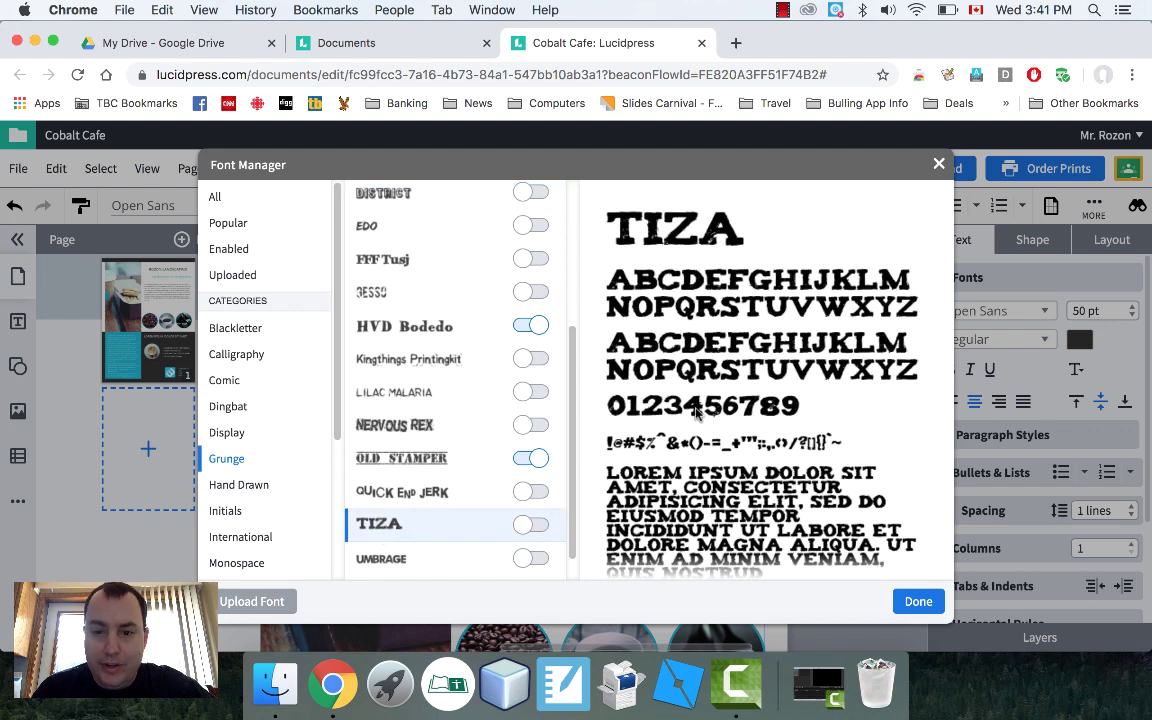
pyautogui.click(536, 527)
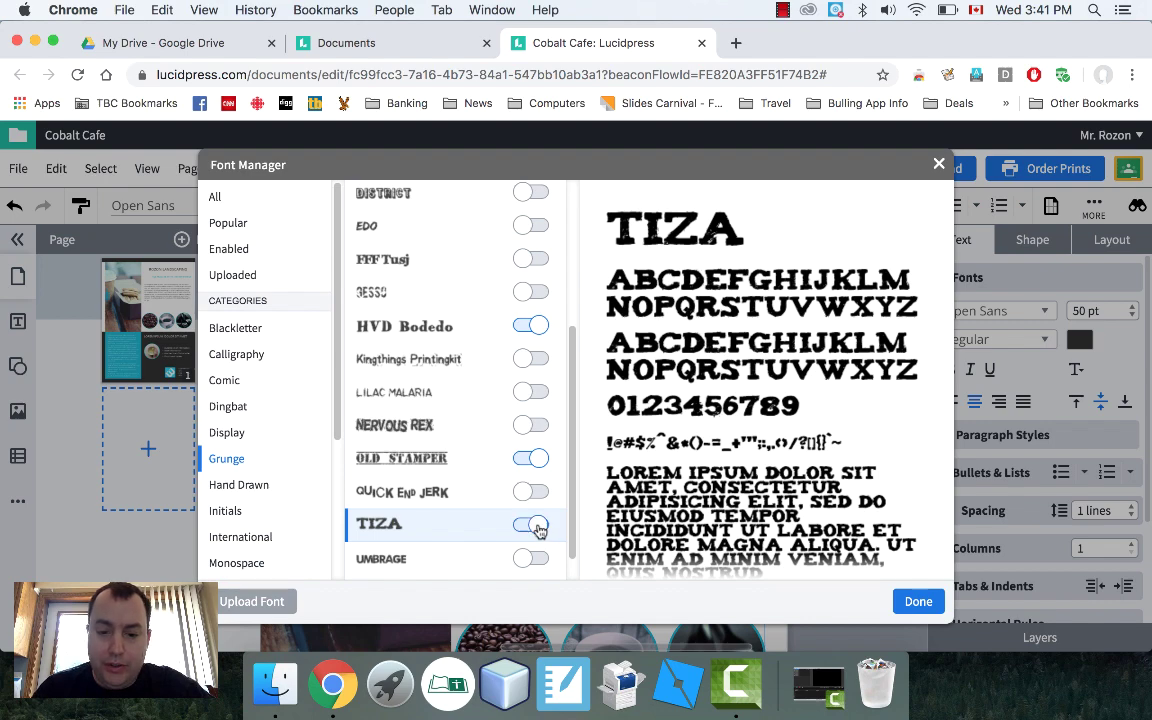
pyautogui.click(918, 602)
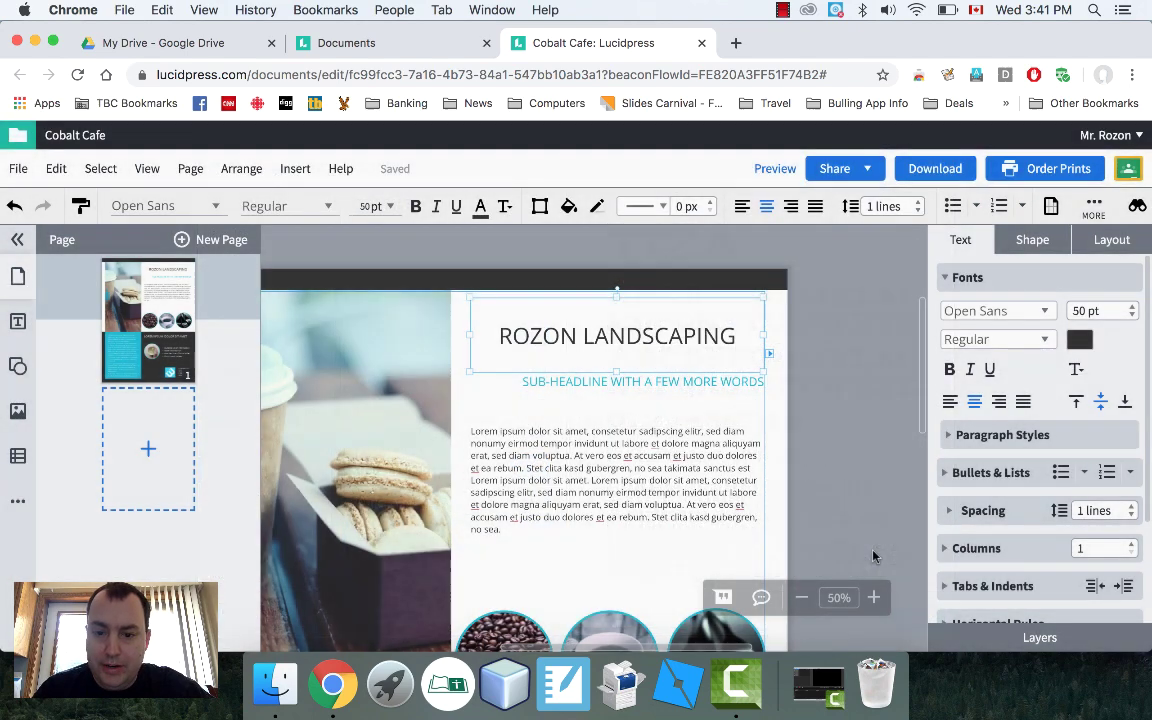
# Apply the Tiza font to the poster's headline.
pyautogui.click(987, 313)
pyautogui.scroll(-3, 968, 455)
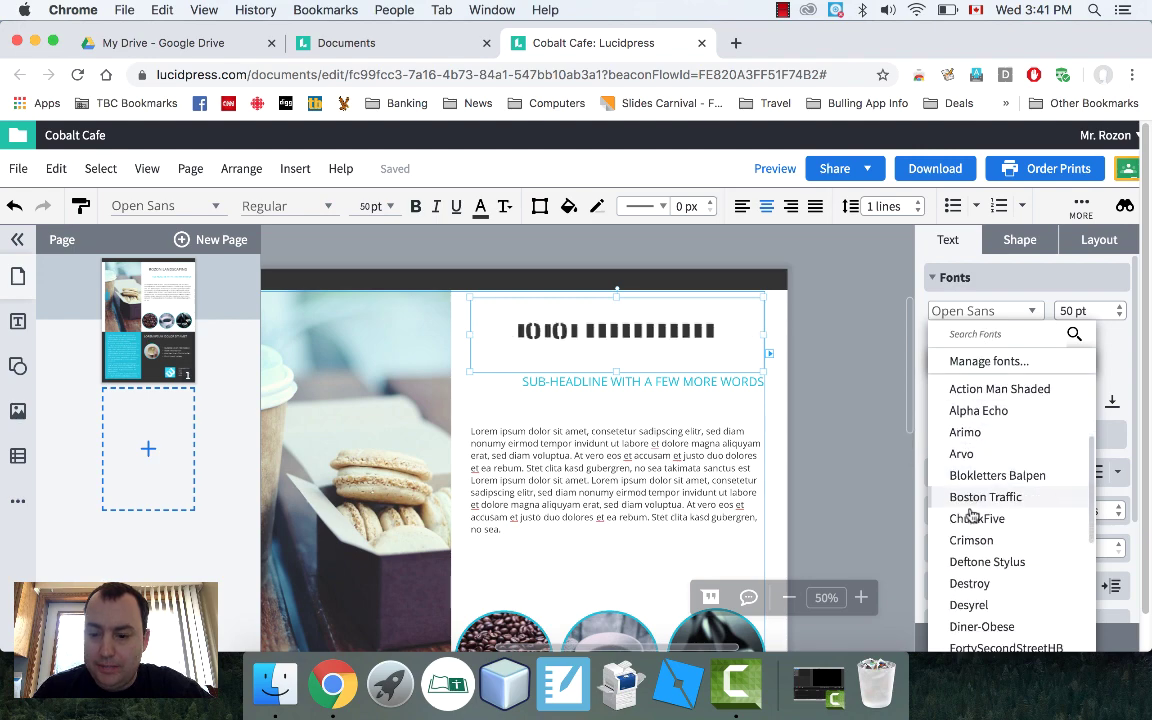
pyautogui.scroll(-10, 970, 515)
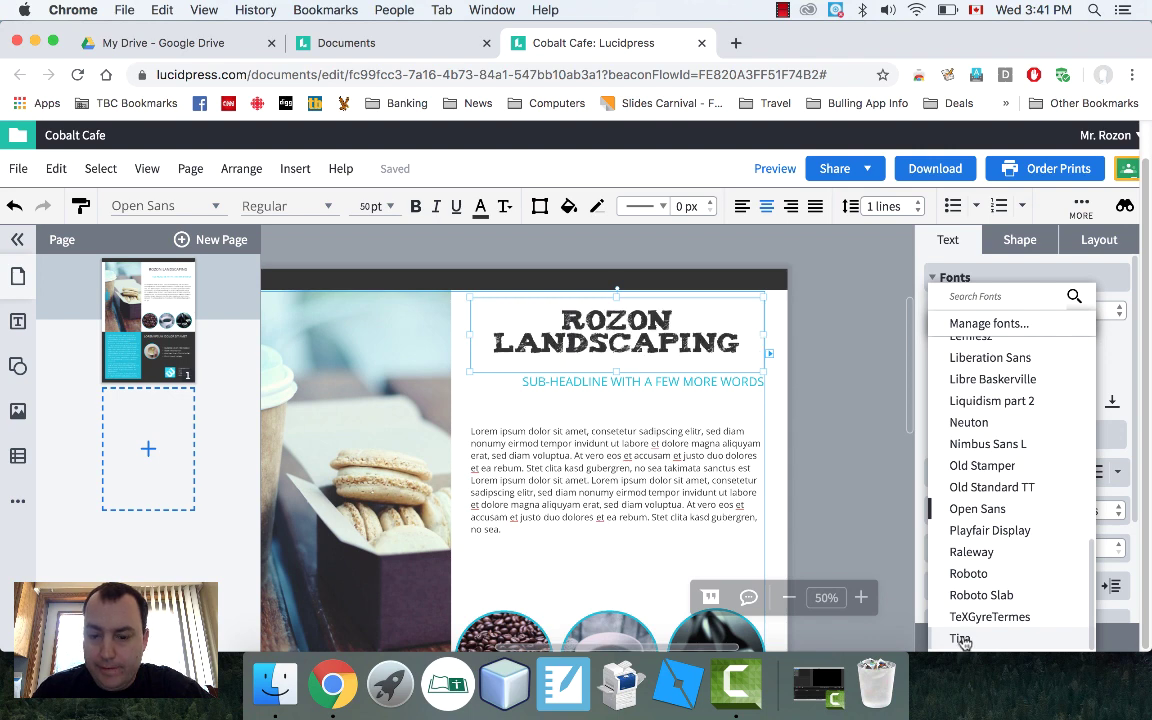
pyautogui.click(962, 640)
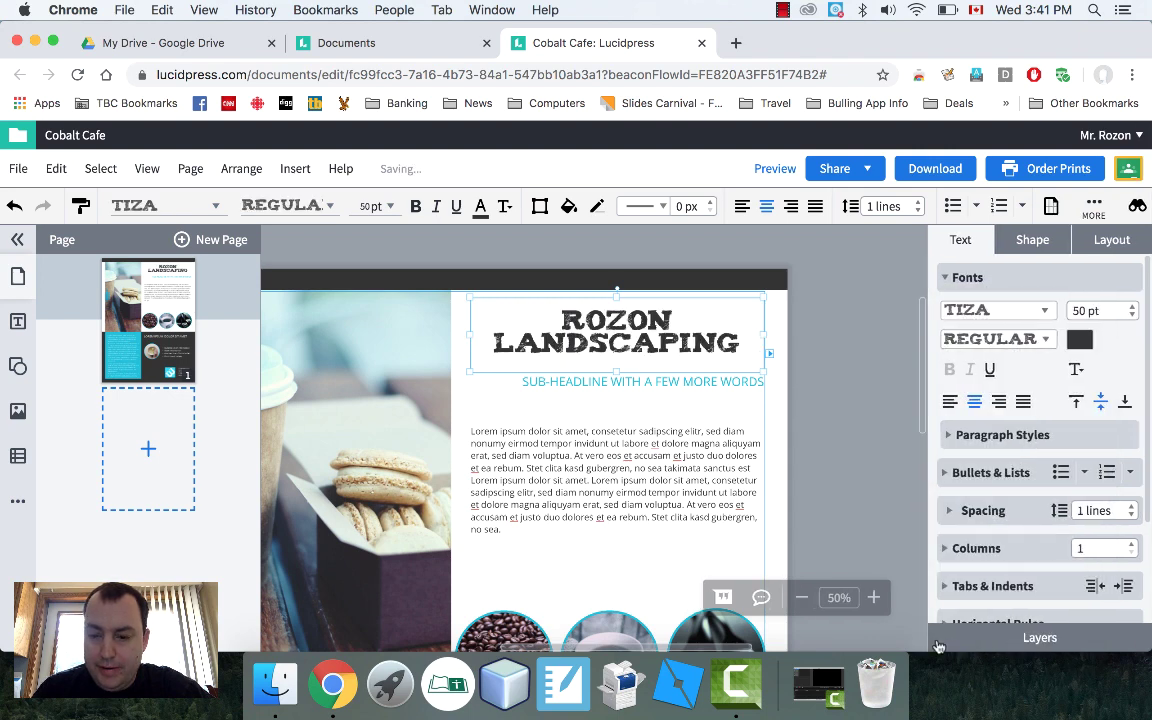
# Select the headline again, browse its font list and preview the uploaded custom font without applying it.
pyautogui.click(810, 349)
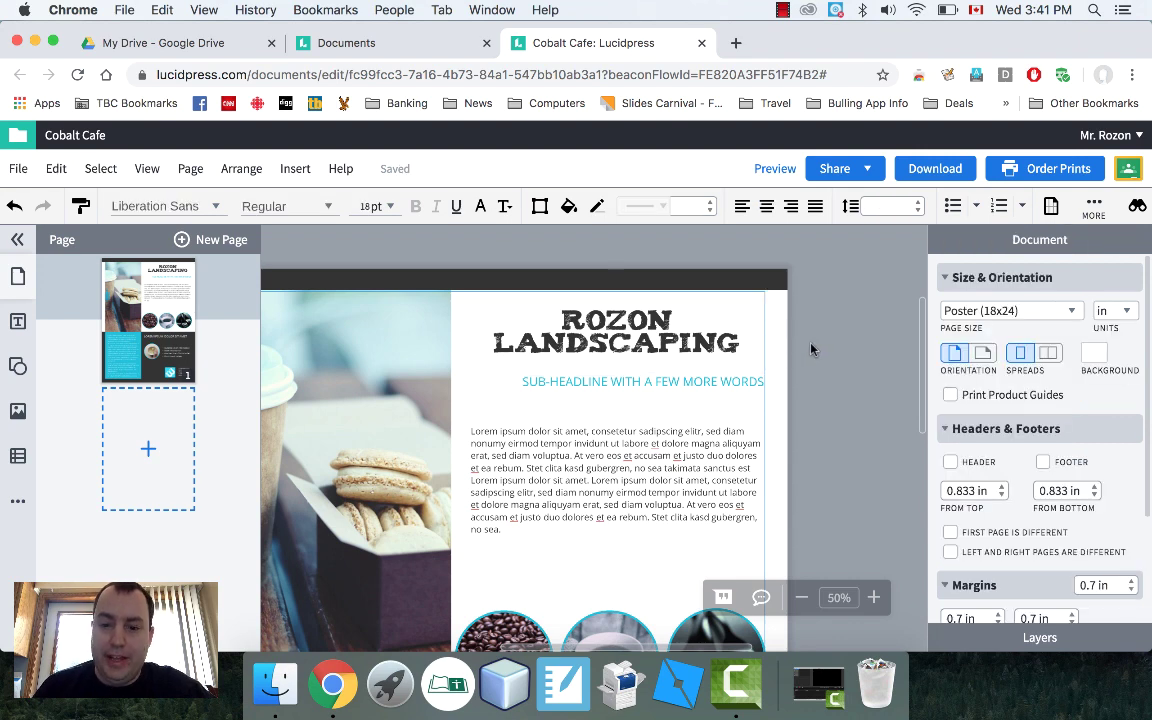
pyautogui.click(668, 317)
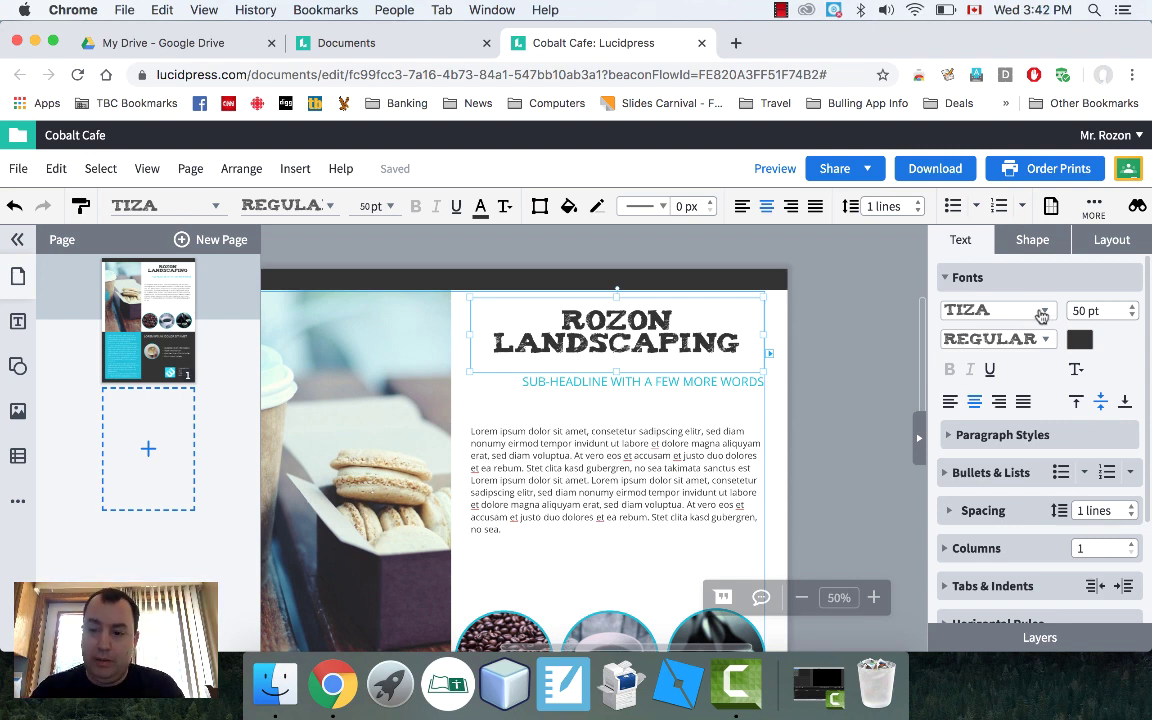
pyautogui.click(1042, 316)
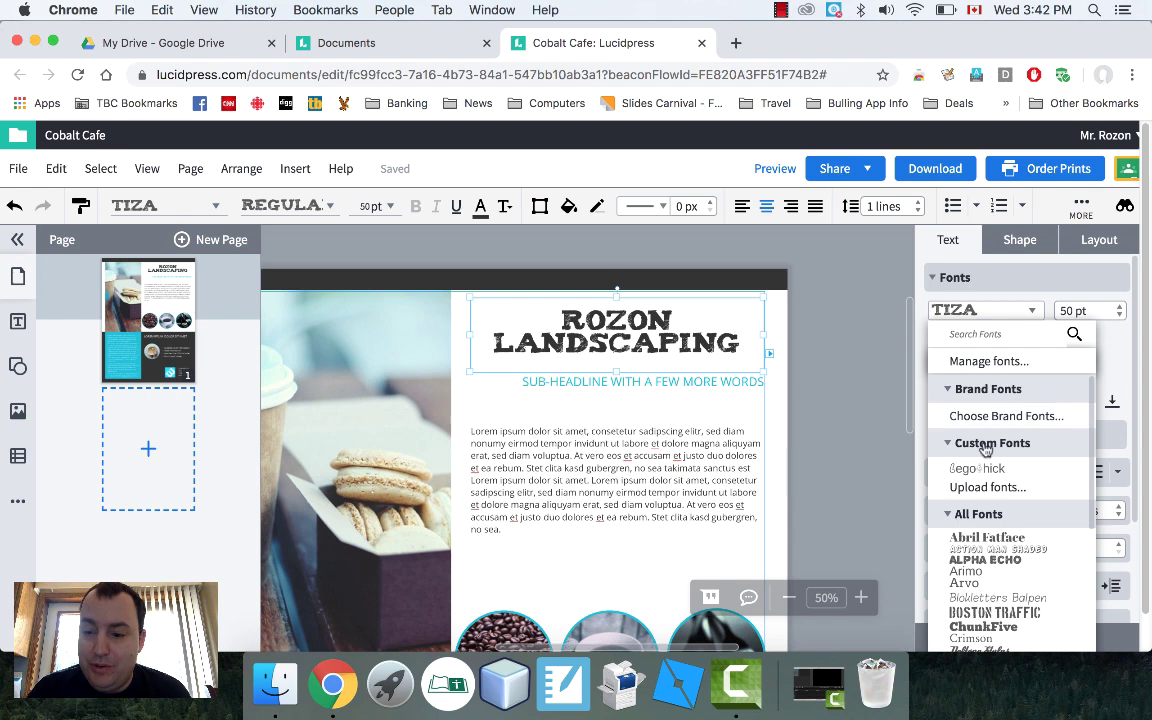
pyautogui.scroll(-2, 982, 445)
pyautogui.scroll(-2, 985, 445)
pyautogui.scroll(2, 988, 440)
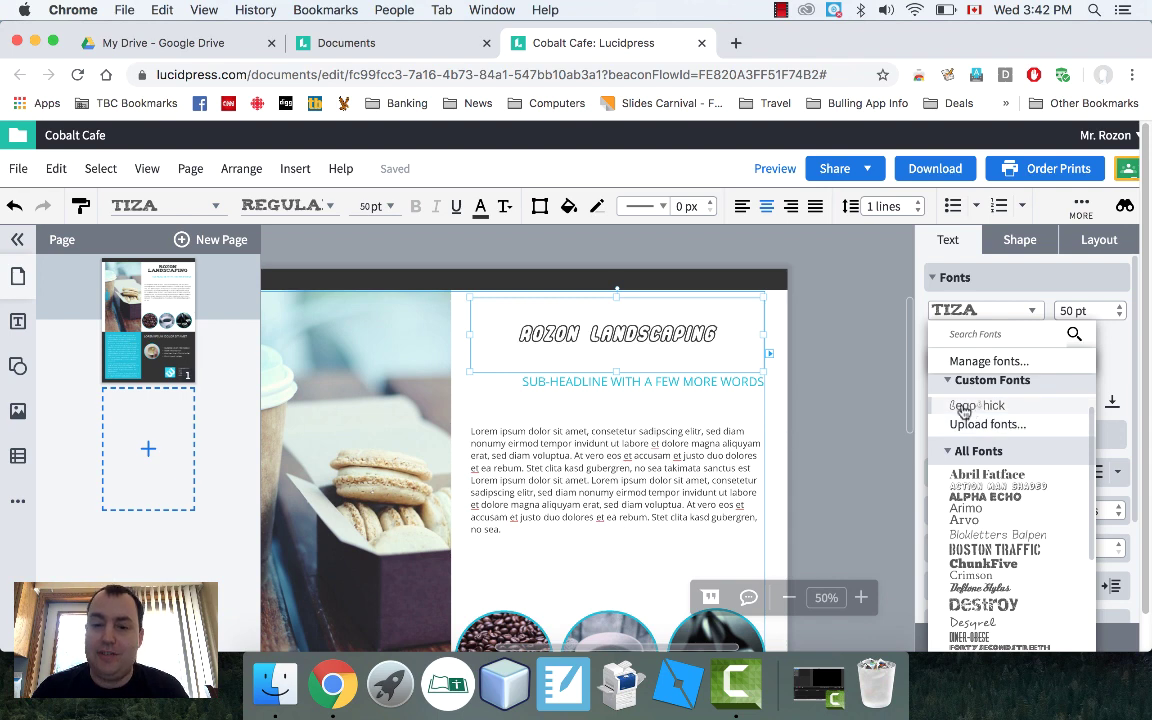
pyautogui.click(815, 404)
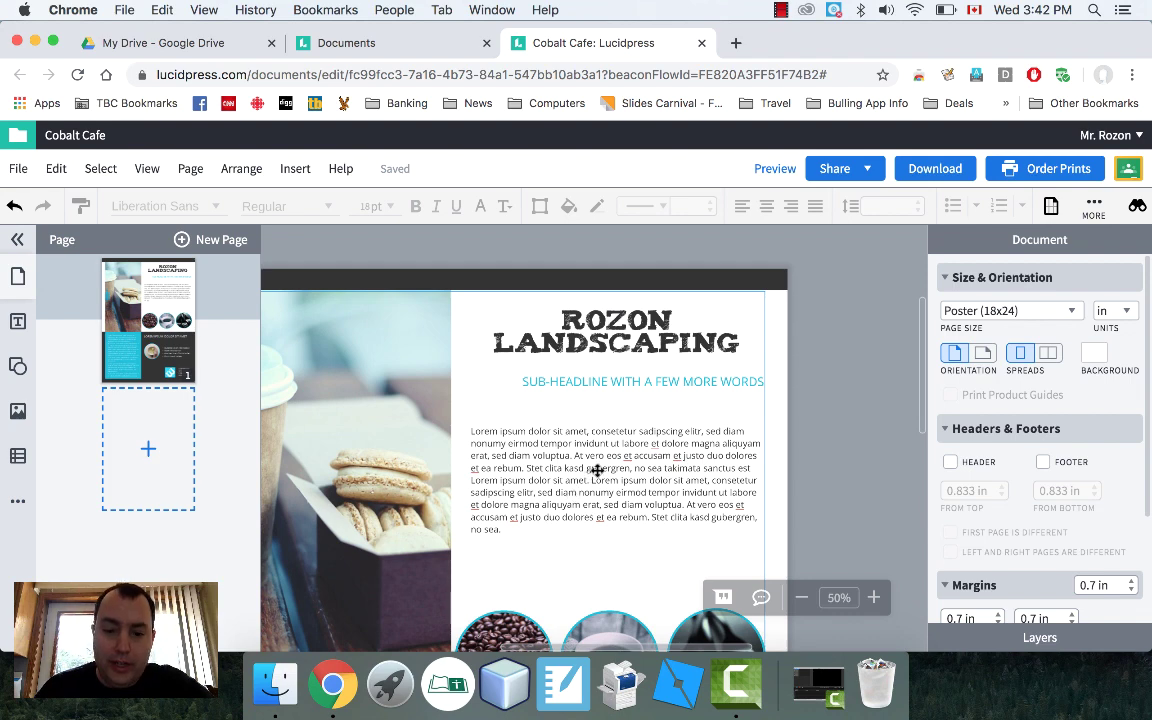
# Replace the placeholder paragraph below the sub-headline with "At Rozon Landscaping we offer services such as lawn mowing, weed pulling, etc.".
pyautogui.click(474, 433)
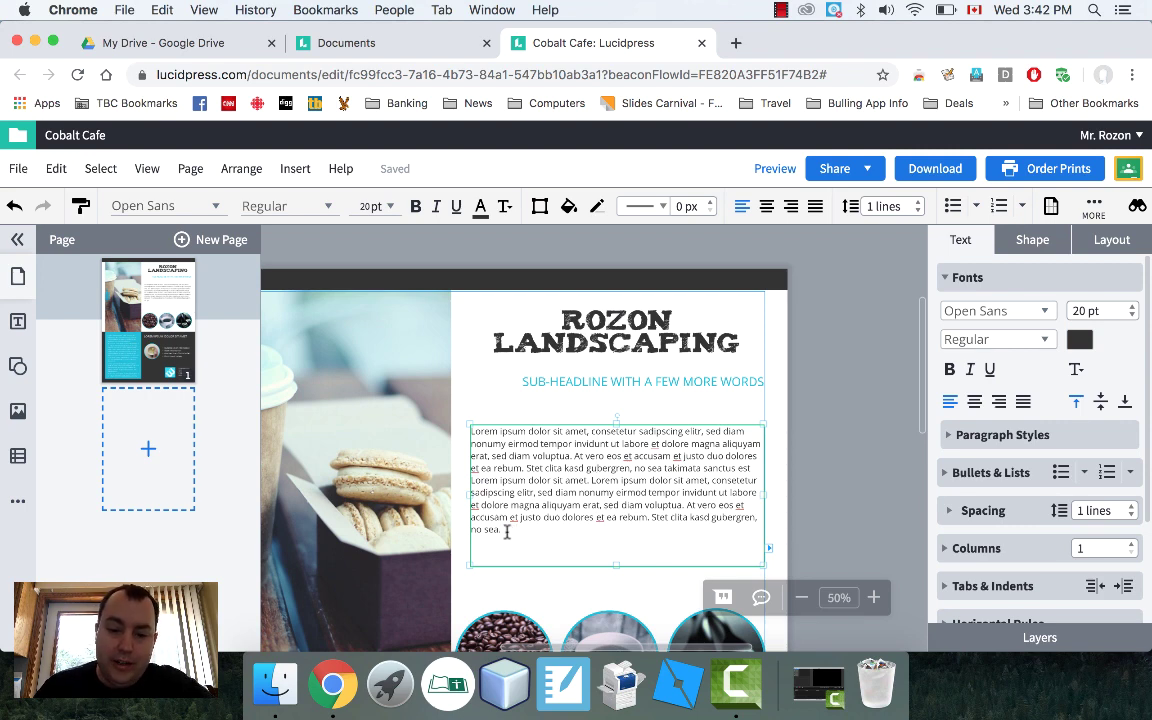
pyautogui.moveTo(472, 496); pyautogui.dragTo(443, 410)
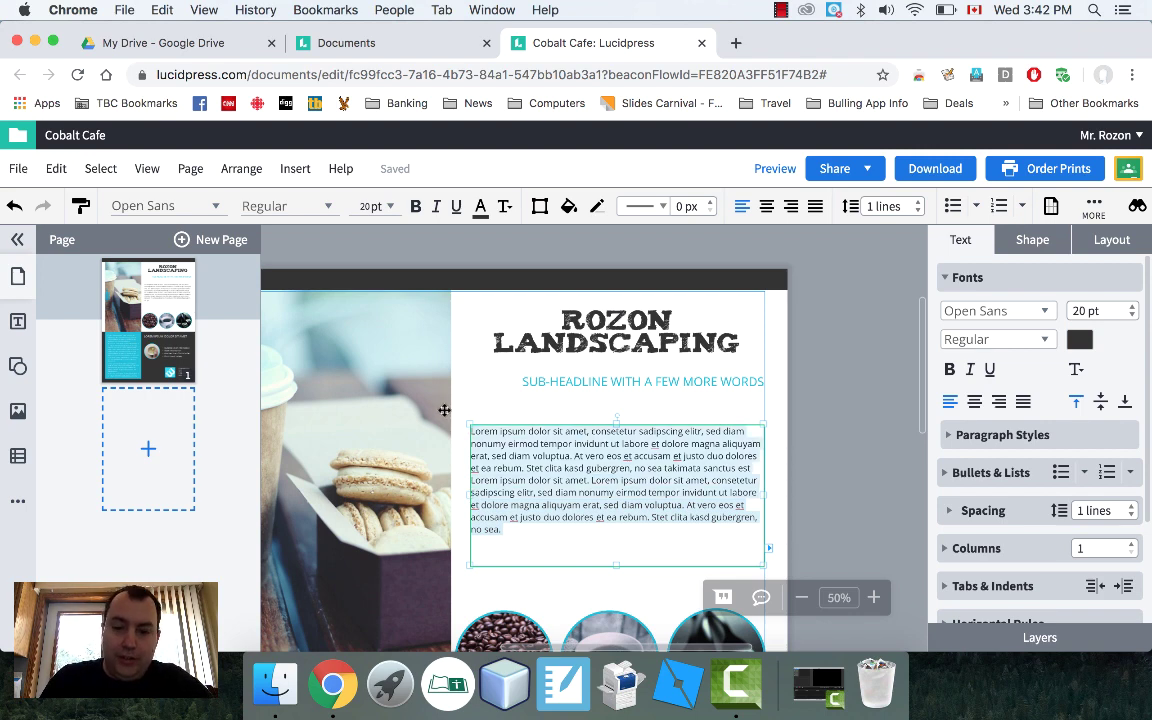
pyautogui.write('Al')
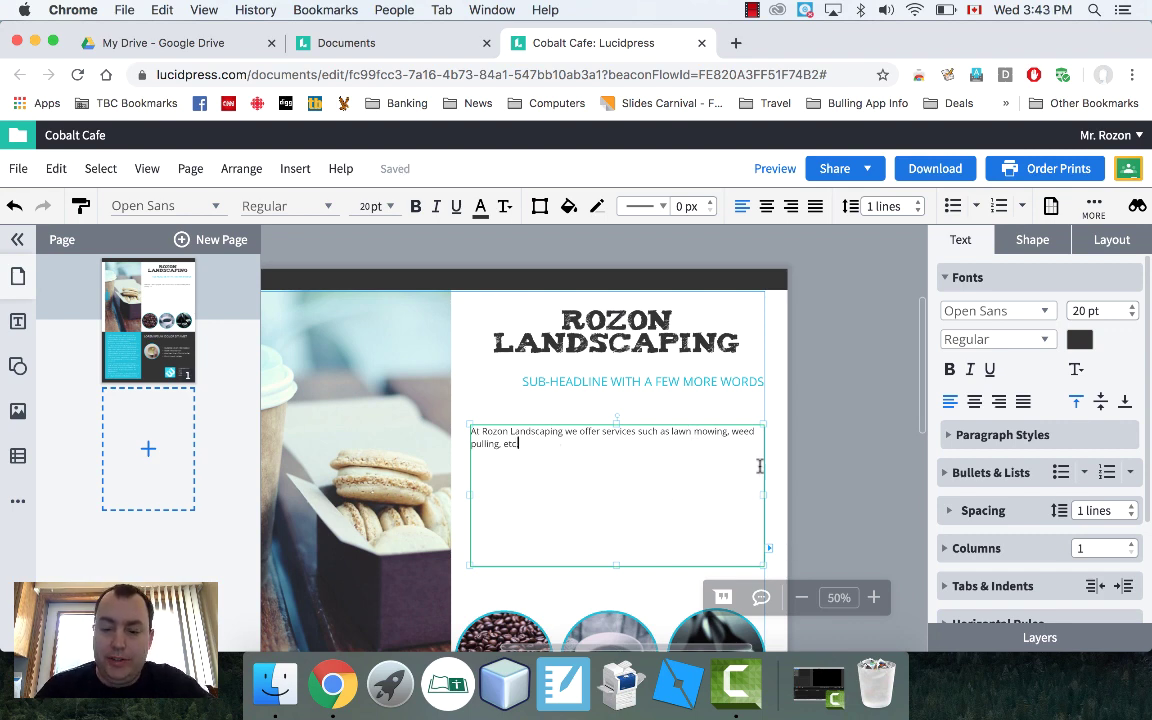
pyautogui.click(815, 445)
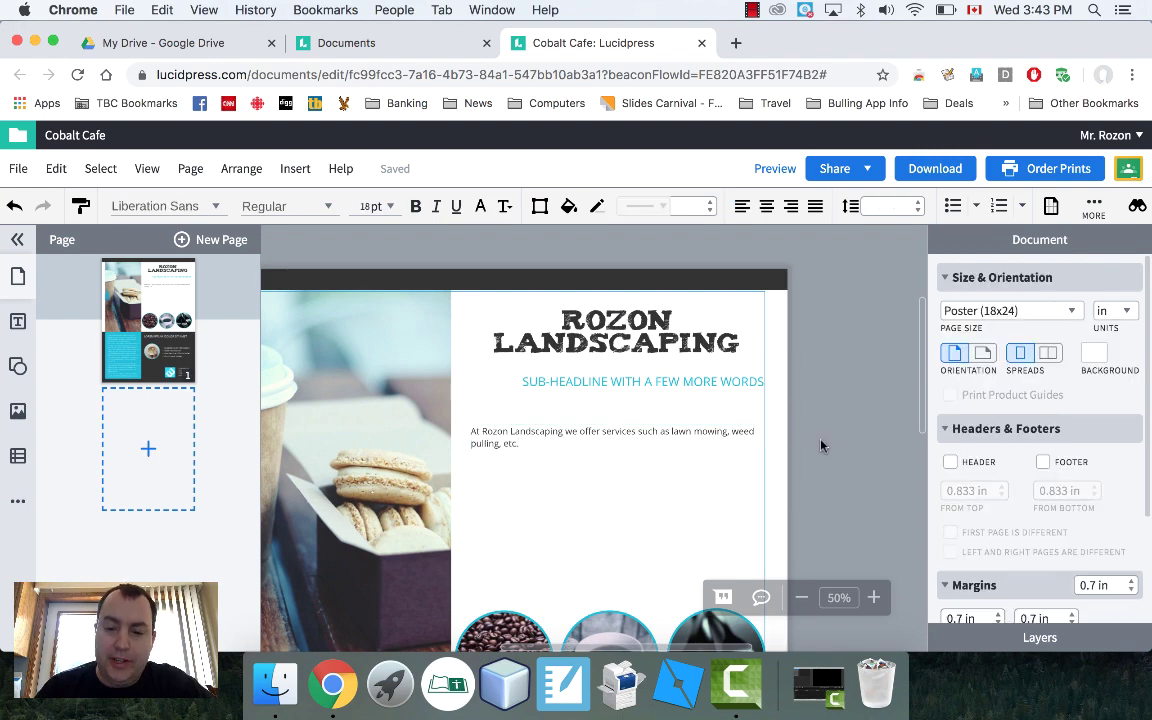
# Open the Image Manager for the circular coffee-bean picture and browse My Images for a replacement.
pyautogui.scroll(-3, 821, 446)
pyautogui.scroll(-5, 821, 446)
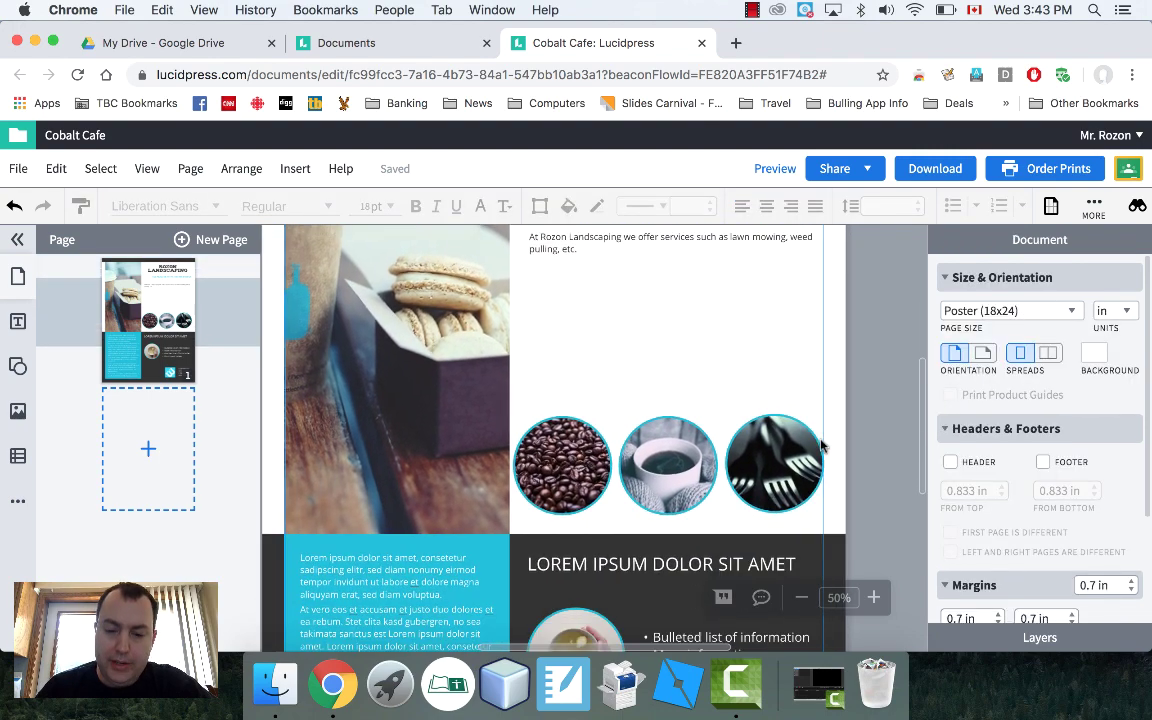
pyautogui.scroll(-3, 821, 446)
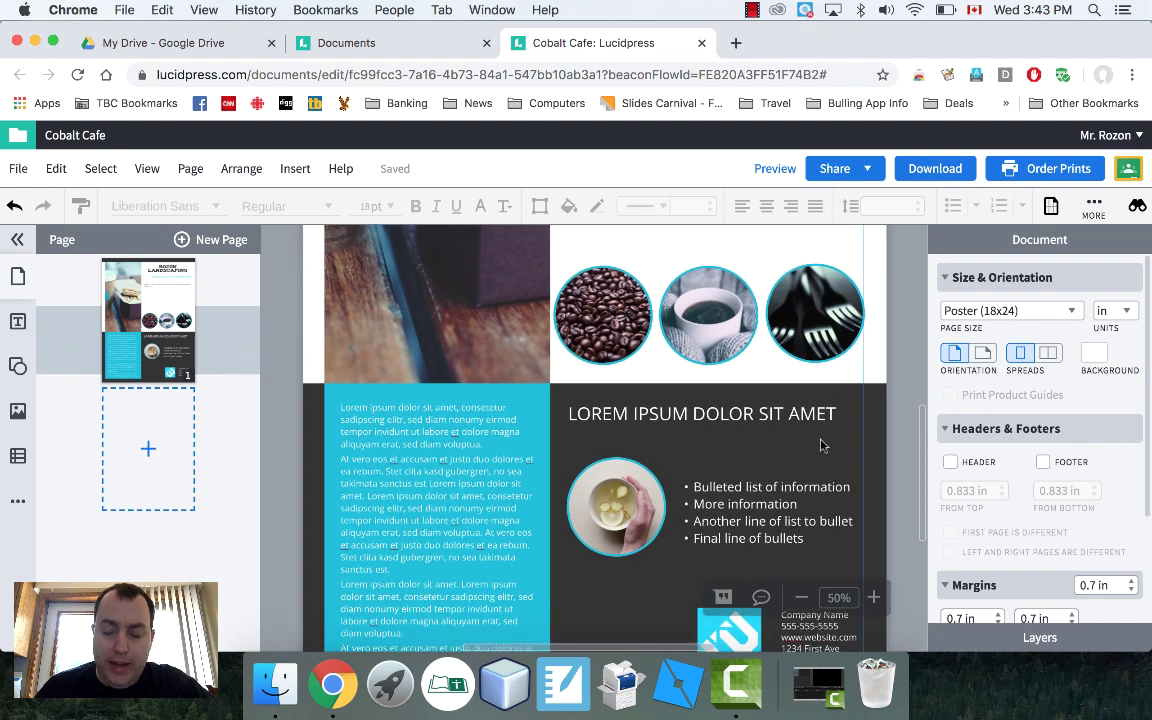
pyautogui.scroll(5, 821, 446)
pyautogui.scroll(3, 599, 300)
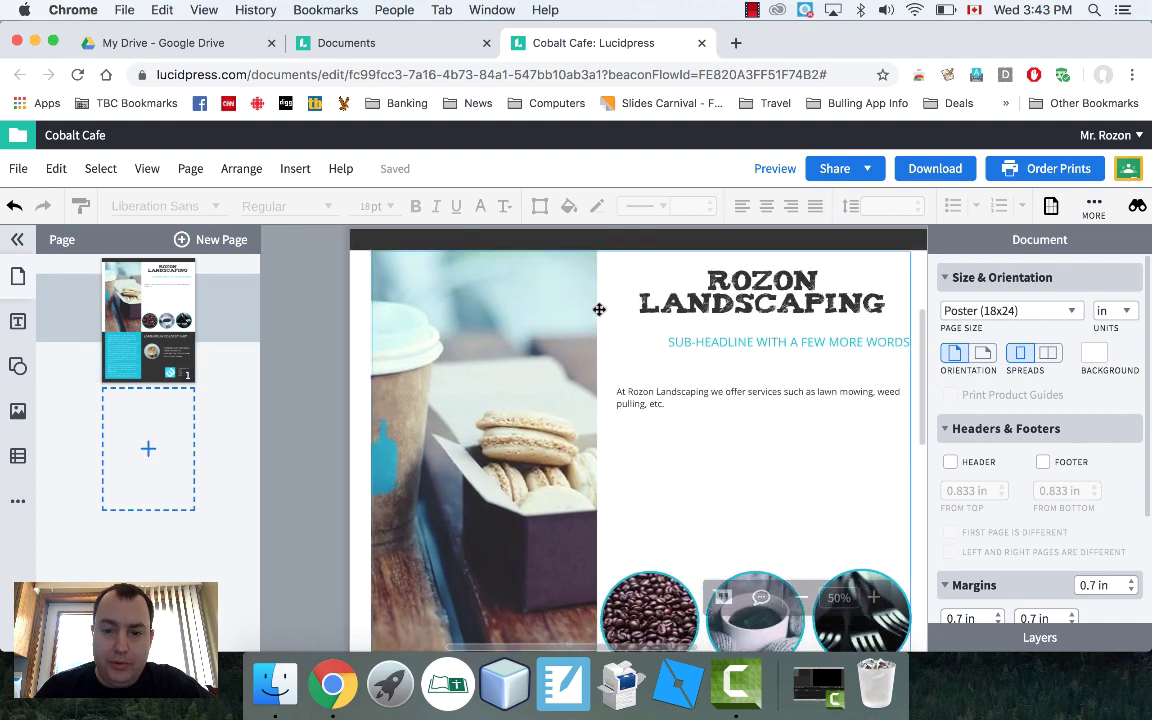
pyautogui.scroll(-3, 541, 431)
pyautogui.hscroll(2, 541, 431)
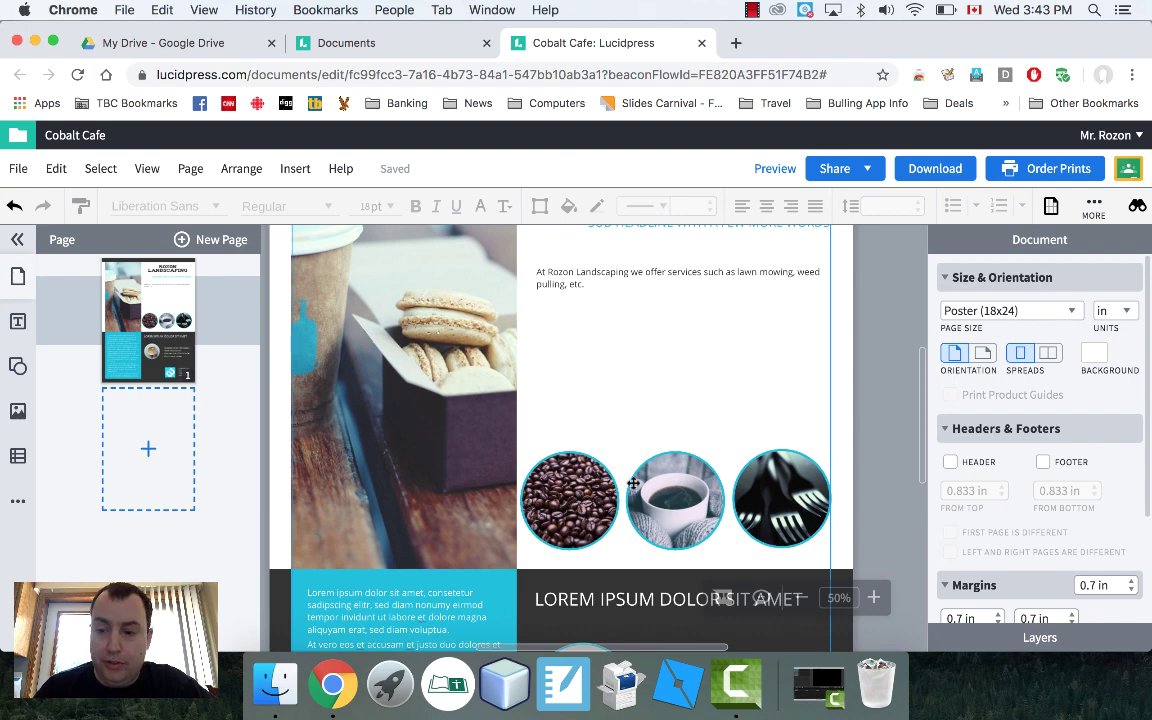
pyautogui.click(566, 500)
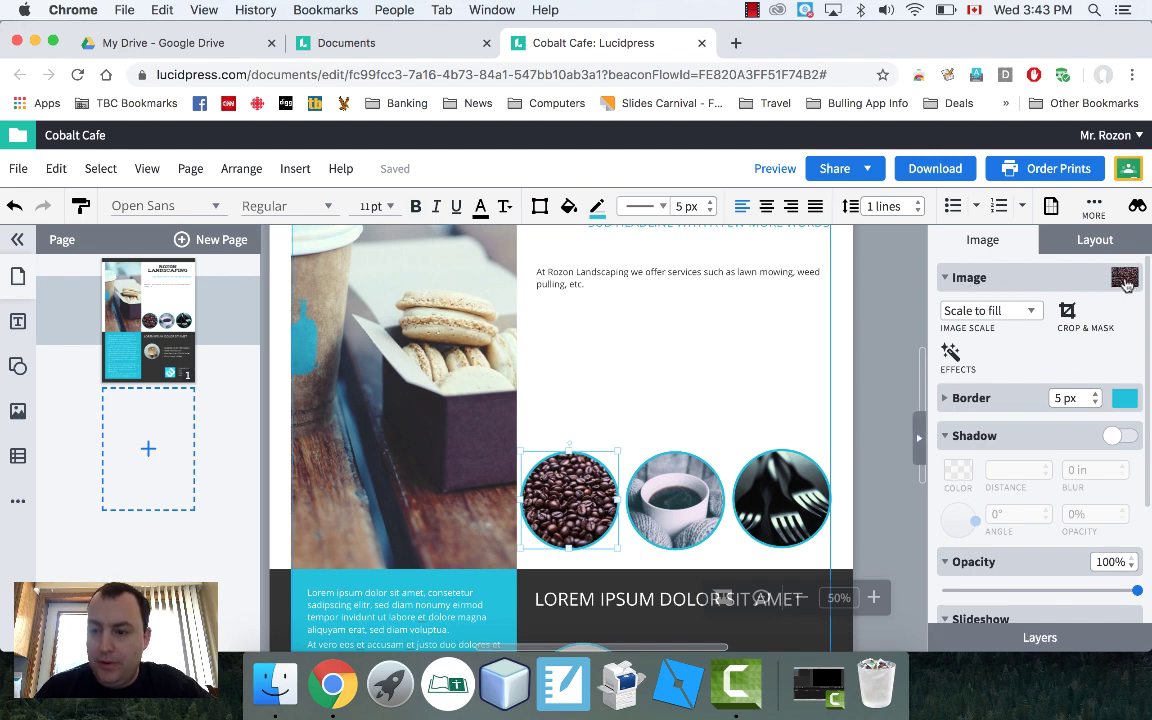
pyautogui.click(1125, 279)
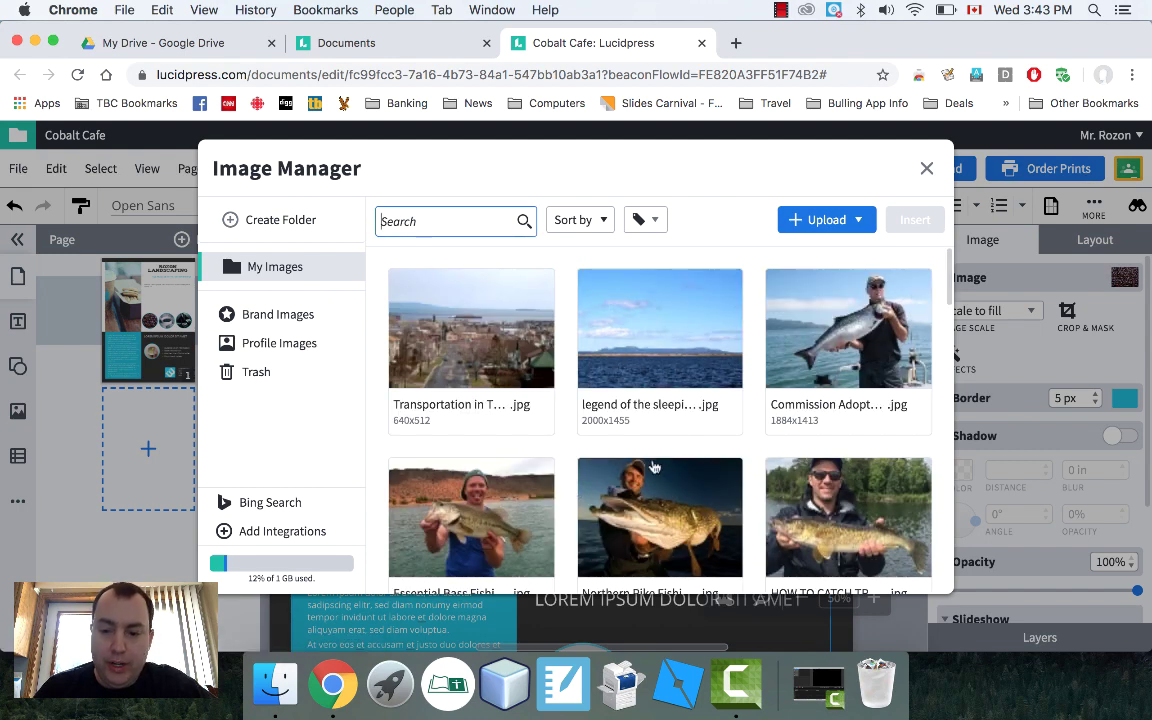
pyautogui.scroll(-2, 654, 467)
pyautogui.scroll(2, 653, 470)
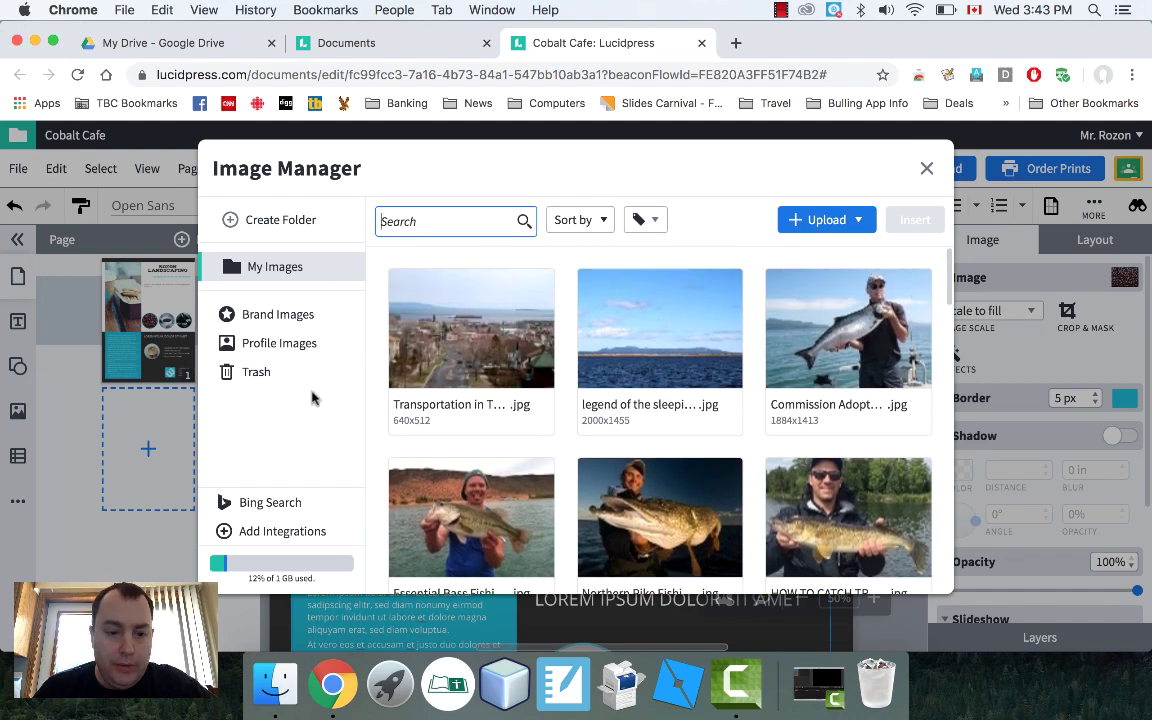
# Search Bing for "lawn mower" and add the Lawn Mower Cartoon picture with the smiling red mower to My Images.
pyautogui.click(258, 502)
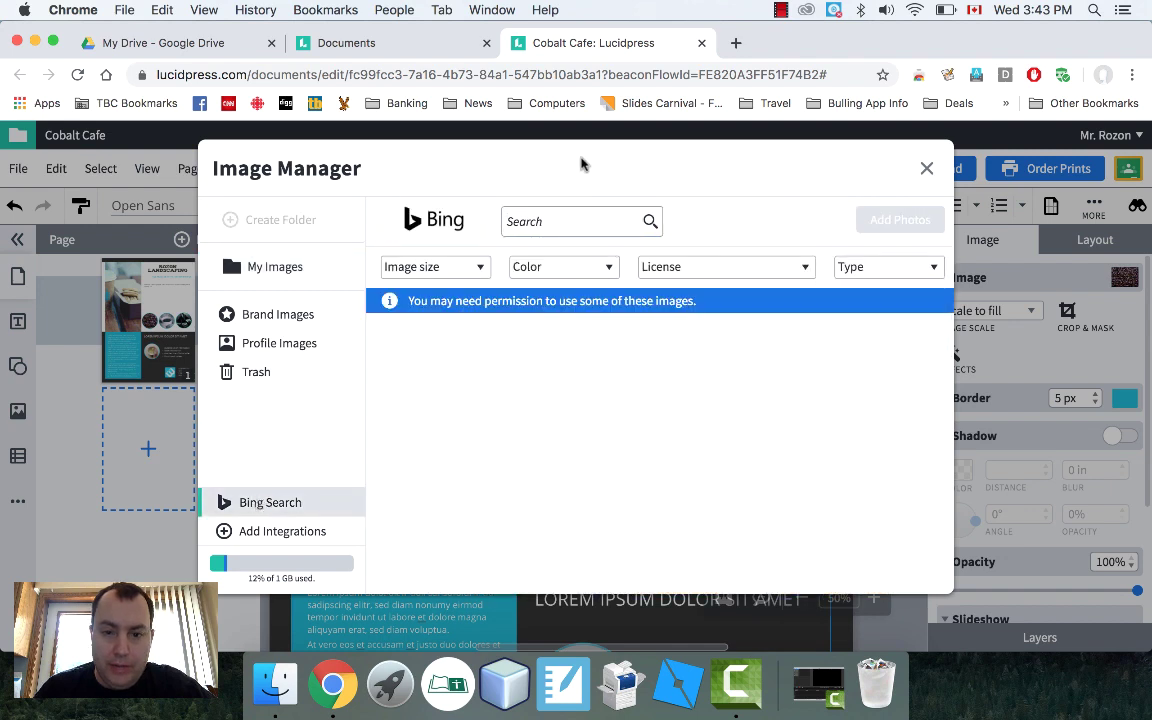
pyautogui.click(547, 220)
pyautogui.write('lawn mower')
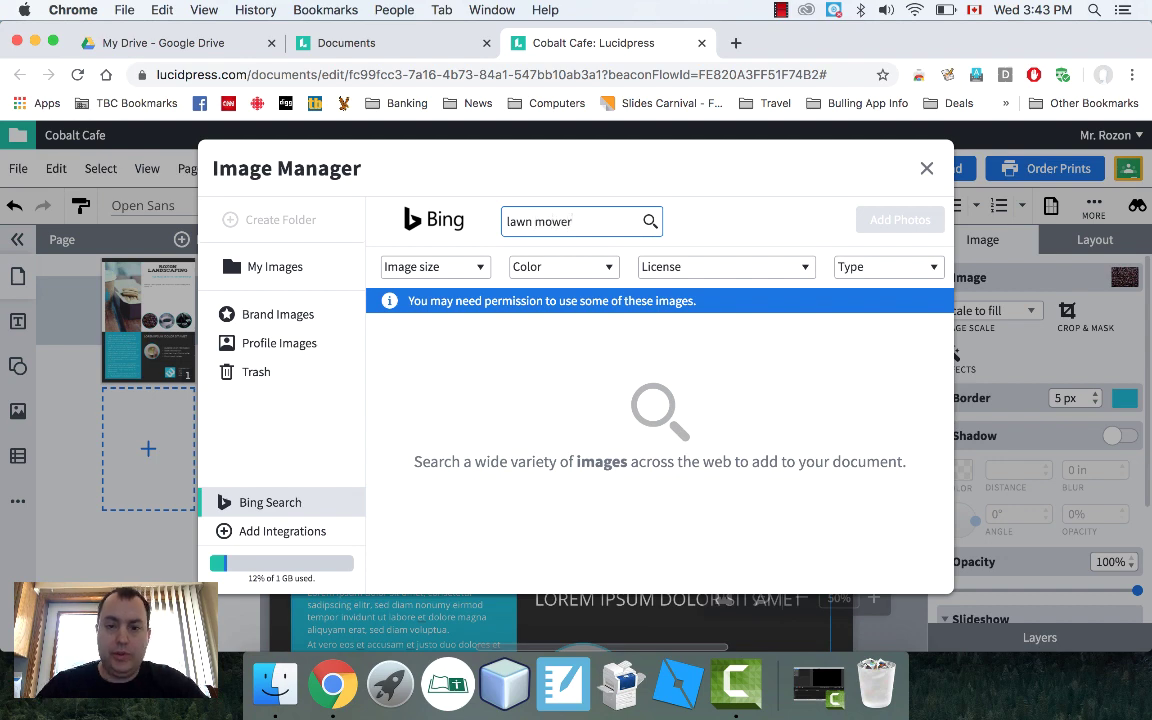
pyautogui.press('Return')
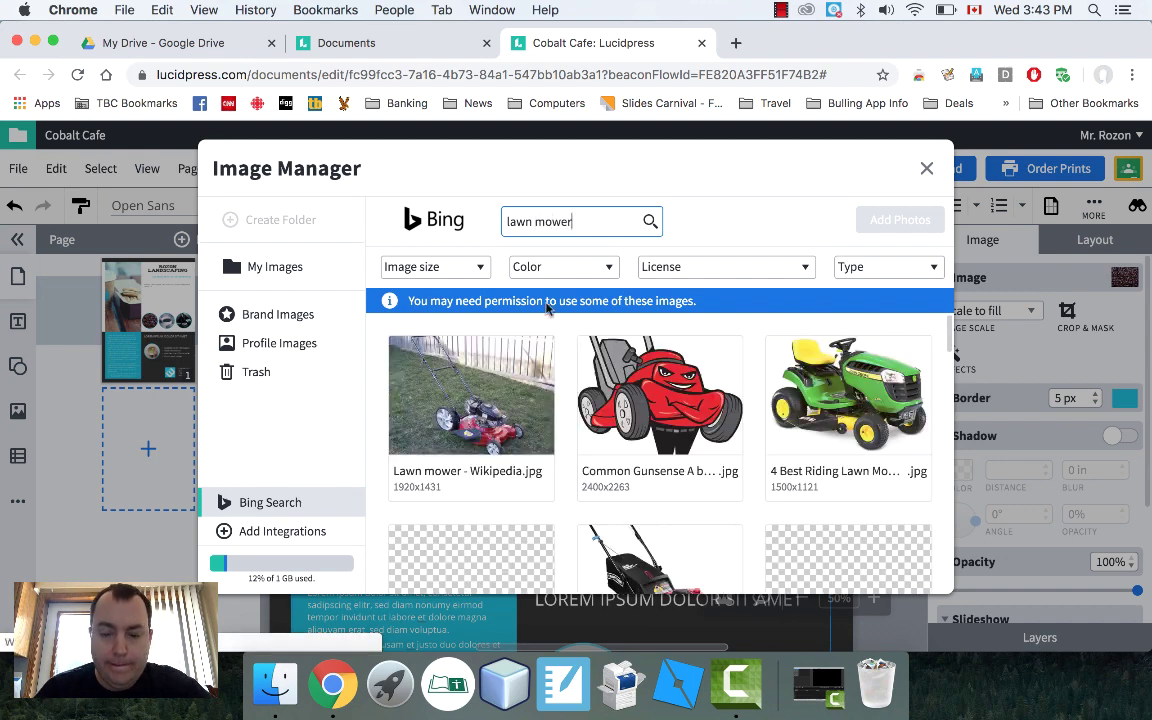
pyautogui.scroll(-3, 606, 425)
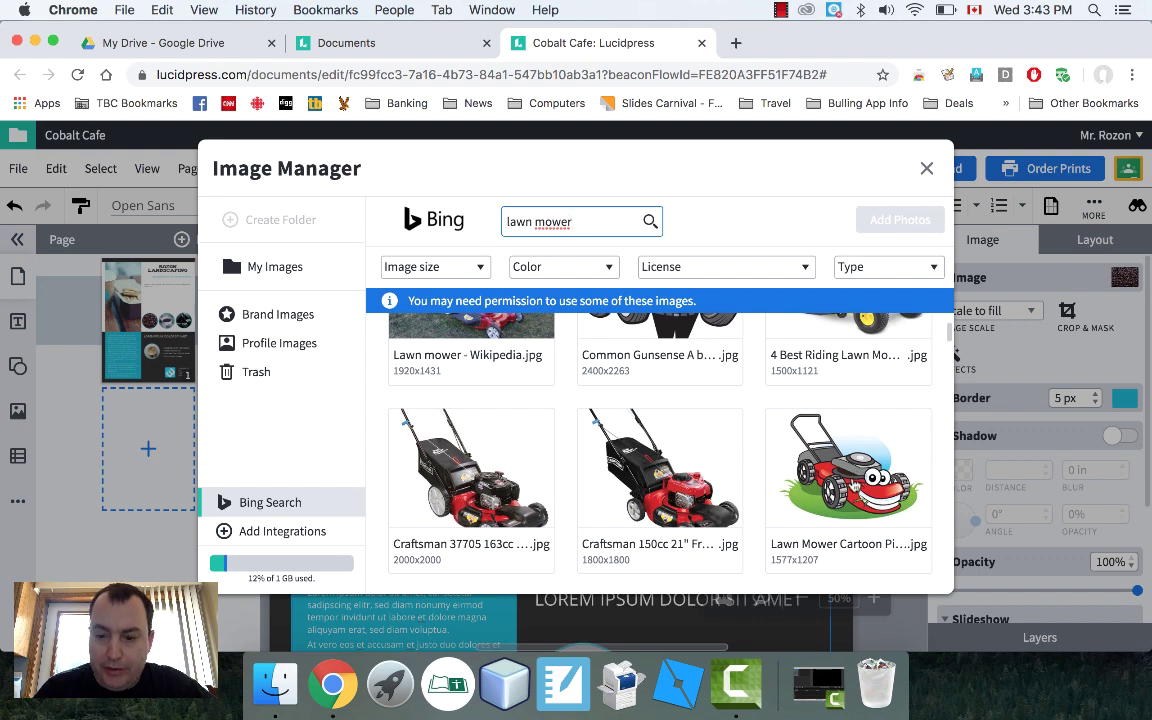
pyautogui.click(848, 470)
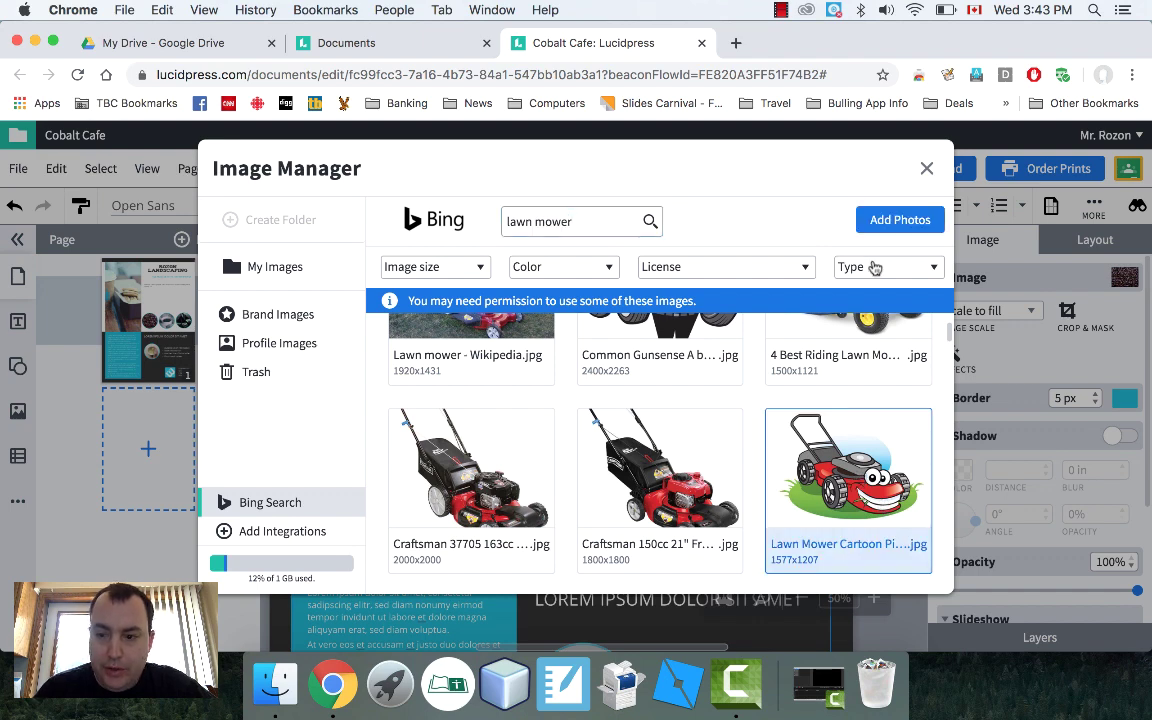
pyautogui.click(904, 224)
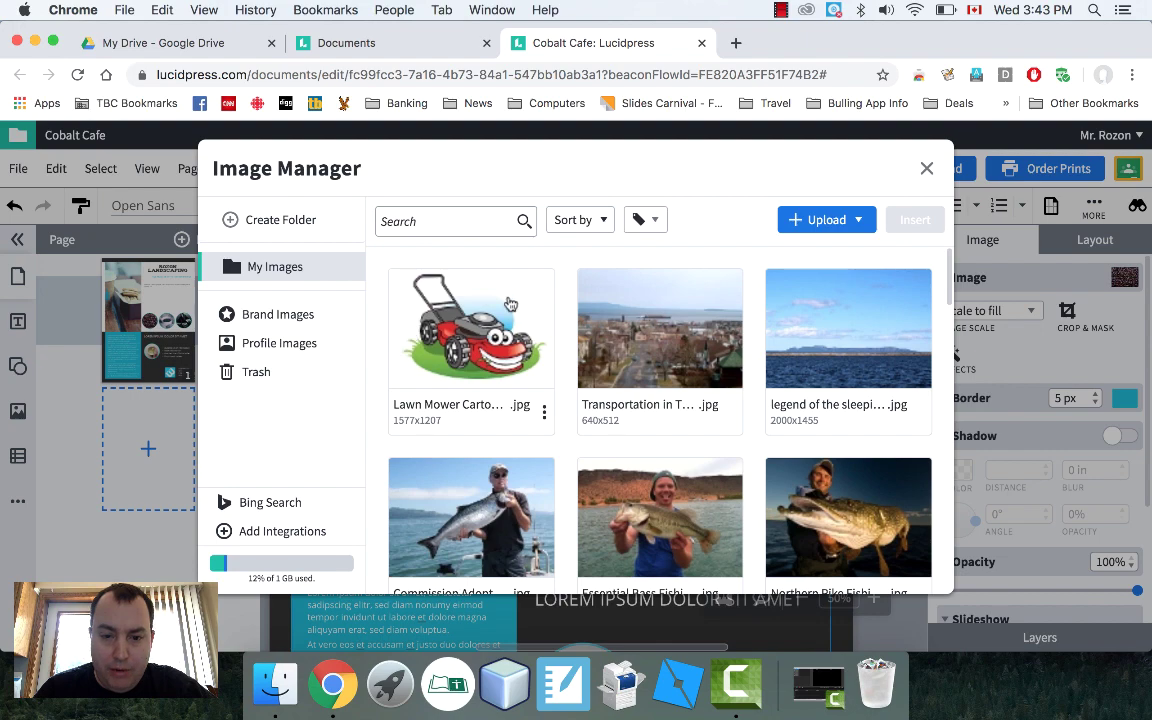
# Insert the cartoon lawn mower picture from My Images in place of the coffee beans.
pyautogui.click(483, 331)
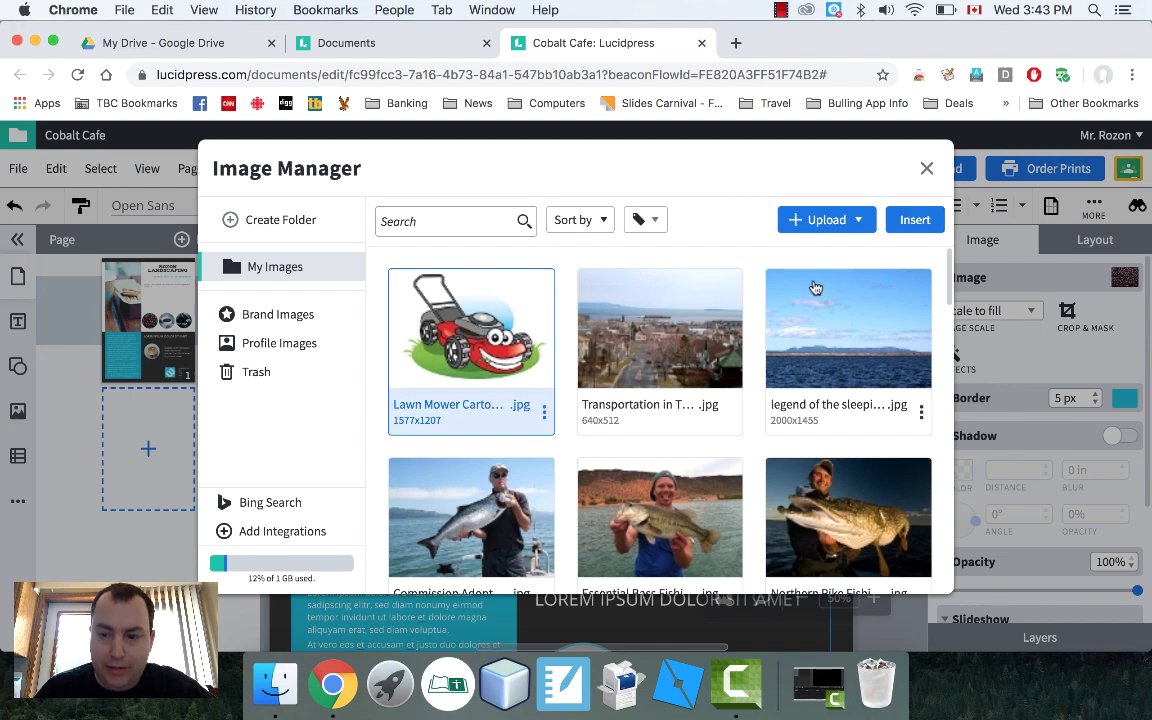
pyautogui.click(916, 221)
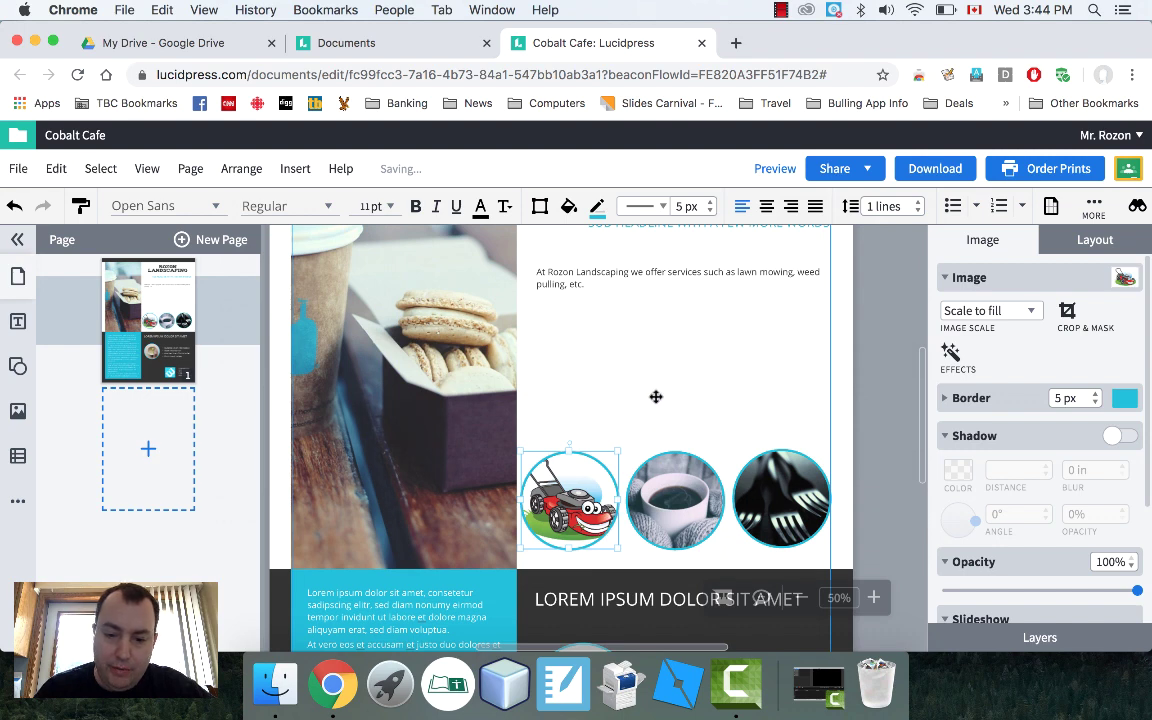
pyautogui.click(657, 394)
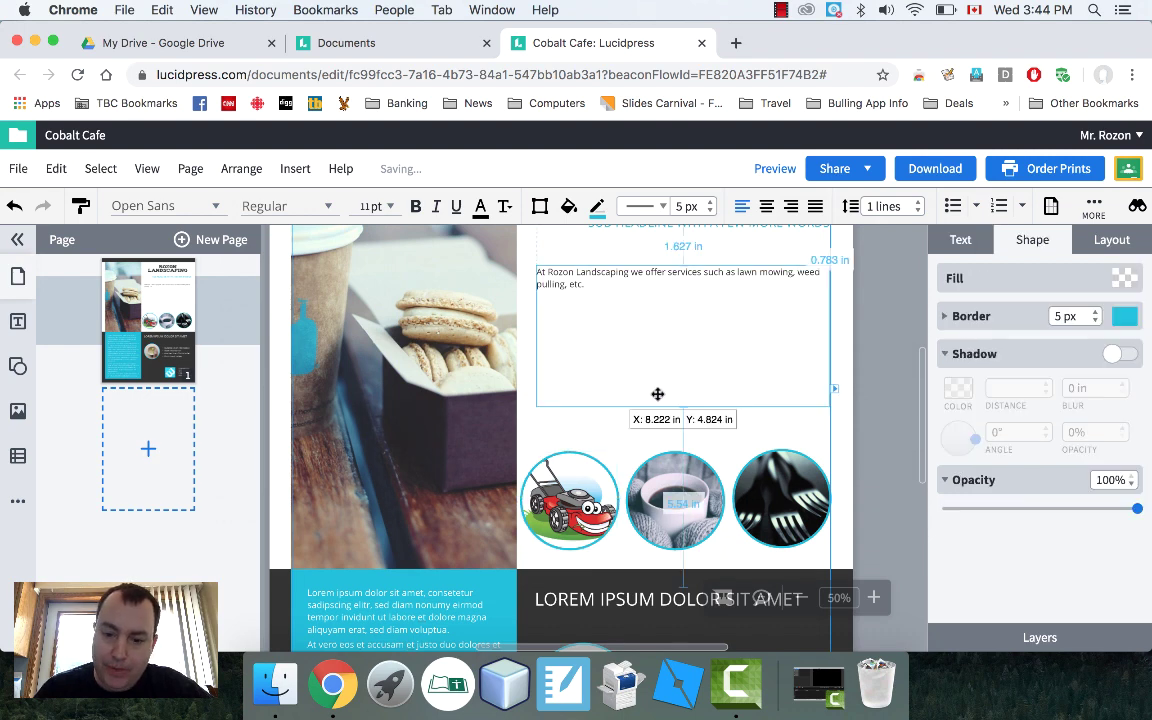
# Select the circular coffee-cup picture, and search Google Images for "lawnmower" in a new browser tab.
pyautogui.click(664, 481)
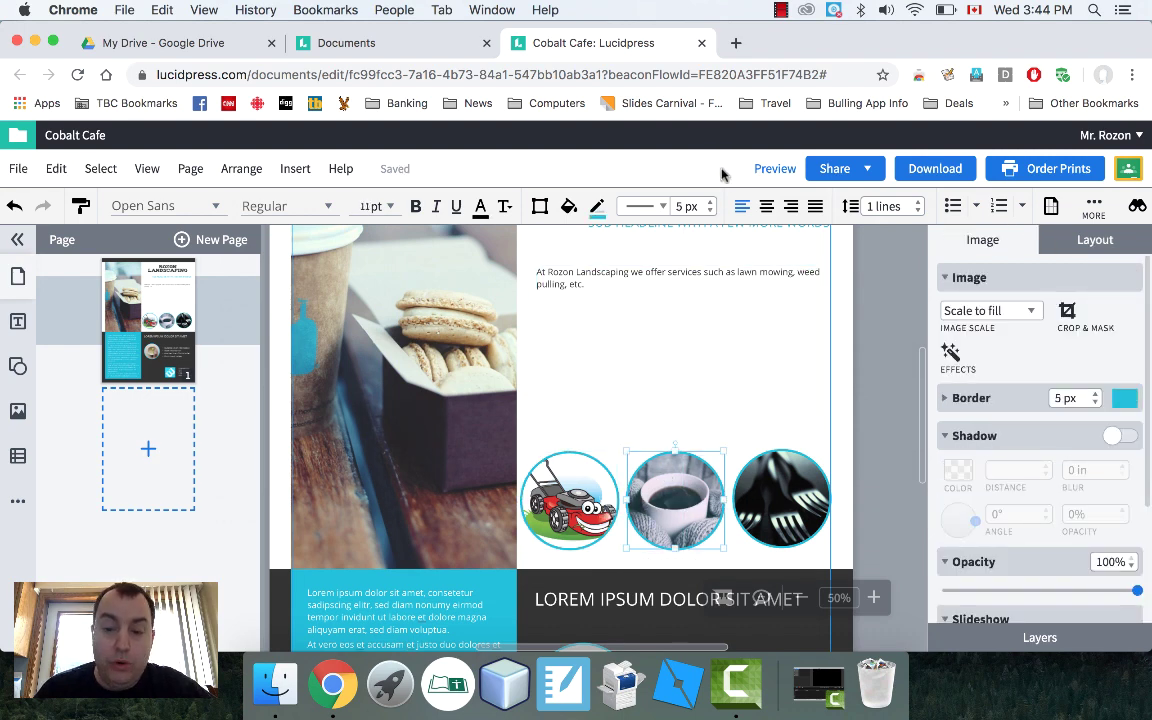
pyautogui.click(737, 44)
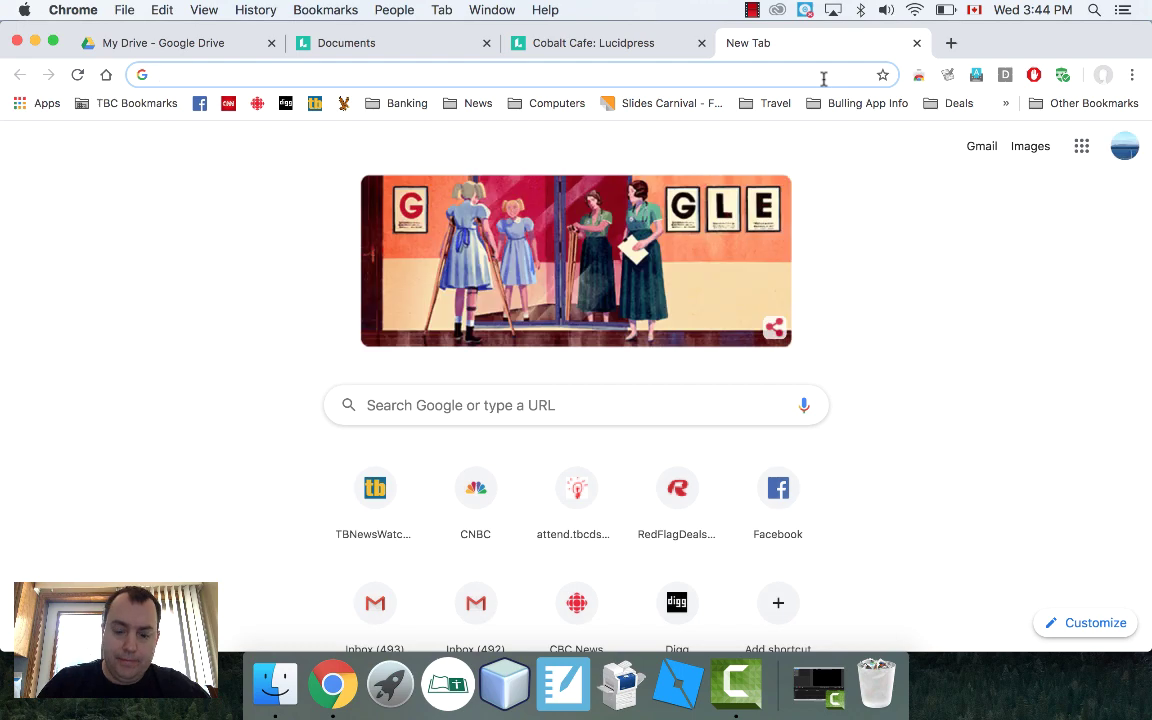
pyautogui.write('lawnmower')
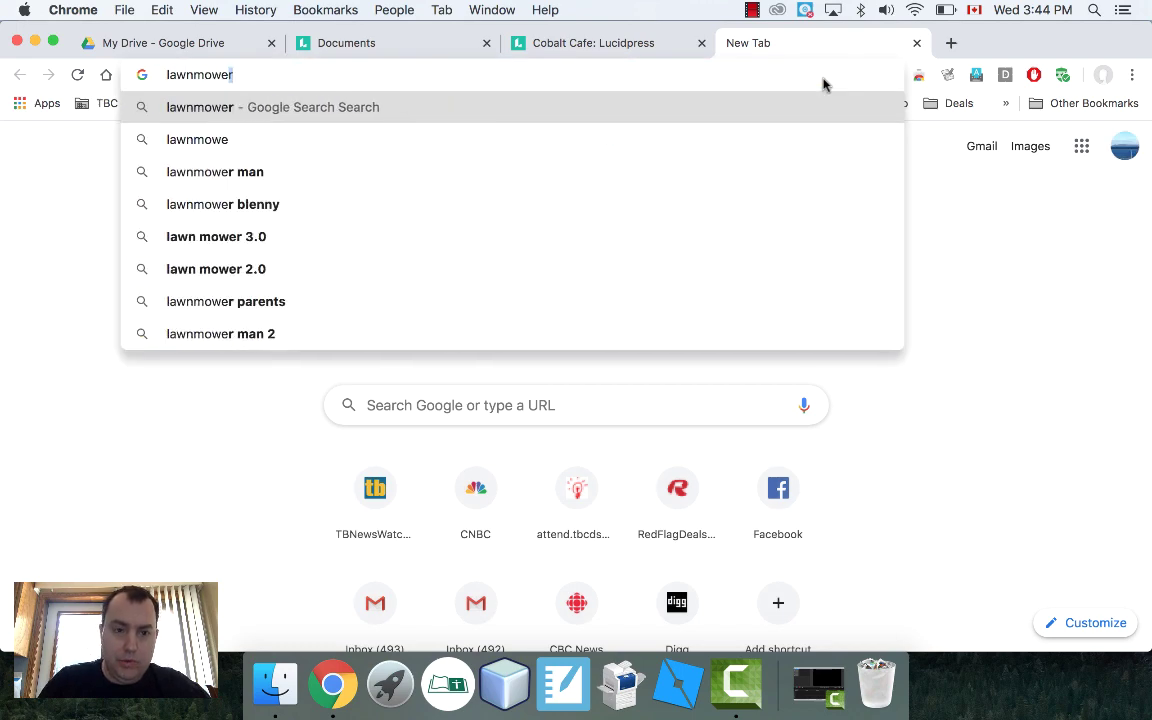
pyautogui.press('Return')
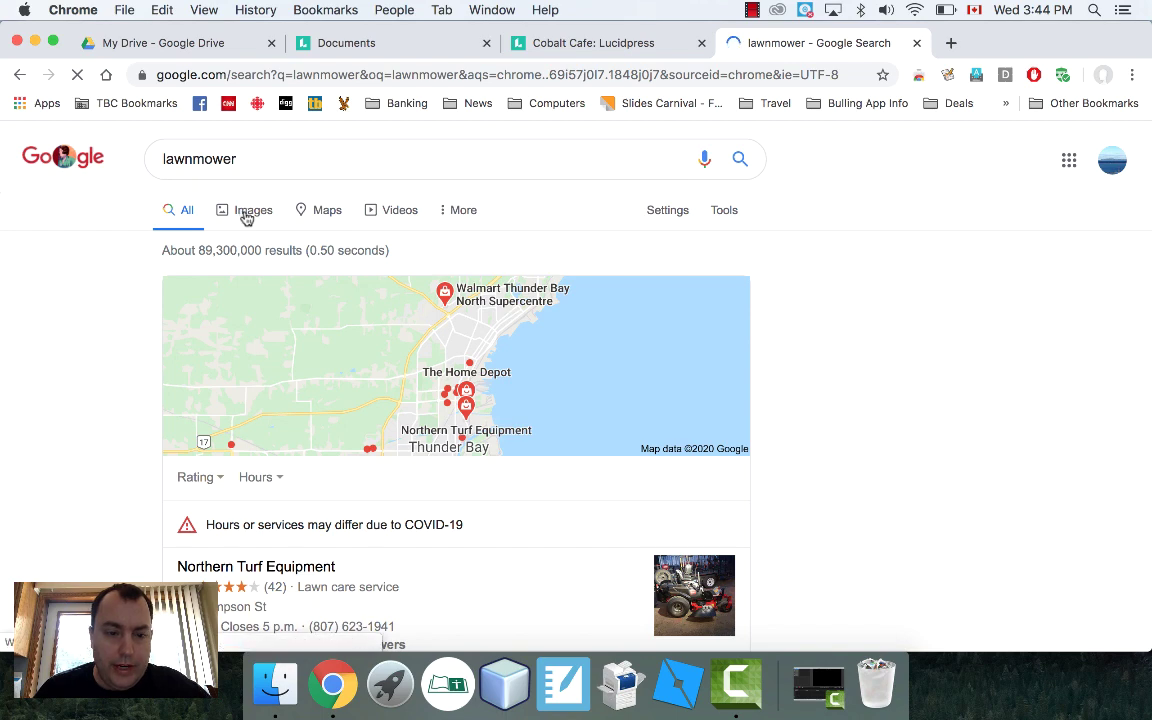
pyautogui.click(247, 218)
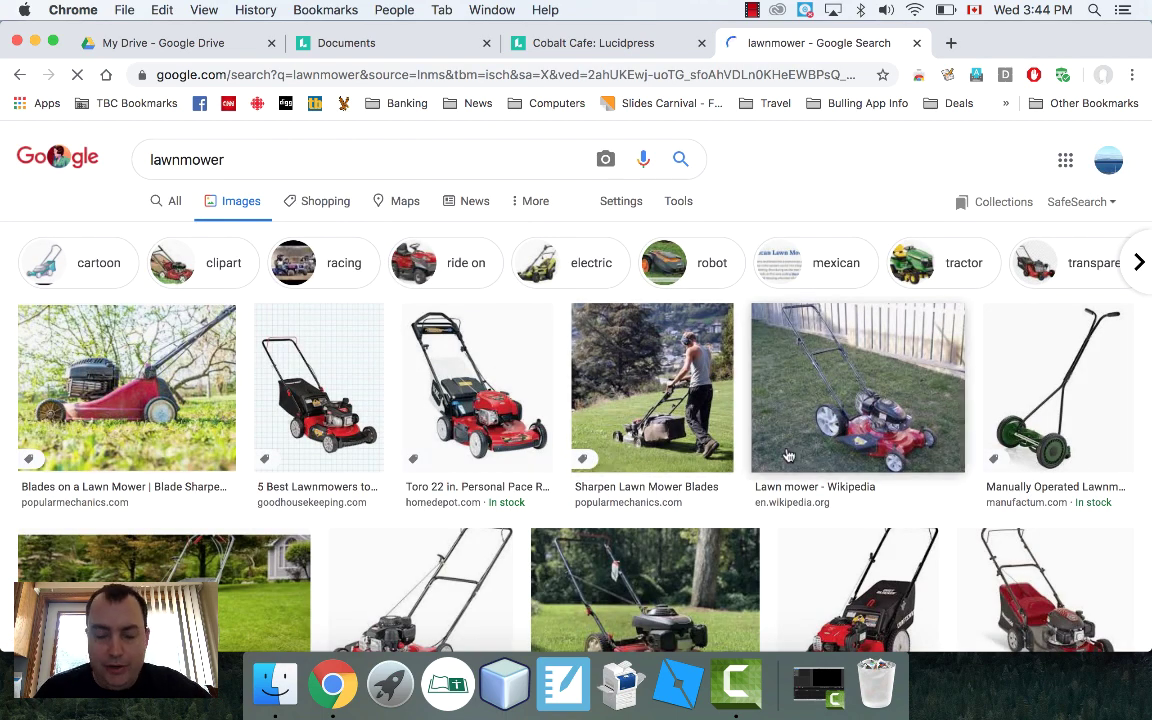
# Browse the lawnmower image results and open the preview of the red Toro 22 in. Personal Pace mower.
pyautogui.scroll(-10, 788, 456)
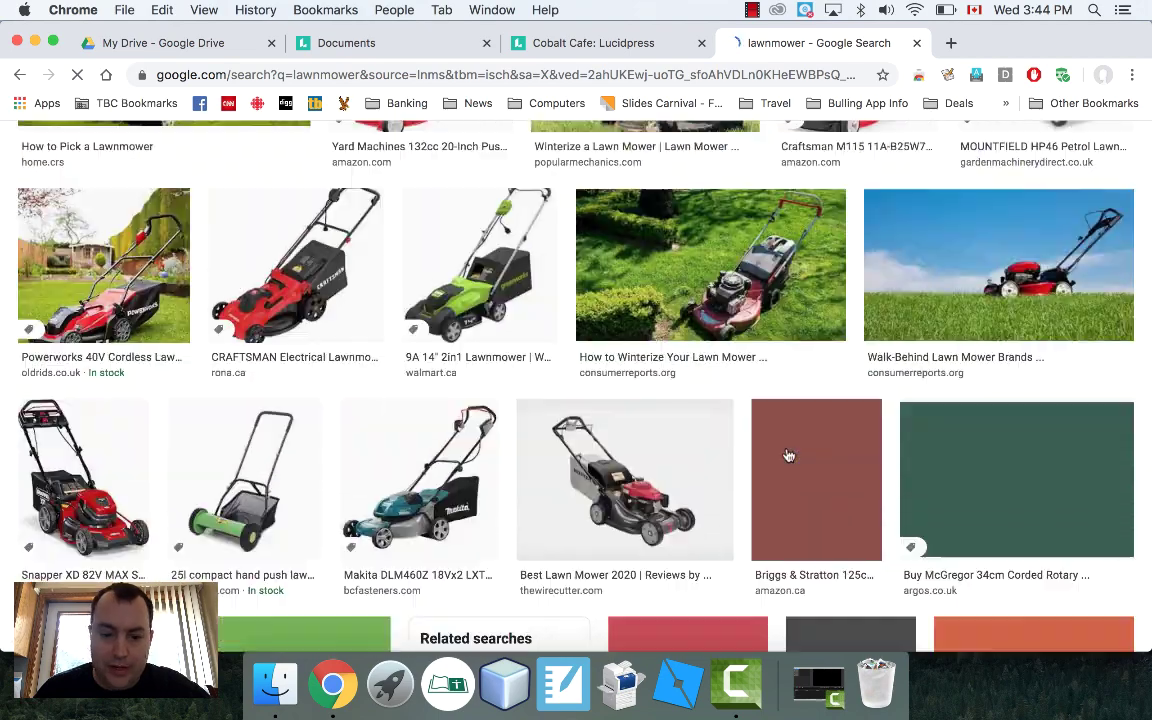
pyautogui.scroll(-1, 788, 456)
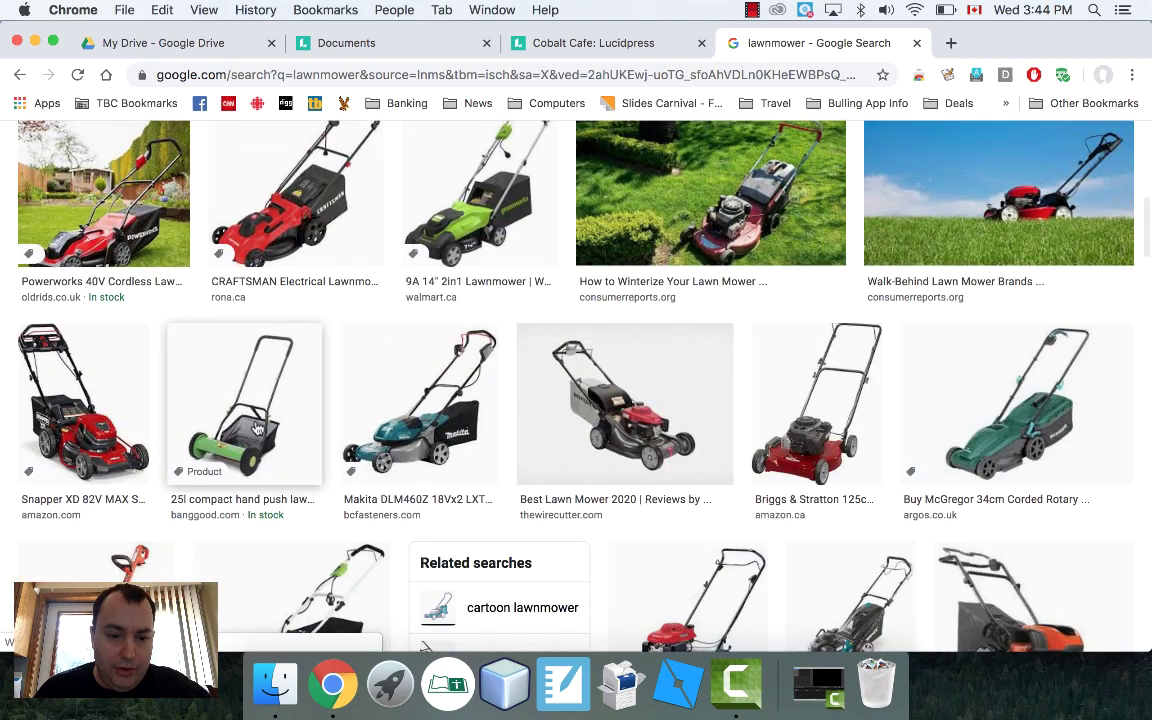
pyautogui.scroll(-4, 800, 430)
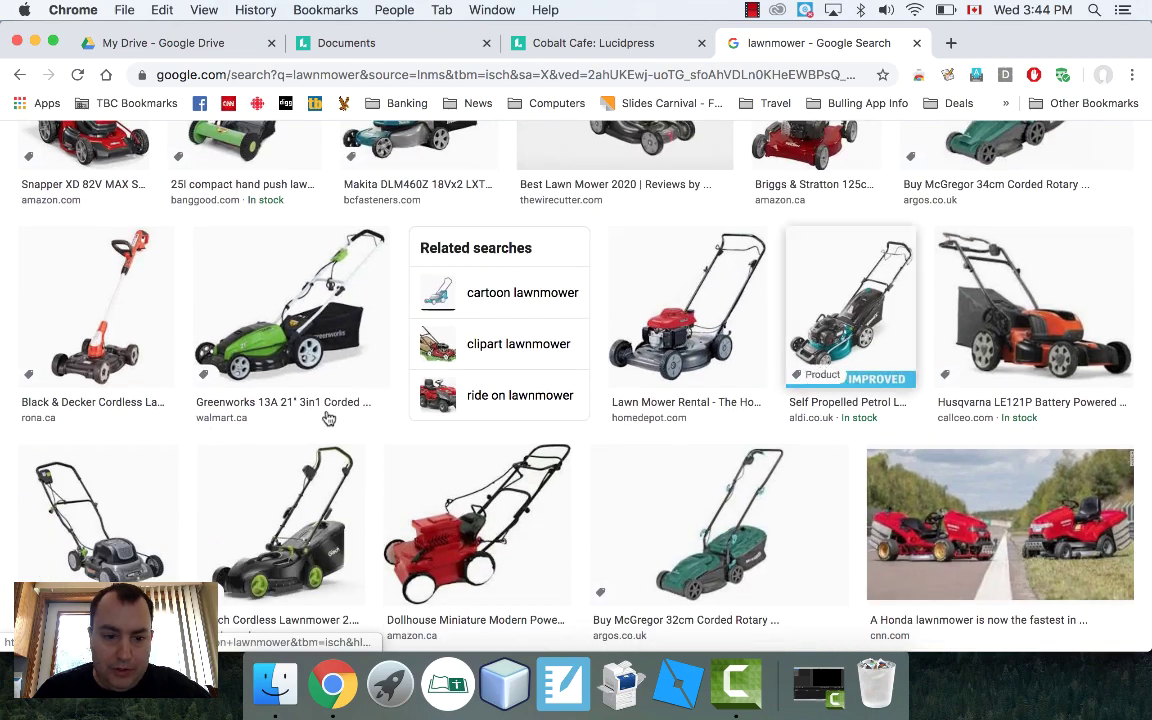
pyautogui.scroll(1, 407, 433)
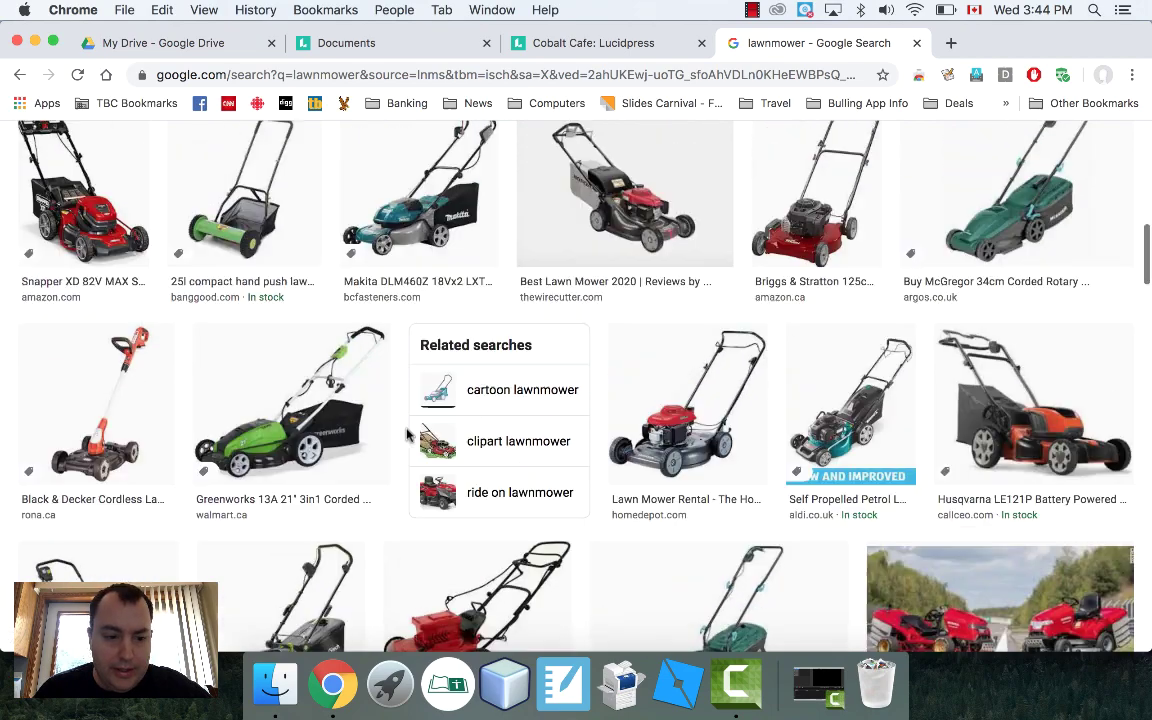
pyautogui.scroll(6, 407, 433)
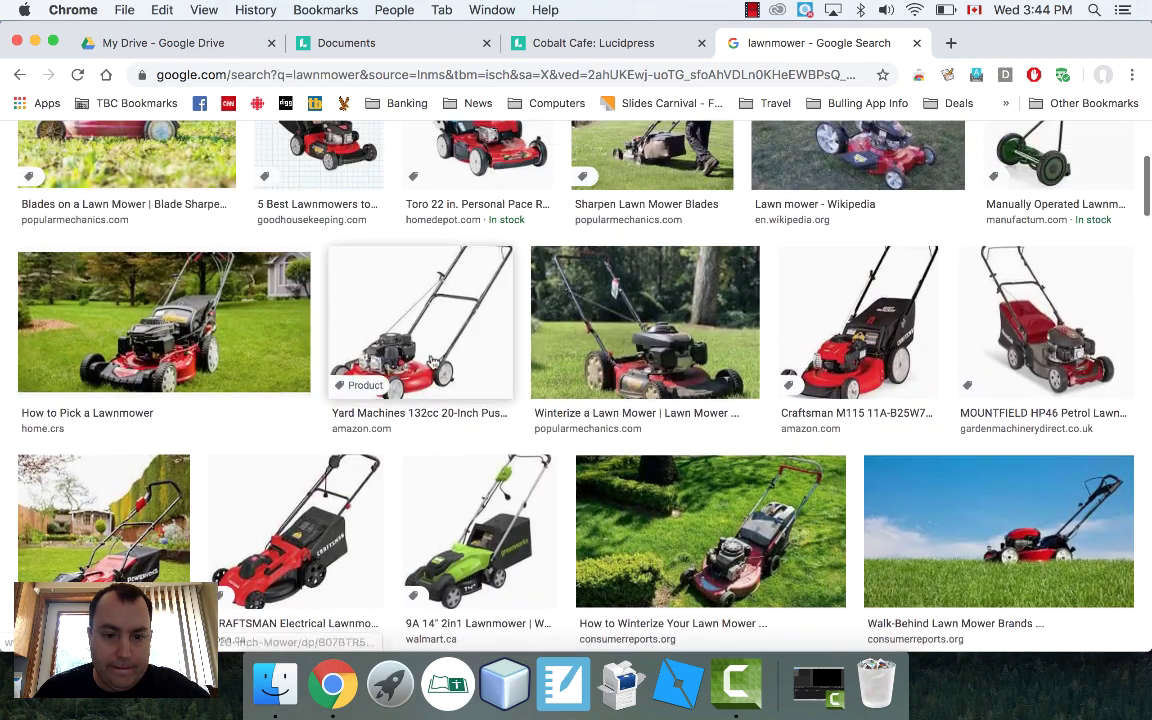
pyautogui.scroll(2, 400, 300)
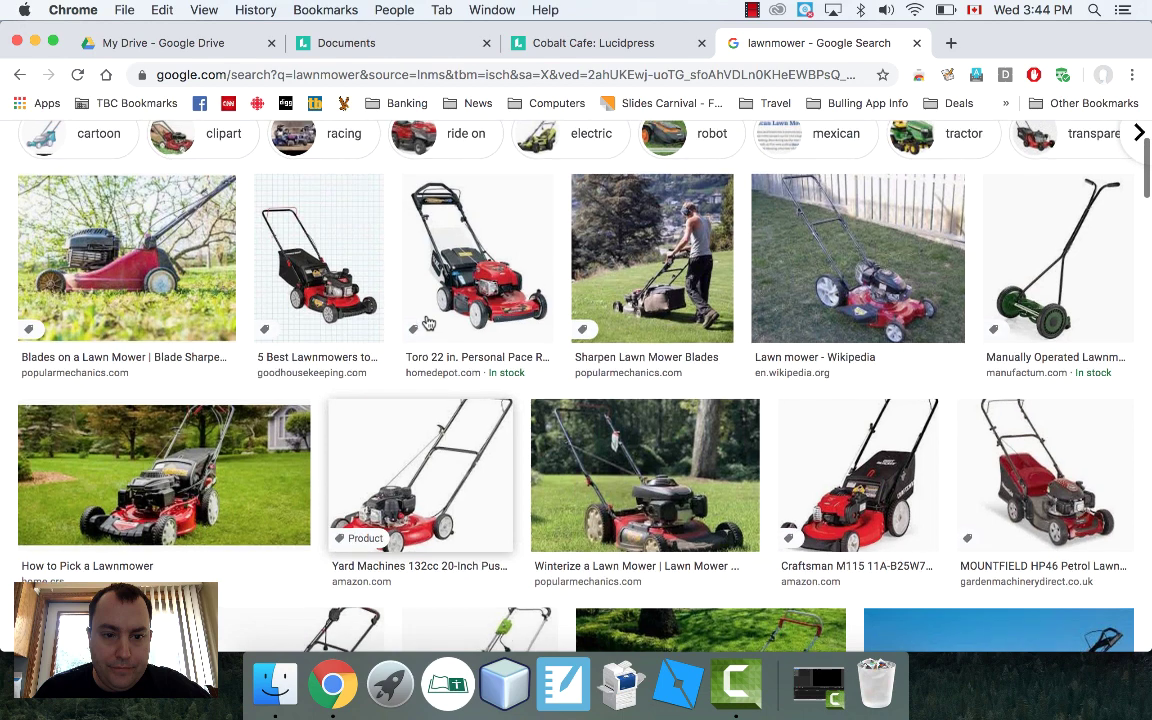
pyautogui.click(478, 275)
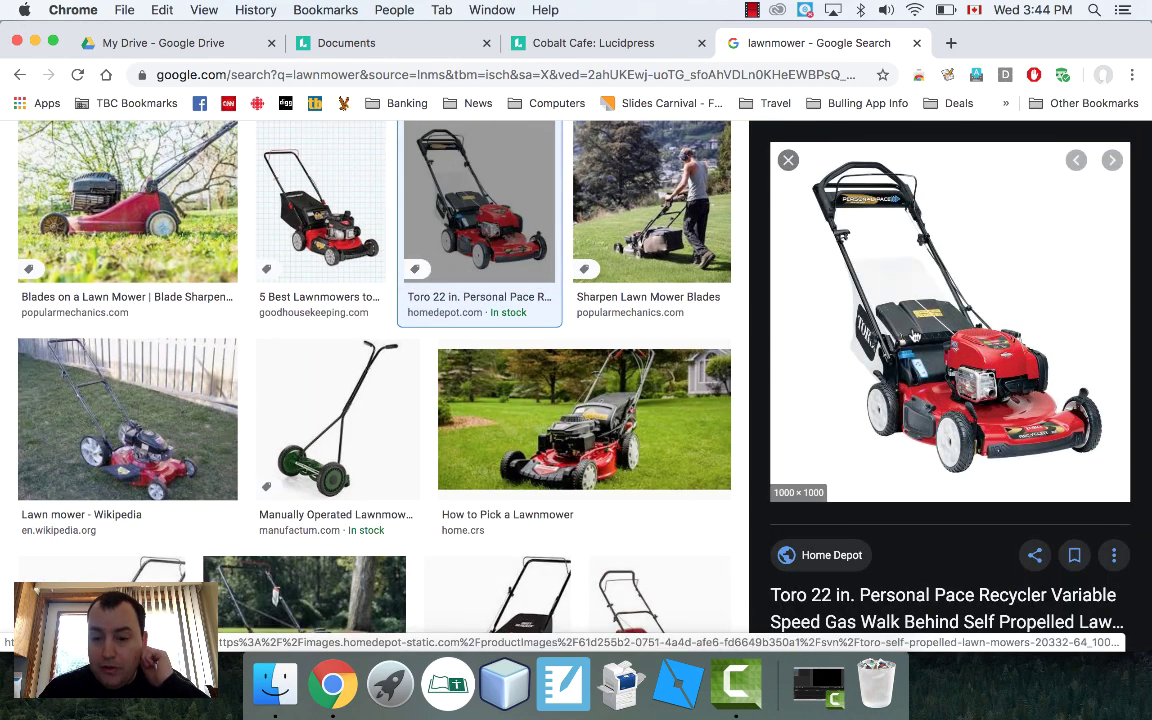
# Open the Toro mower image on its own in a new tab and save it as a JPEG to the Desktop.
pyautogui.rightClick(912, 330)
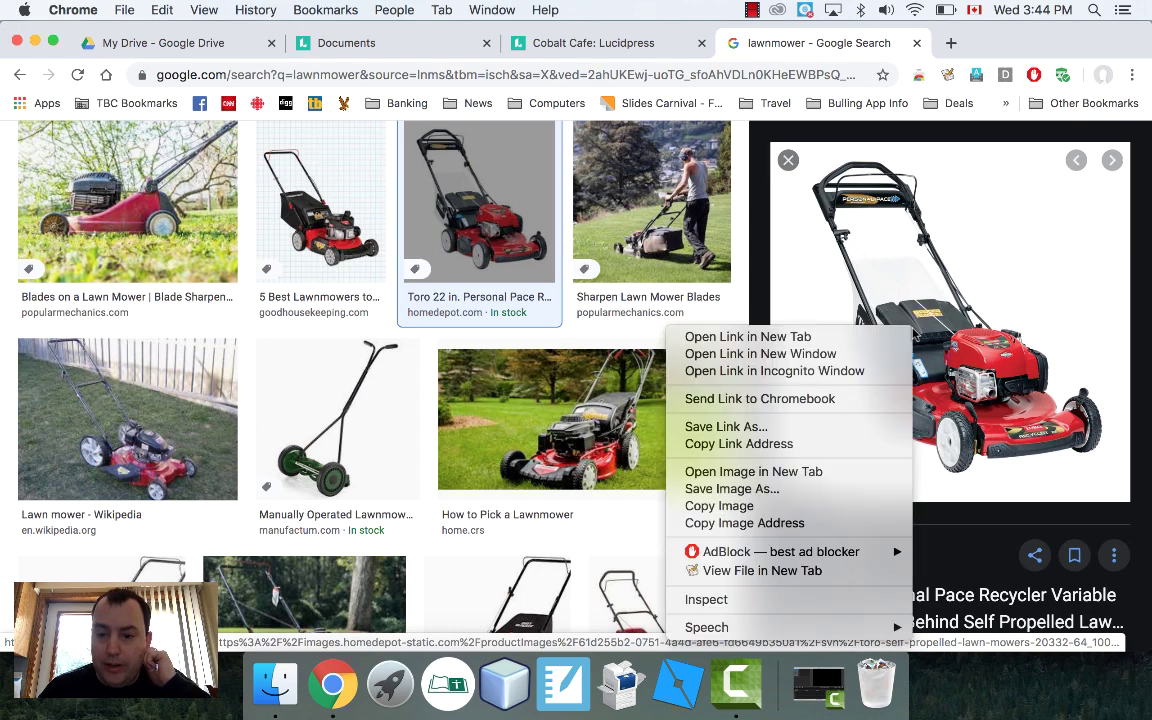
pyautogui.click(805, 471)
pyautogui.click(957, 44)
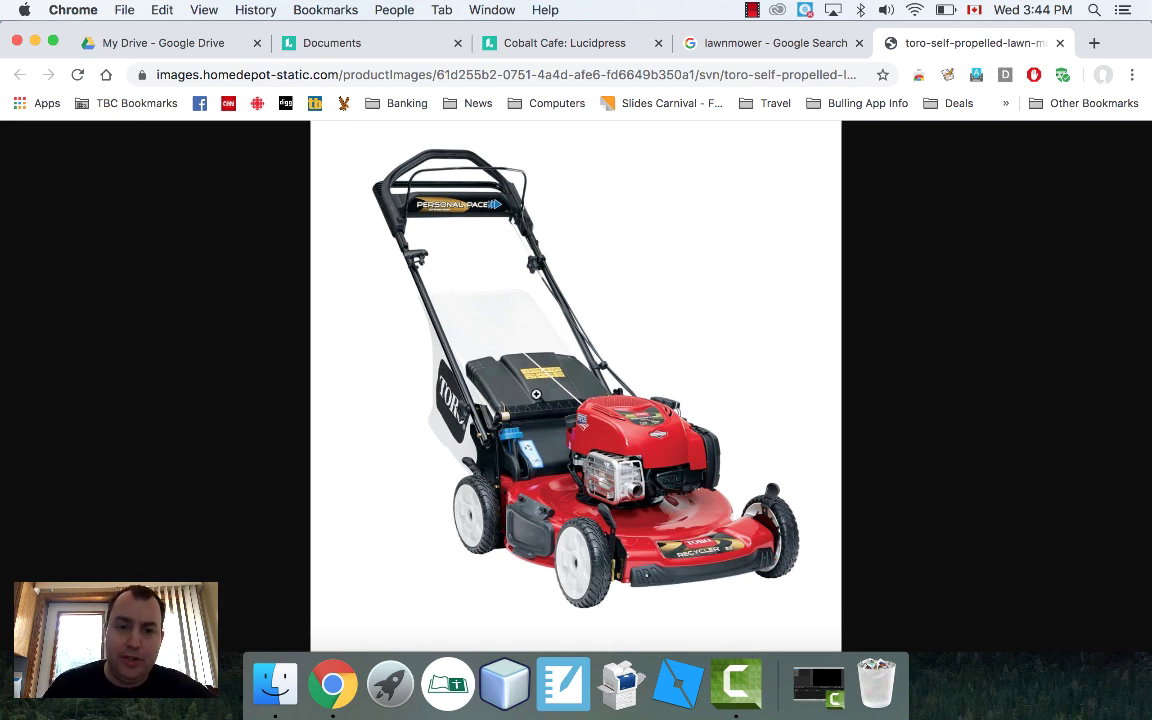
pyautogui.rightClick(536, 394)
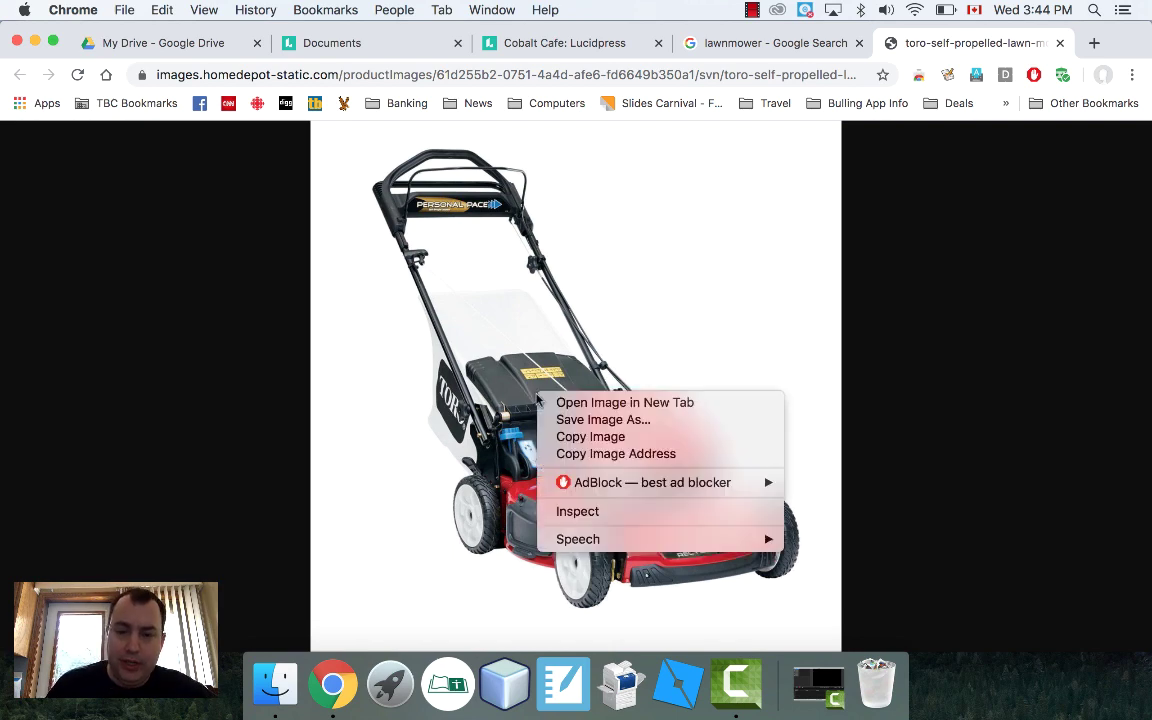
pyautogui.click(585, 420)
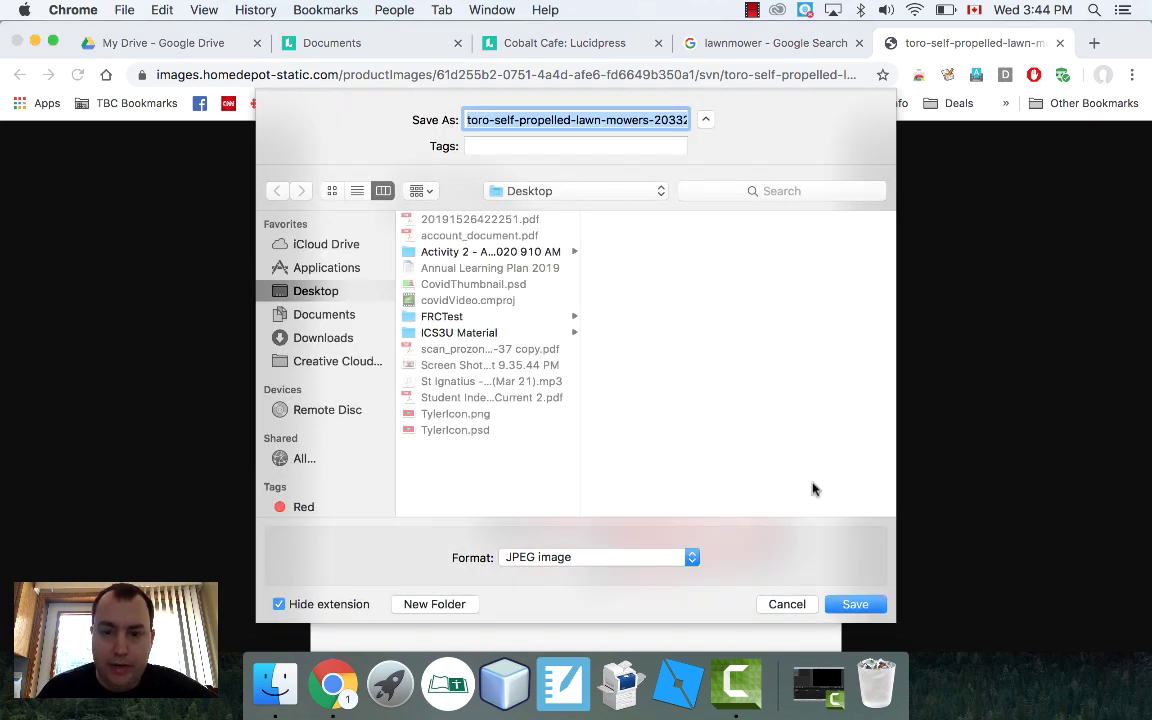
pyautogui.click(855, 605)
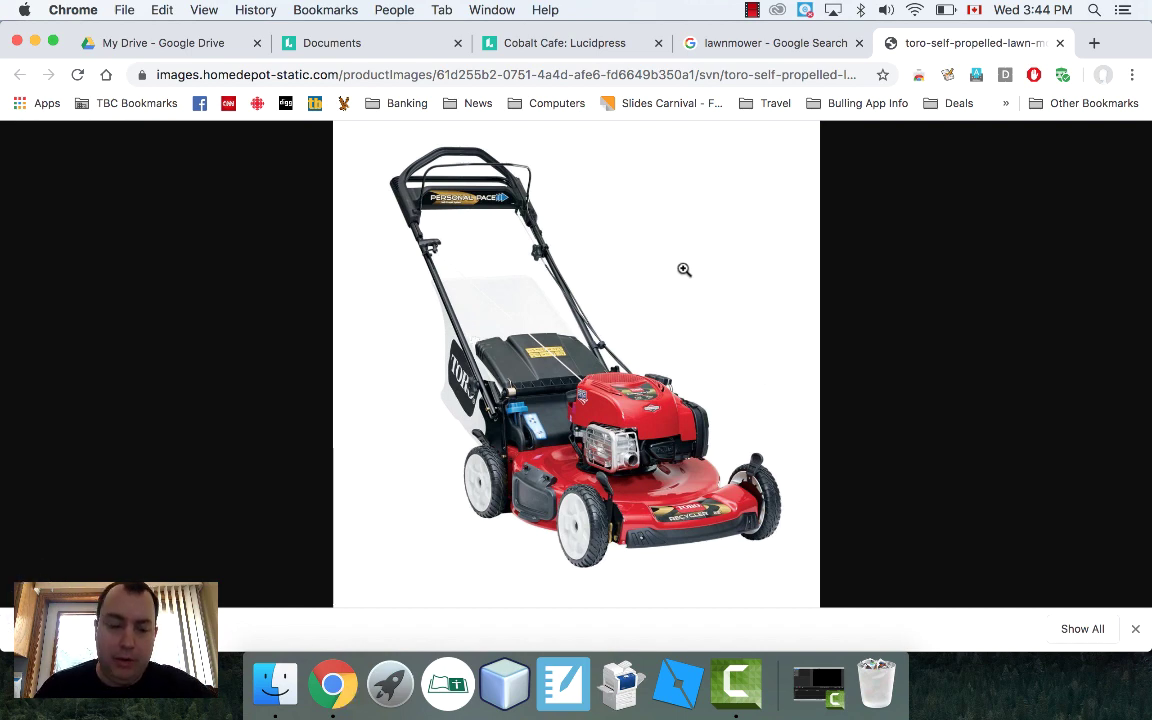
# Back in Lucidpress, upload the toro-self-propelled JPEG from the Desktop to My Images and insert it in place of the coffee cup.
pyautogui.click(588, 50)
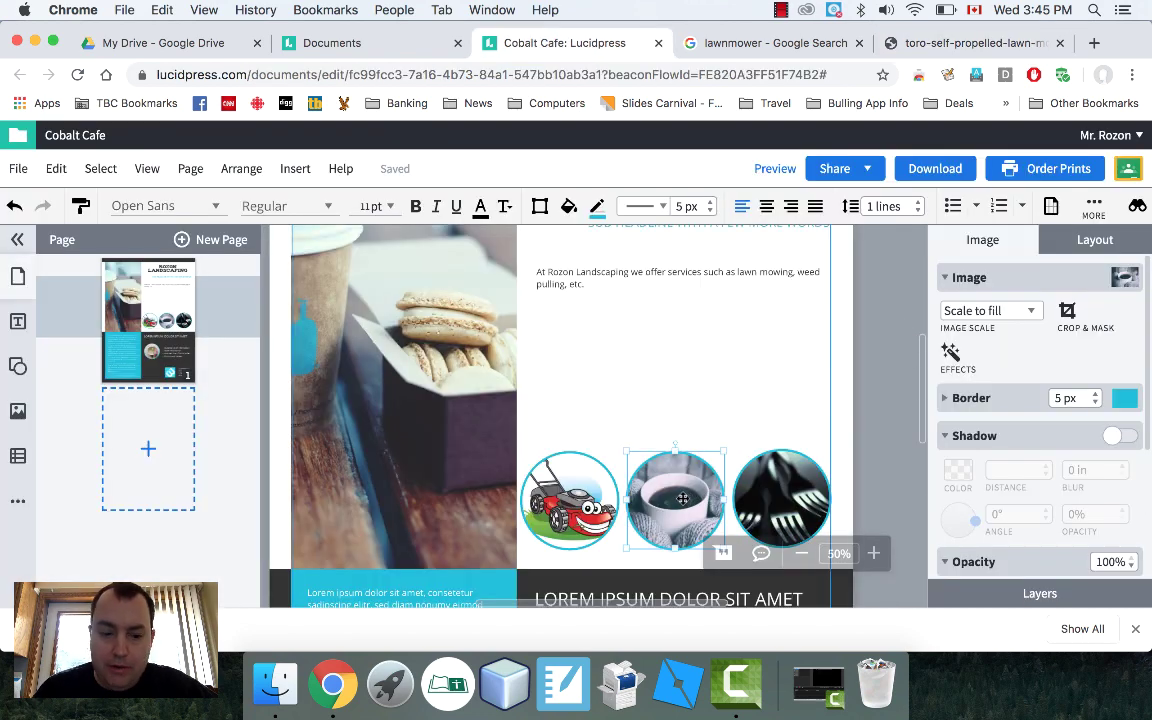
pyautogui.click(1125, 279)
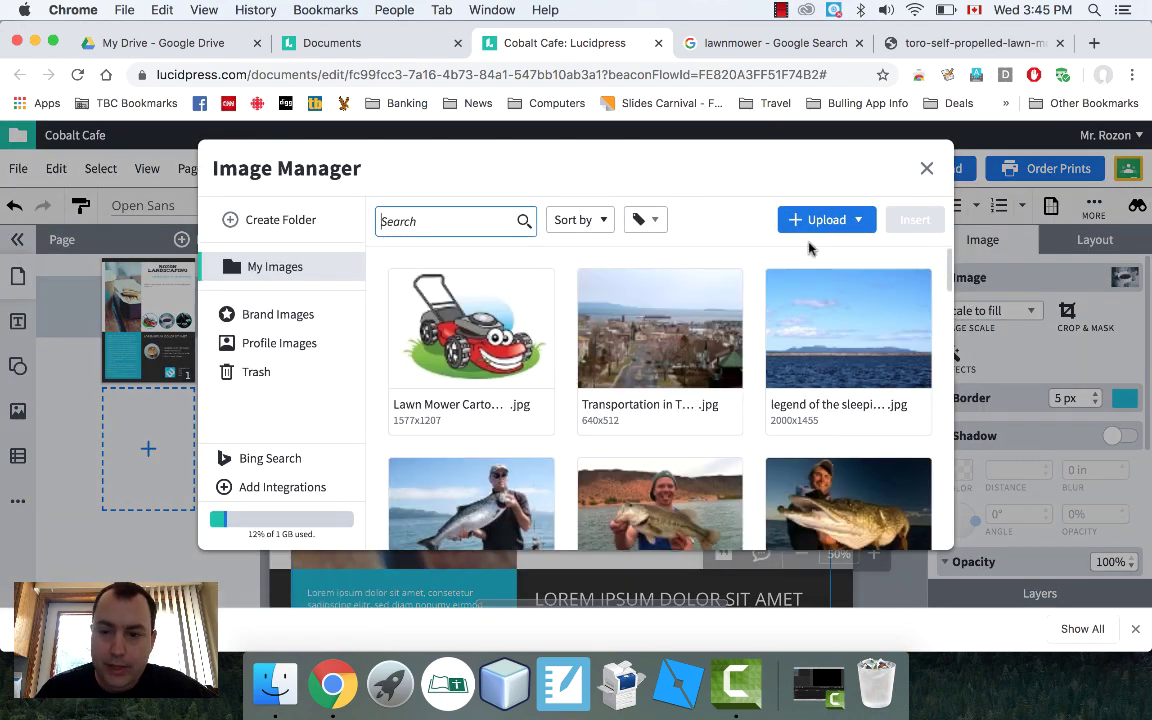
pyautogui.click(826, 220)
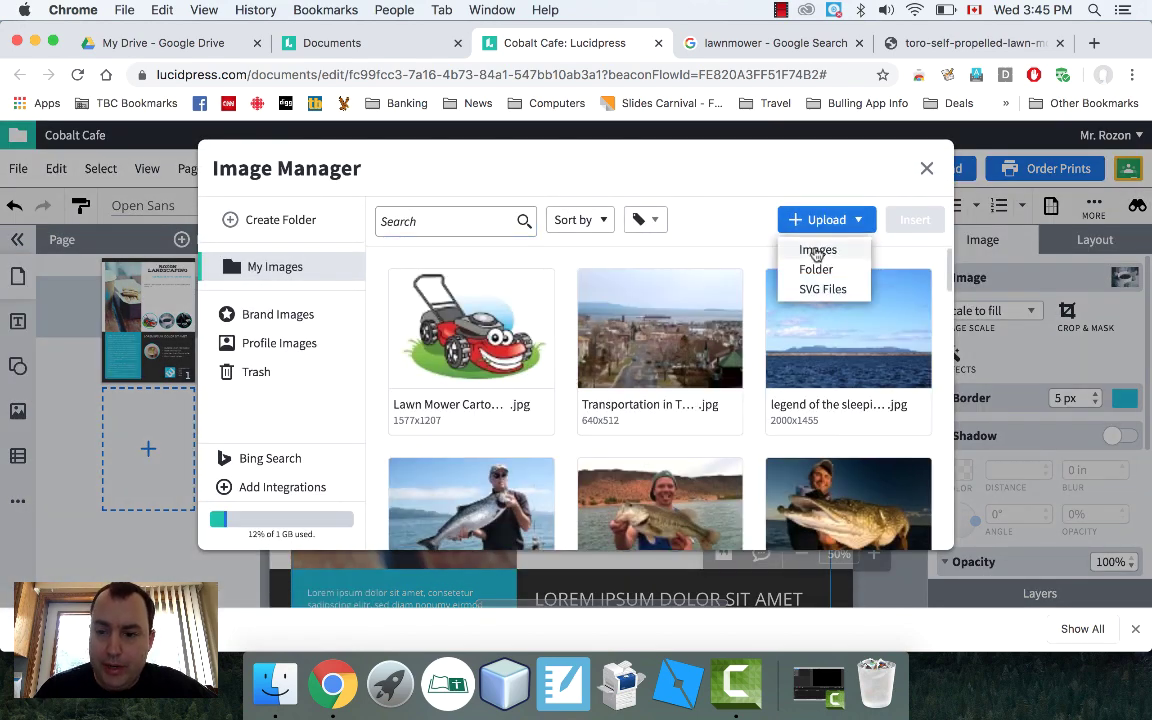
pyautogui.click(815, 251)
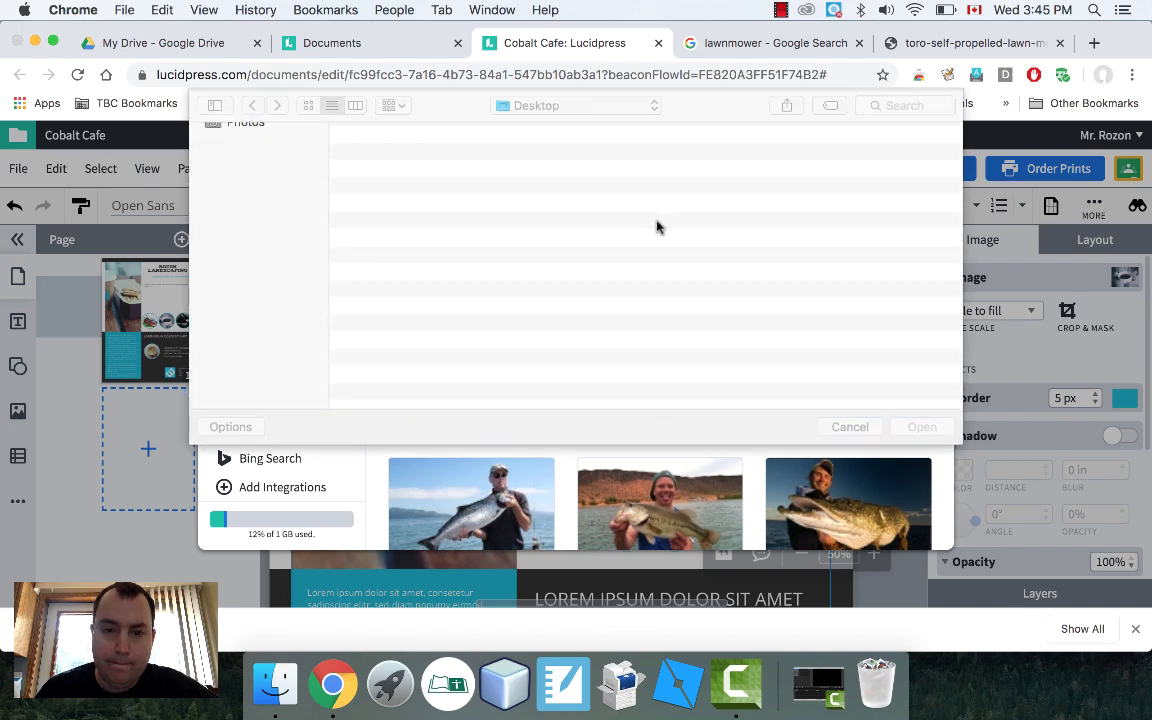
pyautogui.scroll(1, 510, 210)
pyautogui.click(436, 155)
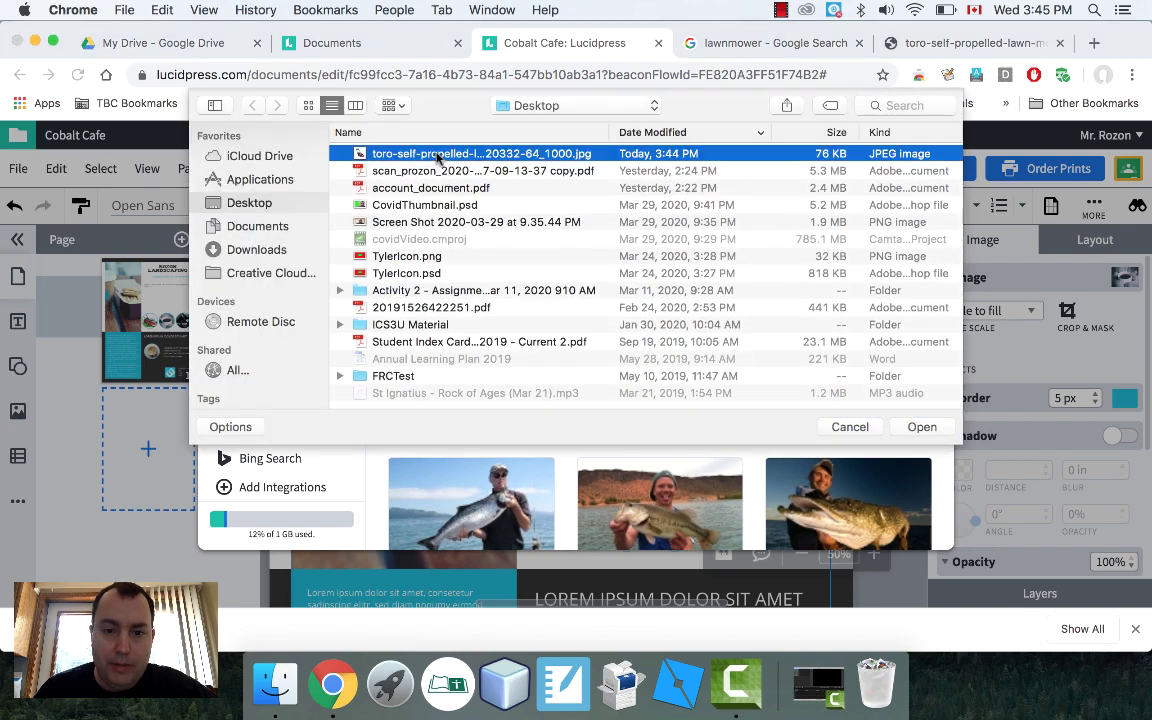
pyautogui.click(922, 427)
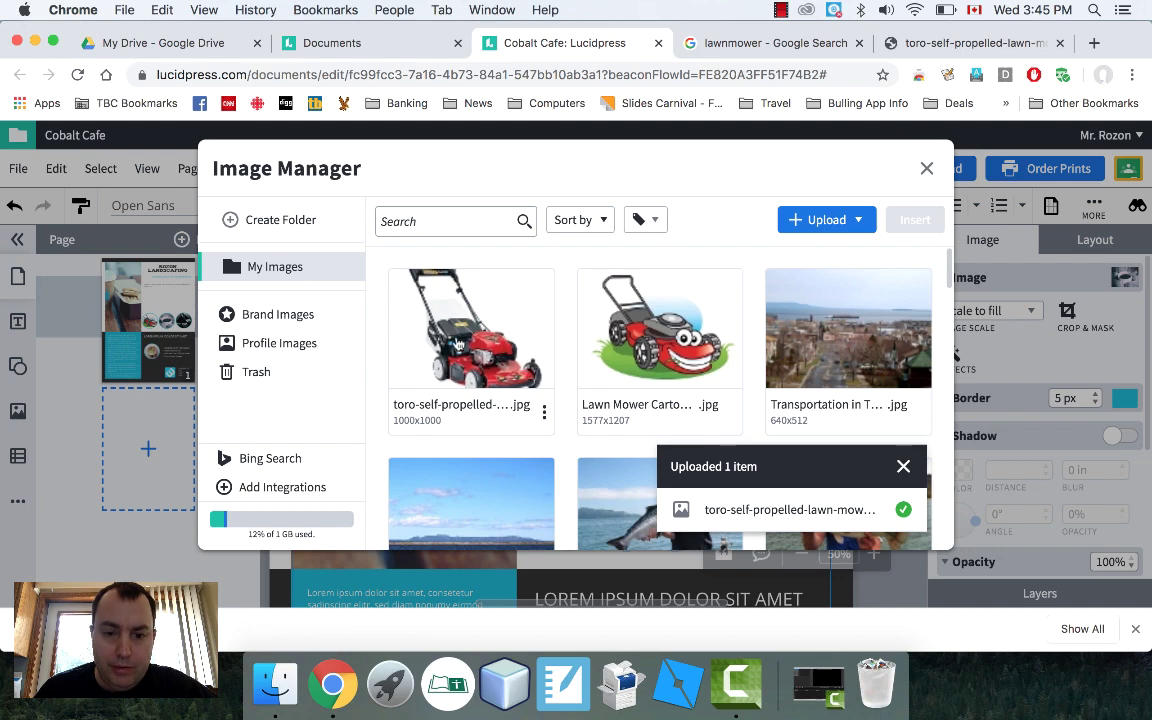
pyautogui.click(457, 343)
pyautogui.click(914, 219)
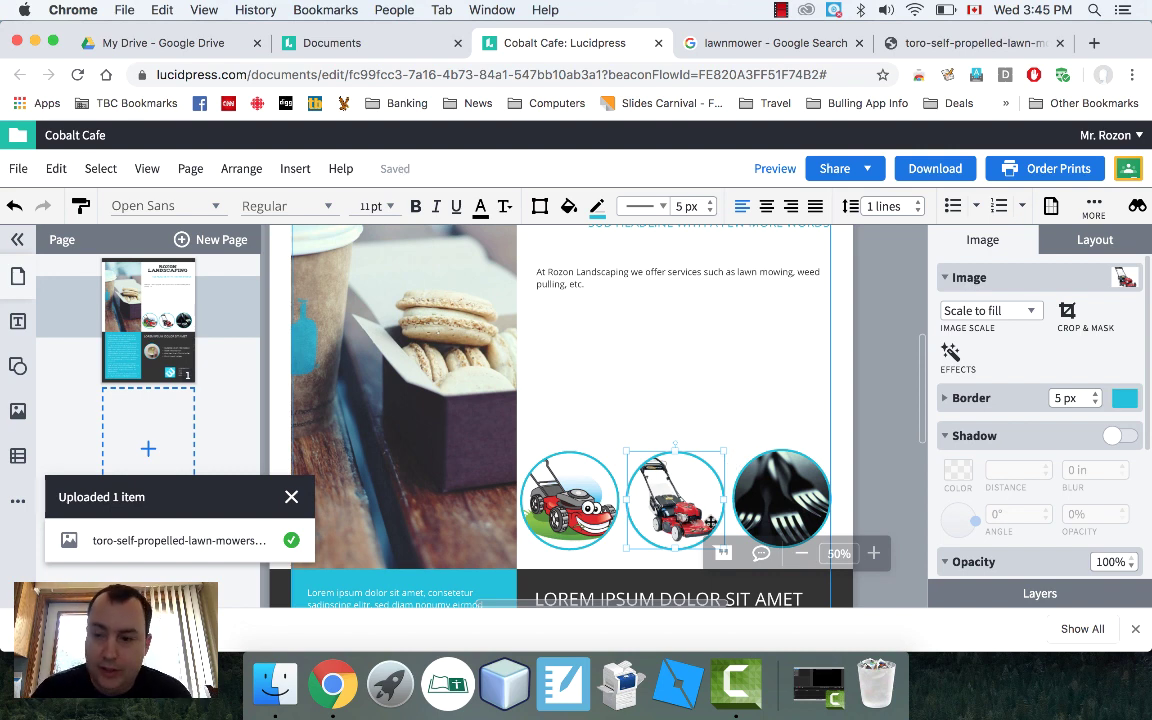
# Crop and mask the cartoon lawn mower picture, shrinking the image to about 2.66 by 2.03 in and centring it inside its circle.
pyautogui.click(873, 553)
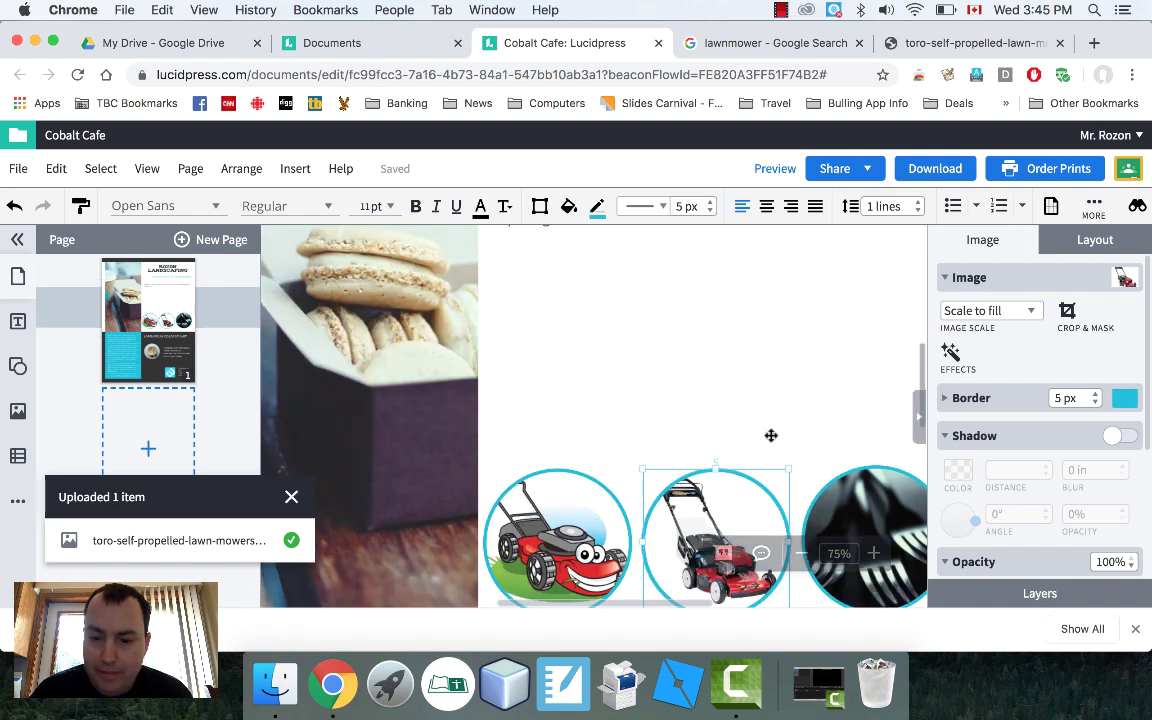
pyautogui.click(557, 525)
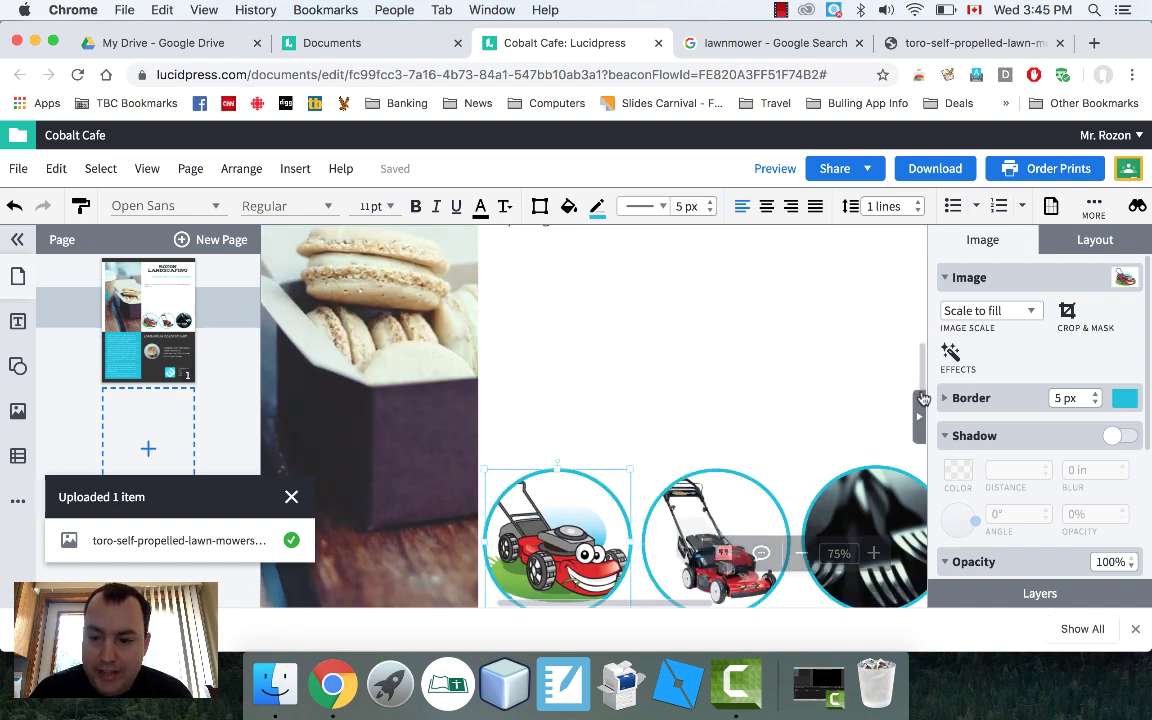
pyautogui.click(922, 411)
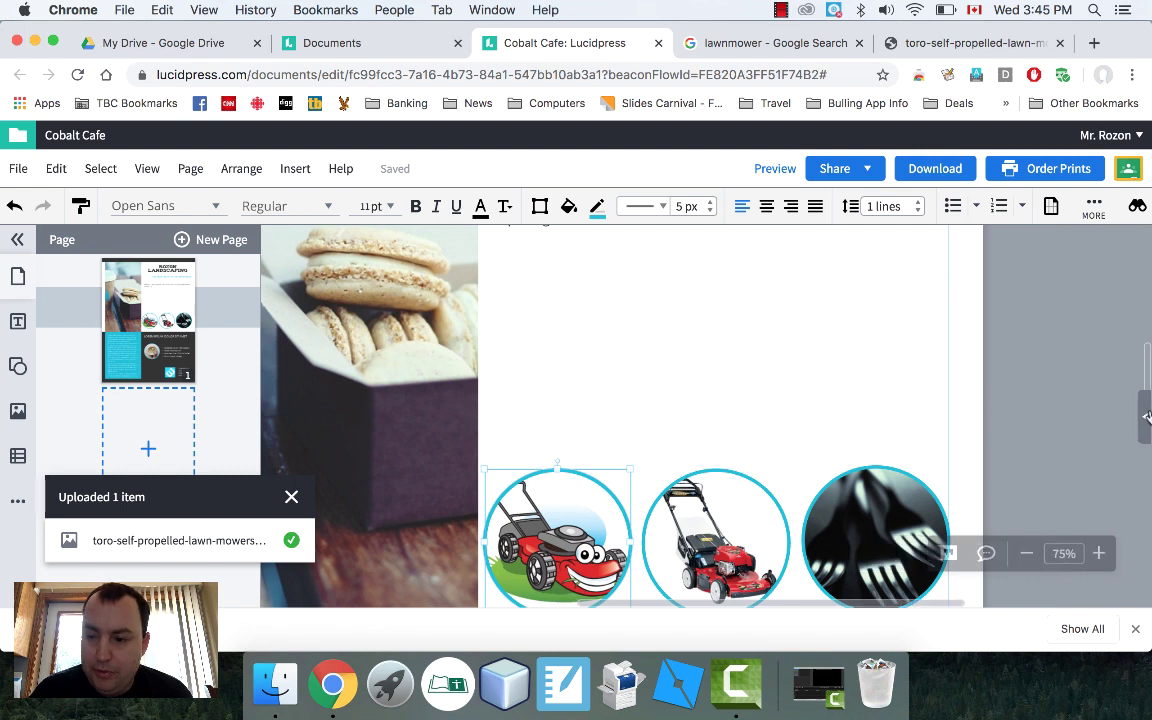
pyautogui.click(1146, 419)
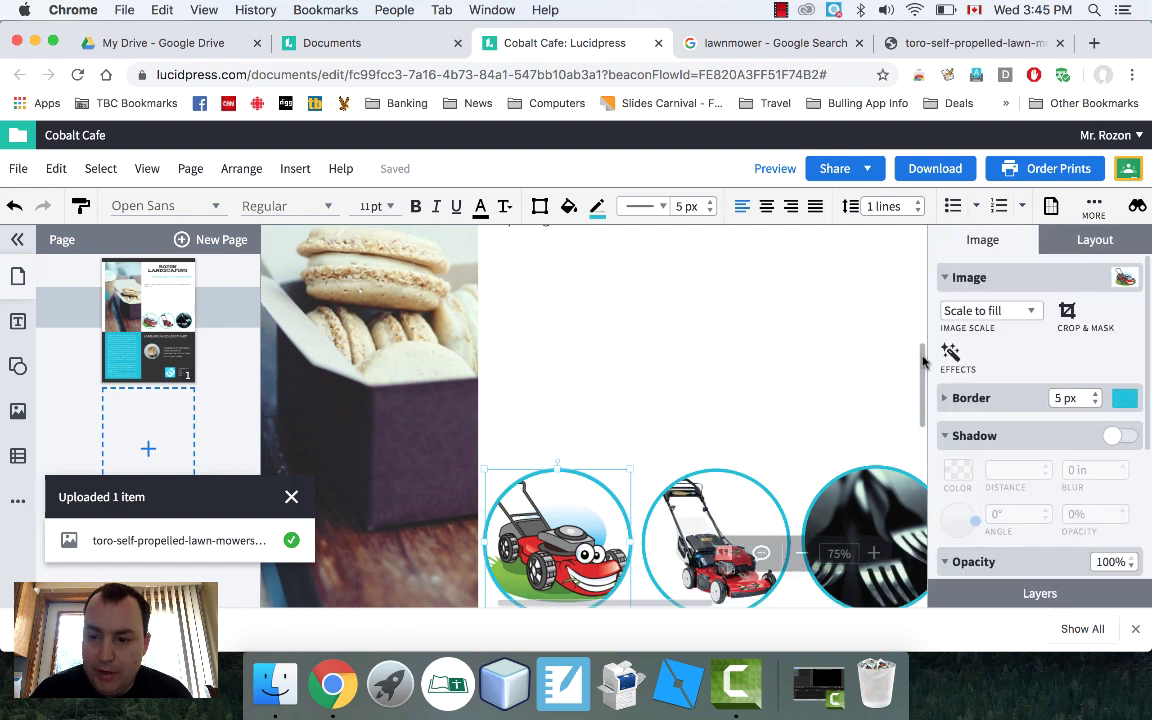
pyautogui.moveTo(922, 362); pyautogui.dragTo(923, 388)
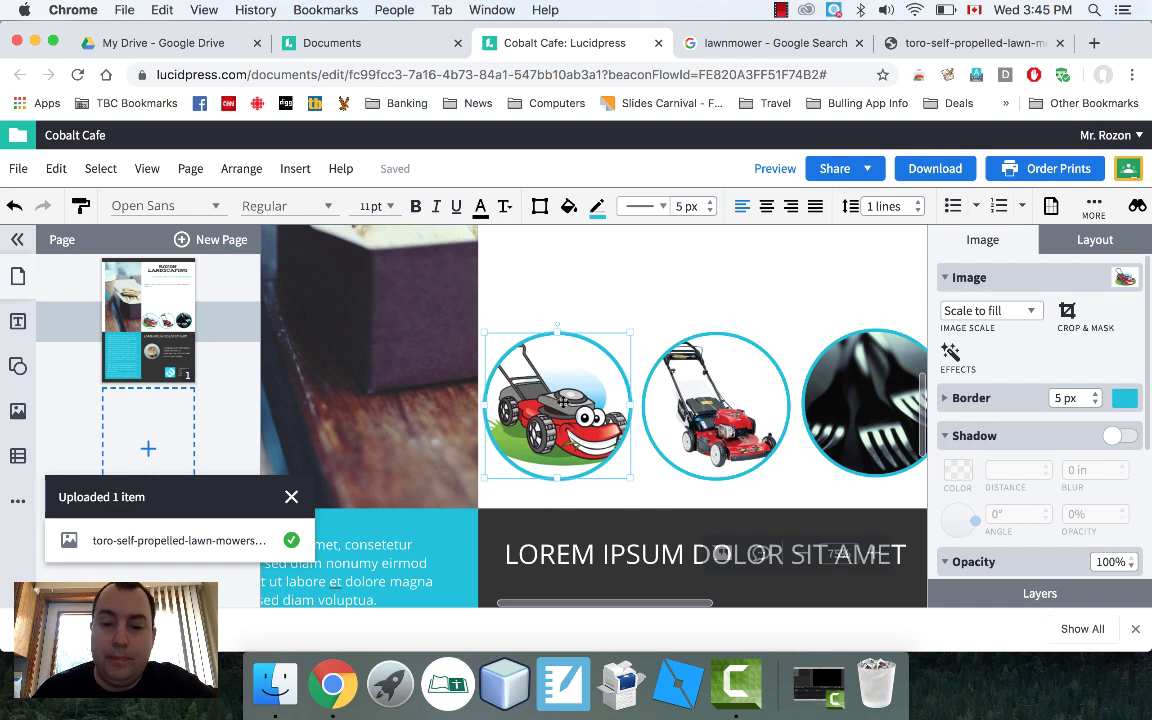
pyautogui.click(1067, 313)
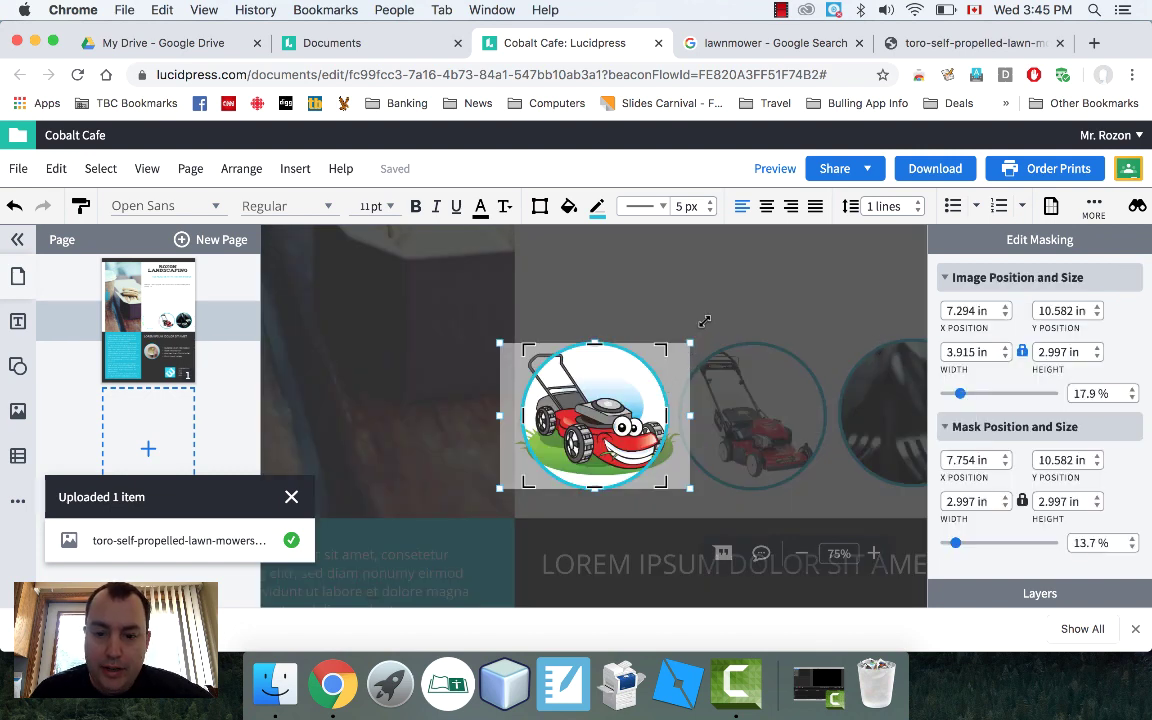
pyautogui.moveTo(707, 319); pyautogui.dragTo(722, 307)
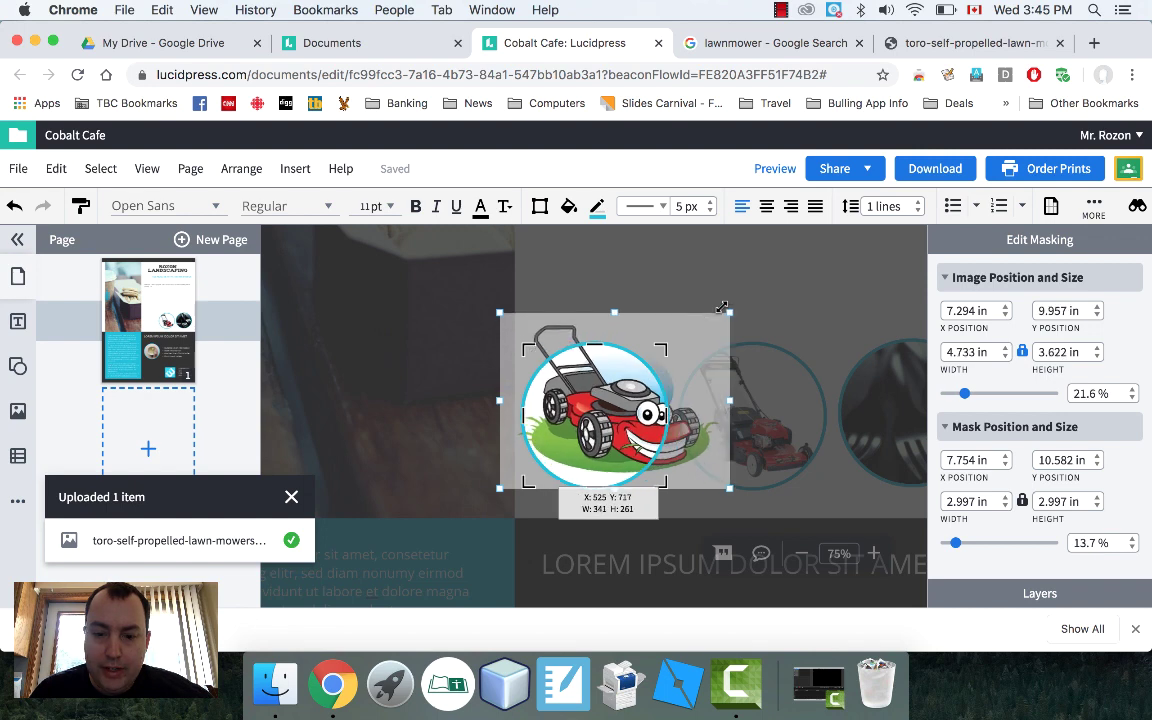
pyautogui.moveTo(665, 352); pyautogui.dragTo(660, 353)
pyautogui.moveTo(659, 363); pyautogui.dragTo(661, 361)
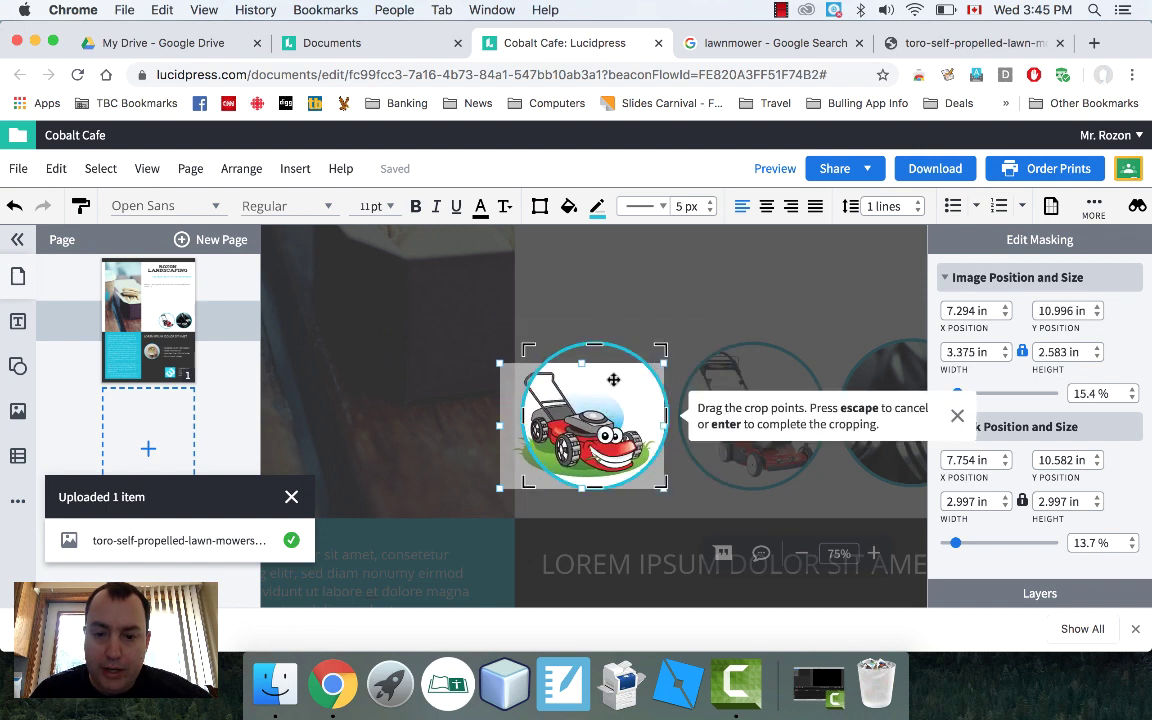
pyautogui.moveTo(620, 381); pyautogui.dragTo(623, 377)
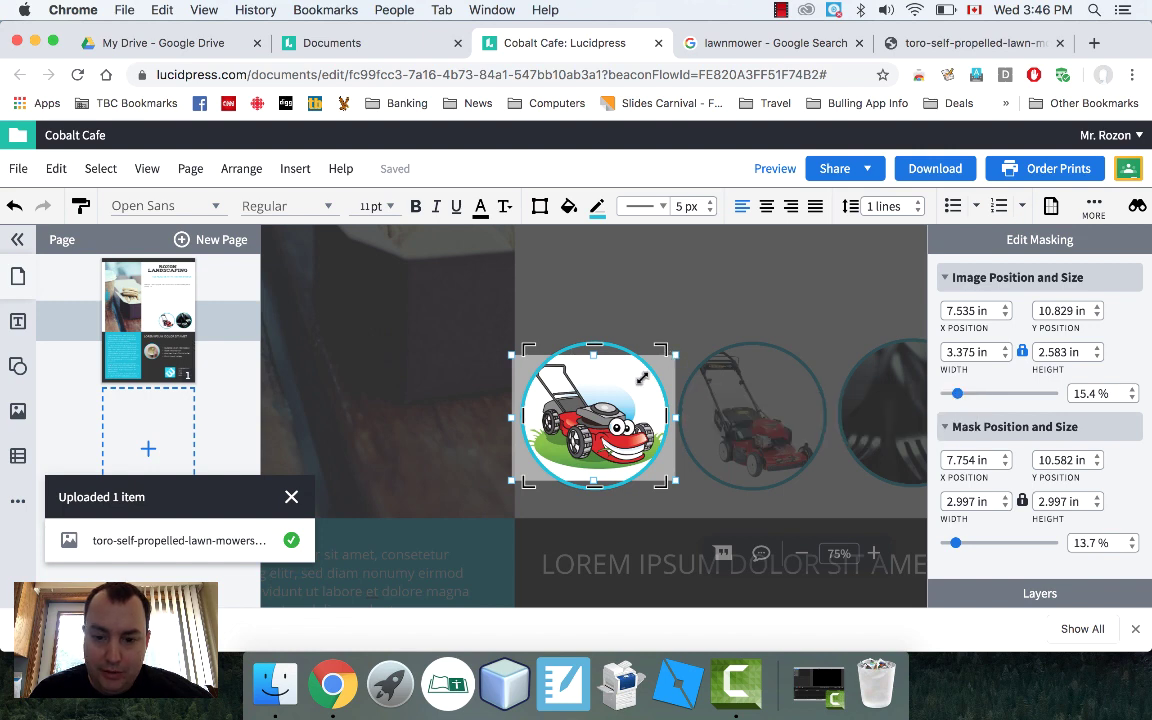
pyautogui.moveTo(667, 358); pyautogui.dragTo(621, 392)
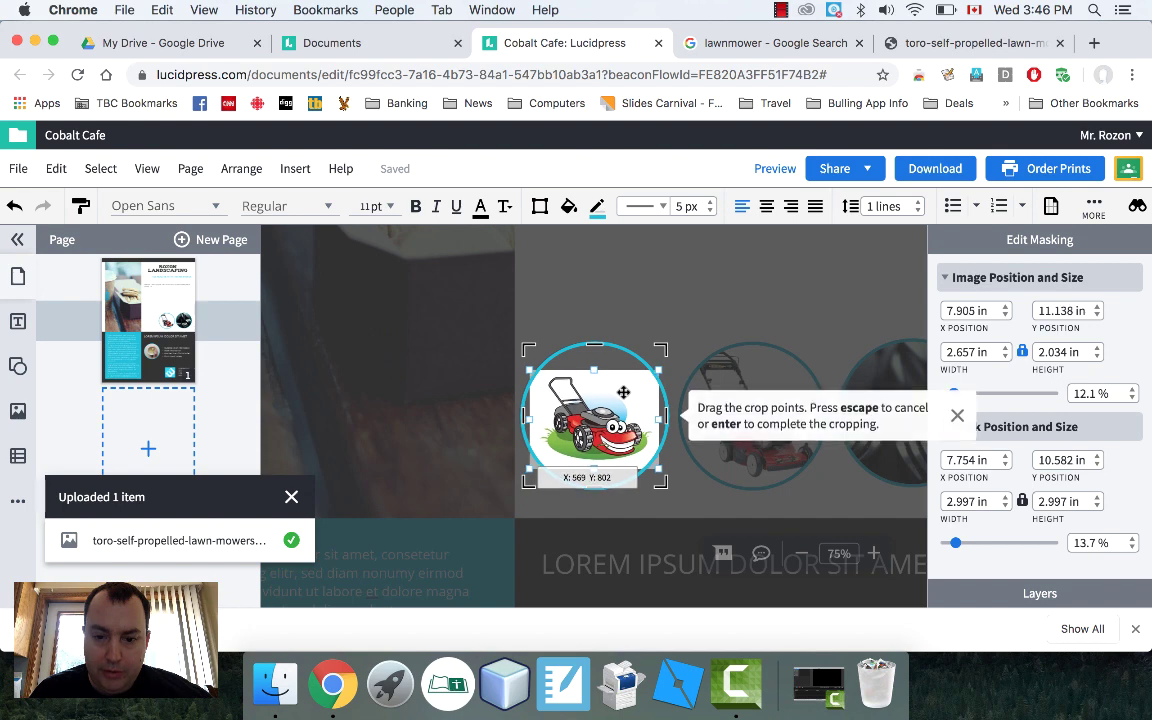
pyautogui.click(698, 328)
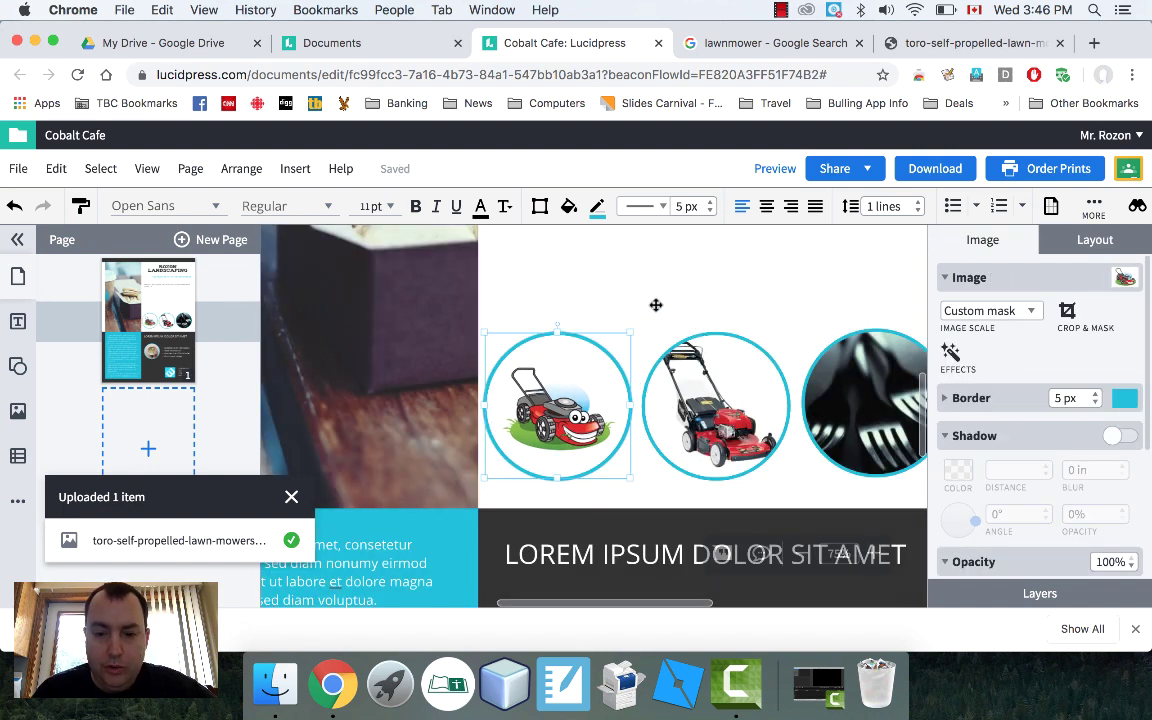
# Replace the fork picture in the third circle with the Northern Pike fishing JPEG from My Images.
pyautogui.click(553, 326)
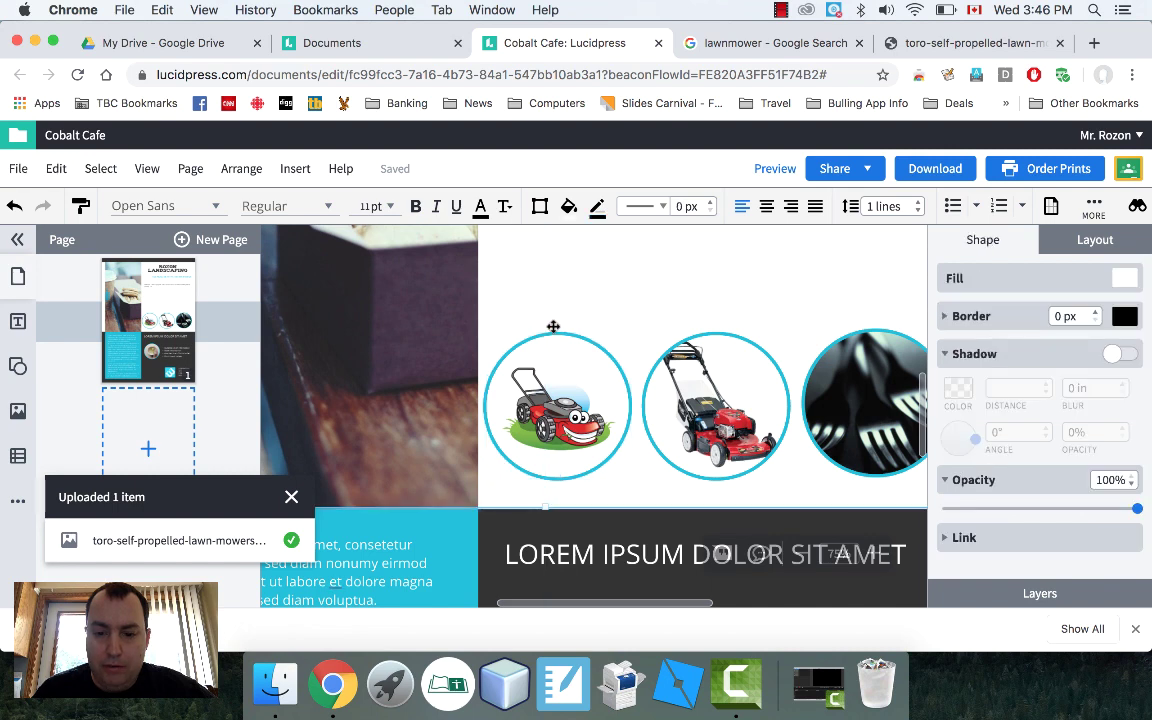
pyautogui.click(553, 402)
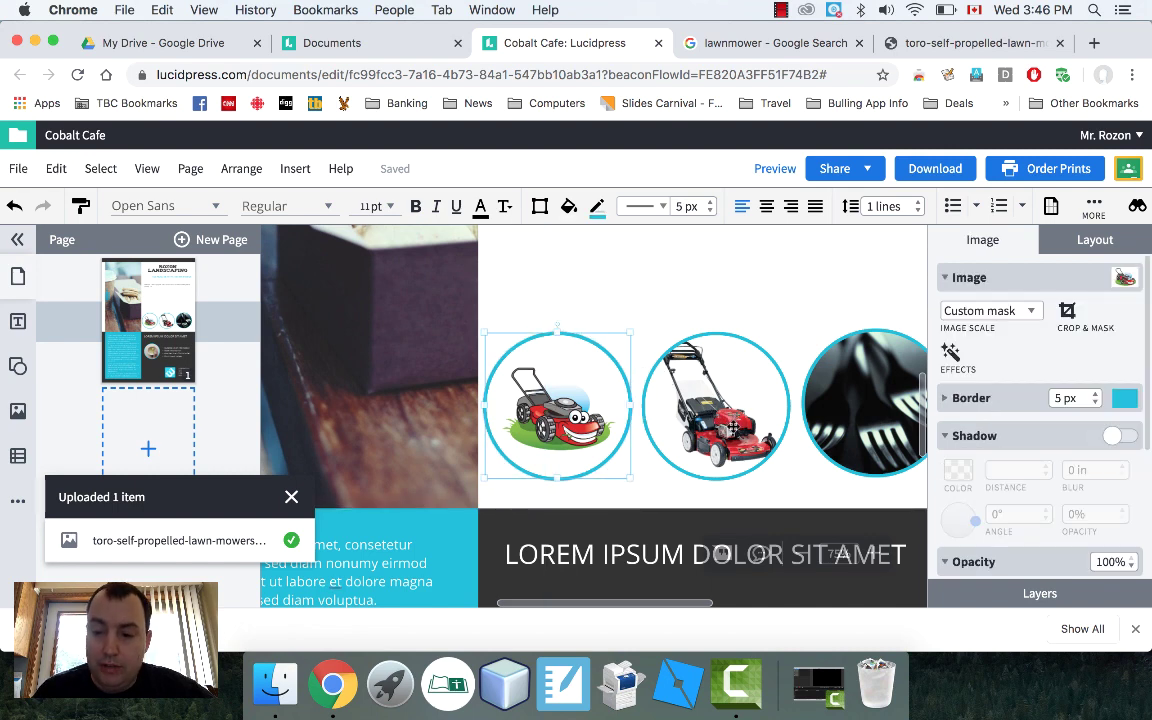
pyautogui.click(870, 395)
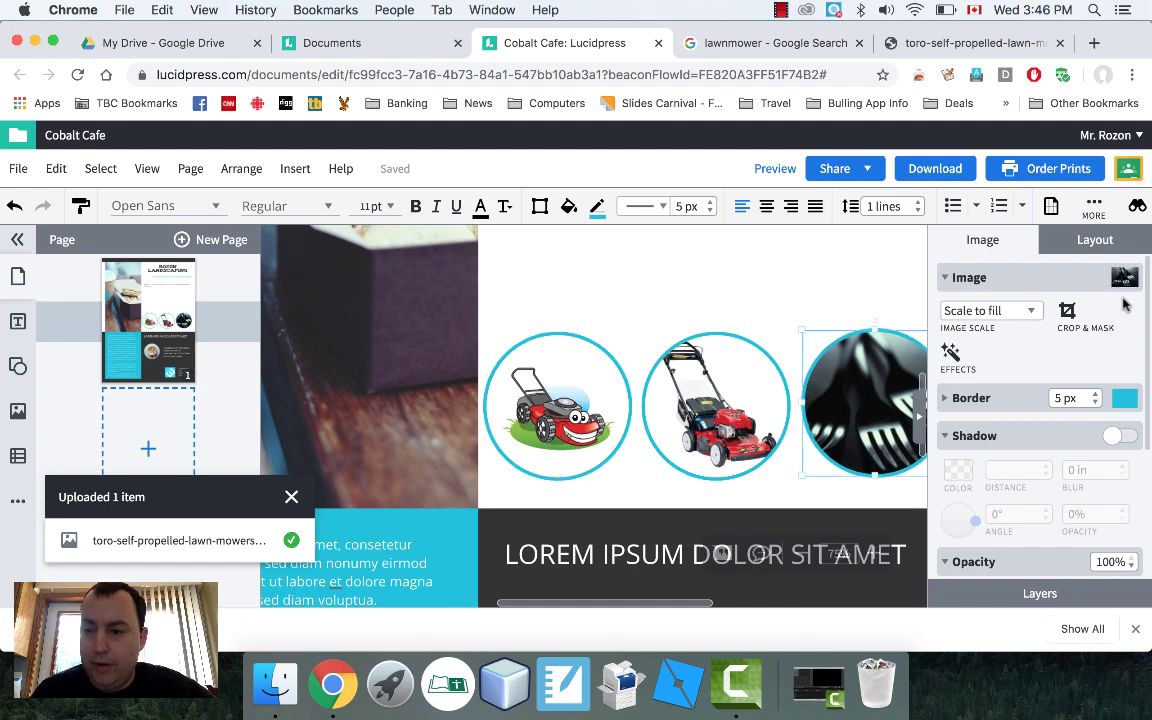
pyautogui.click(1124, 278)
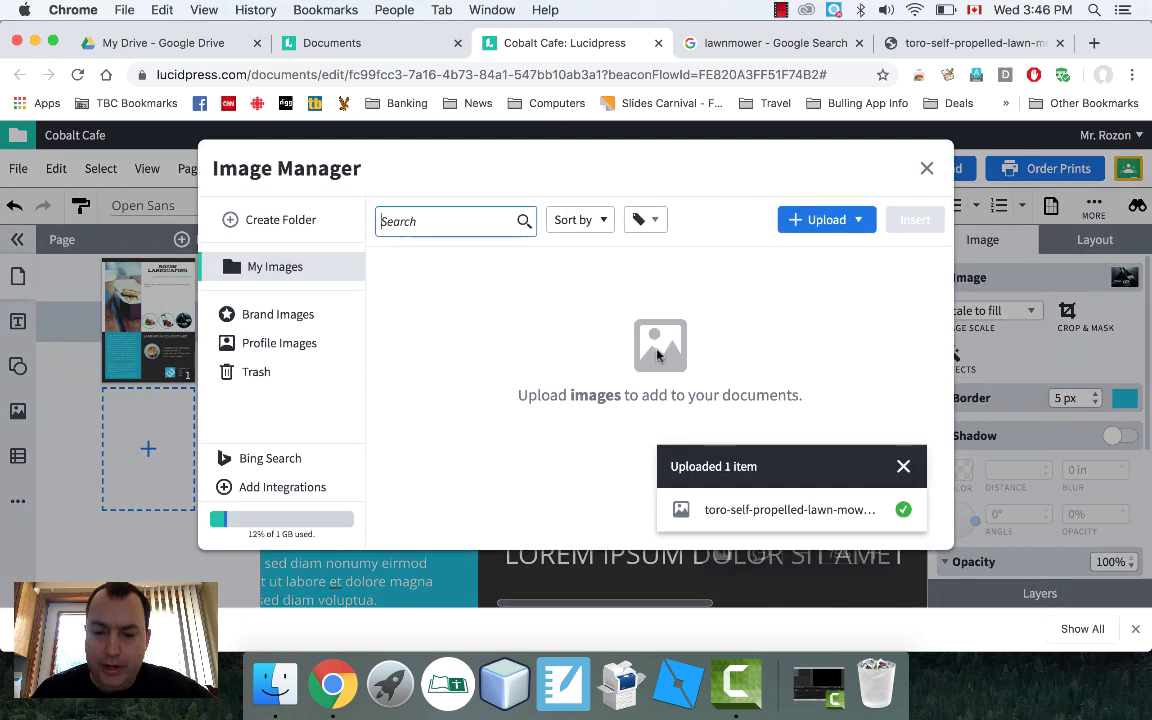
pyautogui.scroll(-3, 586, 375)
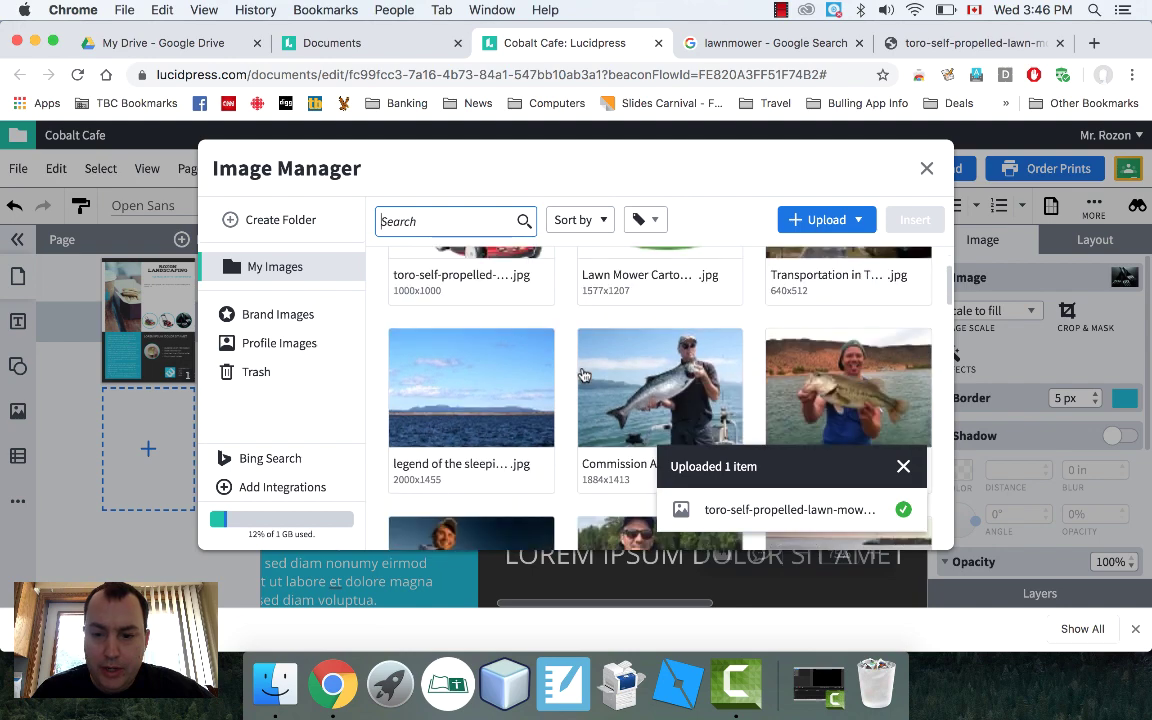
pyautogui.scroll(-4, 585, 375)
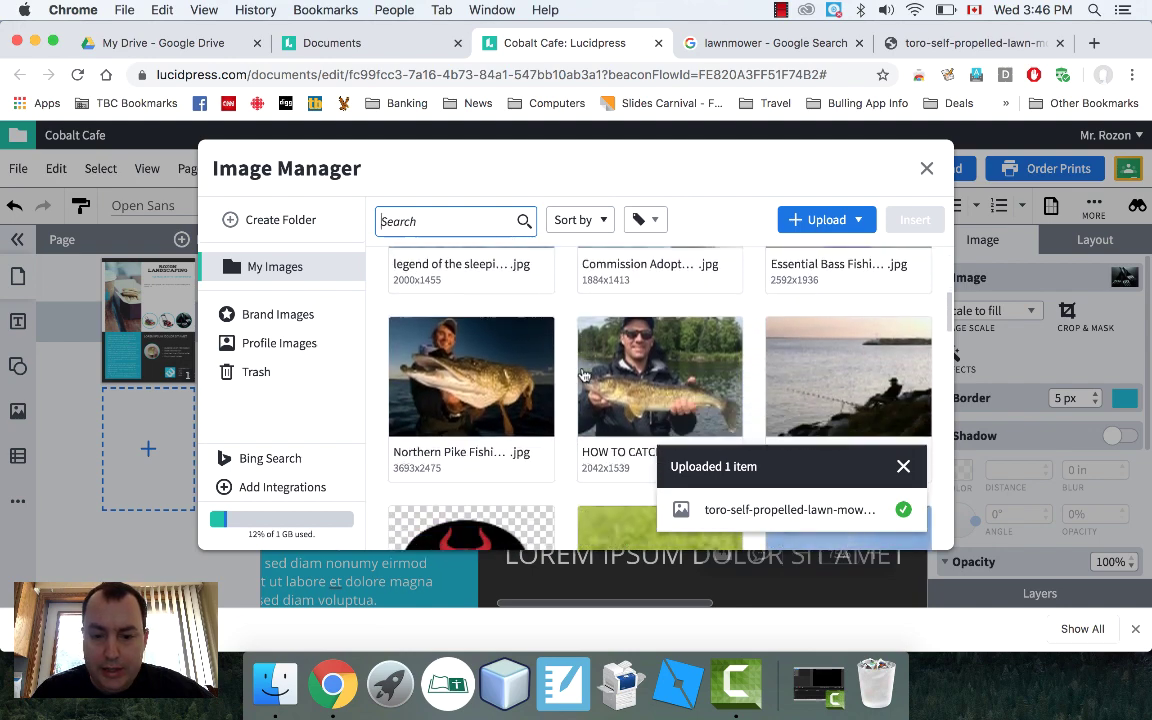
pyautogui.click(420, 338)
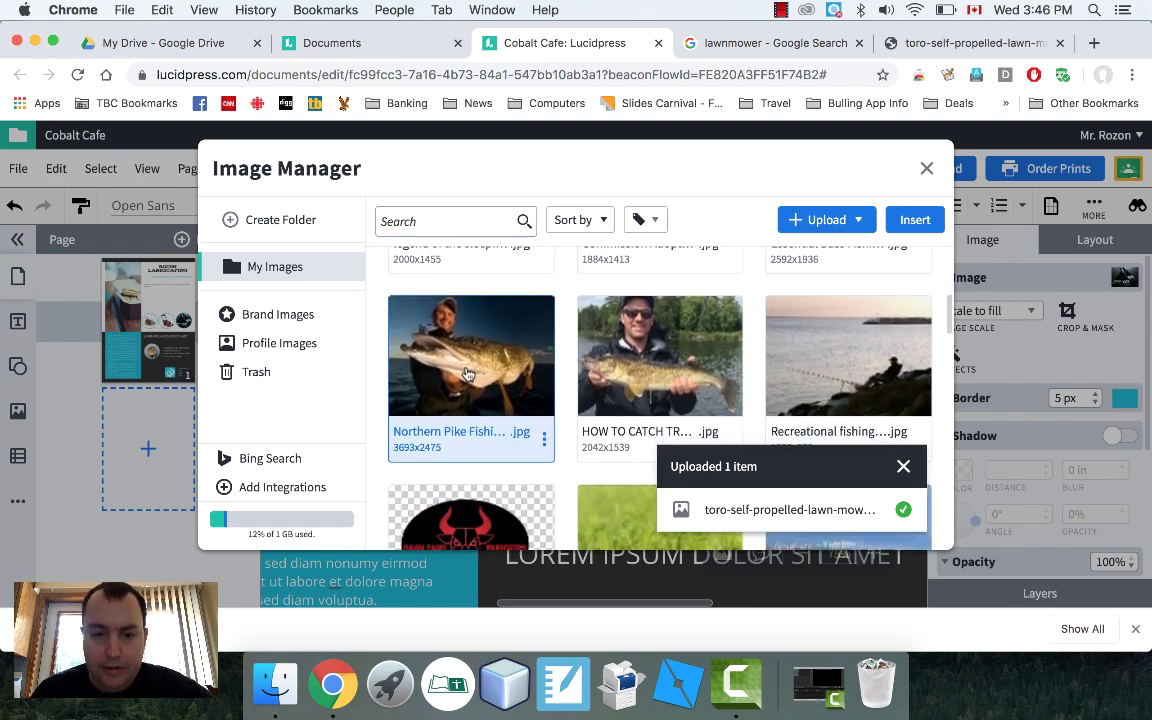
pyautogui.click(913, 220)
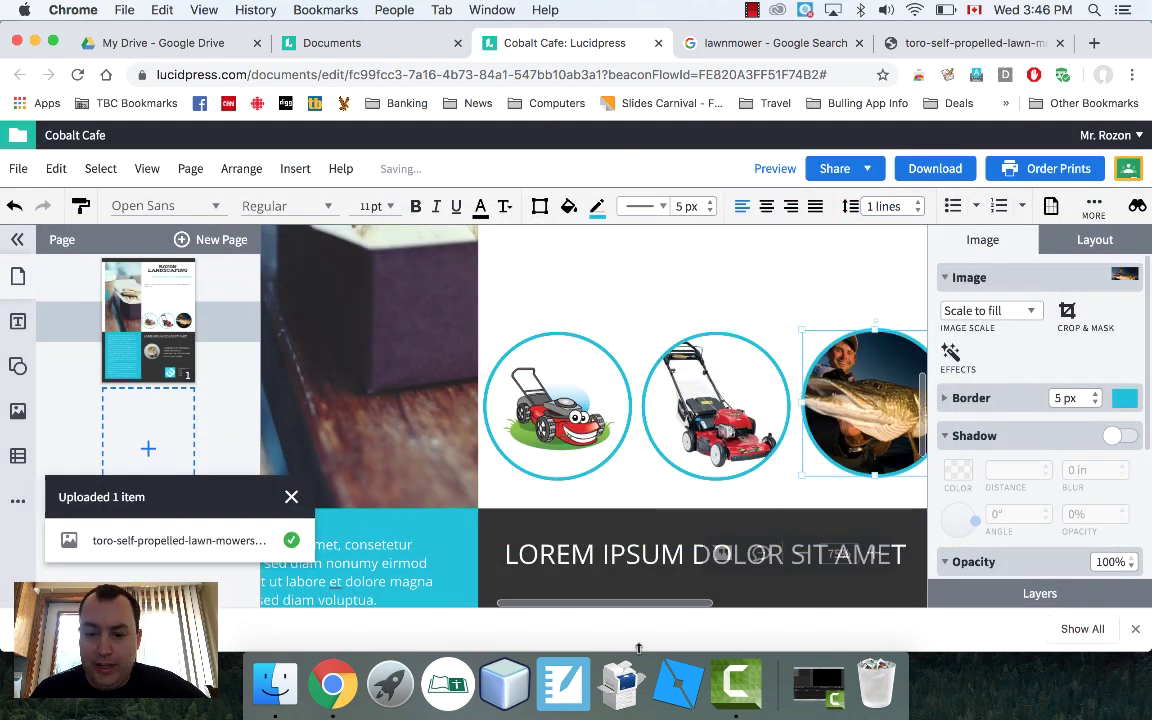
# Crop and mask the fishing picture, enlarging the image to about 5.38 by 3.61 in and framing the angler's face and fish head inside the circle.
pyautogui.moveTo(669, 609); pyautogui.dragTo(731, 608)
pyautogui.click(1066, 311)
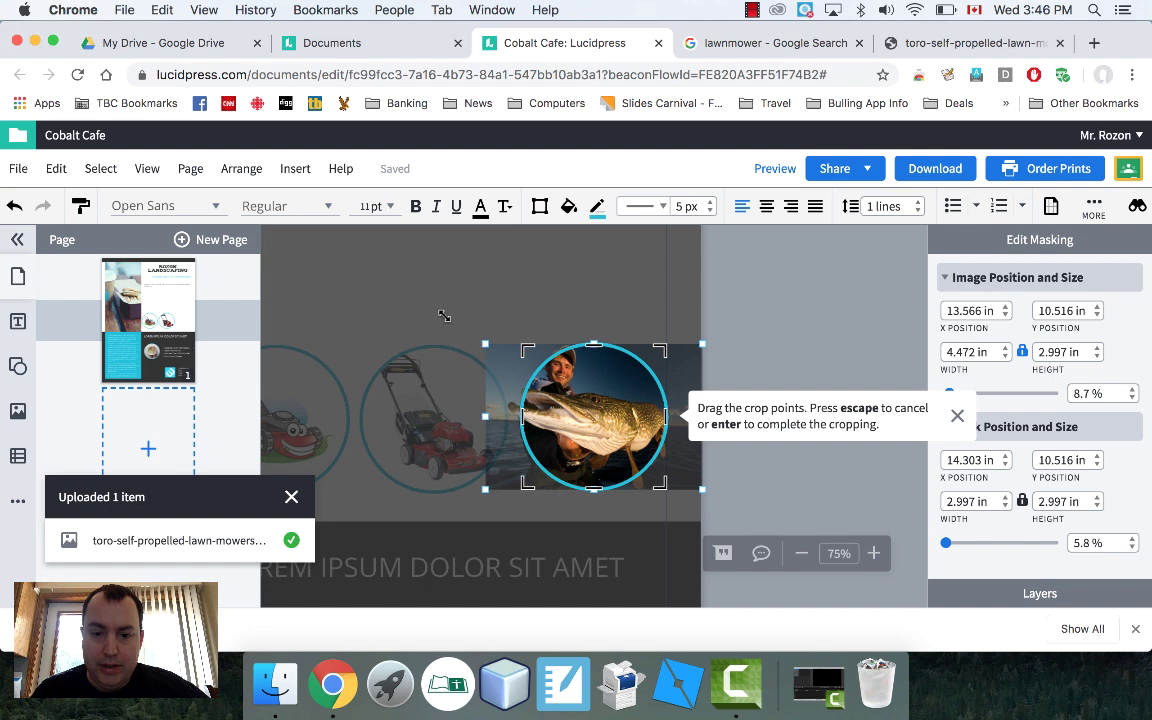
pyautogui.moveTo(444, 316); pyautogui.dragTo(441, 314)
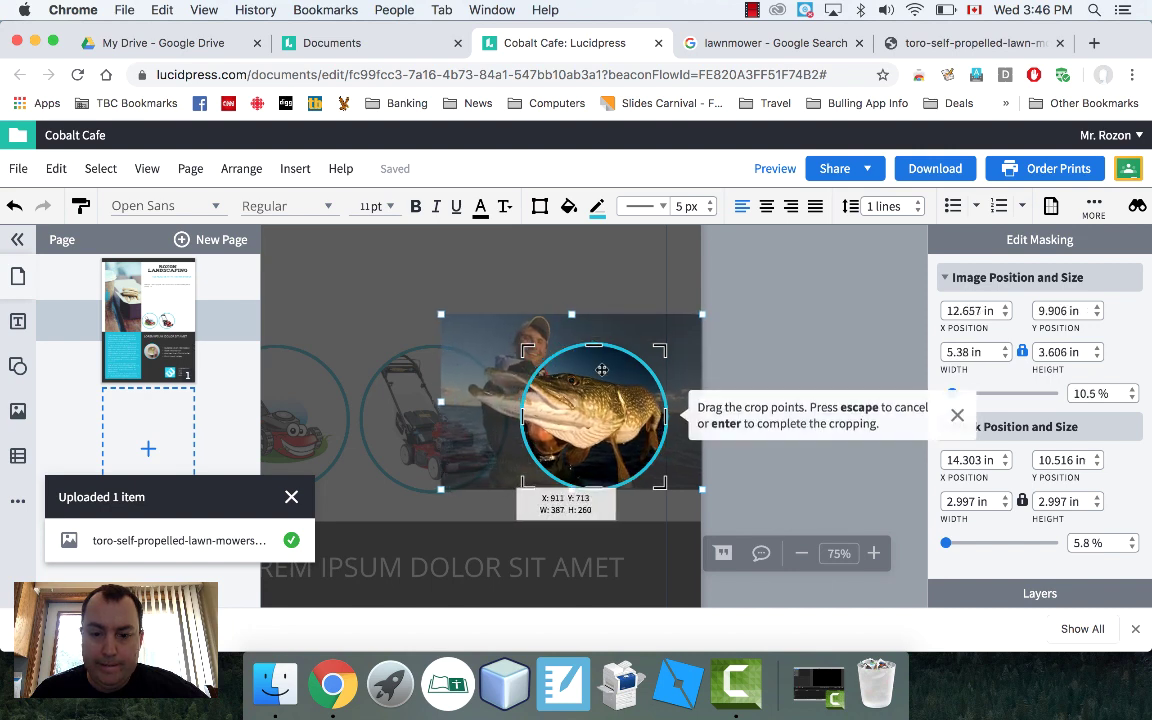
pyautogui.moveTo(610, 401); pyautogui.dragTo(648, 417)
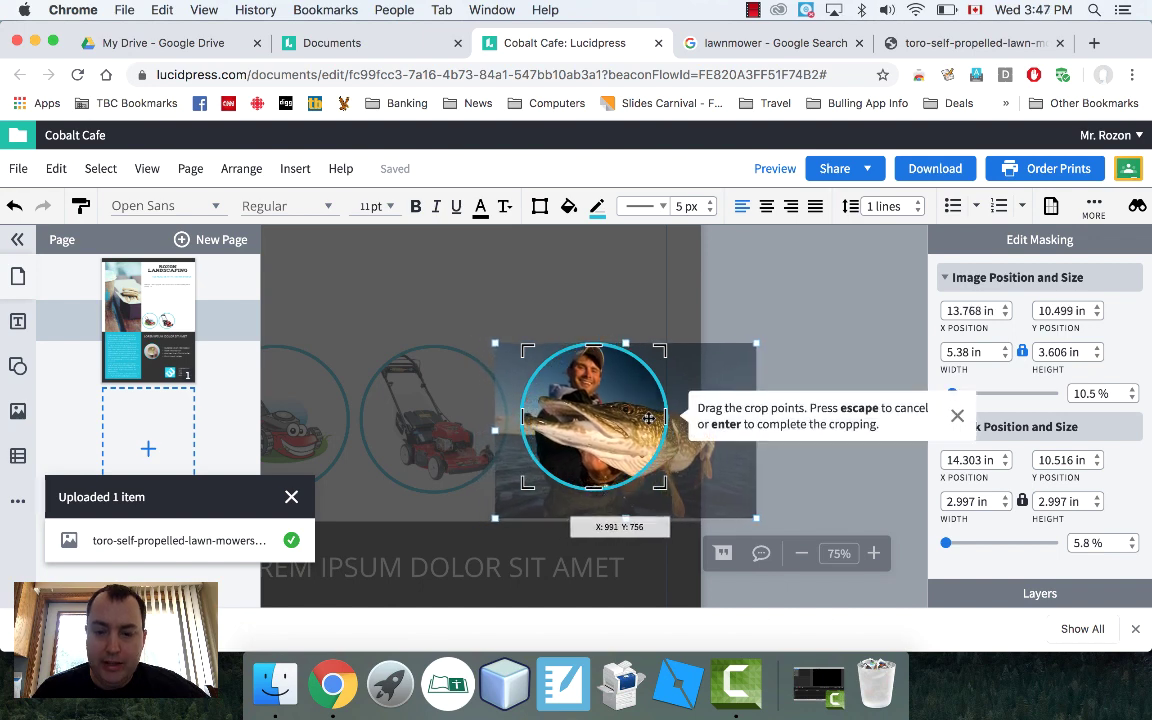
pyautogui.hscroll(-2, 648, 418)
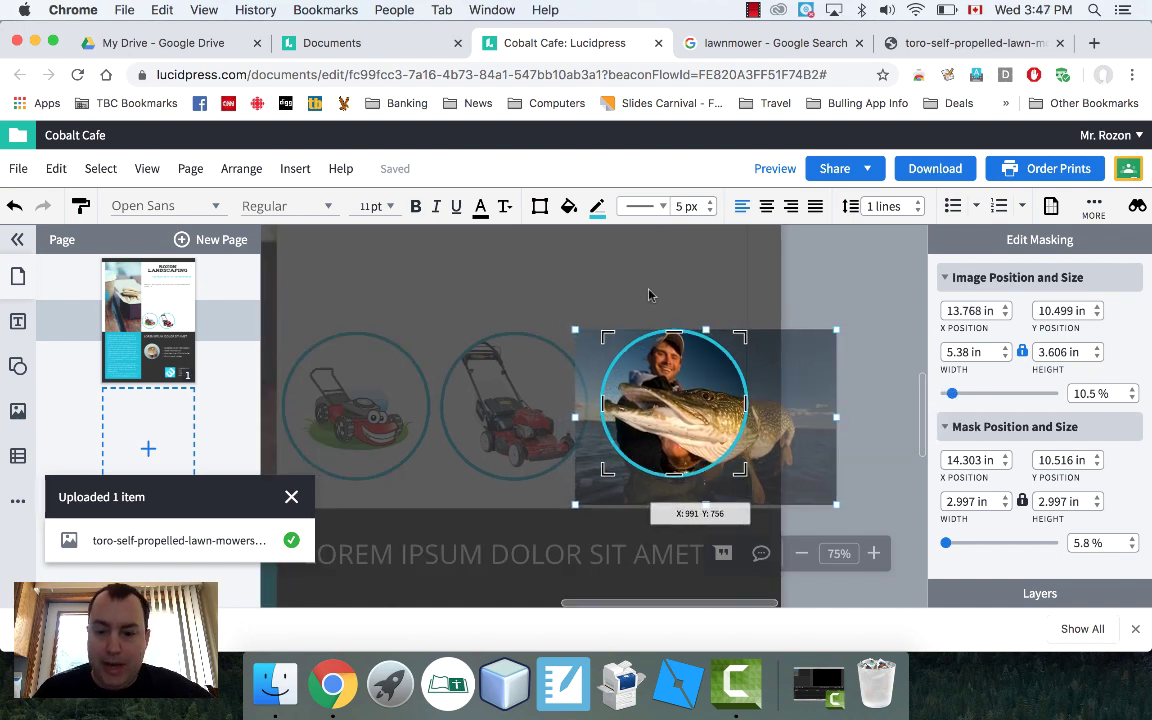
pyautogui.click(650, 290)
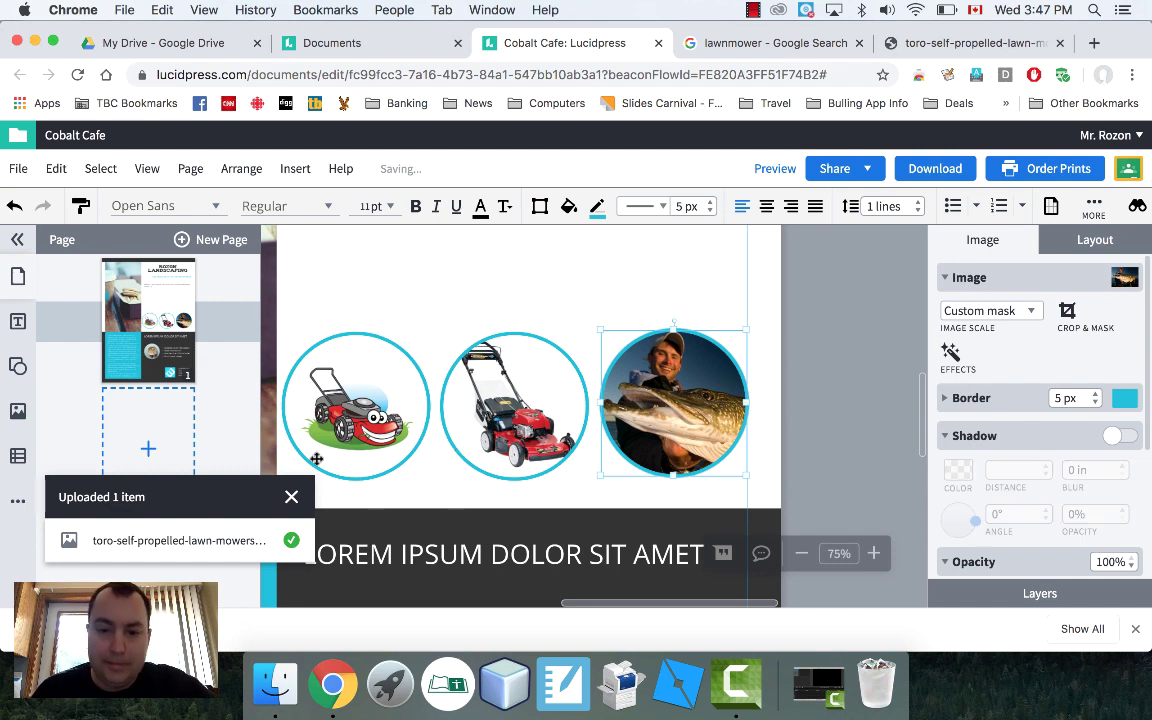
# Give the cartoon lawn mower's circle a red border and turn on its shadow.
pyautogui.click(383, 353)
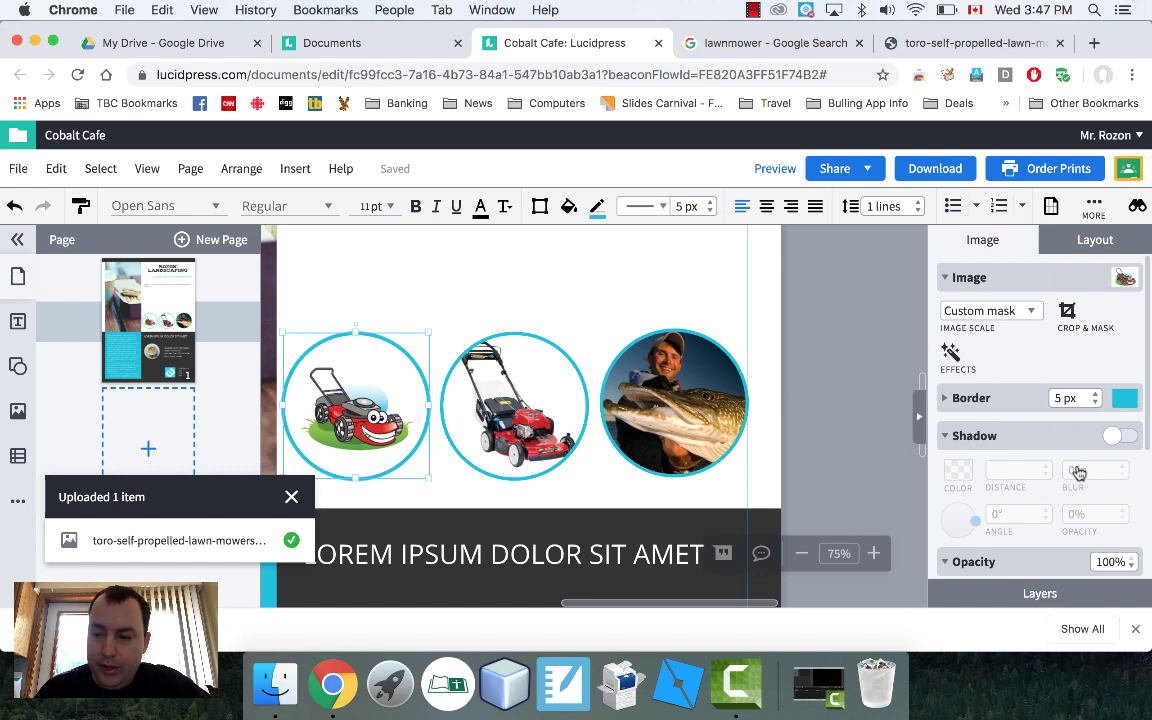
pyautogui.click(1125, 399)
pyautogui.click(965, 347)
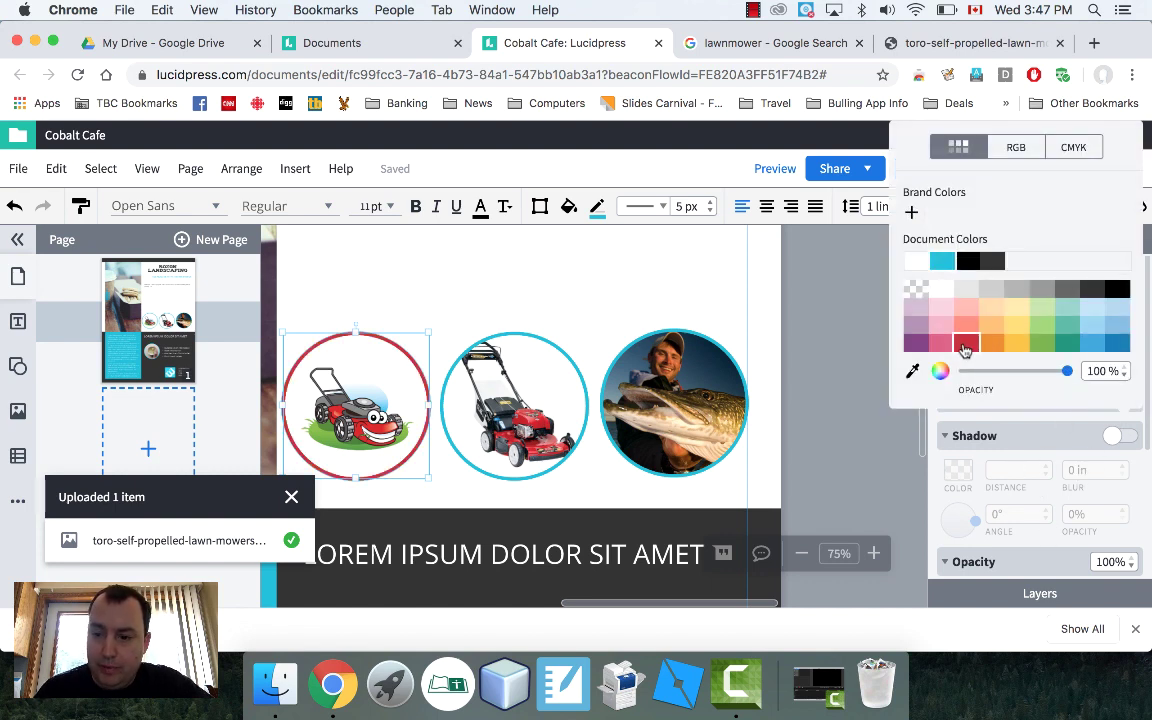
pyautogui.click(870, 315)
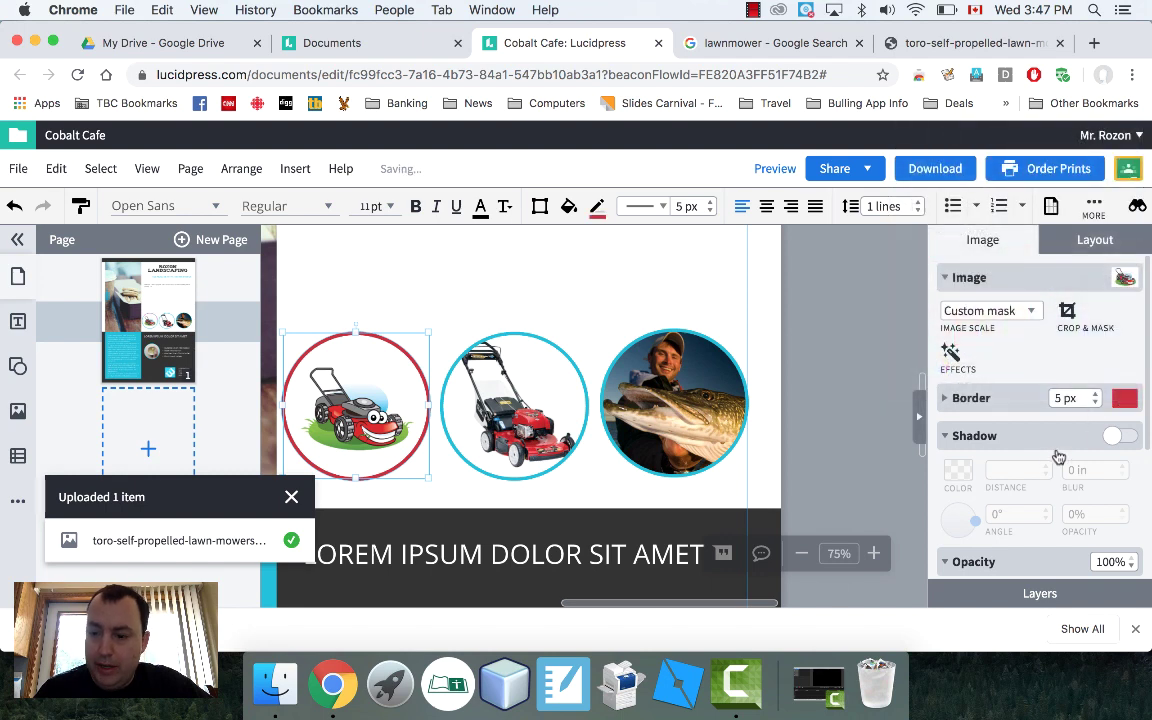
pyautogui.click(1114, 438)
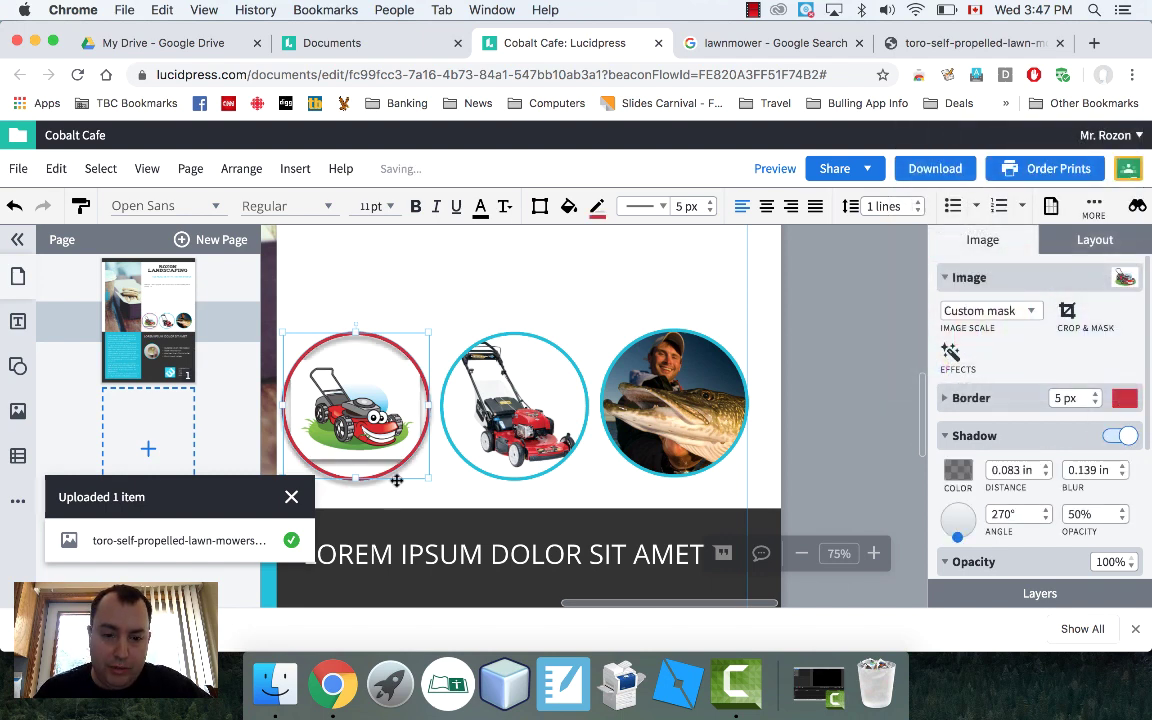
pyautogui.click(488, 304)
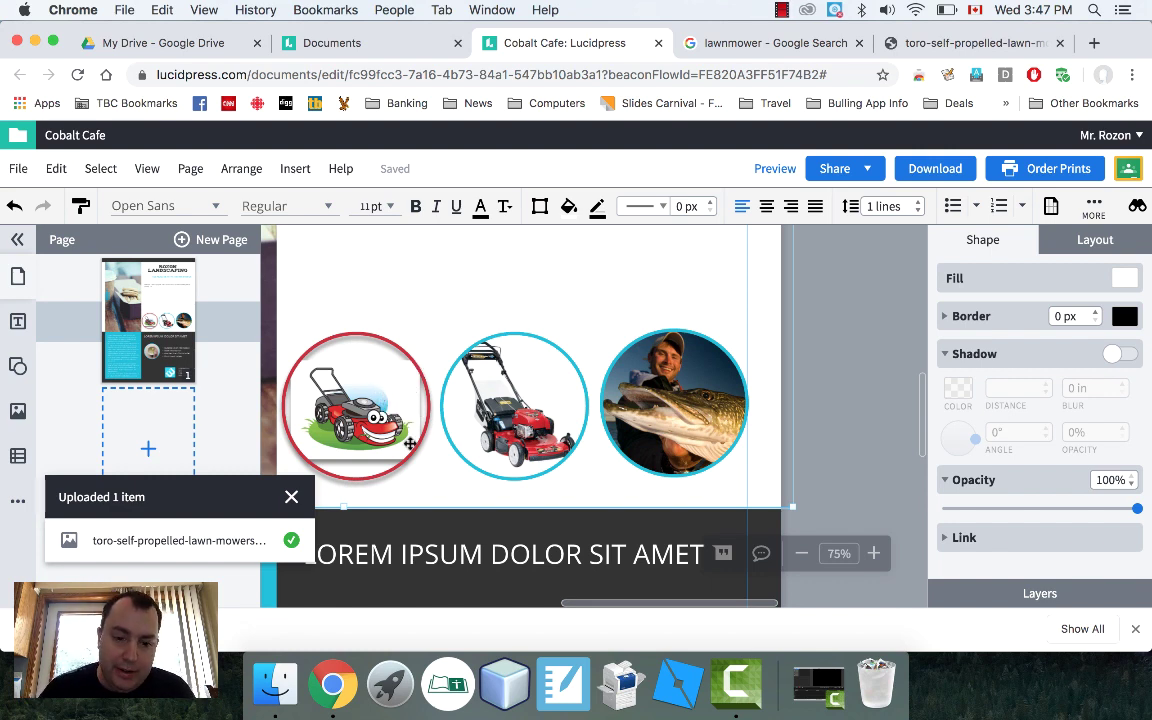
# Turn on the shadow for the circular fishing picture and look over its slideshow and layout settings.
pyautogui.click(518, 405)
pyautogui.click(638, 372)
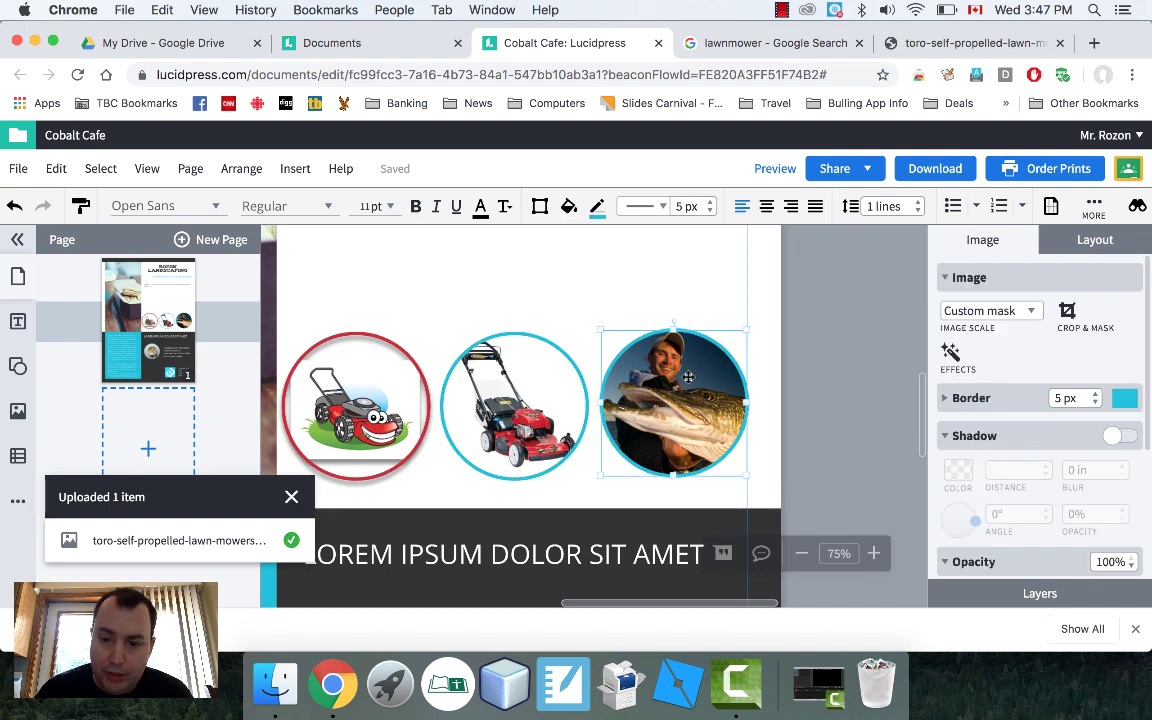
pyautogui.click(1127, 437)
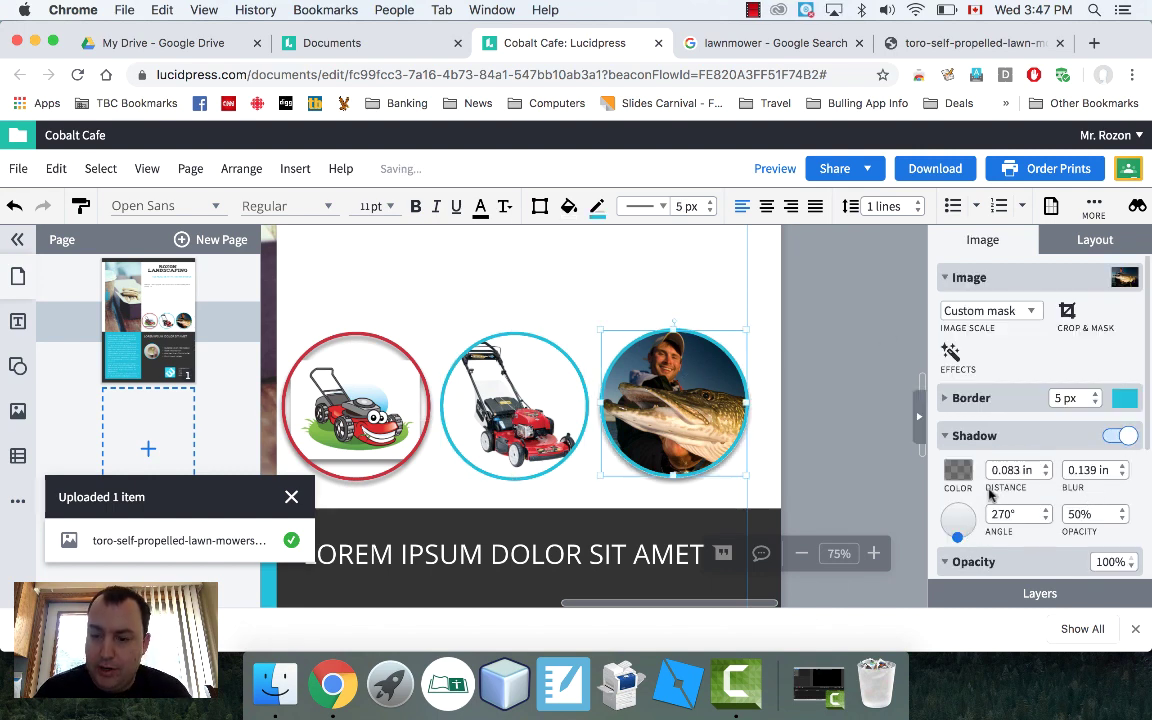
pyautogui.scroll(-5, 1083, 513)
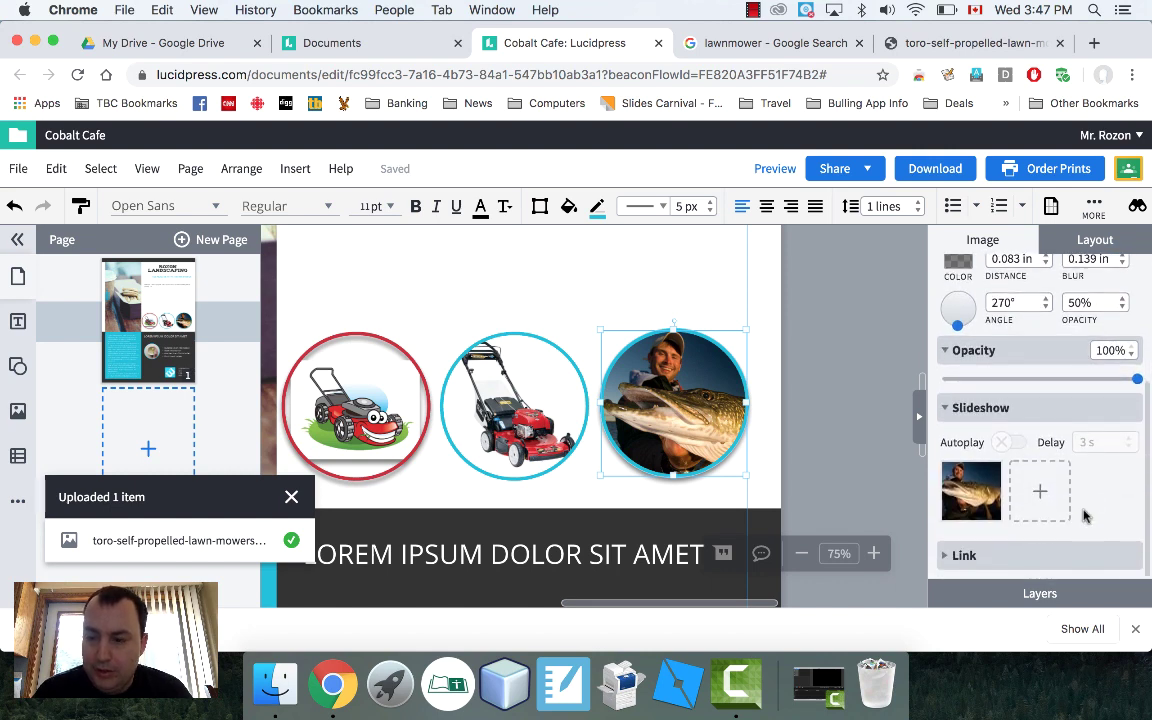
pyautogui.scroll(5, 1083, 510)
pyautogui.click(1086, 242)
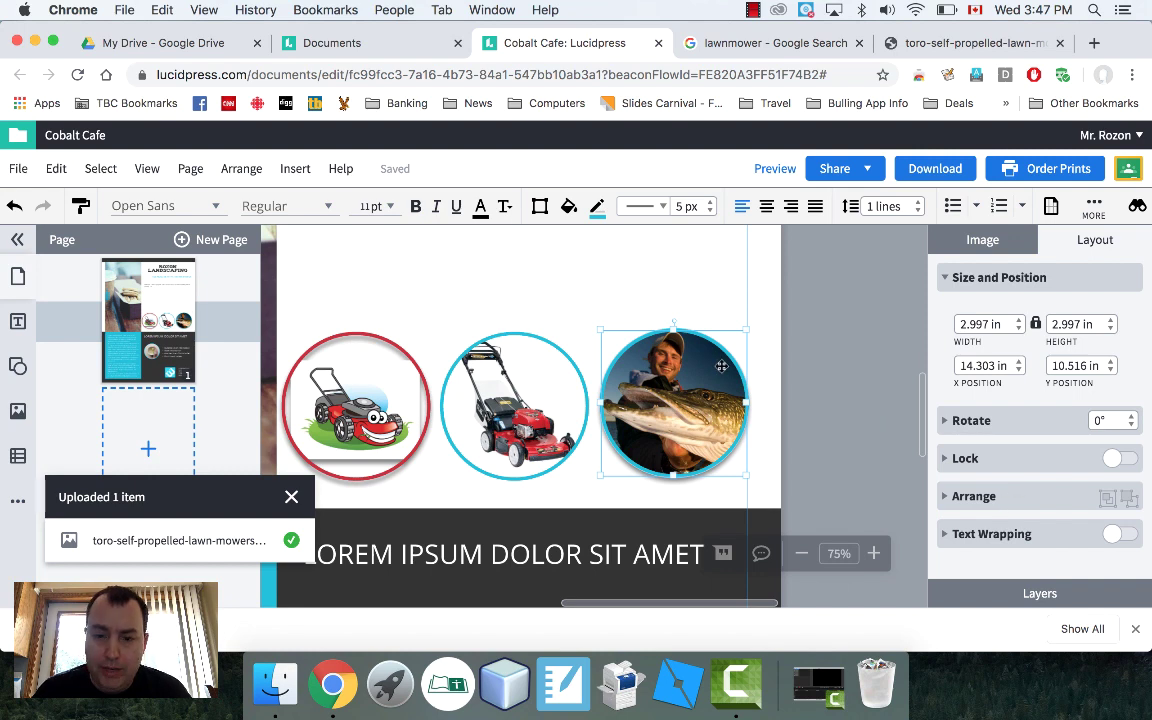
# Examine the poster headline's layout and shape options, including its text wrapping and arrangement settings.
pyautogui.scroll(3, 680, 360)
pyautogui.scroll(1, 712, 347)
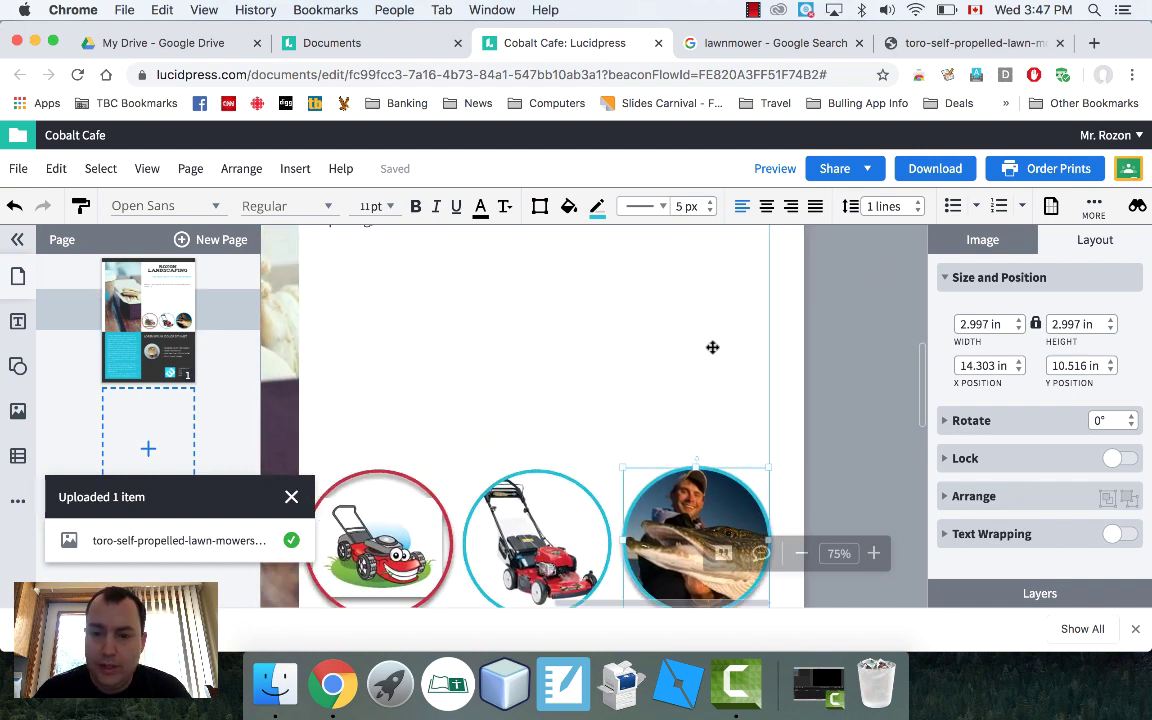
pyautogui.scroll(10, 712, 347)
pyautogui.scroll(-3, 707, 321)
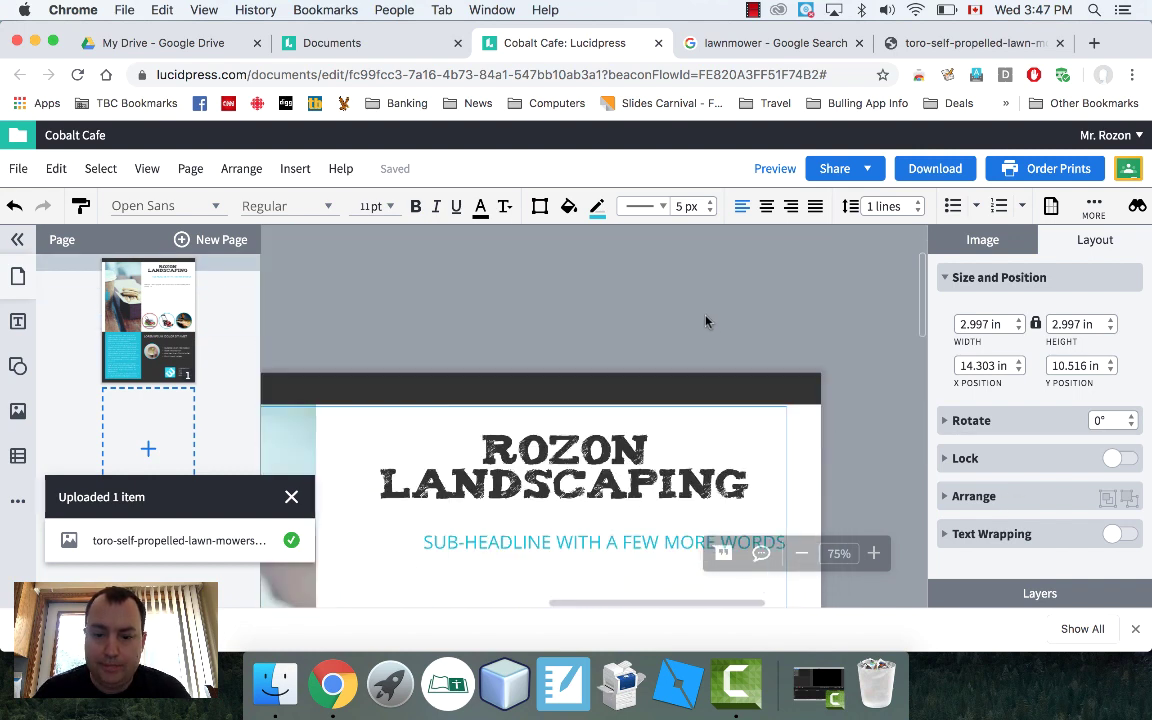
pyautogui.click(597, 463)
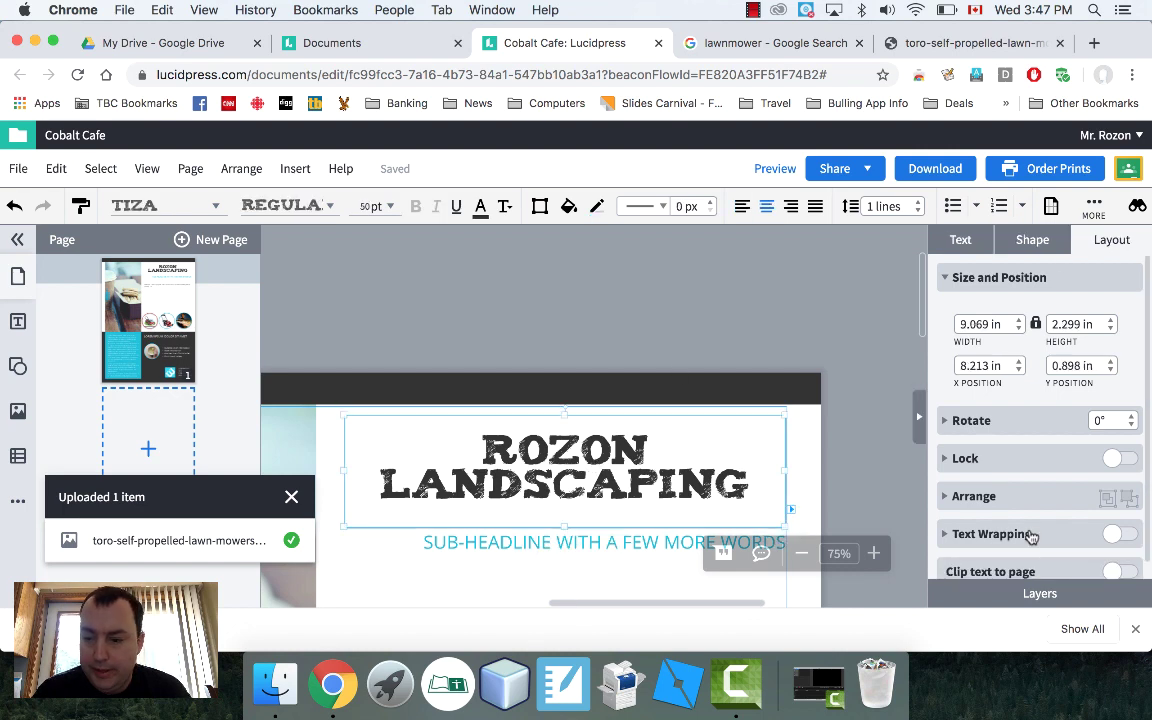
pyautogui.click(996, 536)
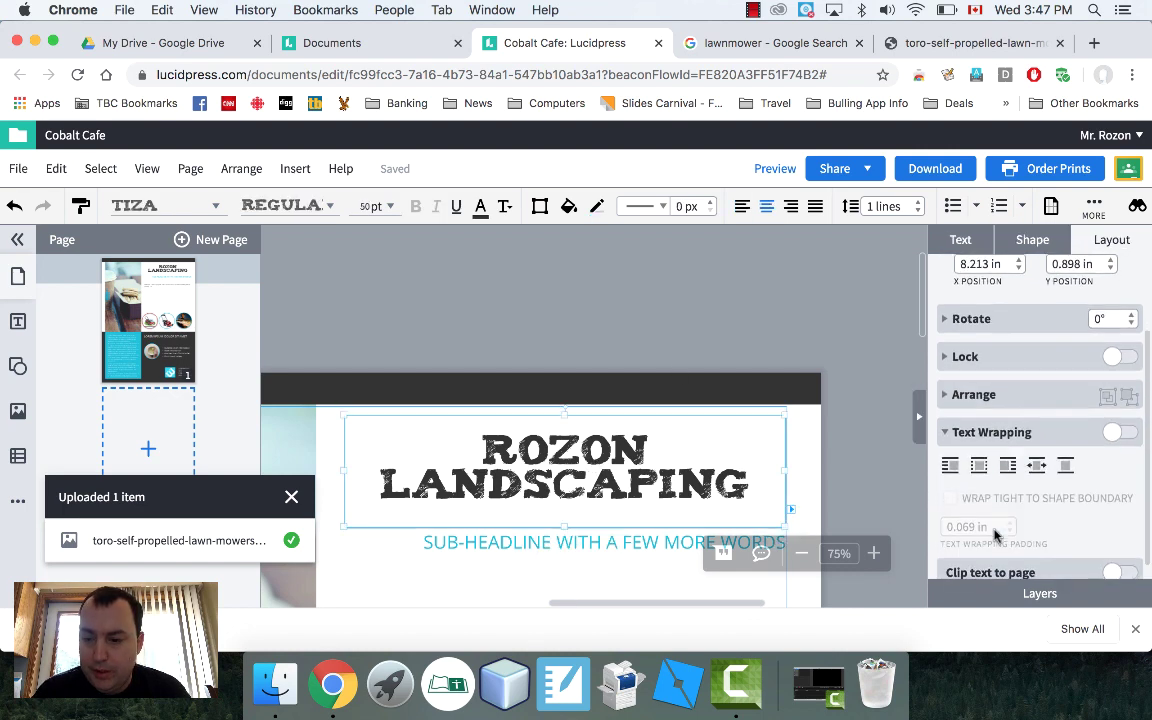
pyautogui.click(980, 427)
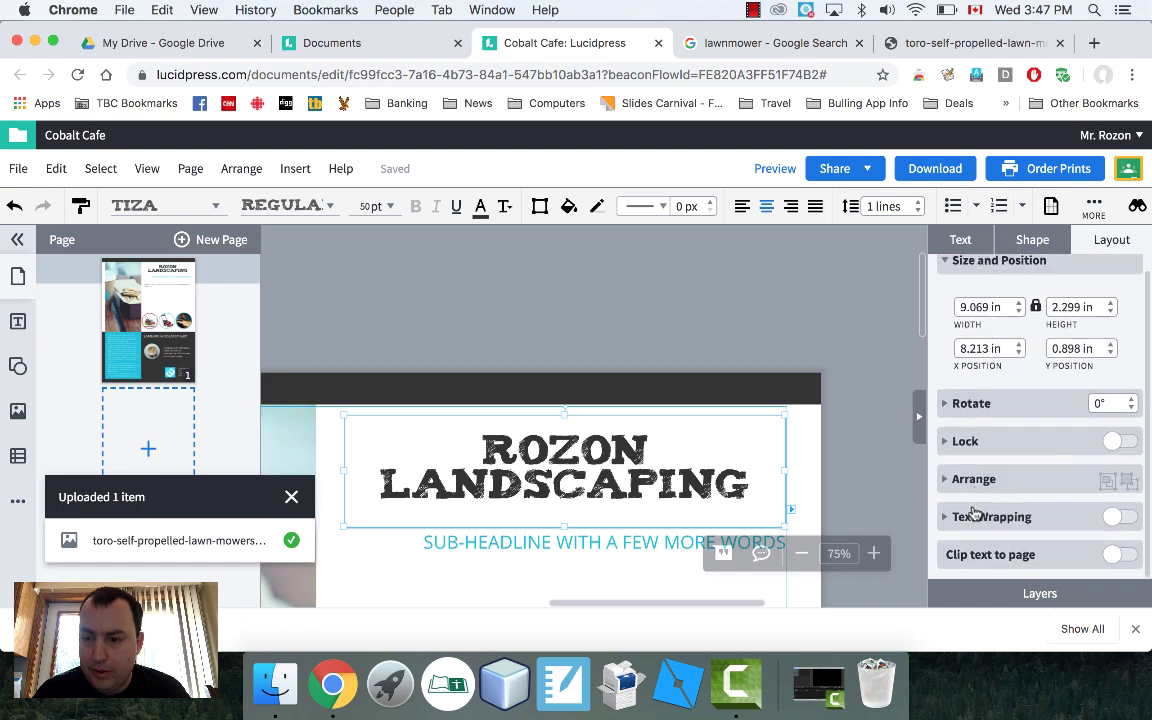
pyautogui.click(1030, 242)
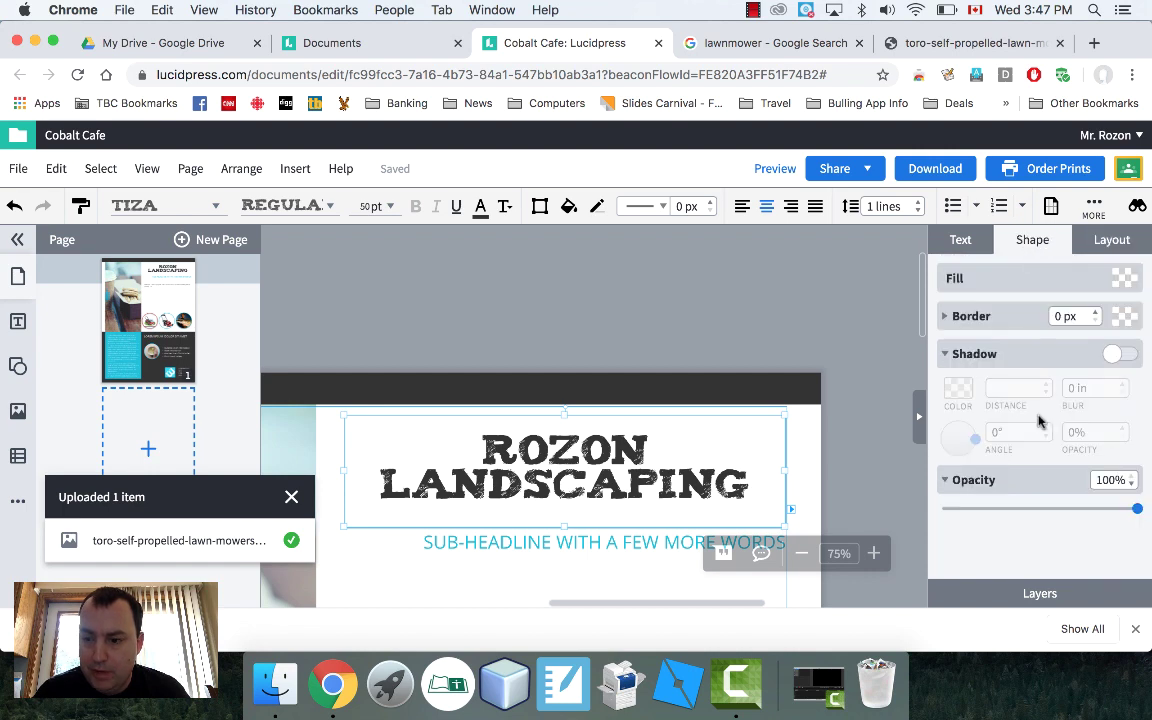
pyautogui.click(1108, 240)
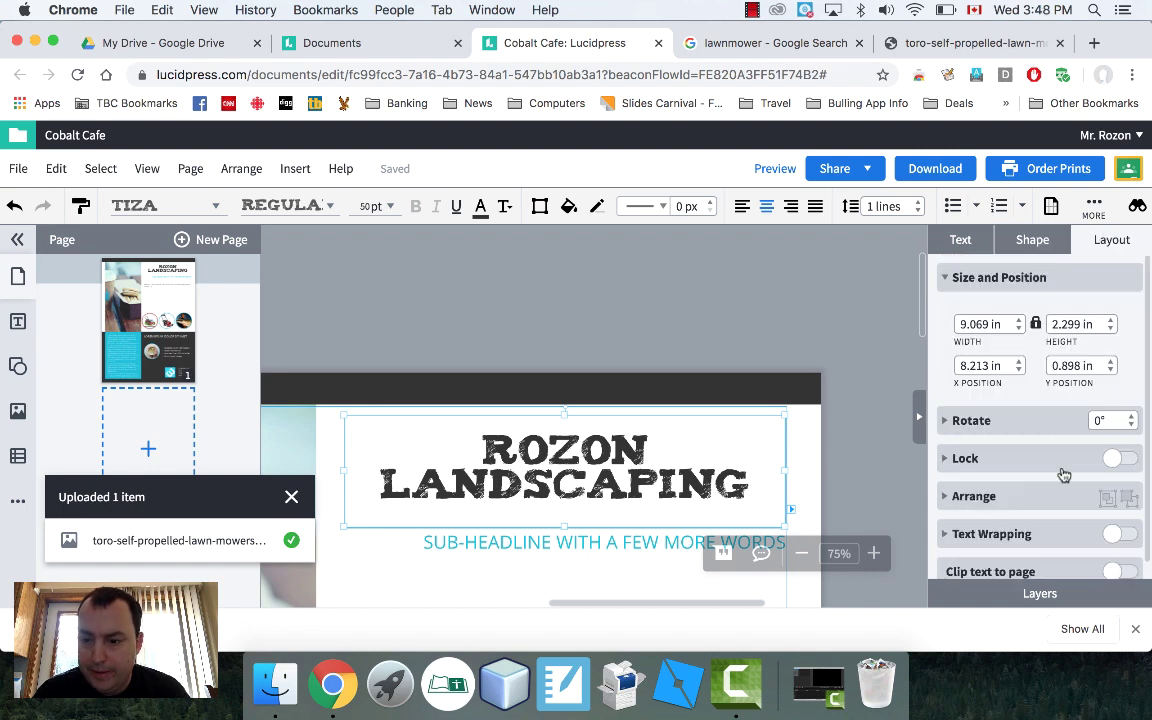
pyautogui.scroll(-1, 1060, 475)
pyautogui.scroll(1, 1021, 442)
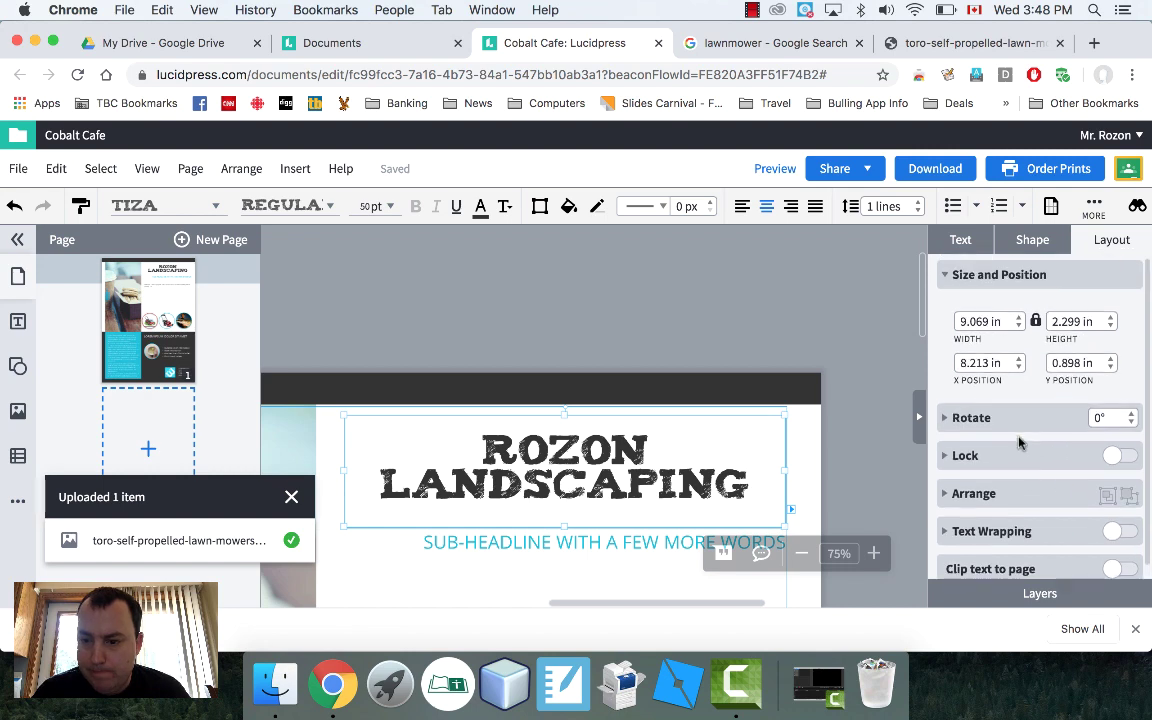
pyautogui.scroll(-1, 1021, 442)
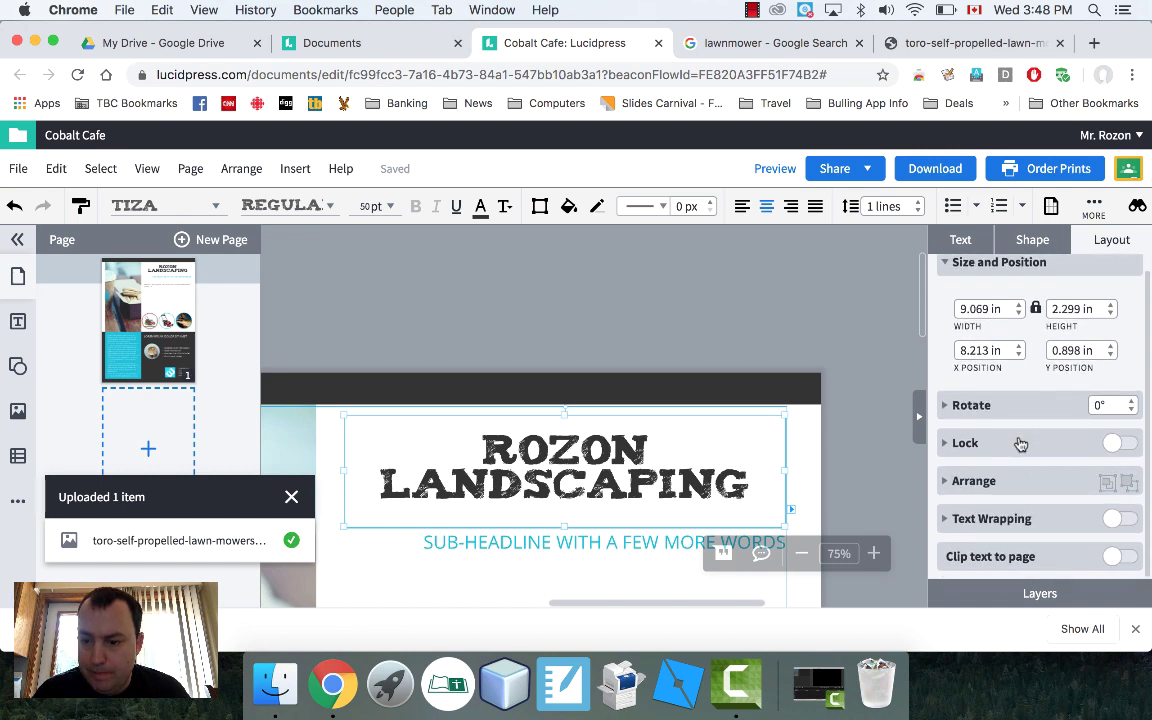
pyautogui.click(974, 480)
pyautogui.scroll(-3, 979, 484)
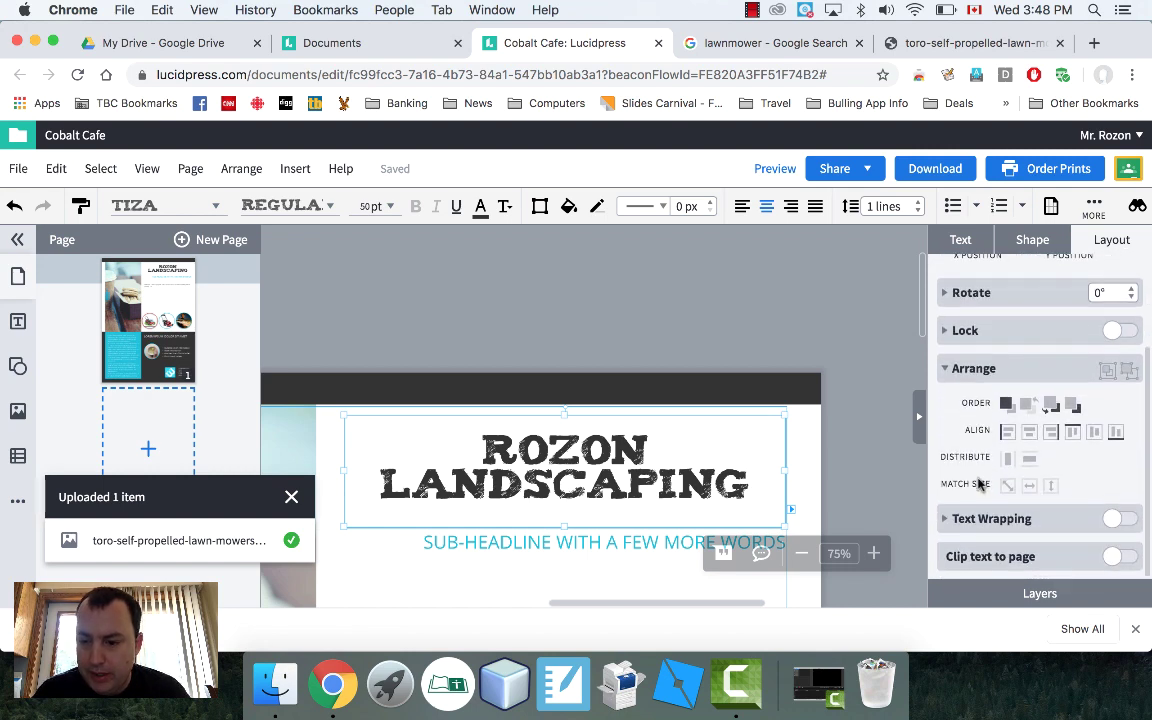
pyautogui.scroll(2, 979, 484)
pyautogui.click(969, 441)
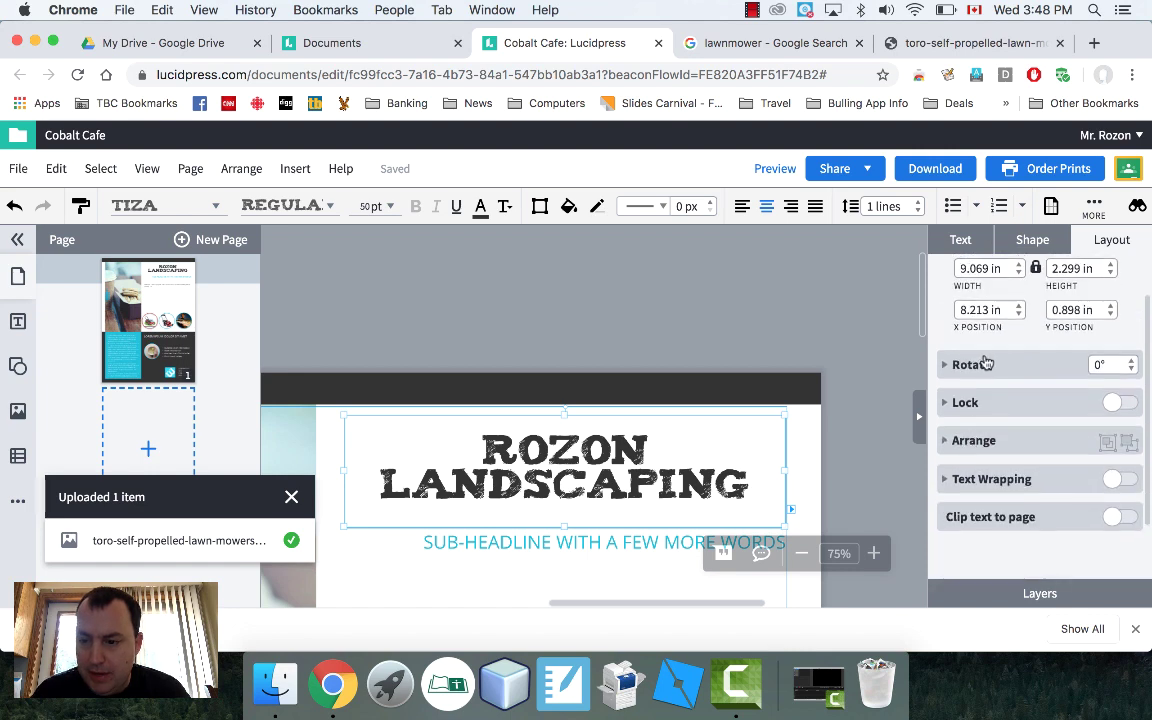
pyautogui.scroll(1, 874, 391)
pyautogui.scroll(-2, 797, 412)
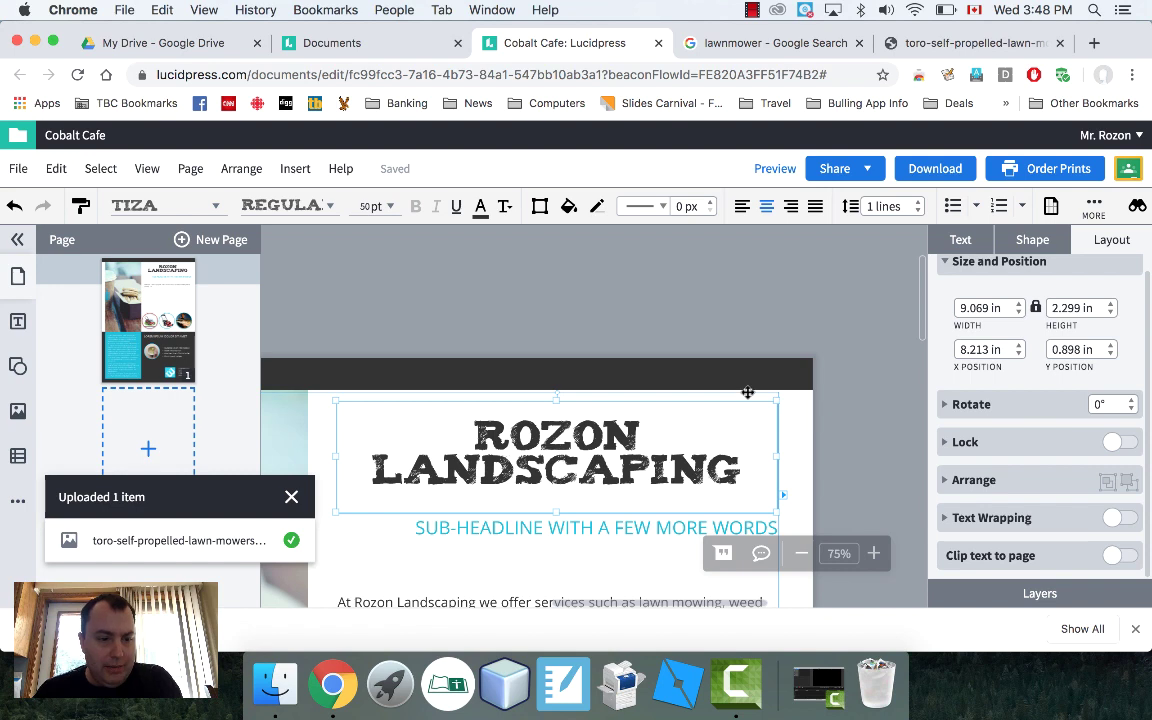
pyautogui.click(1025, 240)
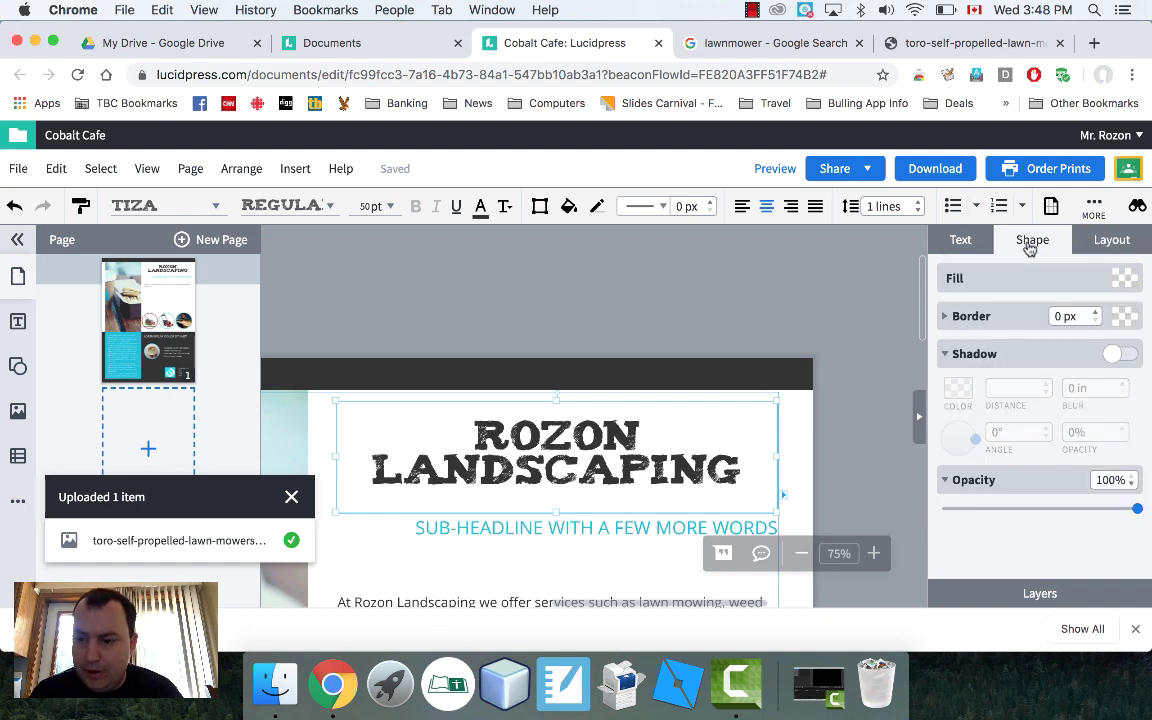
# Apply the Wave warp to the poster headline and check its bend and wave settings.
pyautogui.click(960, 240)
pyautogui.scroll(-5, 1029, 452)
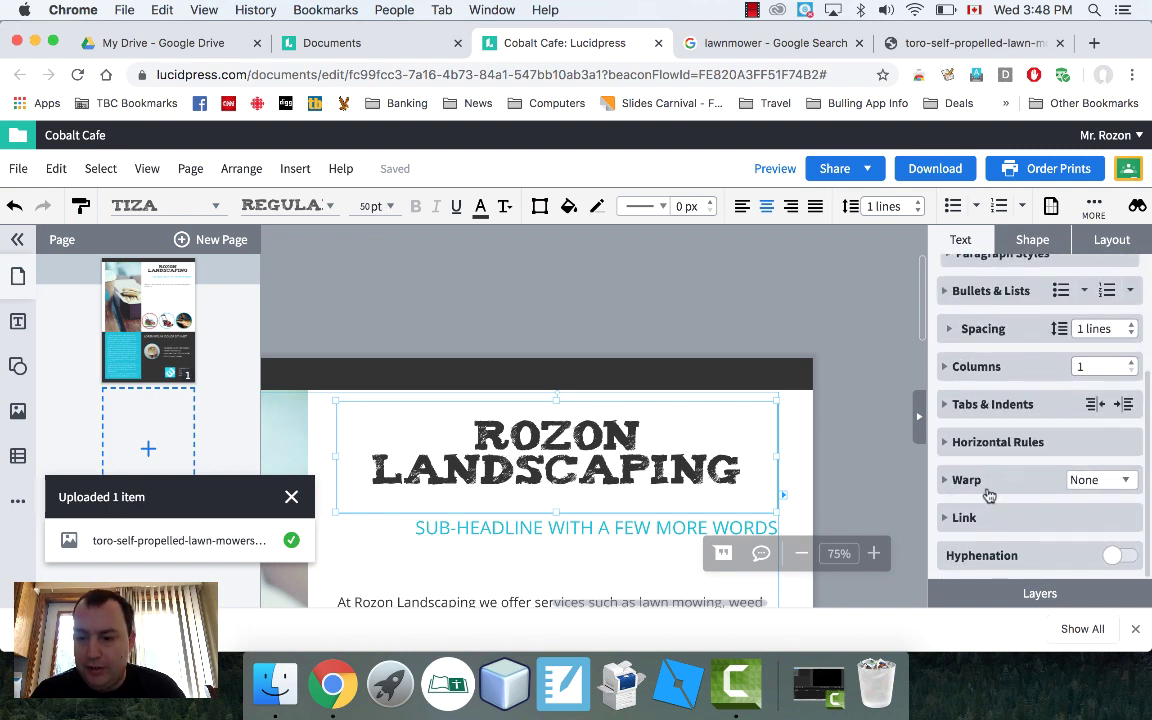
pyautogui.click(1080, 480)
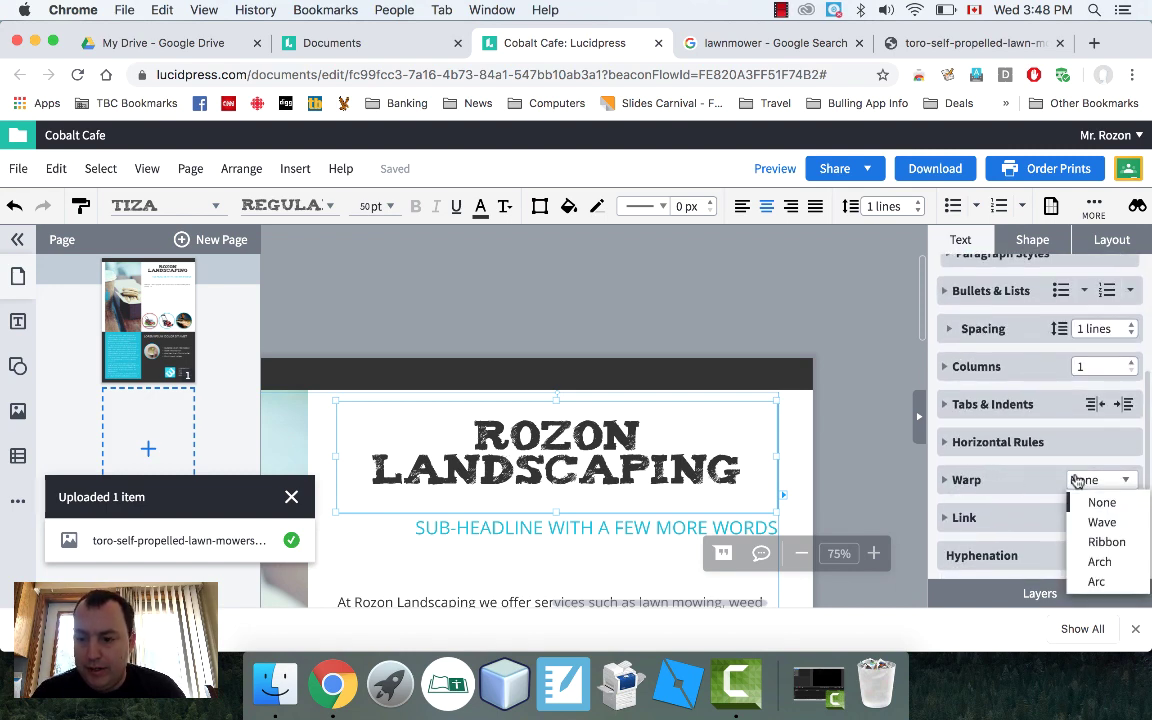
pyautogui.click(1101, 523)
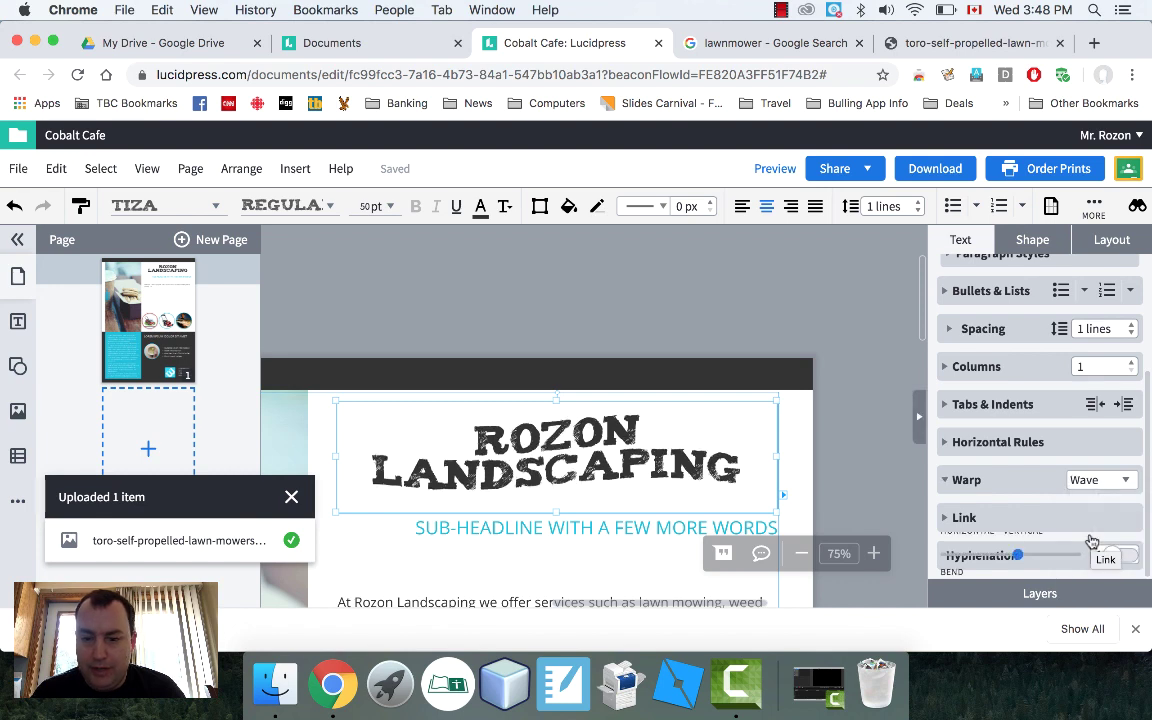
pyautogui.click(851, 390)
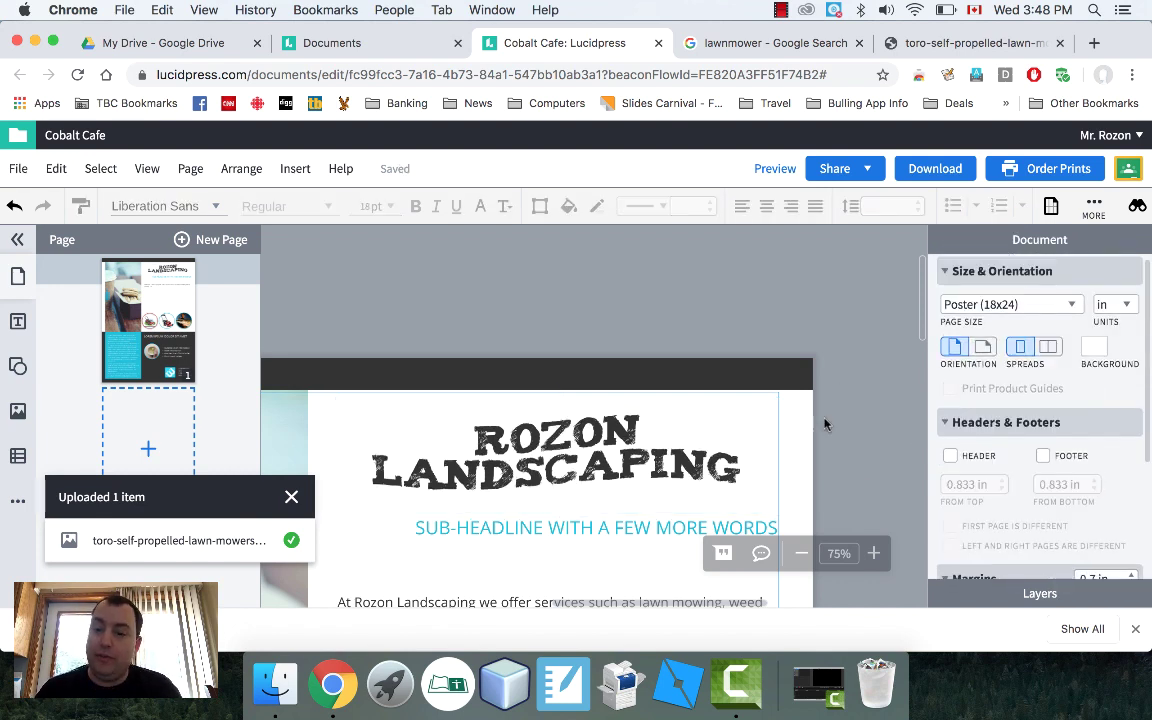
pyautogui.click(690, 436)
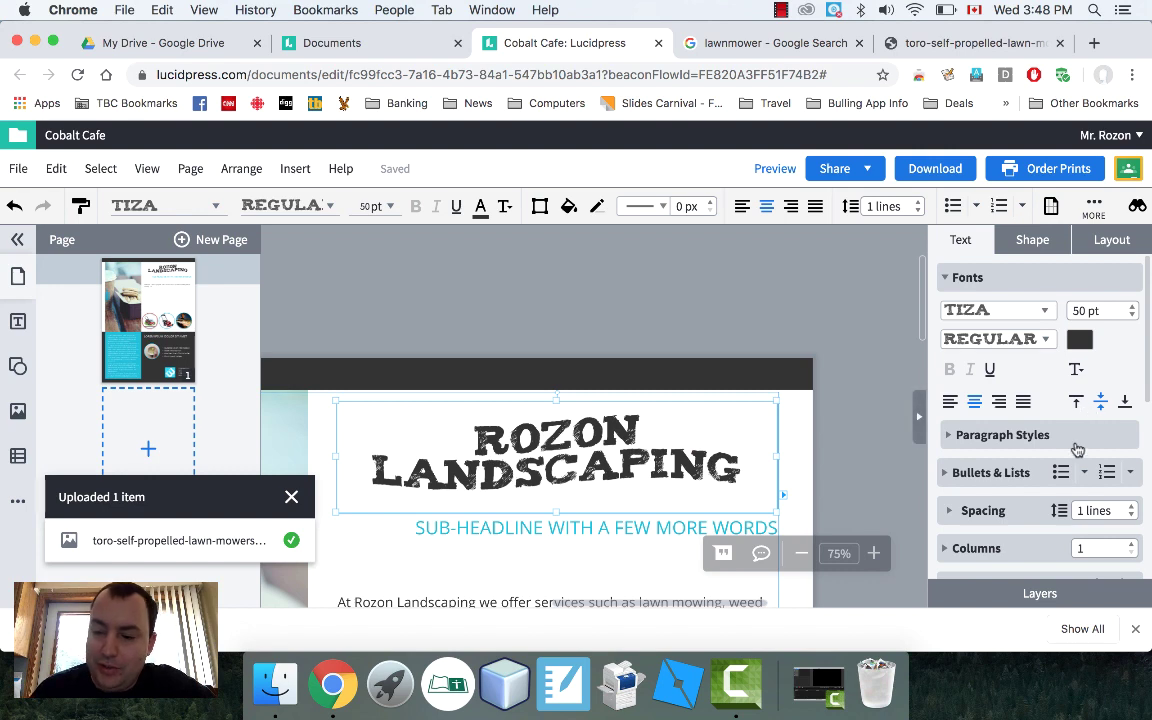
pyautogui.scroll(-5, 1075, 445)
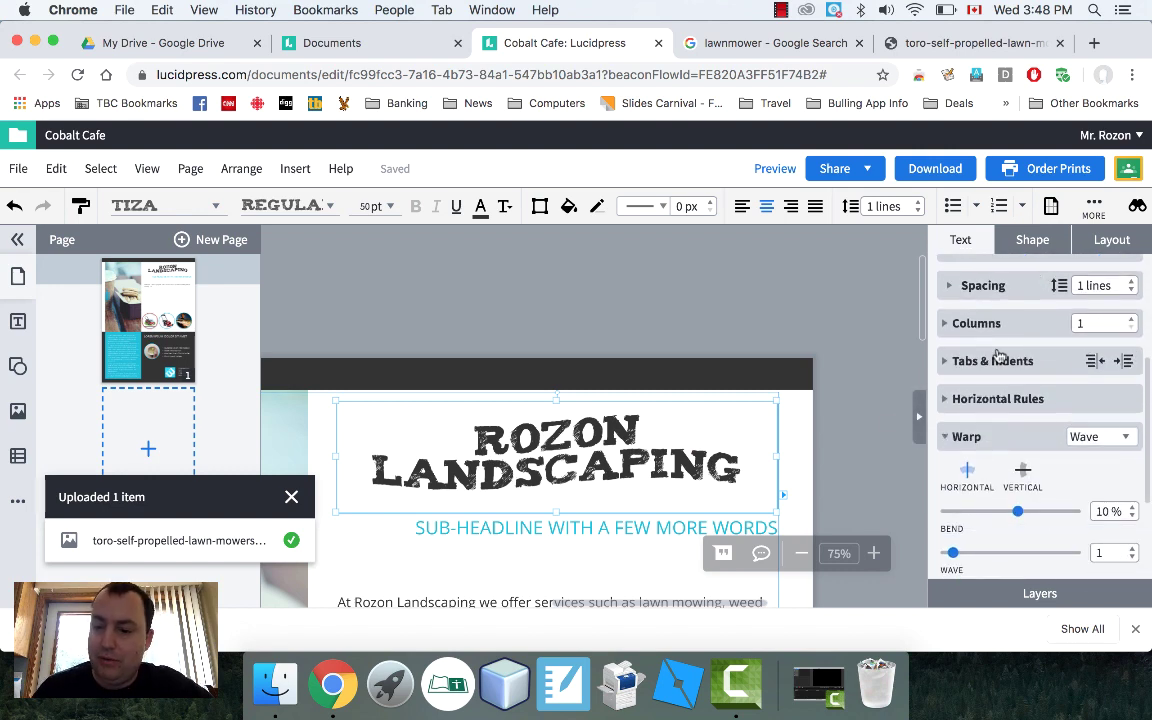
pyautogui.scroll(-2, 621, 511)
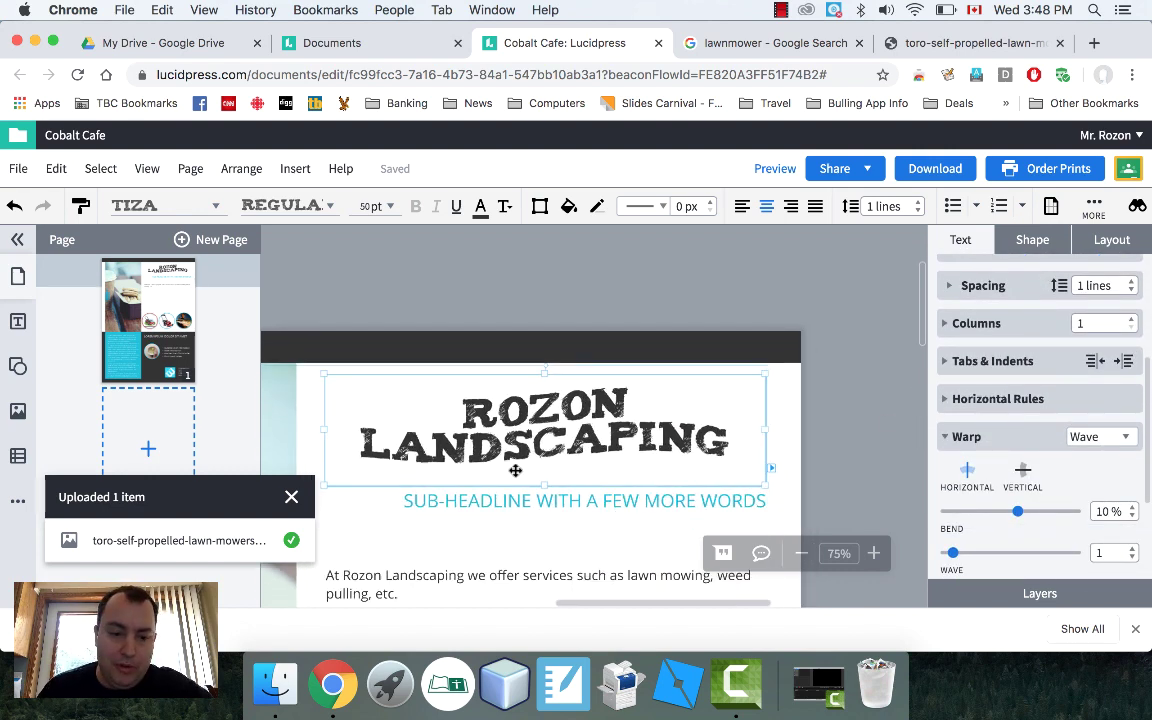
# Look over the rest of the poster, from the three circular pictures to the lower text sections and the overall page.
pyautogui.scroll(-3, 515, 470)
pyautogui.scroll(-5, 672, 408)
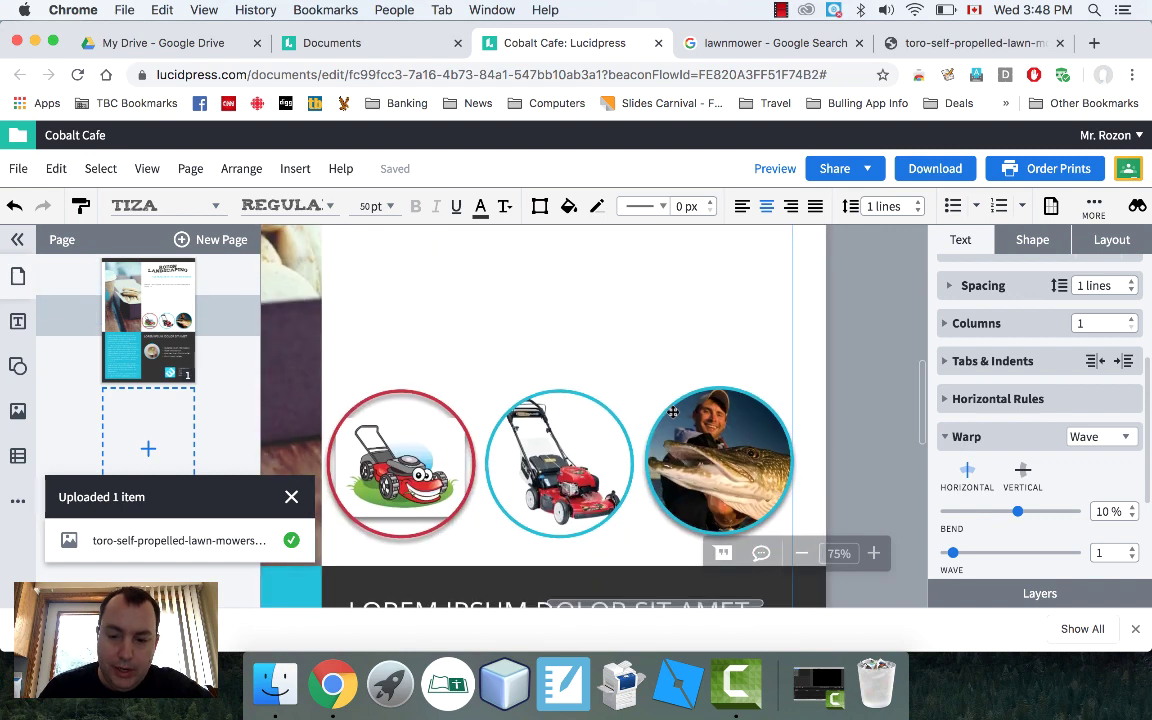
pyautogui.click(732, 432)
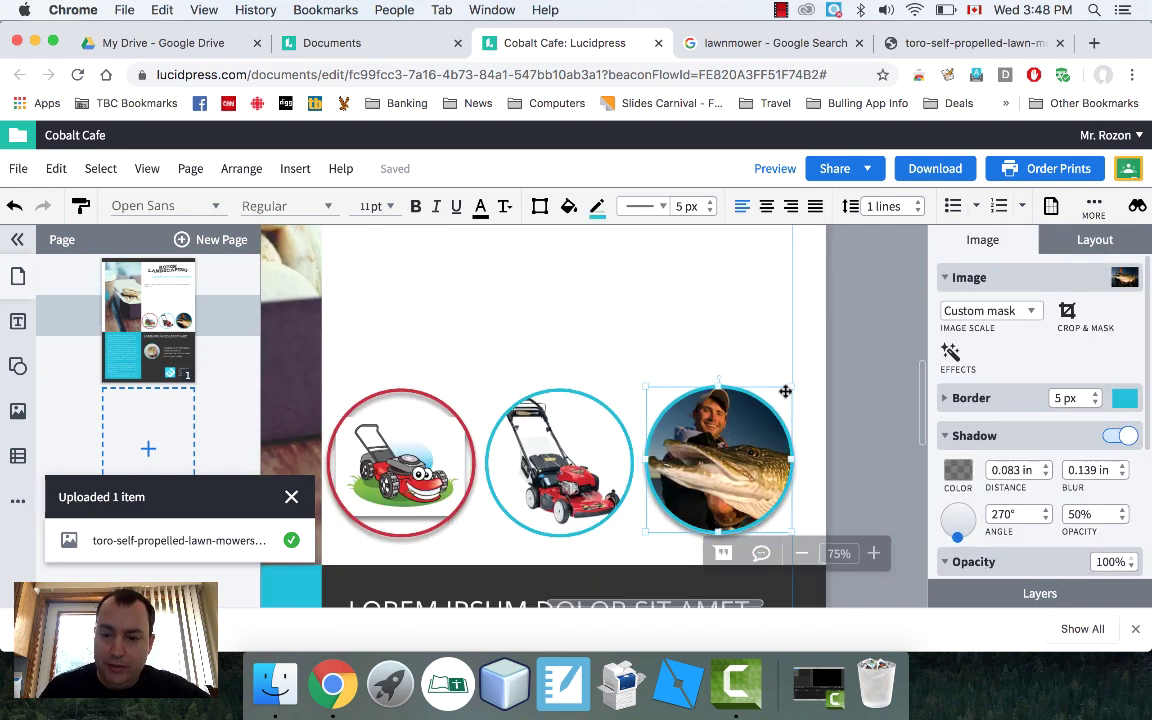
pyautogui.scroll(-10, 531, 376)
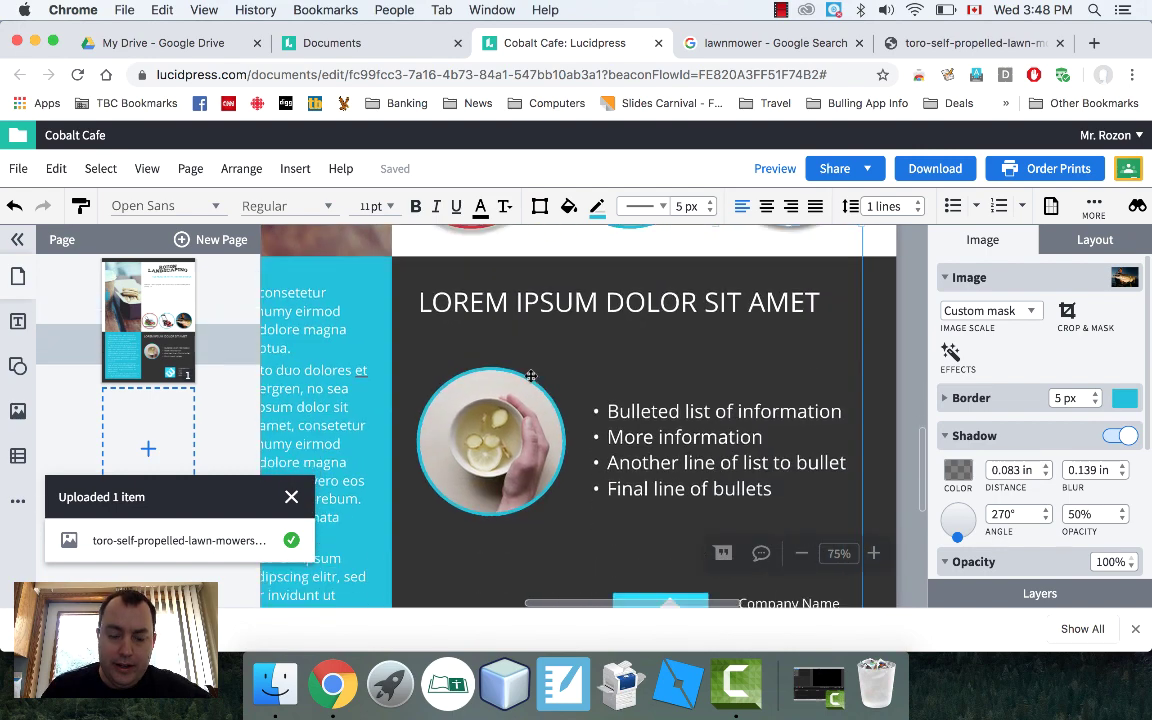
pyautogui.scroll(8, 531, 376)
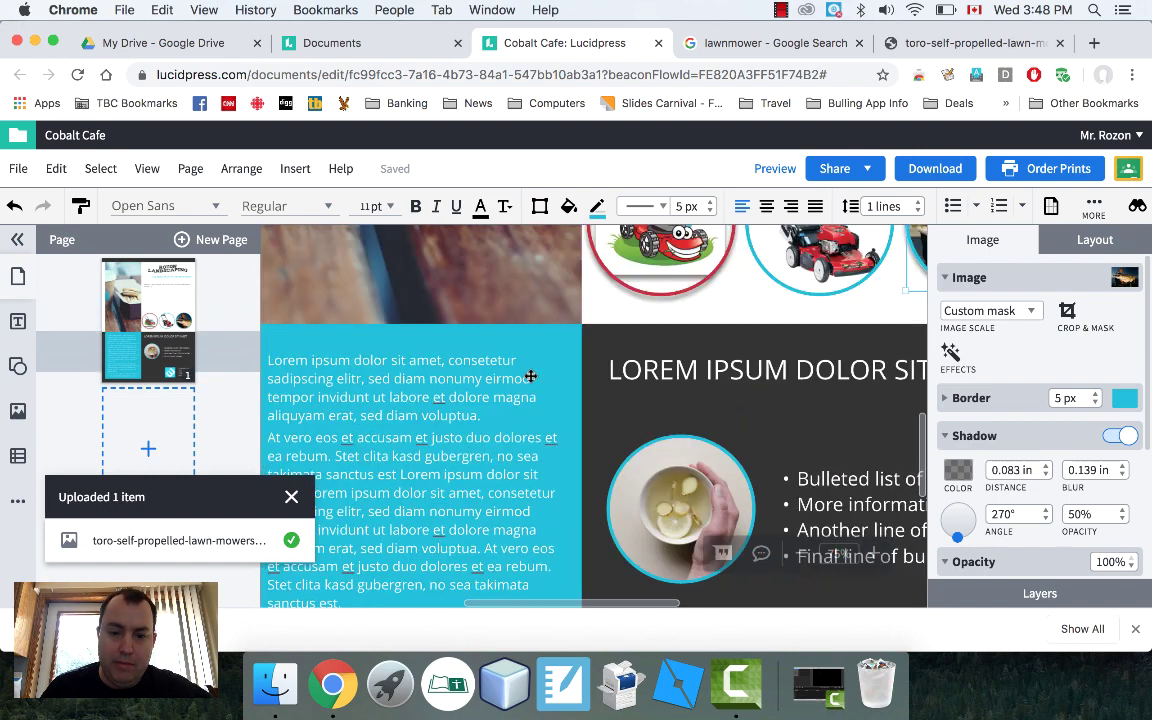
pyautogui.click(800, 554)
pyautogui.click(800, 554)
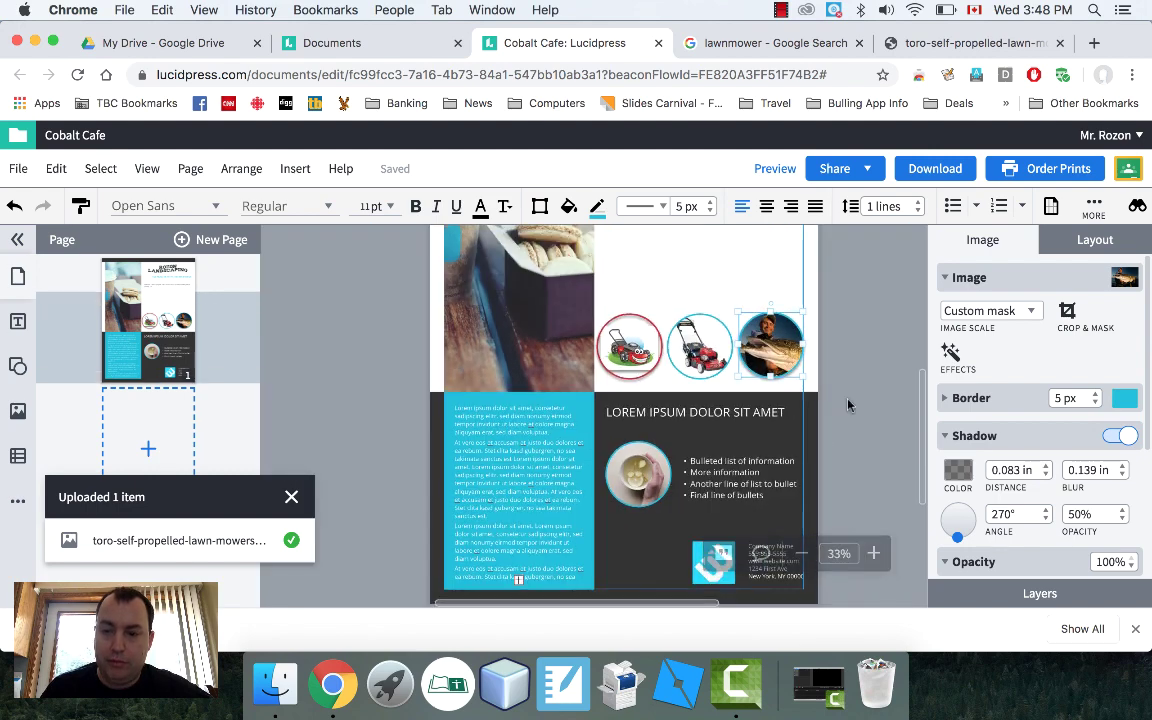
pyautogui.scroll(2, 763, 374)
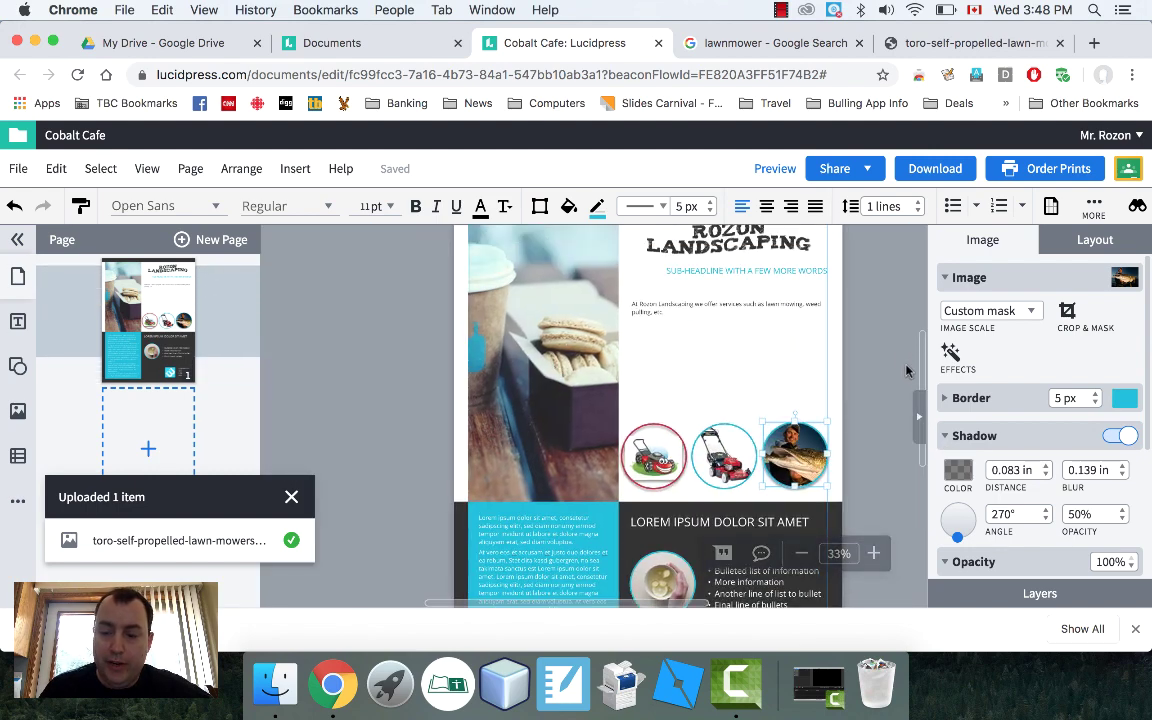
pyautogui.scroll(2, 921, 370)
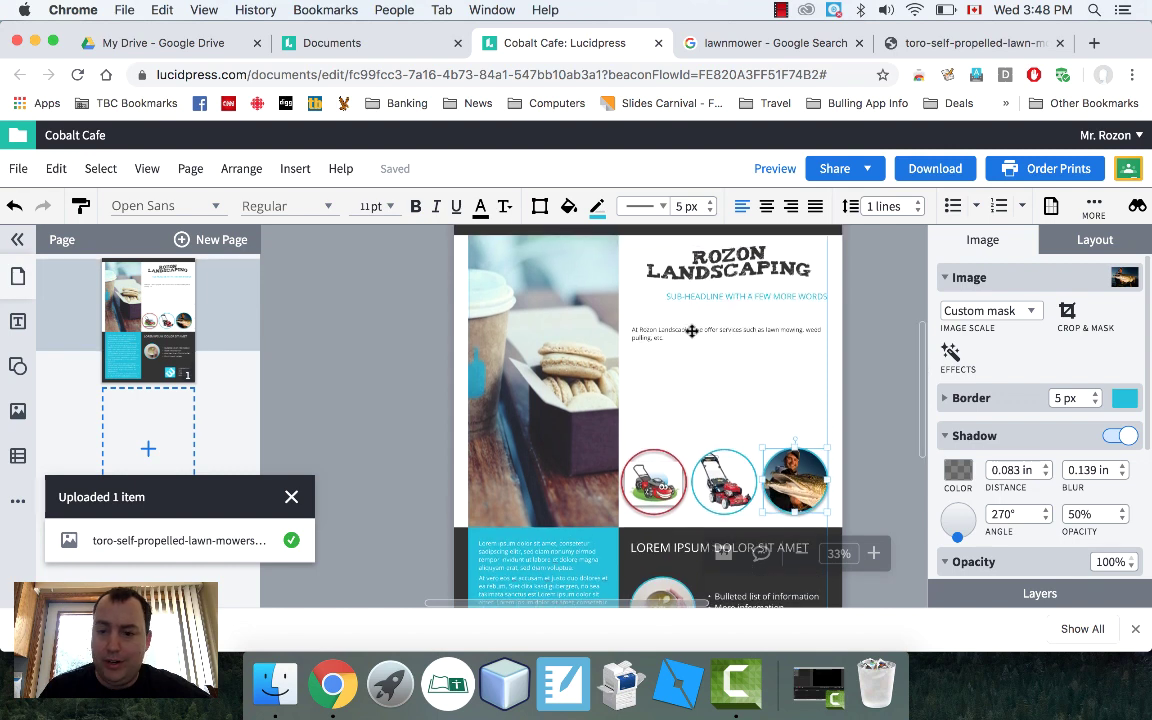
# Replace the large coffee and macarons photo with the "Transportation in T..." town image from My Images.
pyautogui.click(566, 350)
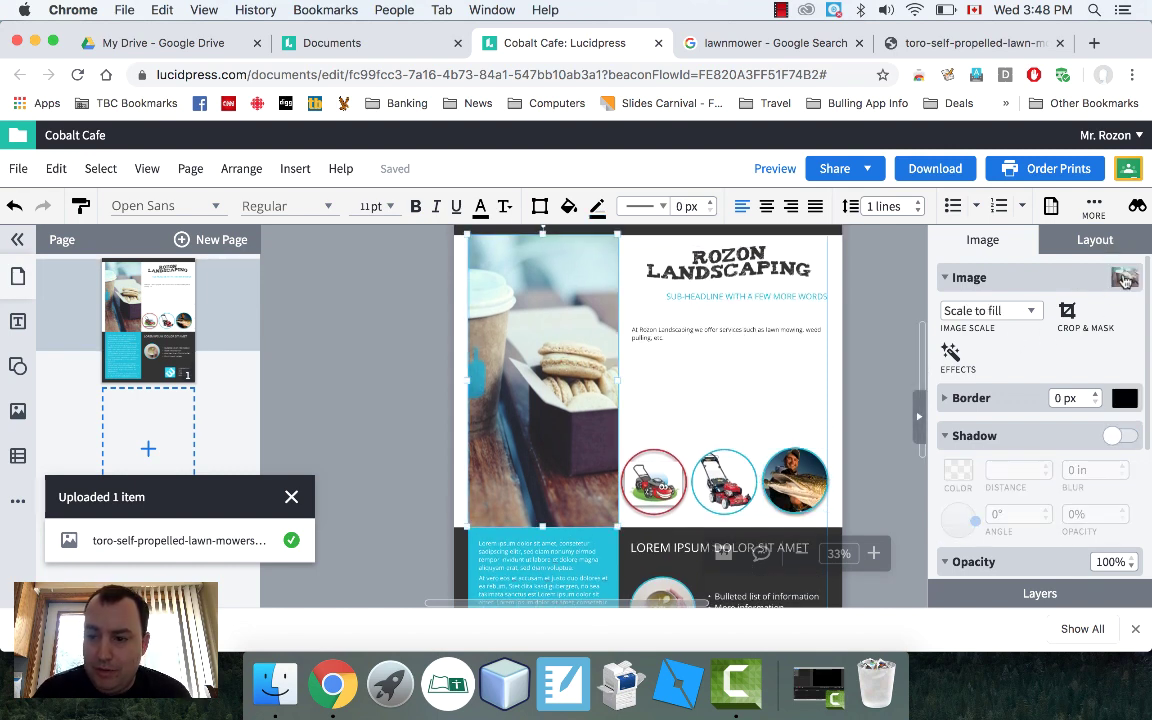
pyautogui.click(1124, 279)
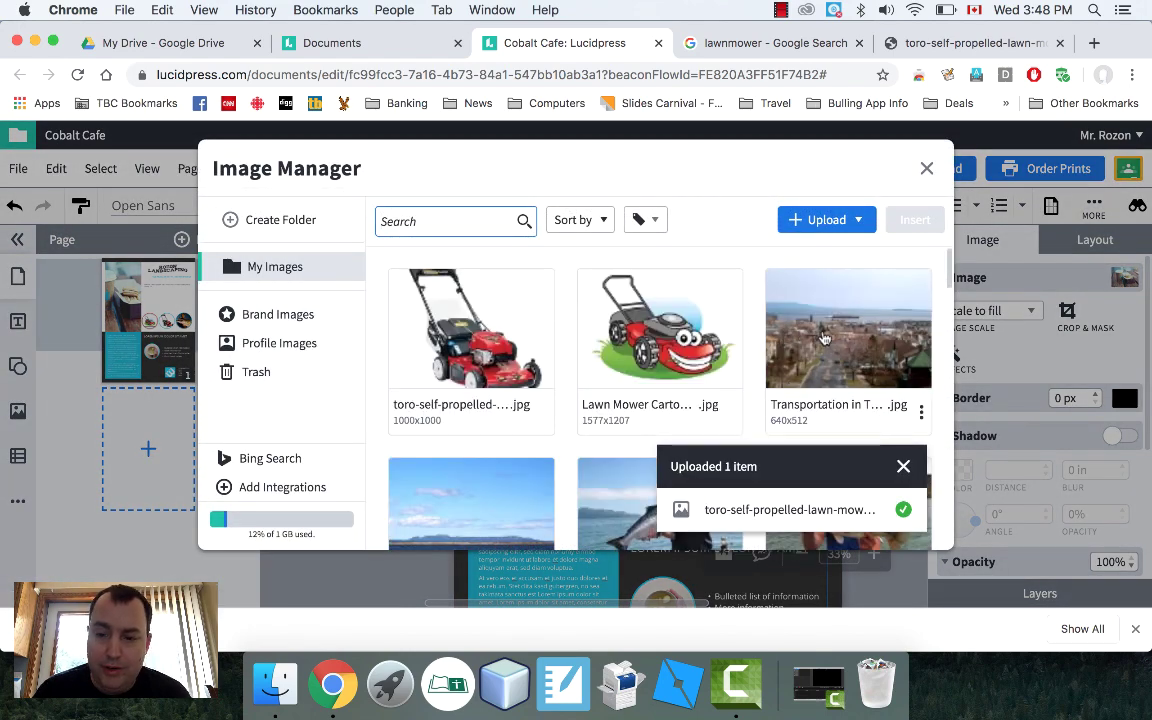
pyautogui.click(824, 338)
pyautogui.click(914, 220)
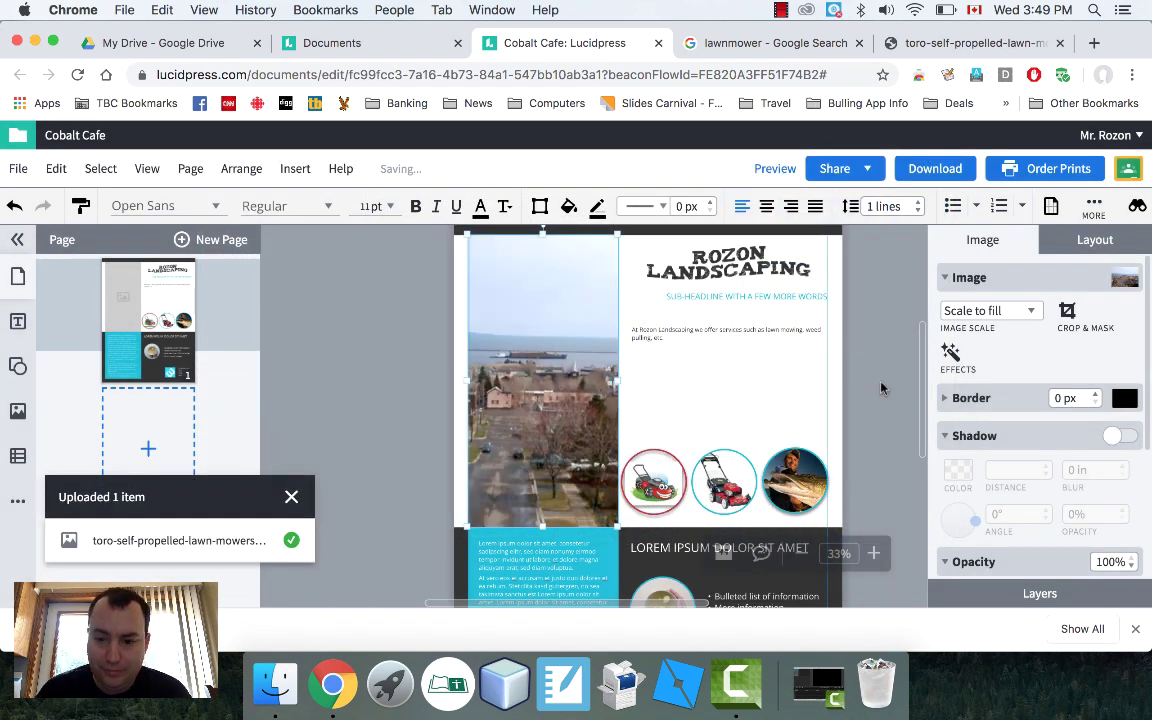
pyautogui.click(882, 390)
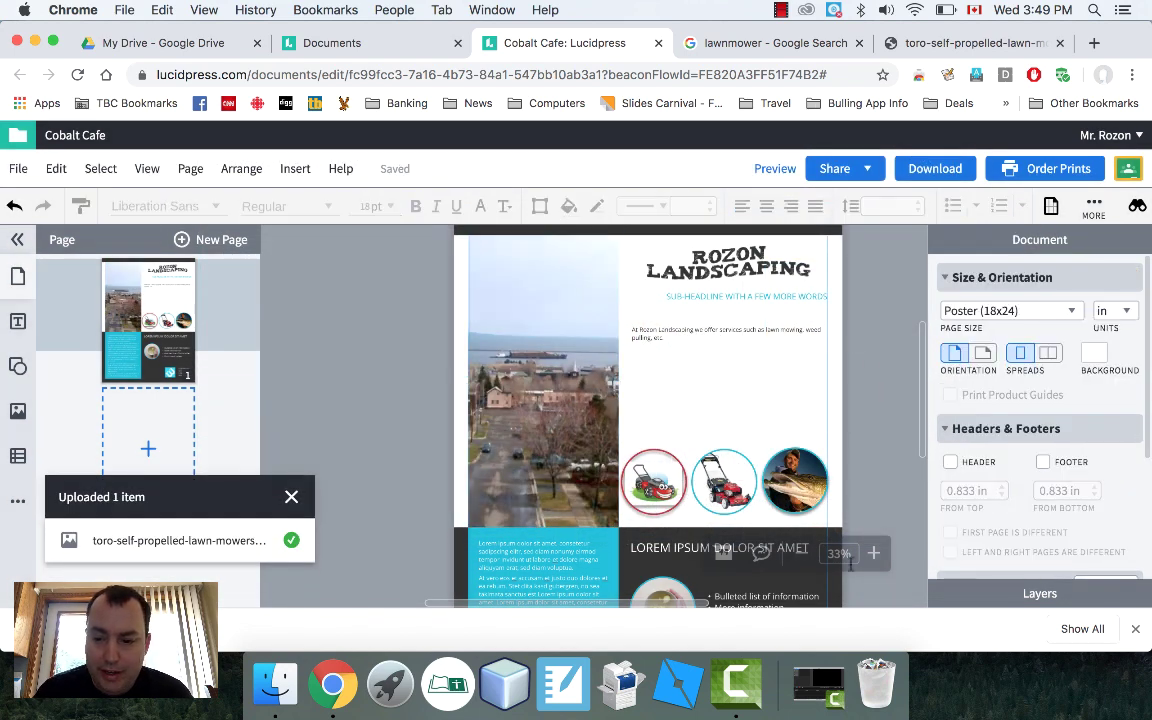
# Examine the large town photo's image quality at 100% zoom and compare it with the circular pictures.
pyautogui.click(873, 554)
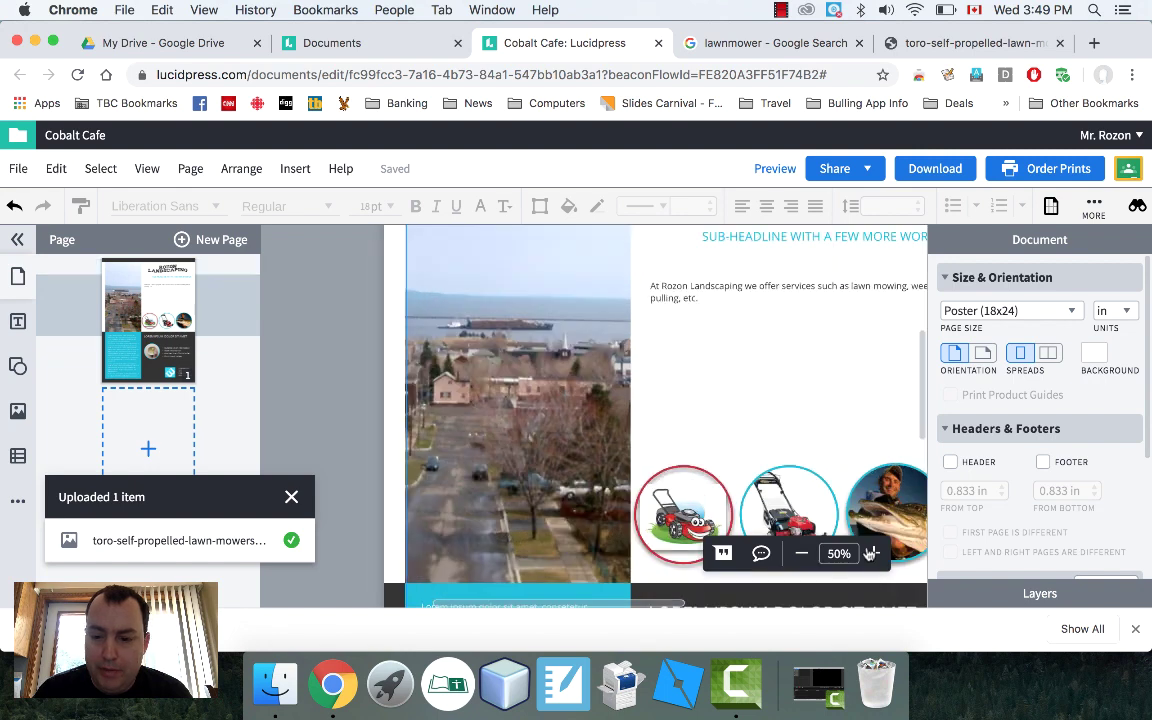
pyautogui.click(873, 554)
pyautogui.click(872, 554)
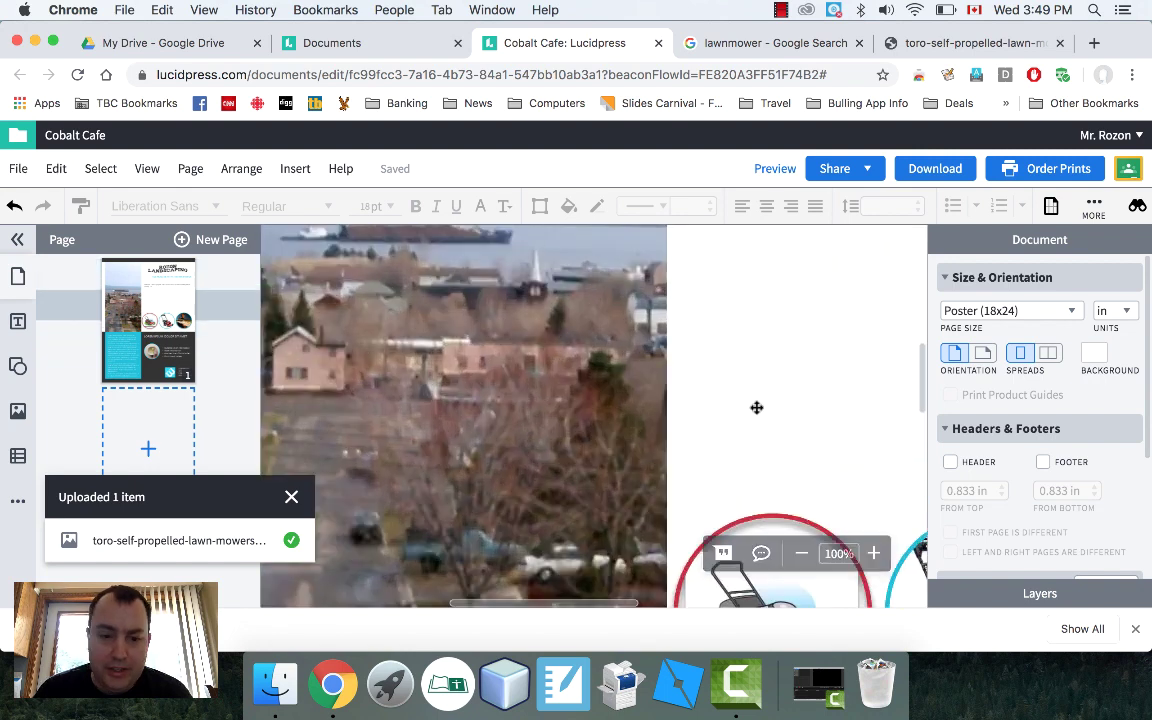
pyautogui.scroll(3, 774, 388)
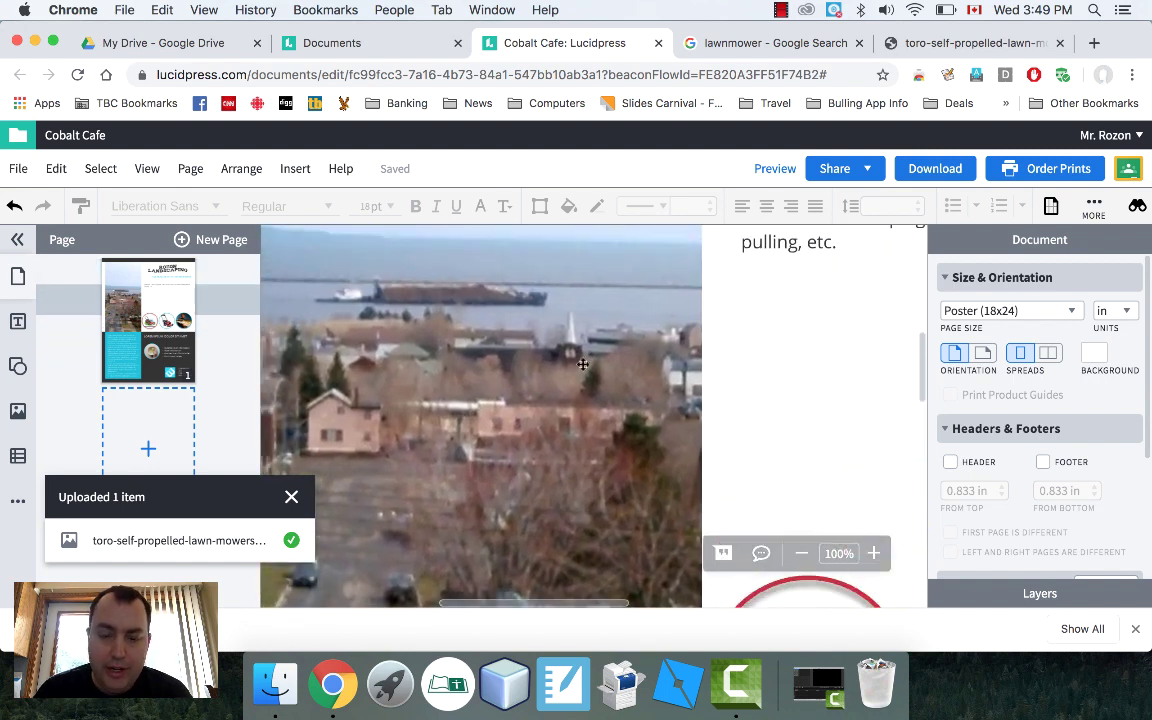
pyautogui.scroll(3, 586, 368)
pyautogui.hscroll(-3, 586, 368)
pyautogui.scroll(2, 520, 400)
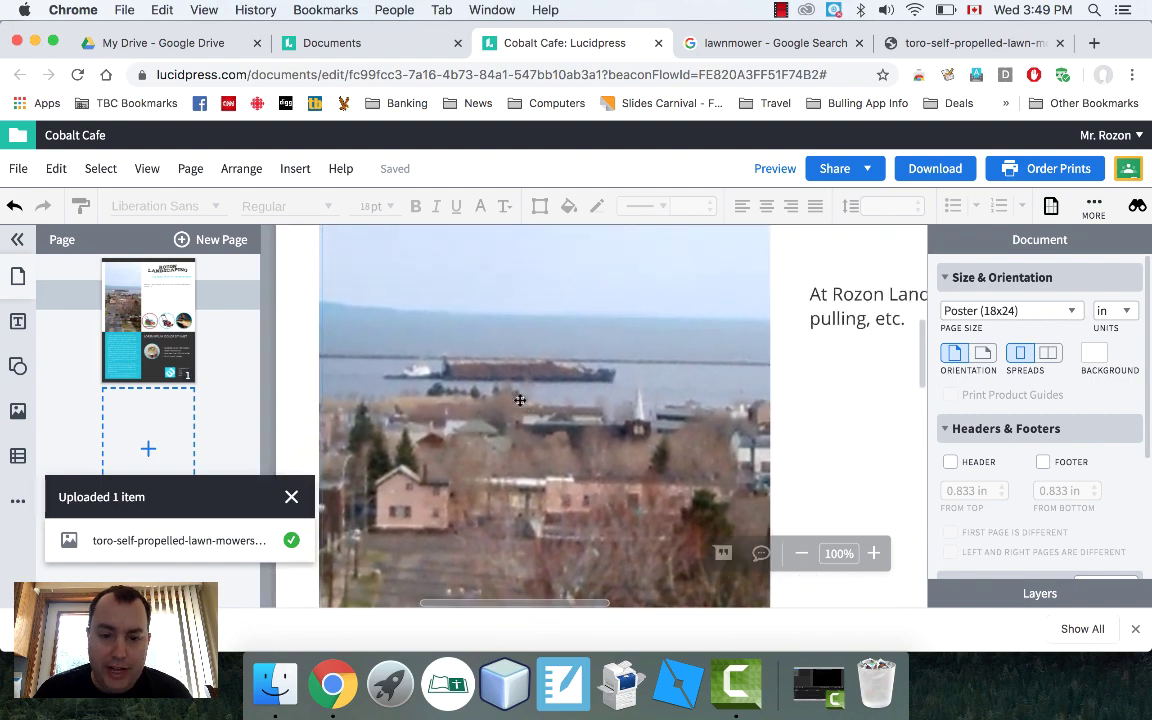
pyautogui.scroll(-5, 520, 400)
pyautogui.hscroll(2, 520, 400)
pyautogui.scroll(-5, 520, 400)
pyautogui.hscroll(4, 520, 400)
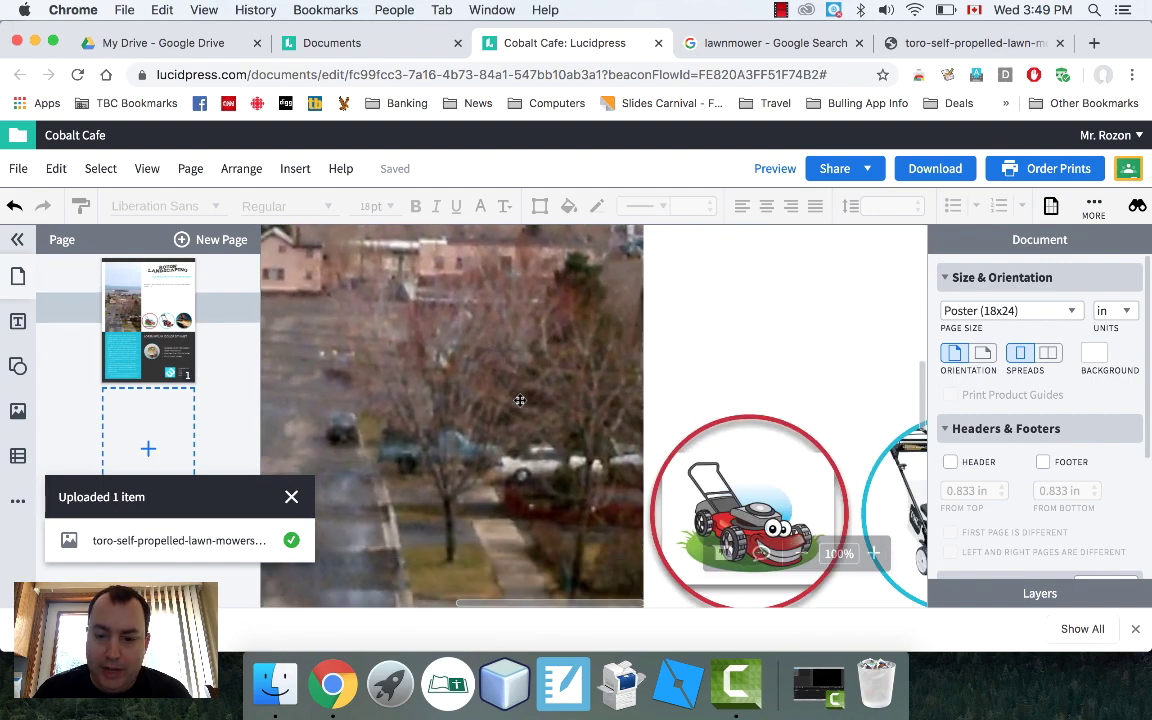
pyautogui.hscroll(5, 519, 401)
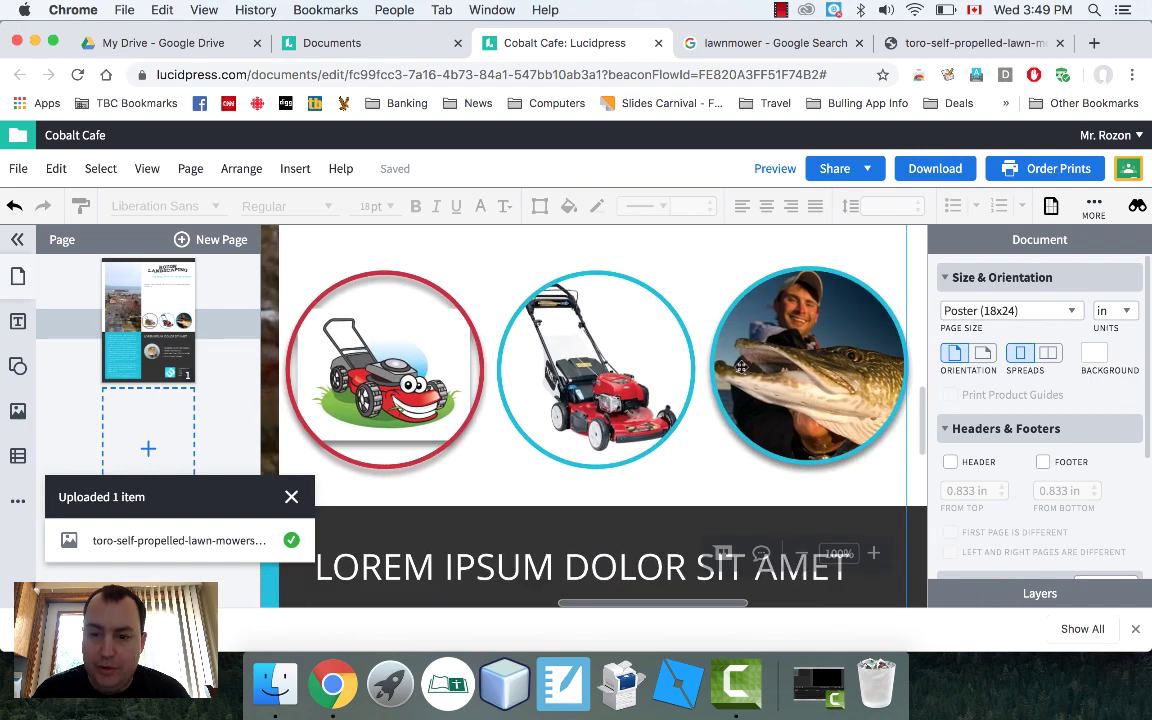
pyautogui.hscroll(-3, 741, 367)
pyautogui.scroll(5, 741, 367)
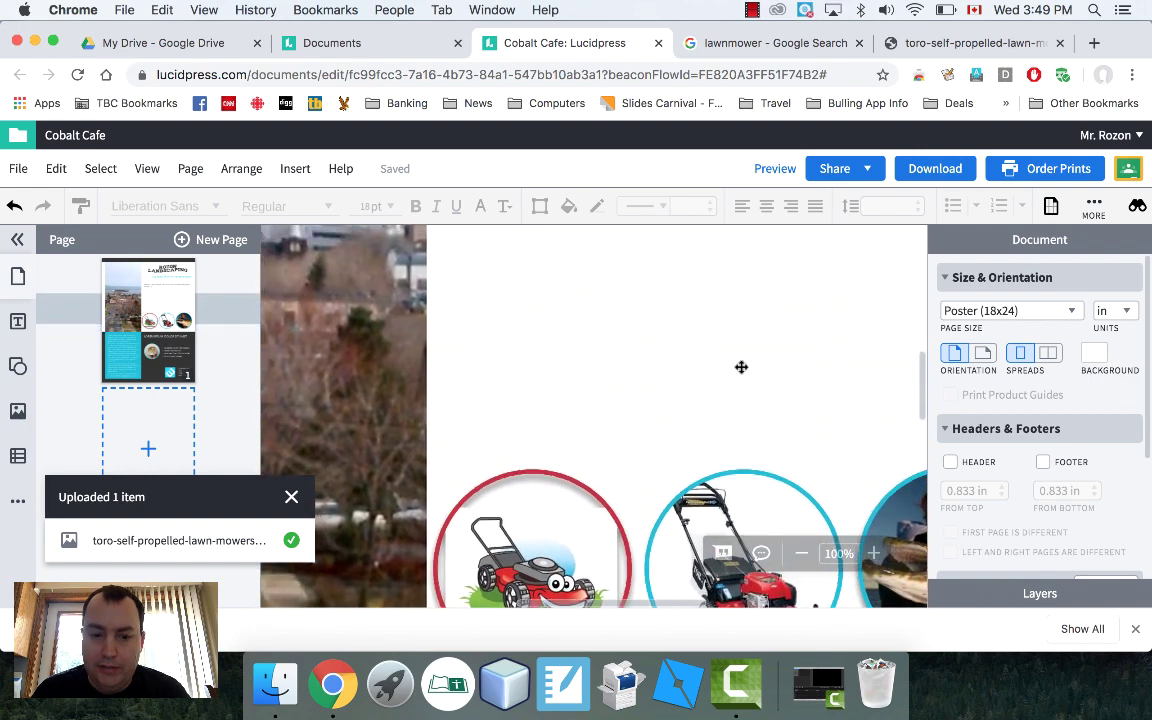
pyautogui.hscroll(-5, 741, 367)
pyautogui.scroll(2, 741, 367)
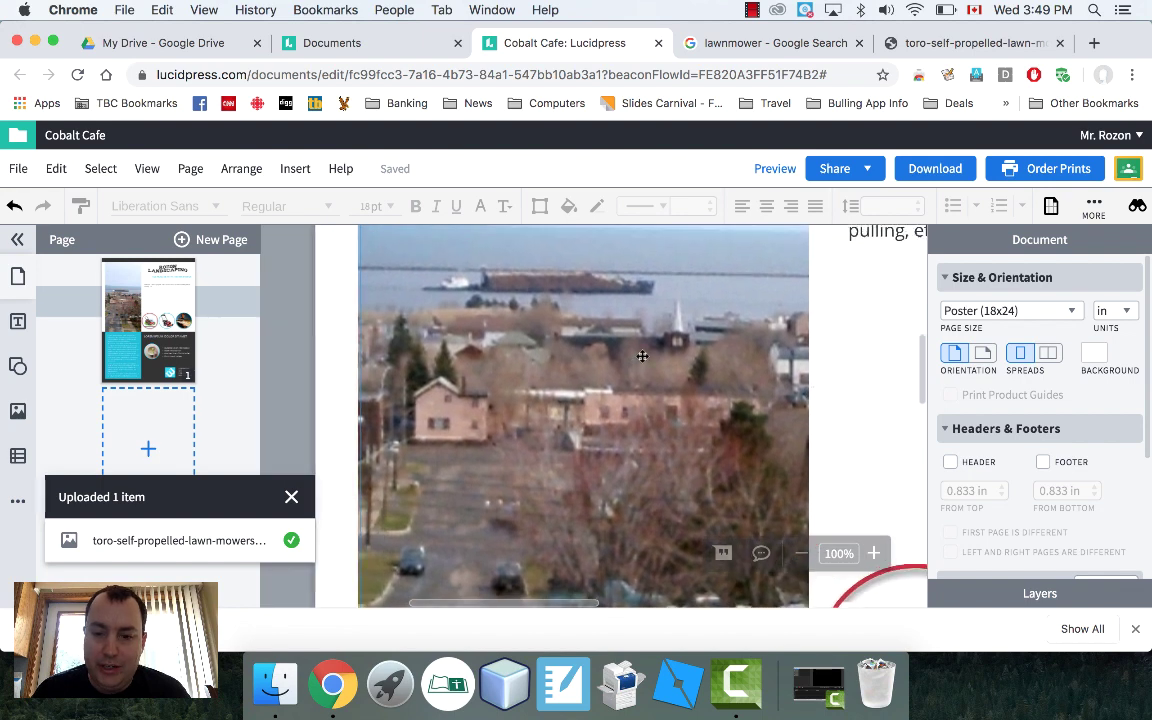
pyautogui.scroll(2, 630, 356)
pyautogui.hscroll(1, 642, 356)
pyautogui.scroll(6, 642, 356)
pyautogui.hscroll(1, 642, 356)
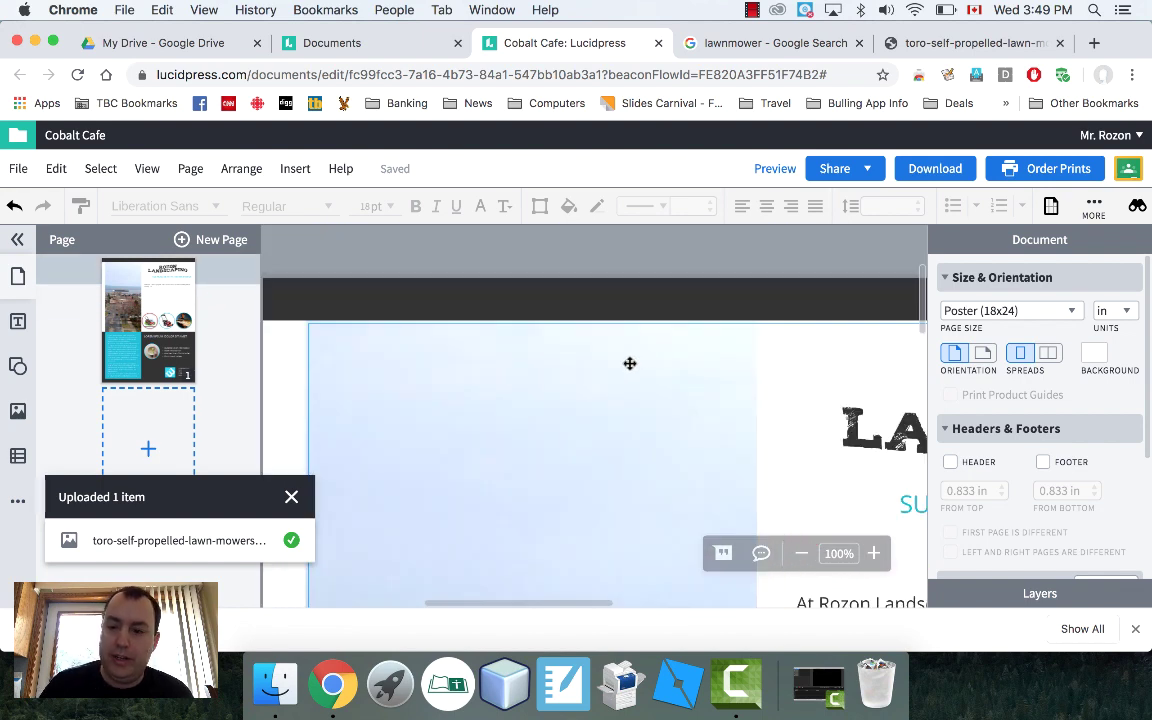
pyautogui.scroll(-2, 630, 363)
pyautogui.scroll(-4, 630, 363)
pyautogui.hscroll(-1, 630, 363)
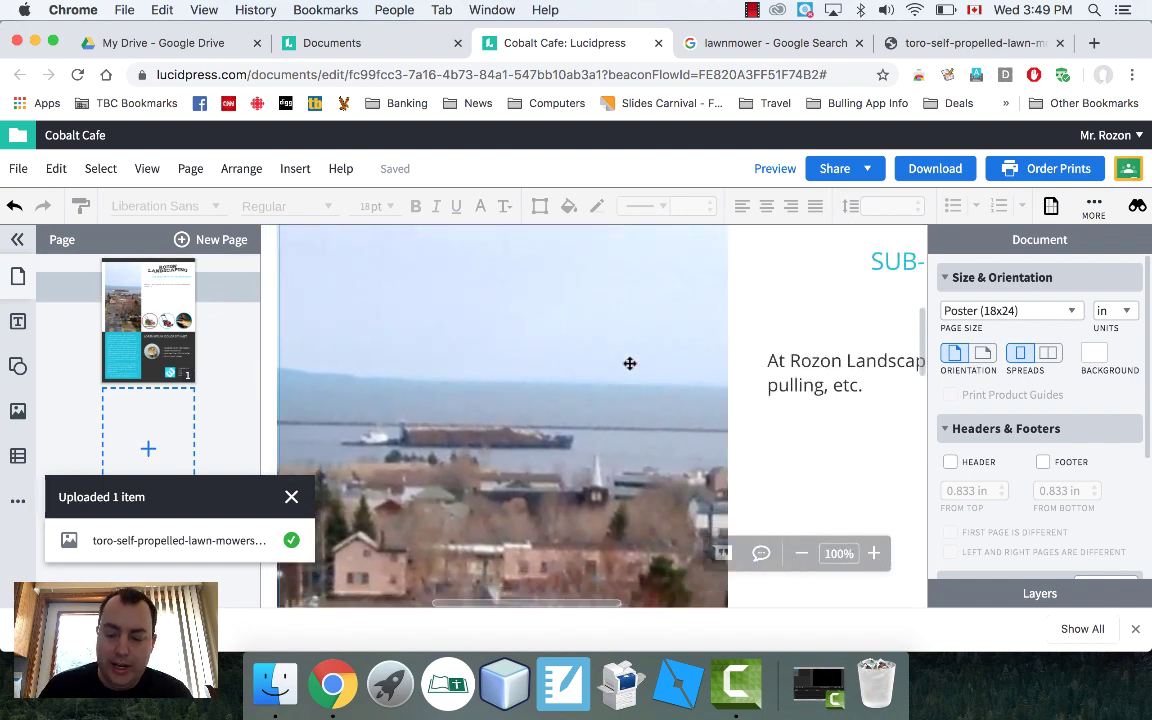
pyautogui.click(802, 556)
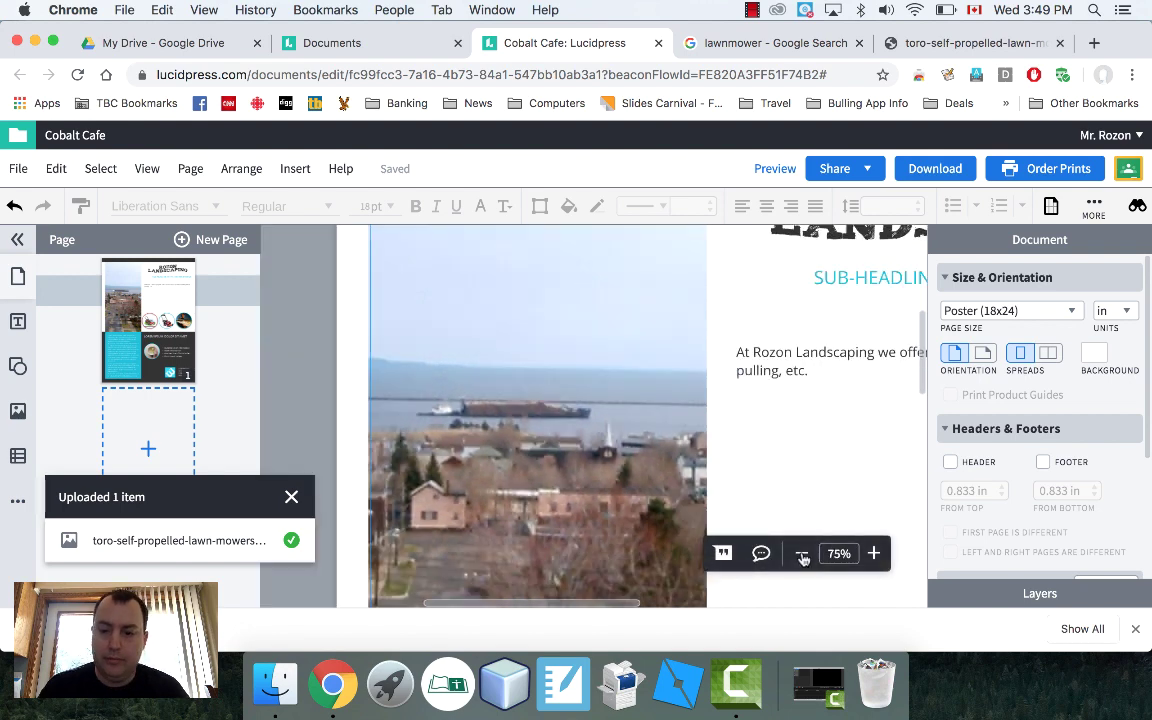
pyautogui.click(802, 556)
pyautogui.click(801, 553)
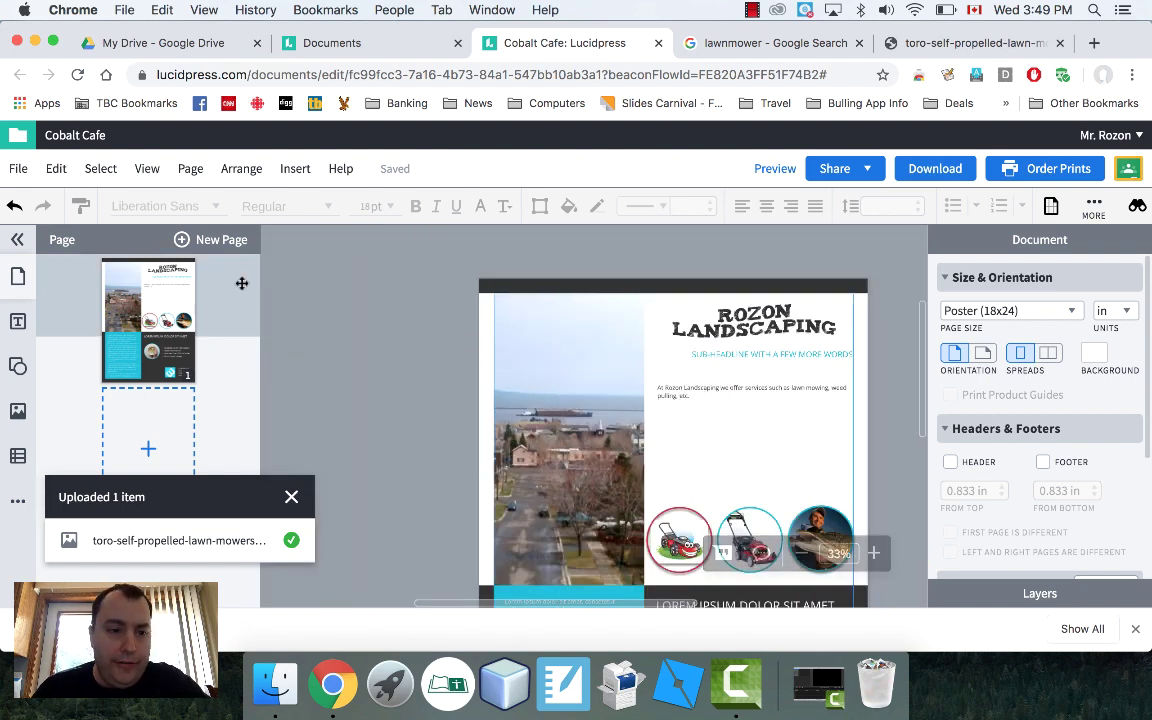
# Check where the poster is saved by browsing the files in My Documents.
pyautogui.click(18, 170)
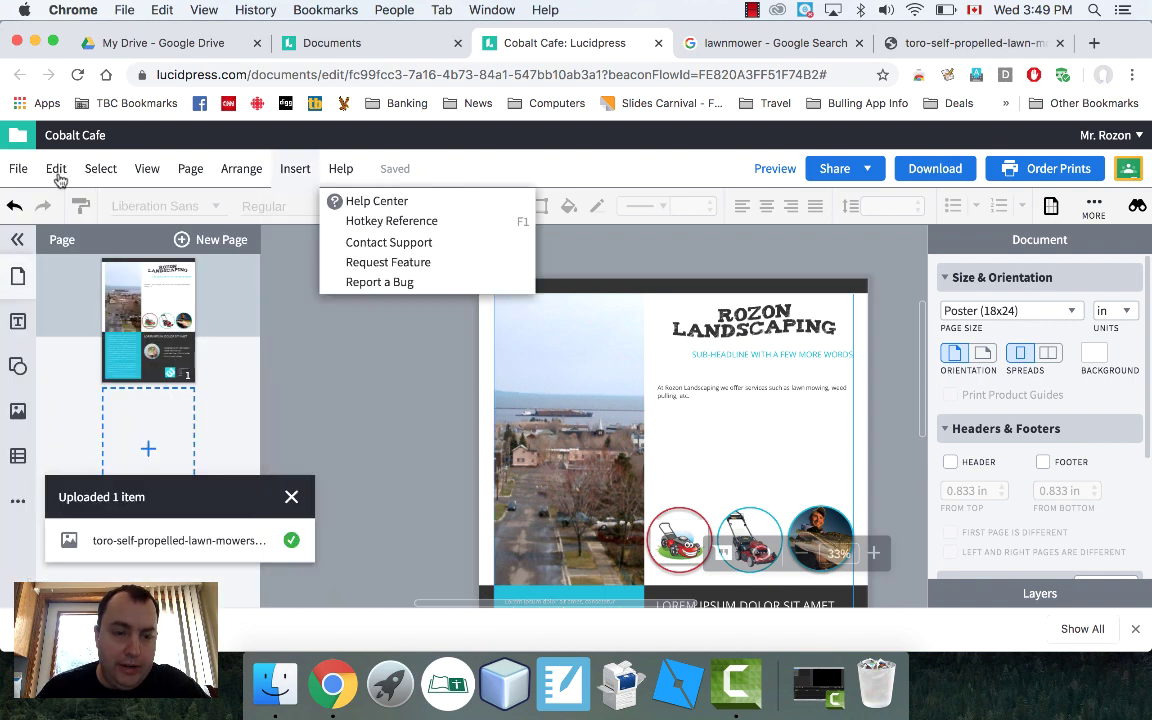
pyautogui.click(17, 142)
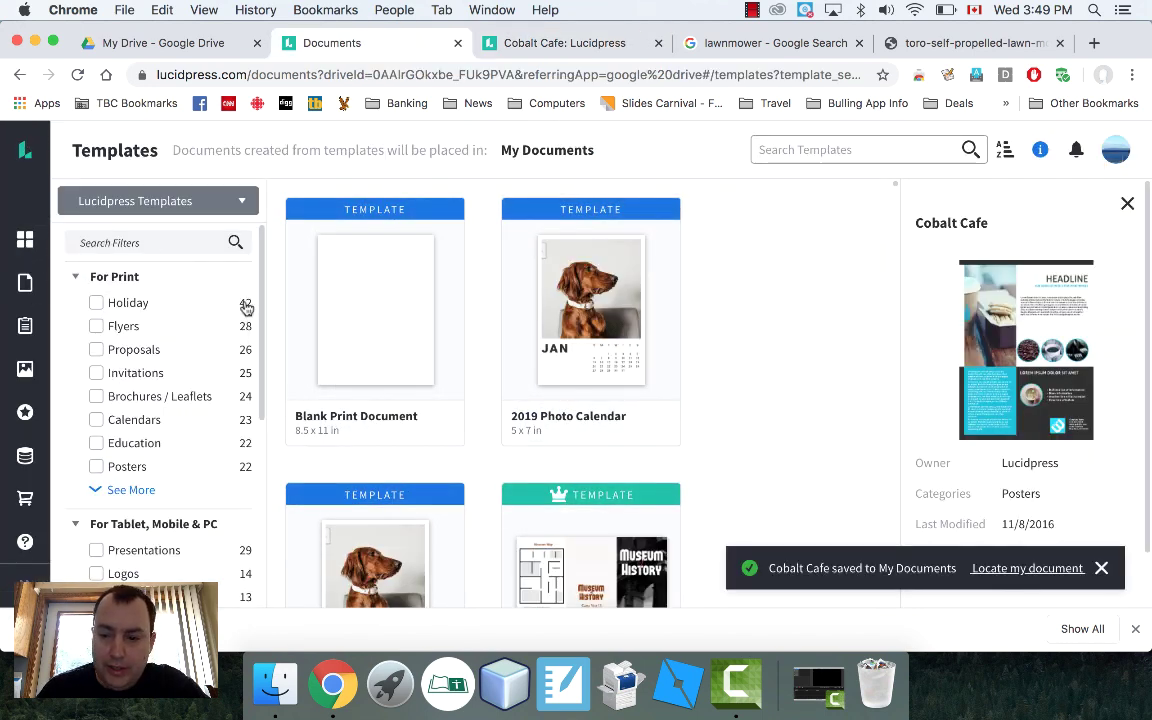
pyautogui.click(26, 286)
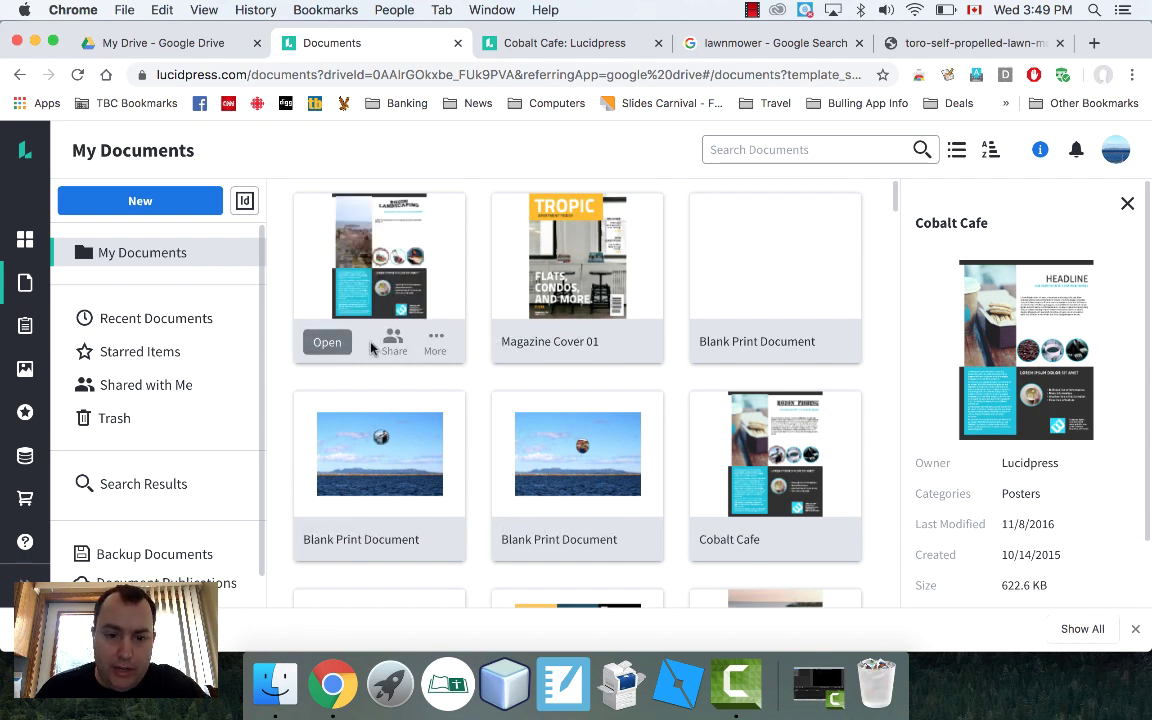
pyautogui.click(540, 45)
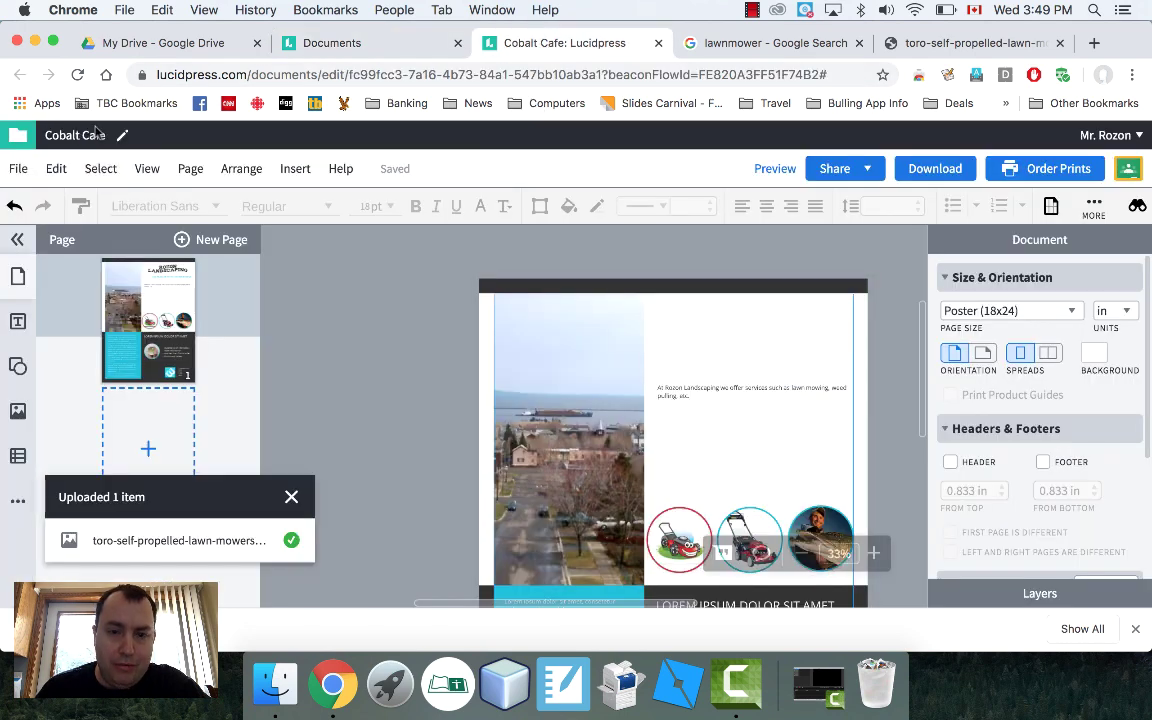
pyautogui.click(296, 37)
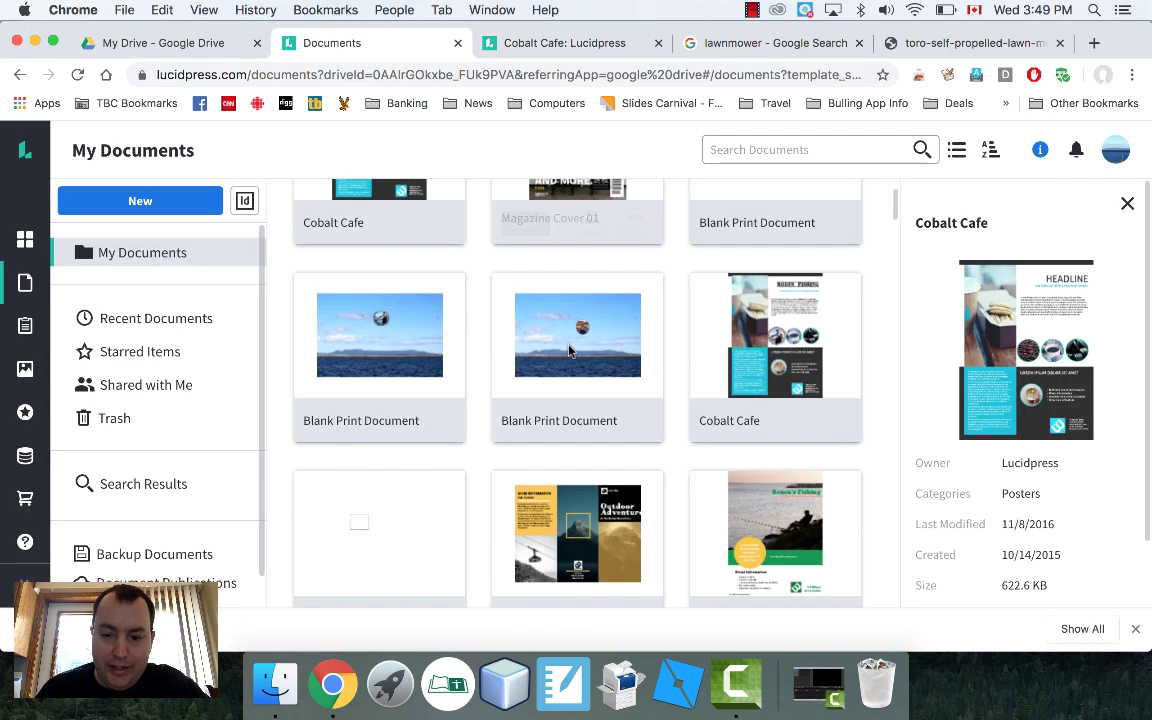
# Rename the Cobalt Cafe document as Rozon Landscaping Poster and check its entry in My Documents.
pyautogui.click(503, 44)
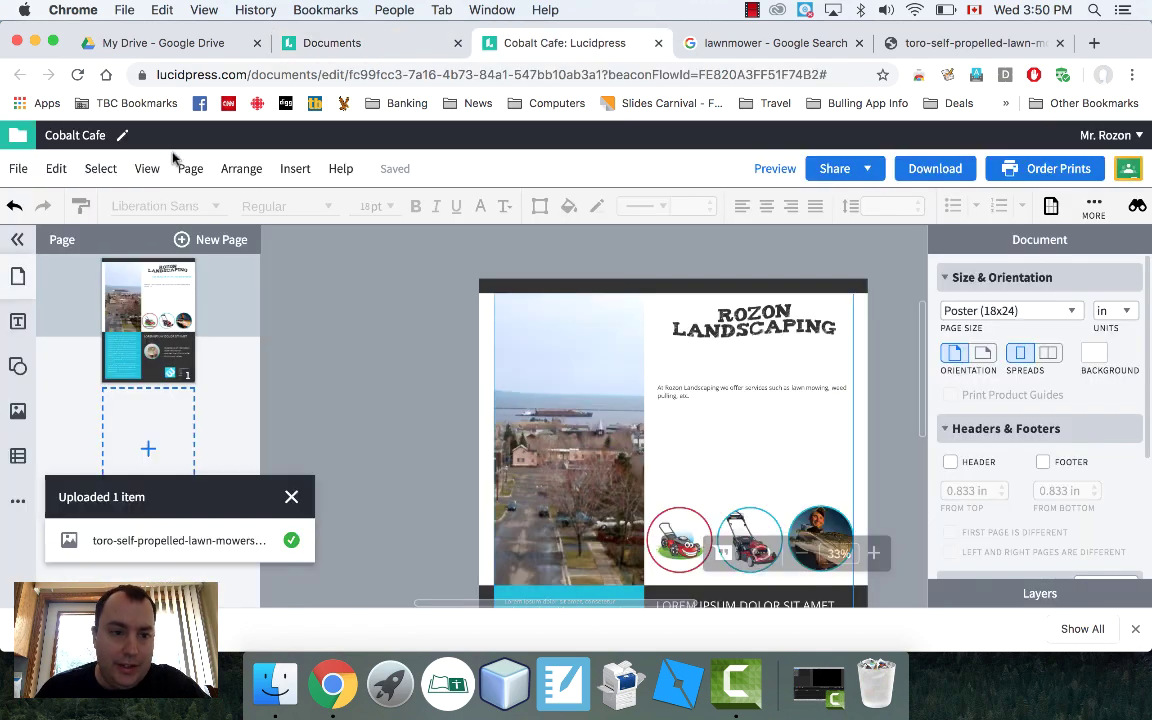
pyautogui.click(90, 139)
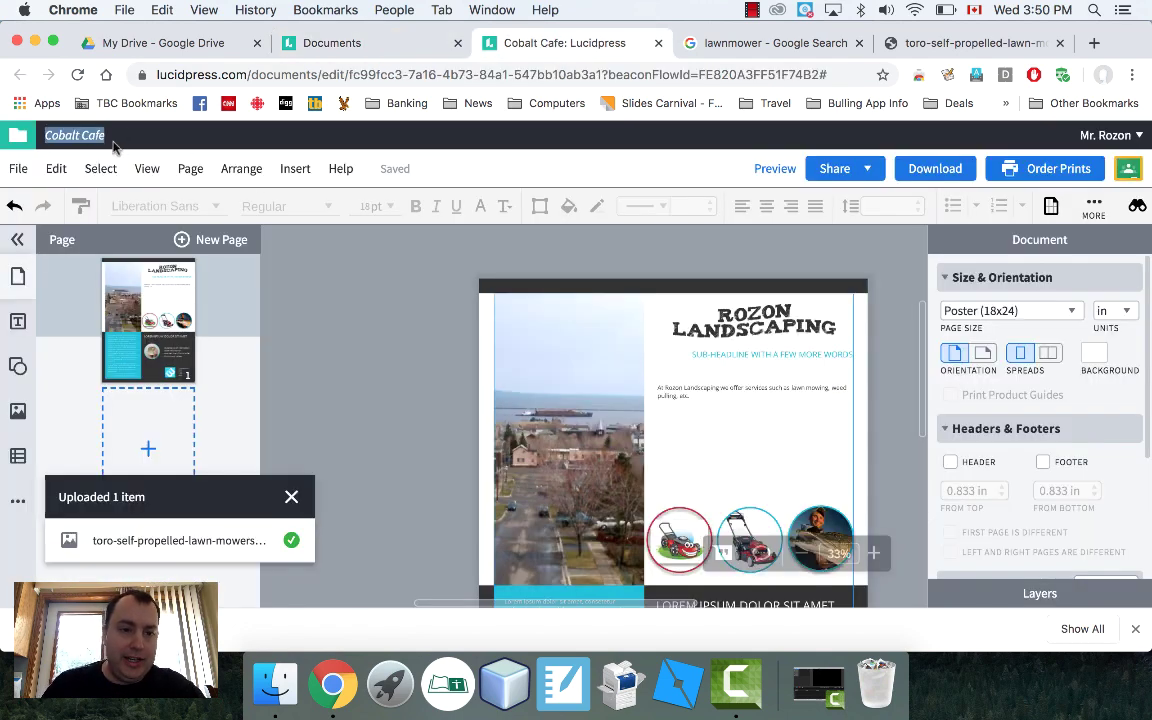
pyautogui.write('Rozon Land')
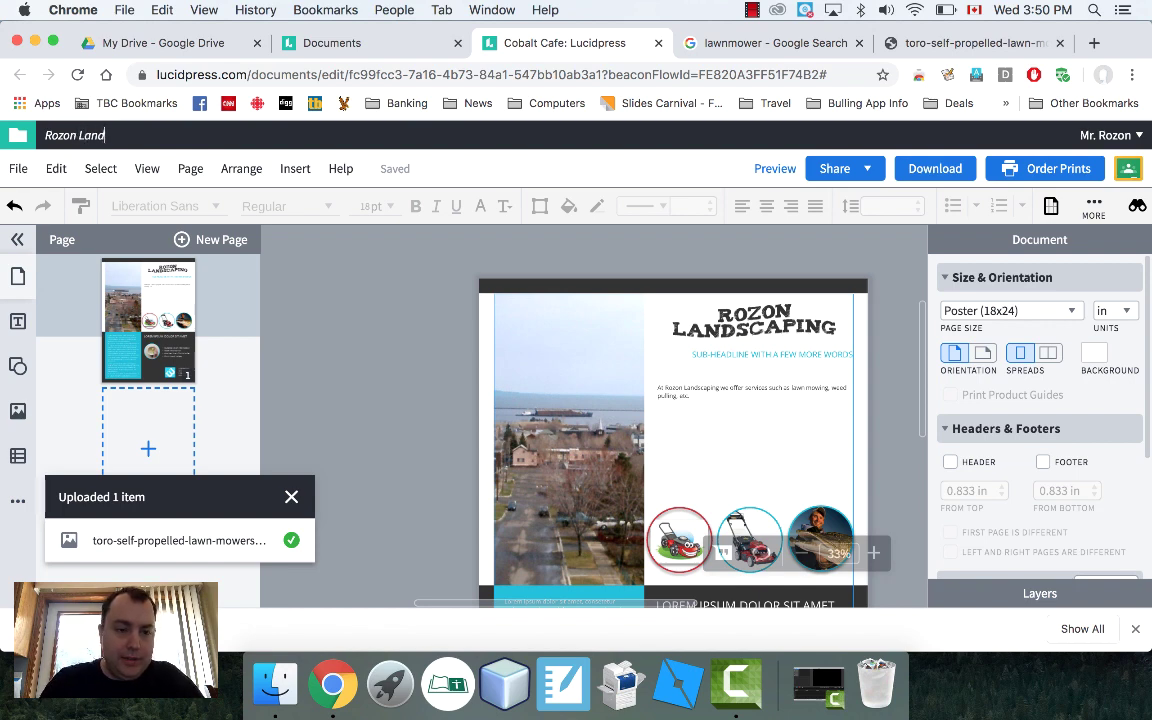
pyautogui.write('scaping Post')
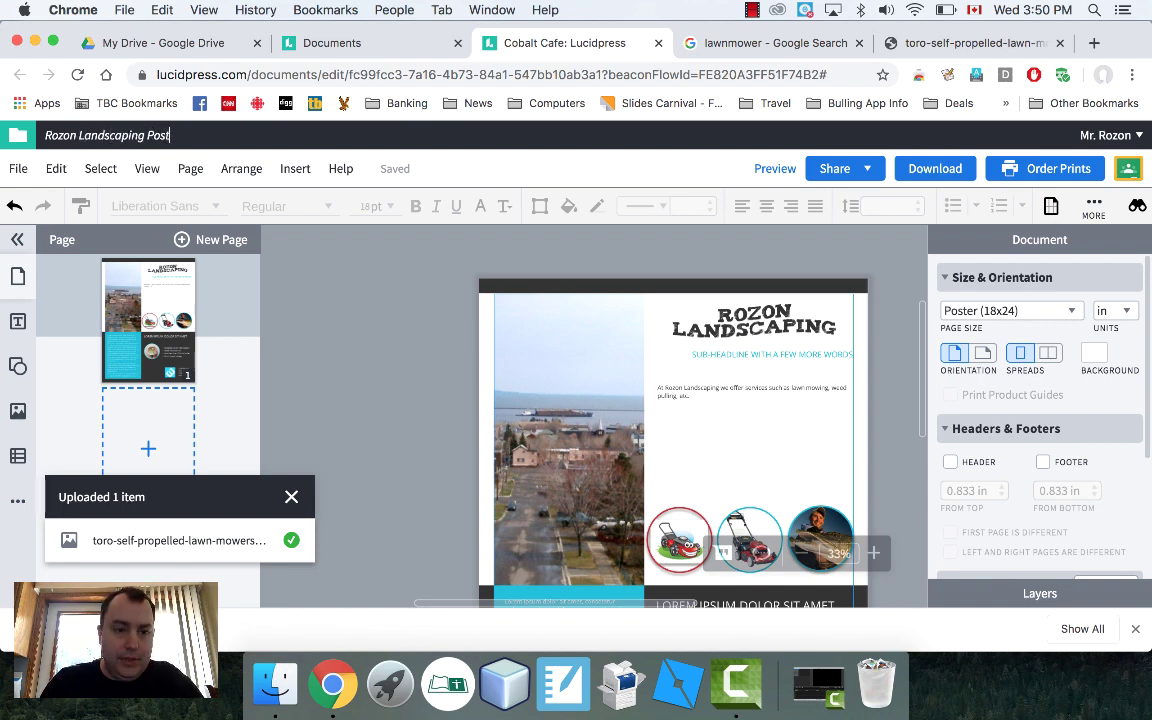
pyautogui.write('er')
pyautogui.press('Return')
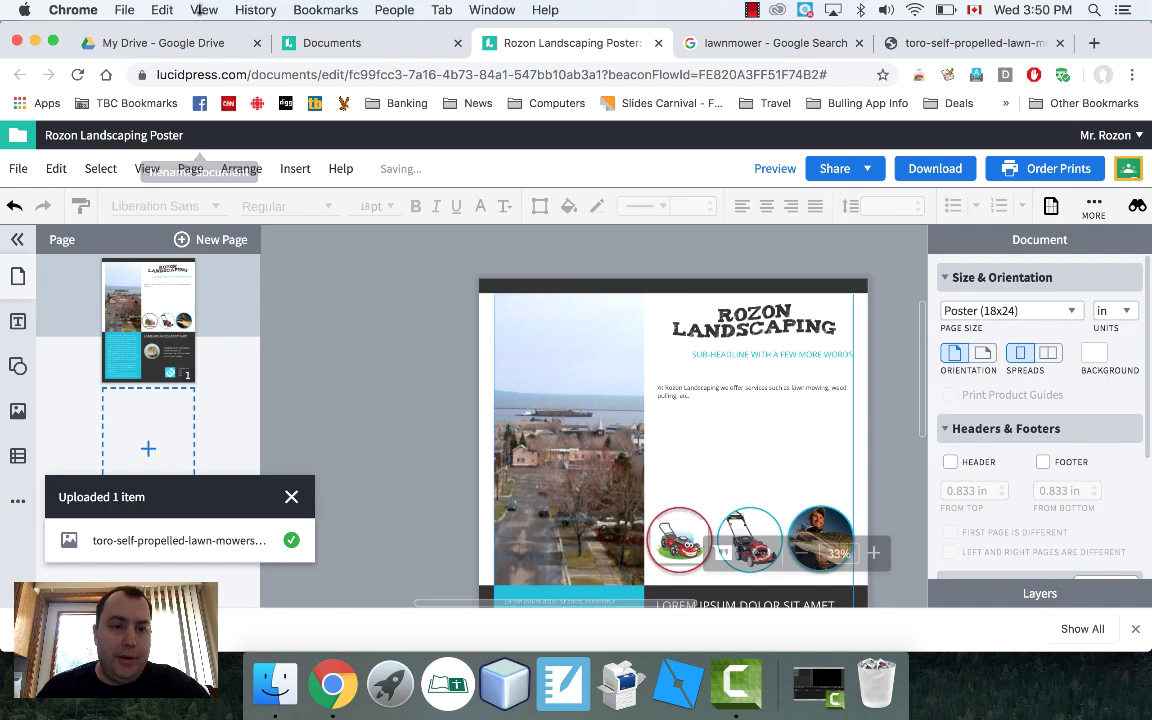
pyautogui.click(372, 52)
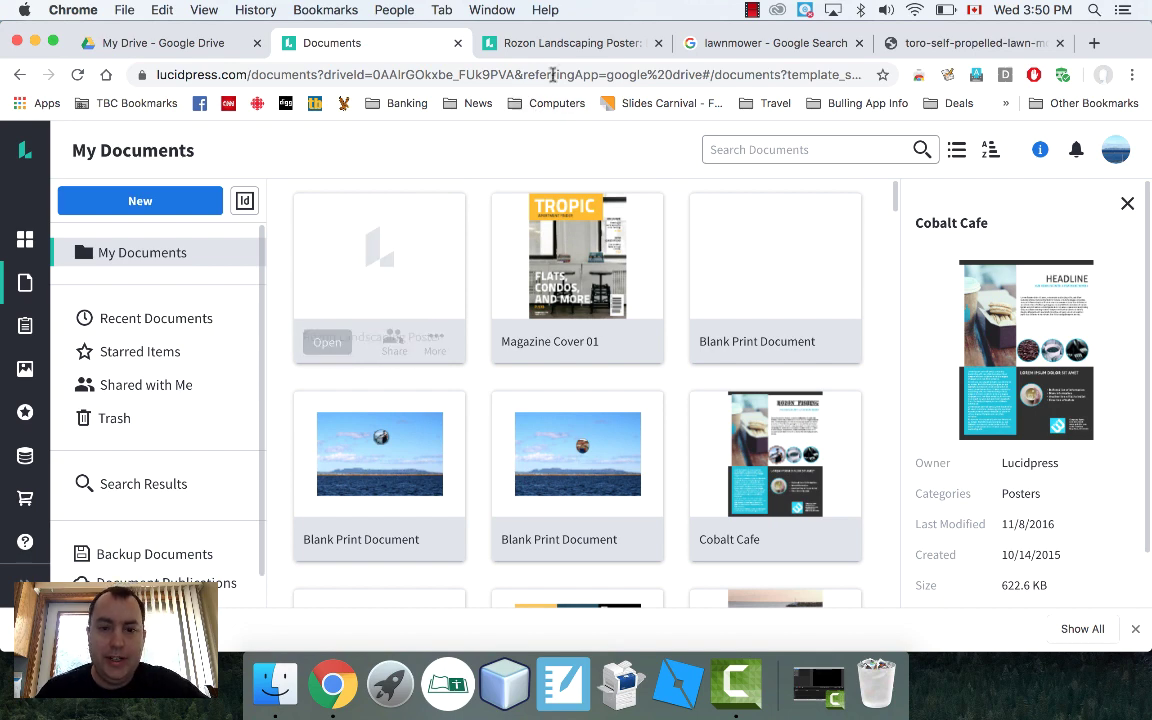
# Download all pages of the poster as a standard PDF at 300 DPI print resolution and save it to the Desktop as Rozon Landscaping Poster.
pyautogui.click(575, 50)
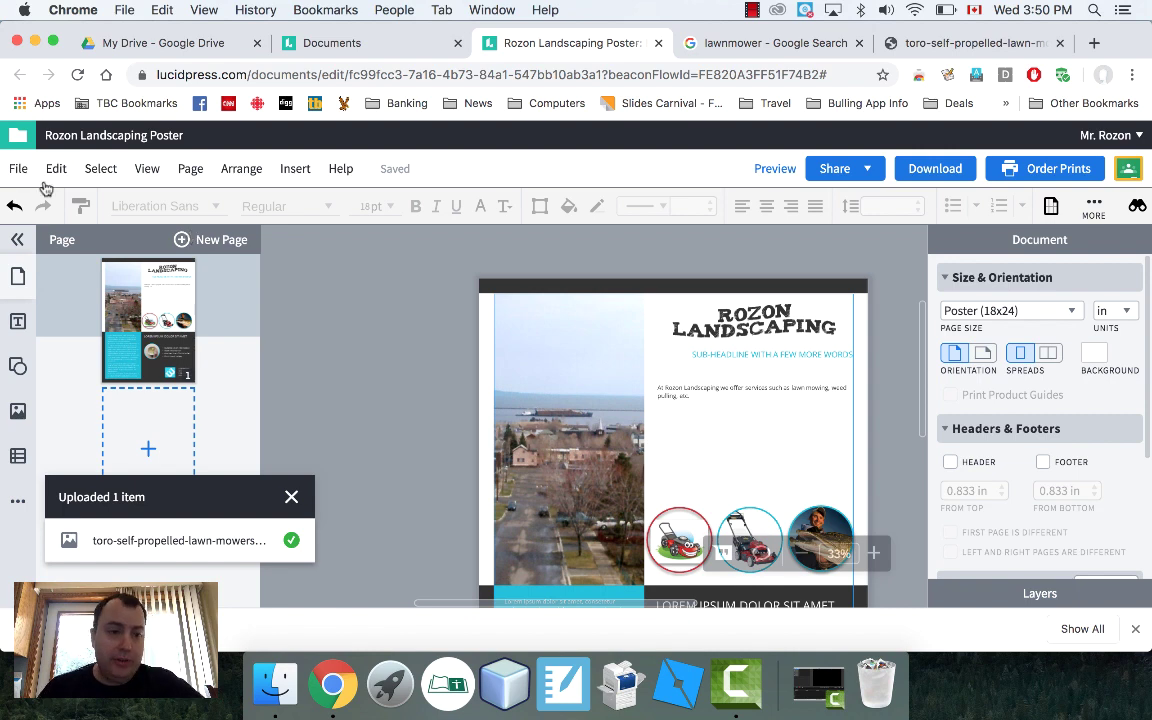
pyautogui.click(18, 168)
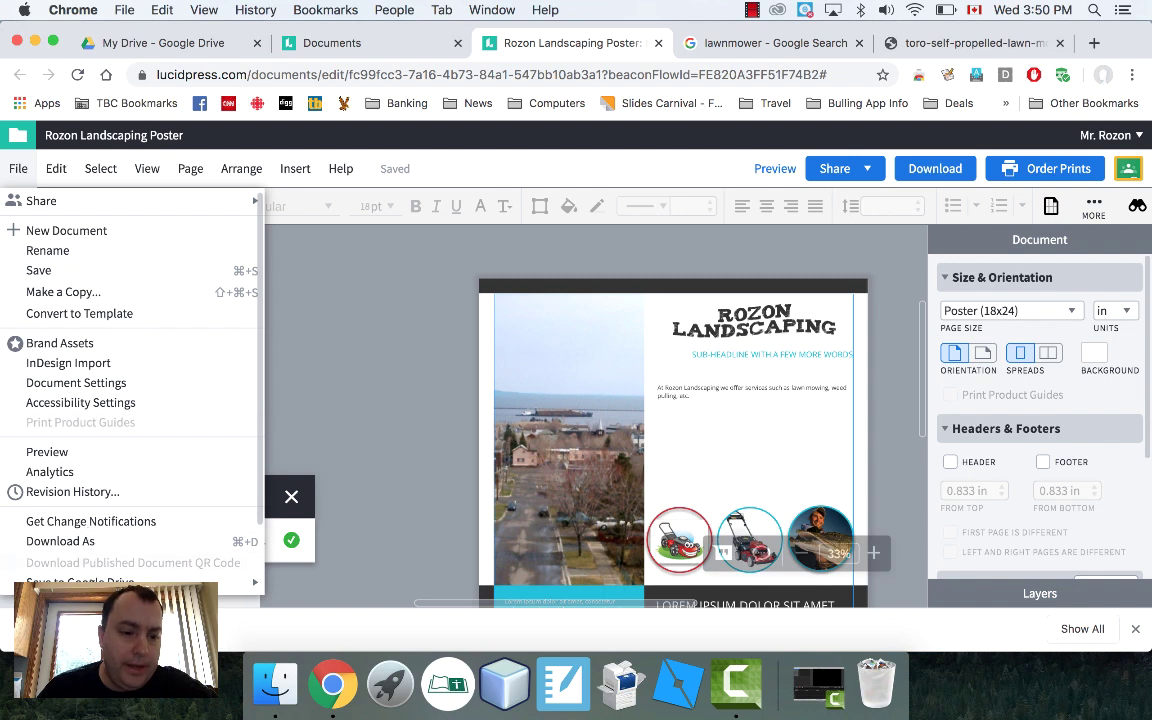
pyautogui.scroll(-1, 104, 492)
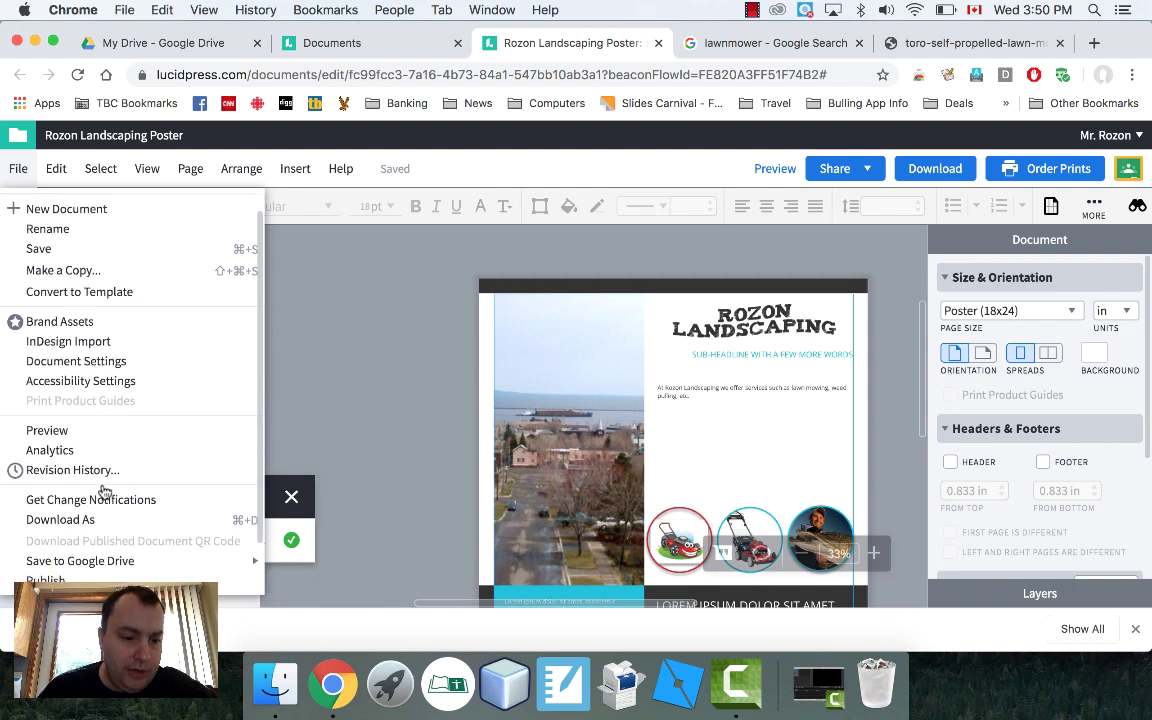
pyautogui.scroll(-1, 104, 492)
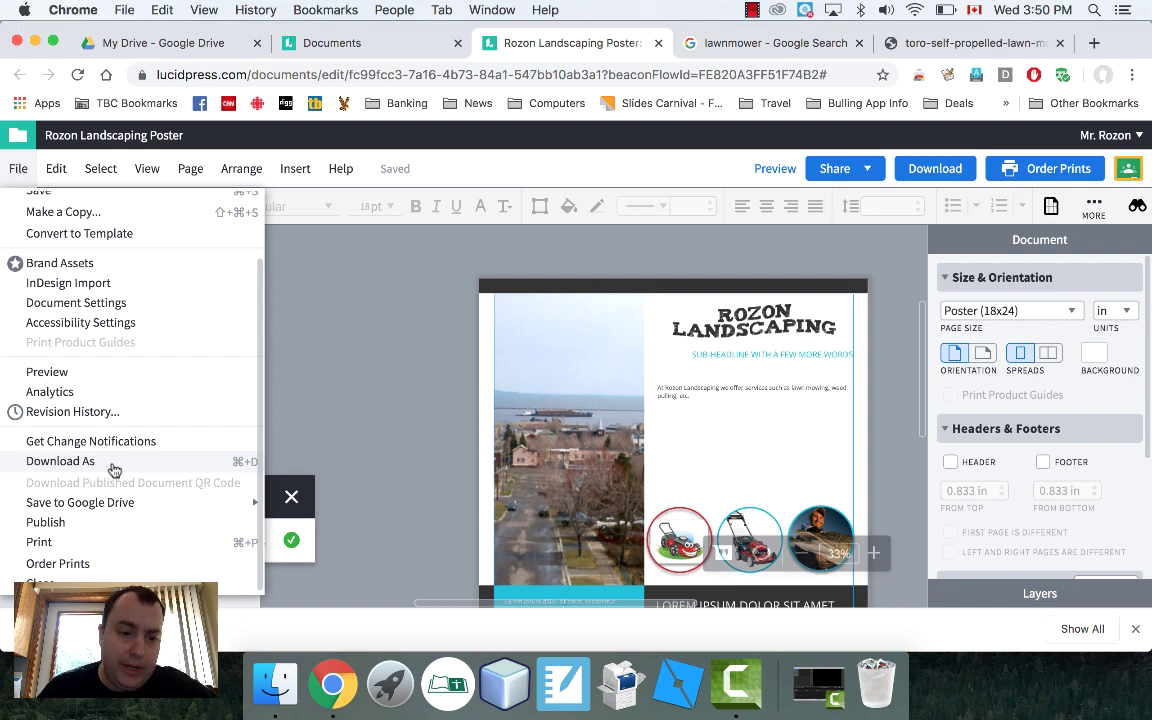
pyautogui.click(60, 461)
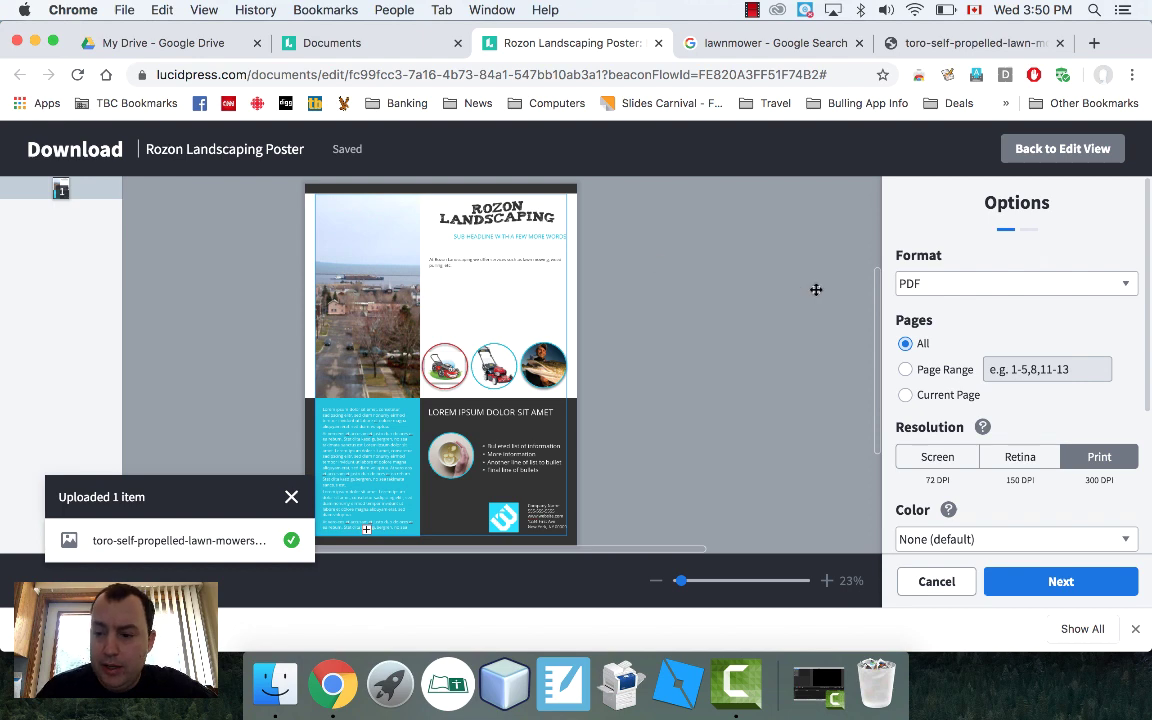
pyautogui.scroll(-3, 1004, 452)
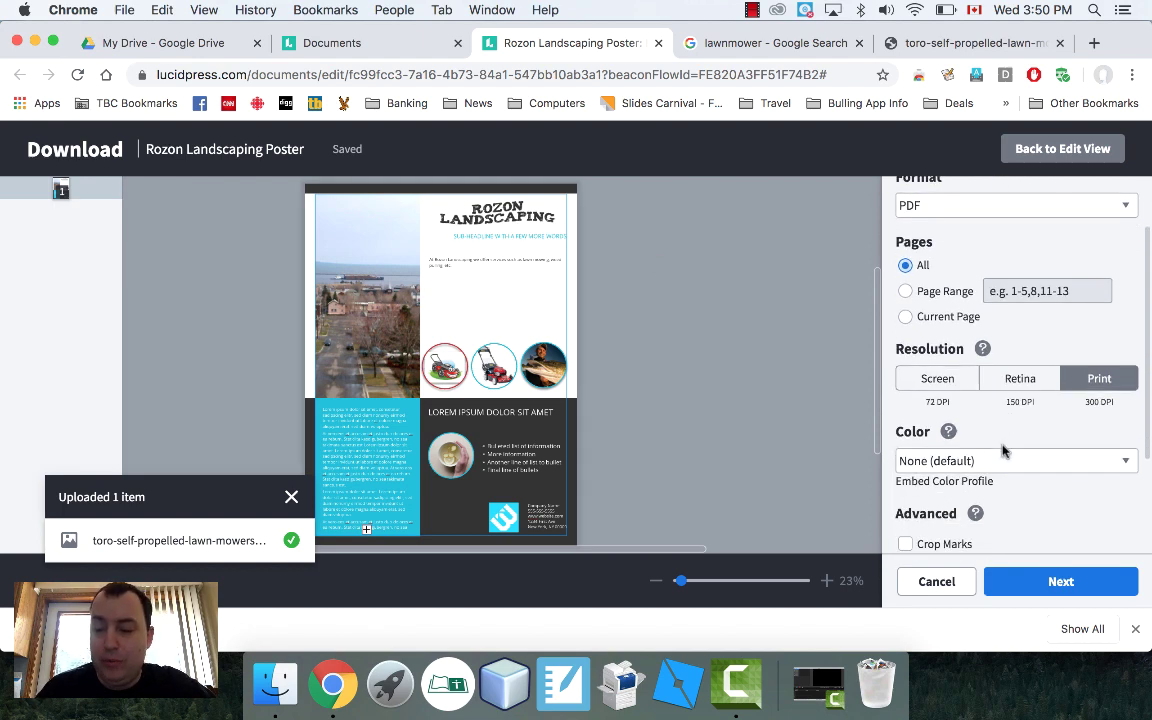
pyautogui.scroll(3, 1003, 450)
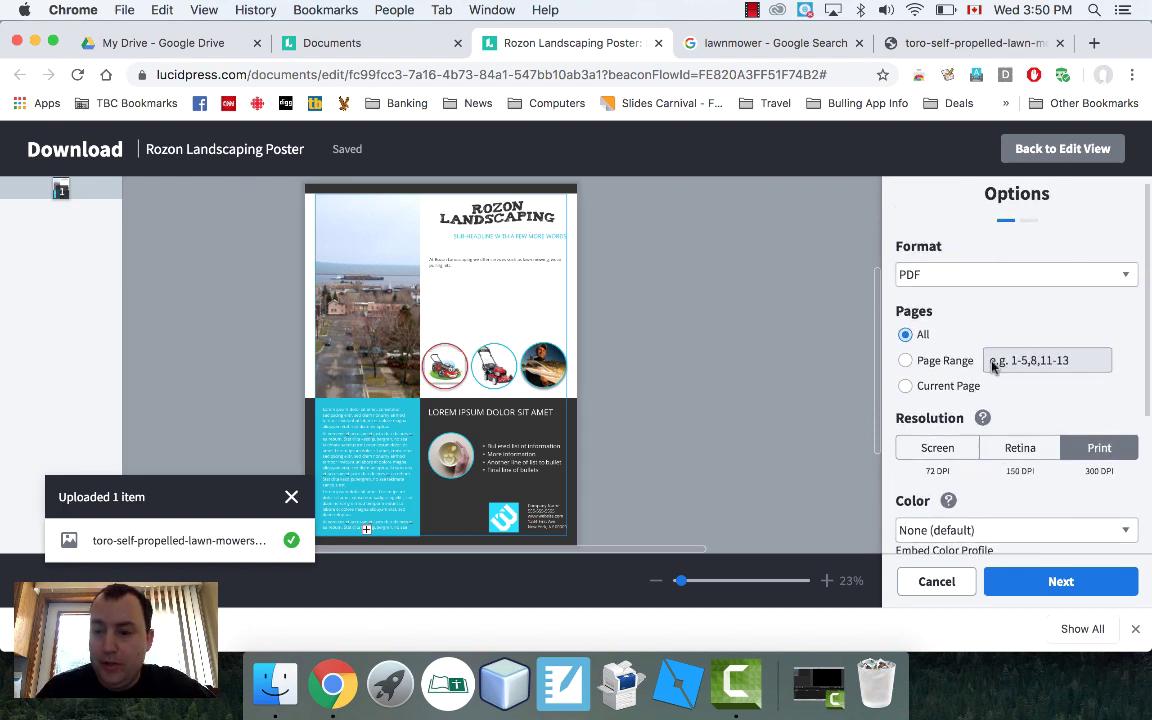
pyautogui.scroll(-5, 1003, 378)
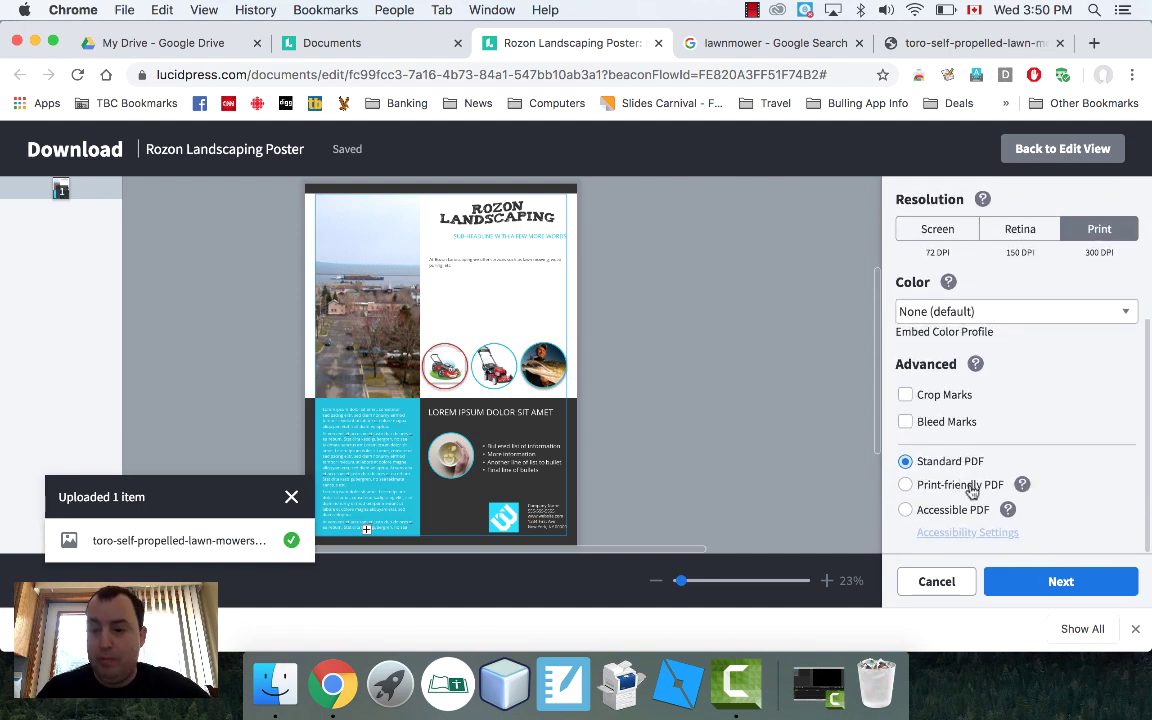
pyautogui.scroll(5, 960, 460)
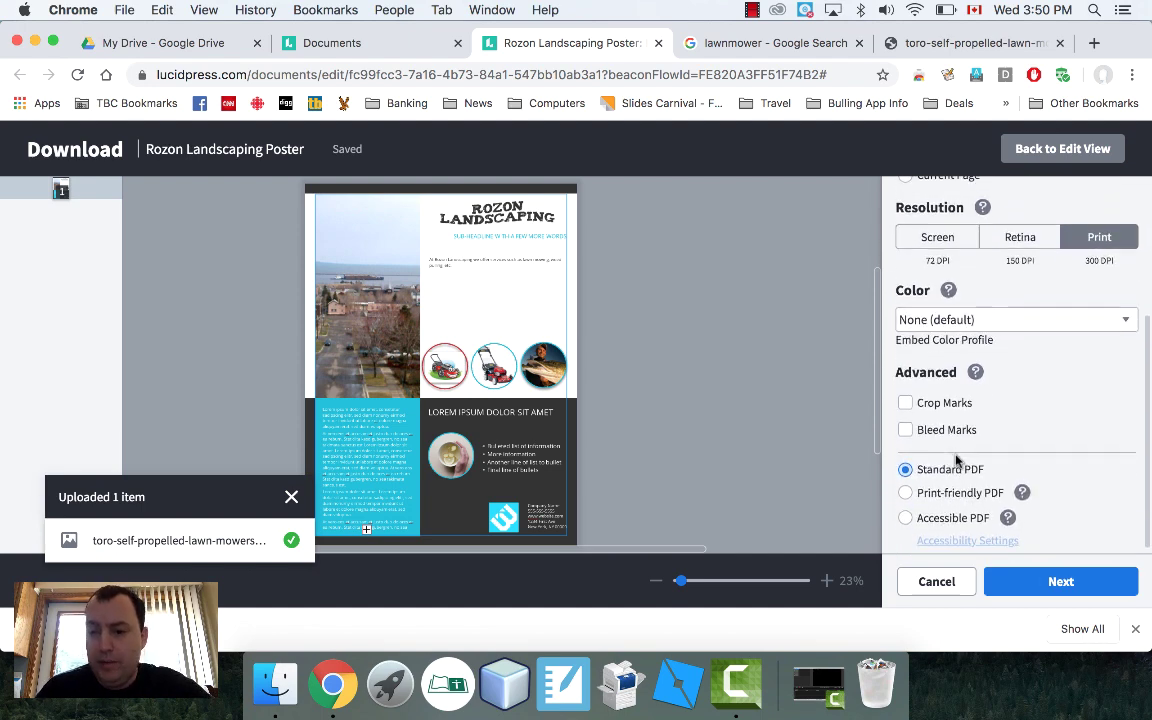
pyautogui.click(1031, 584)
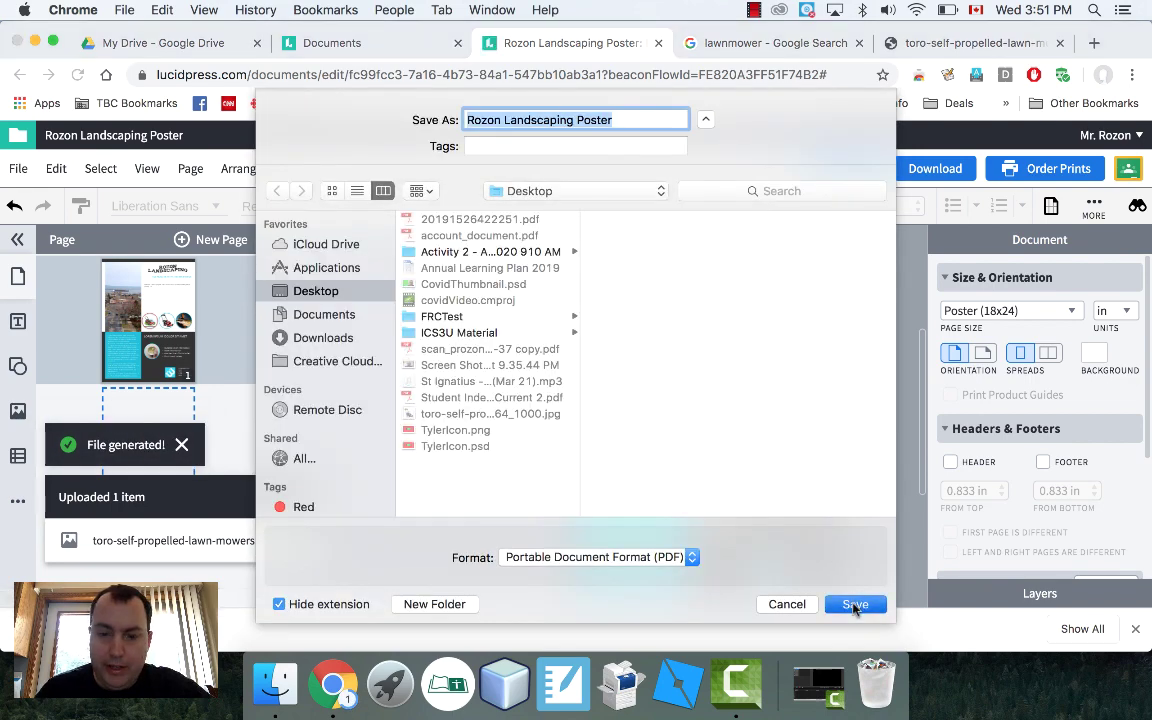
pyautogui.click(855, 604)
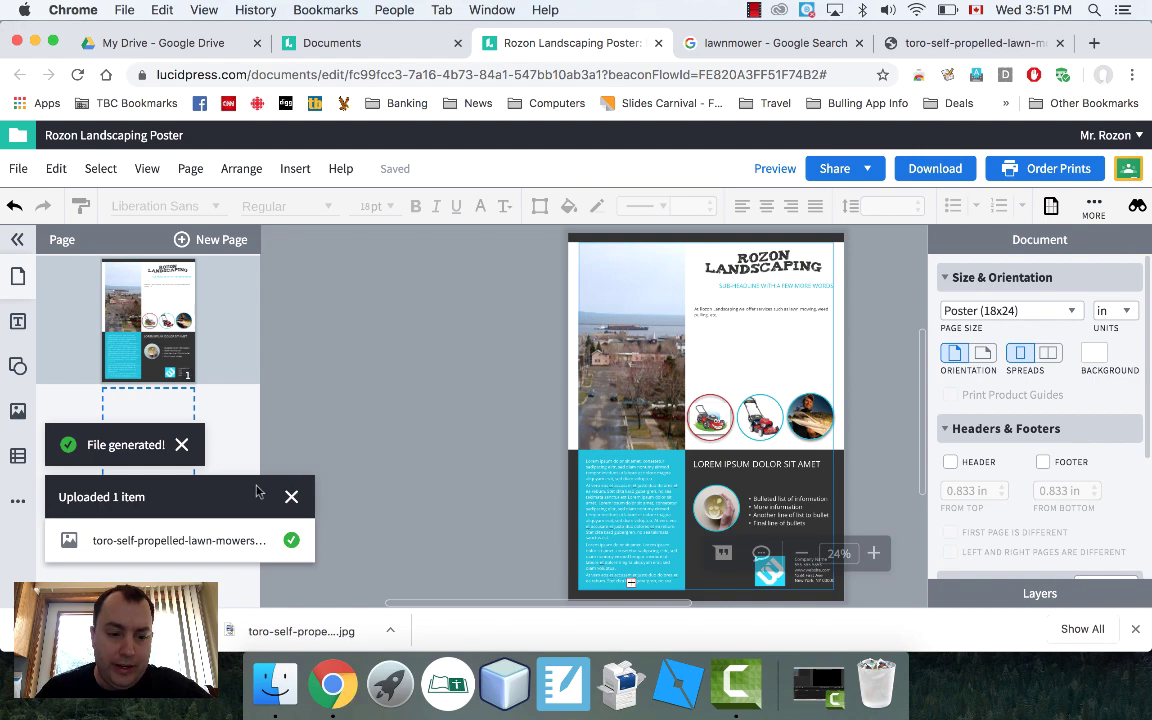
# Open the downloaded poster PDF from the desktop, examine its photos and text, and close it.
pyautogui.click(34, 43)
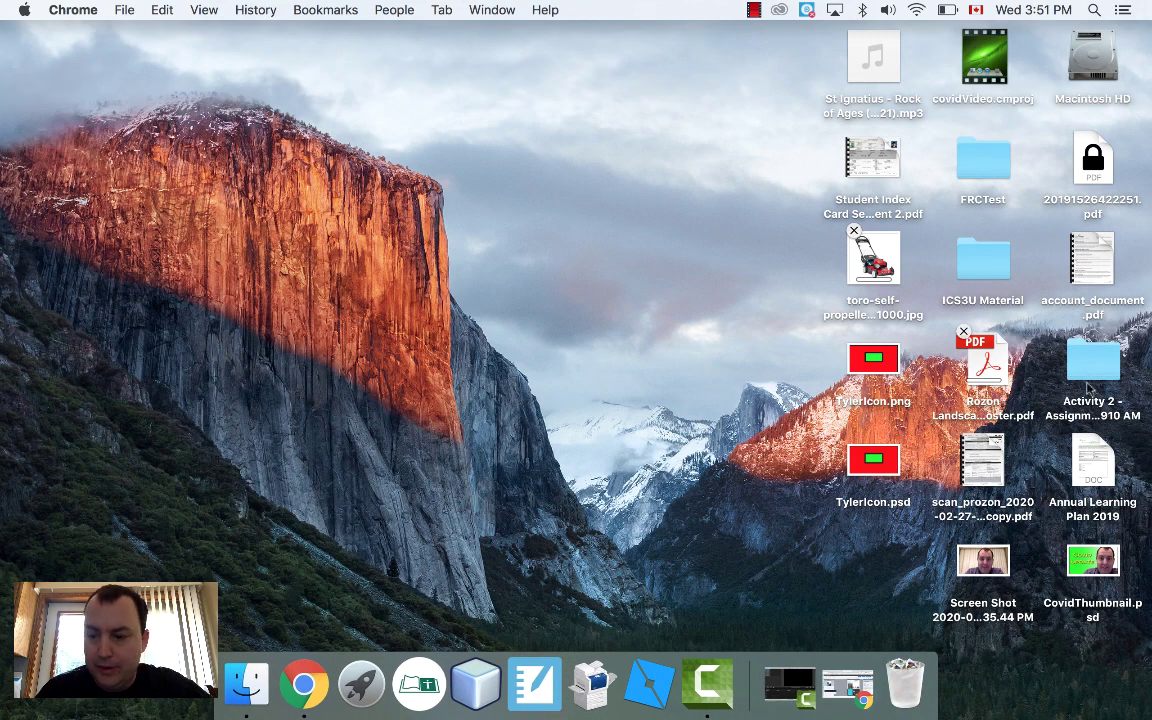
pyautogui.click(1003, 377)
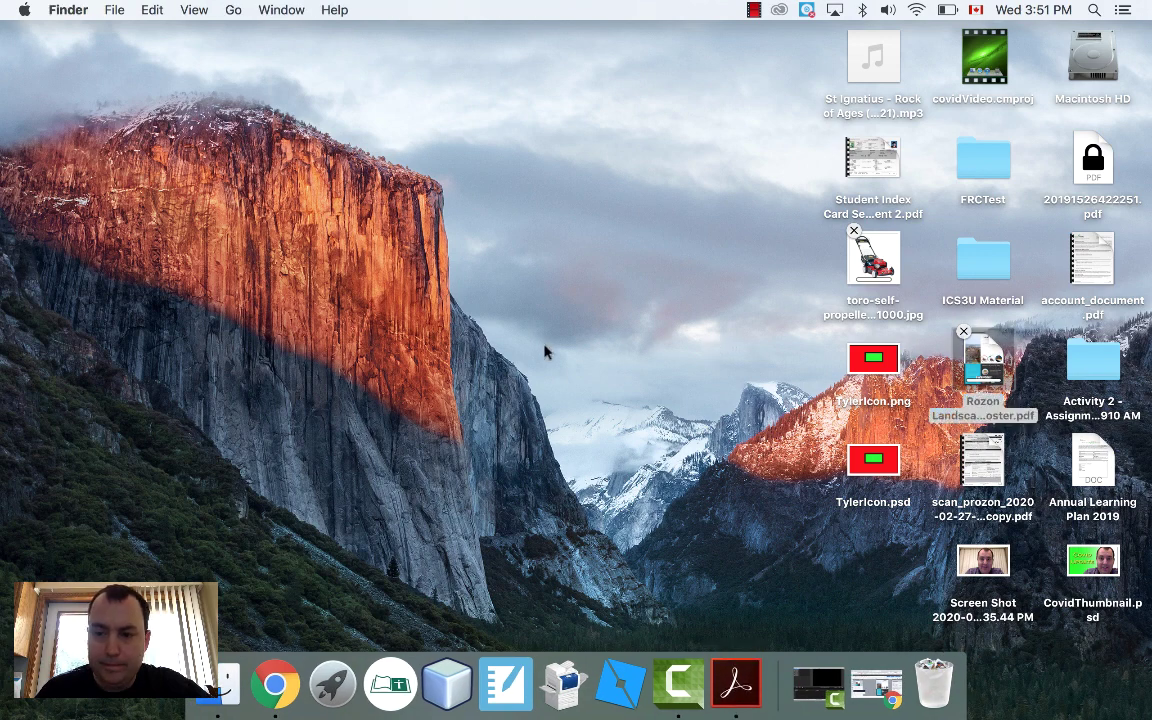
pyautogui.scroll(-5, 633, 368)
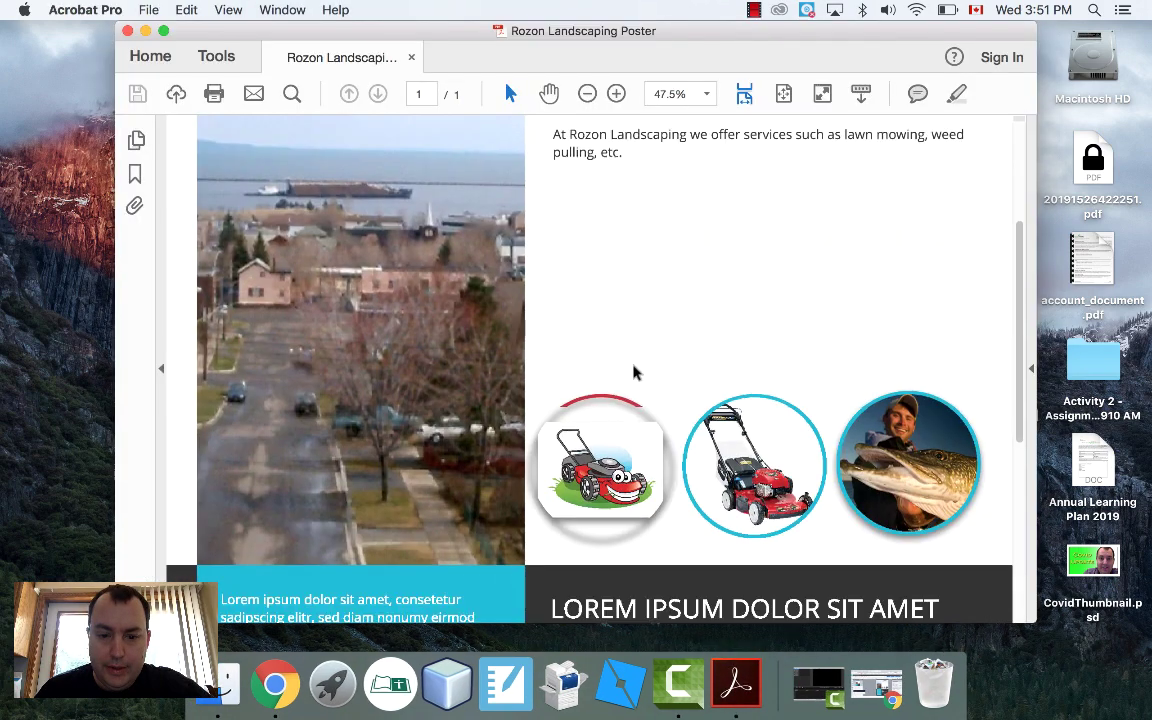
pyautogui.scroll(-3, 633, 372)
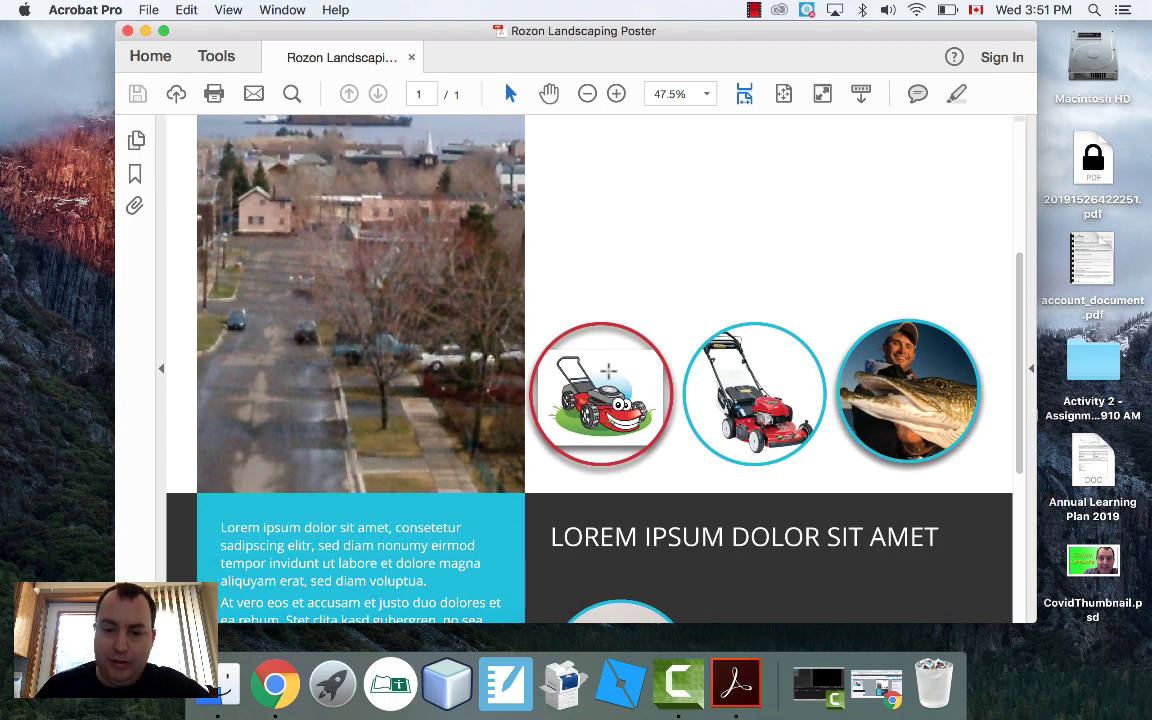
pyautogui.click(127, 31)
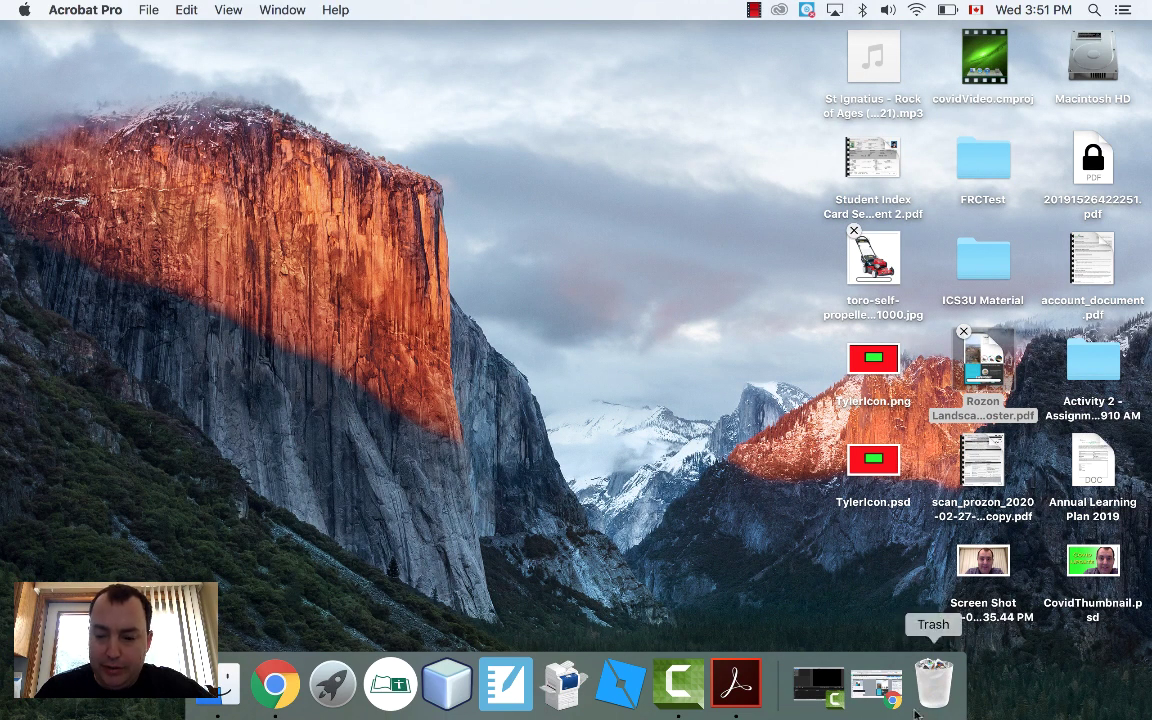
# Switch back to Chrome, close the poster document, and return to My Documents.
pyautogui.click(876, 685)
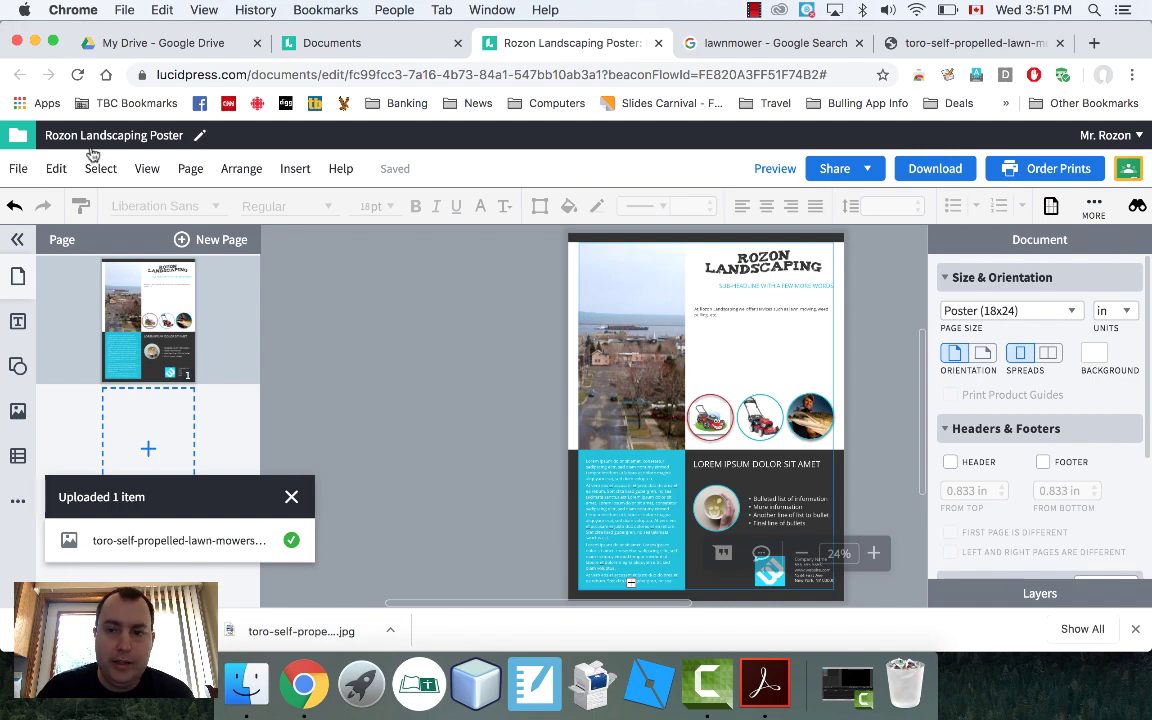
pyautogui.press('super+w')
pyautogui.click(352, 43)
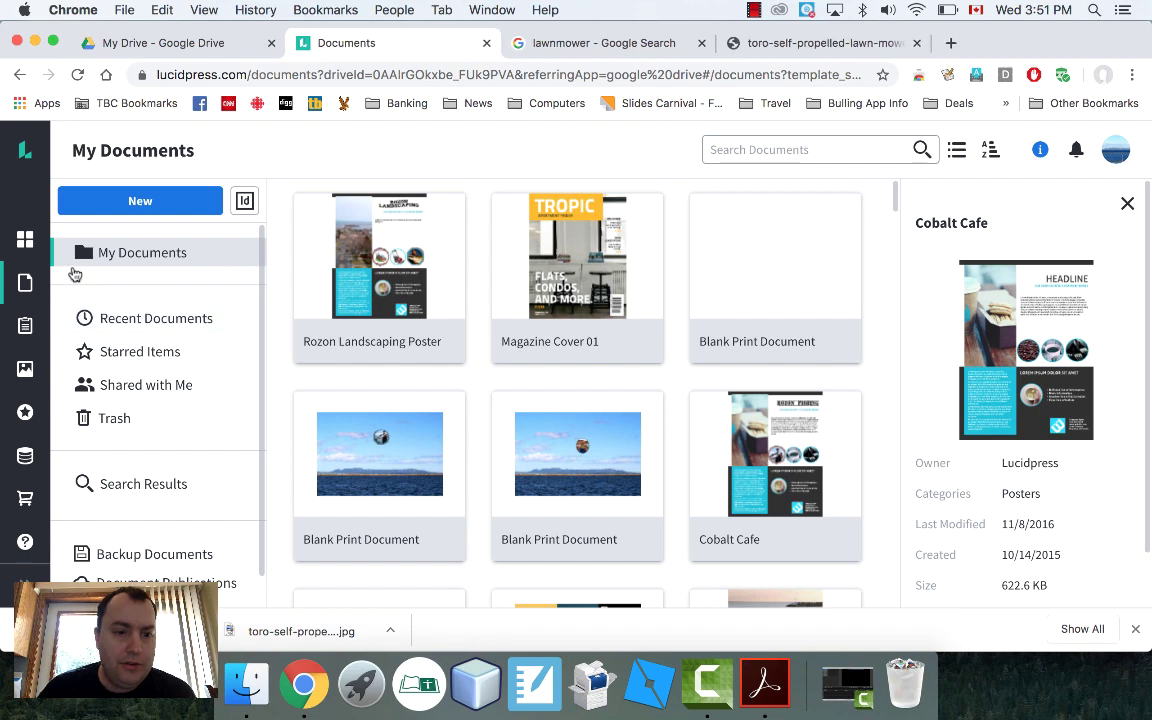
# Create a new document from the Alpine Vista template in the Brochures / Leaflets print category.
pyautogui.click(115, 203)
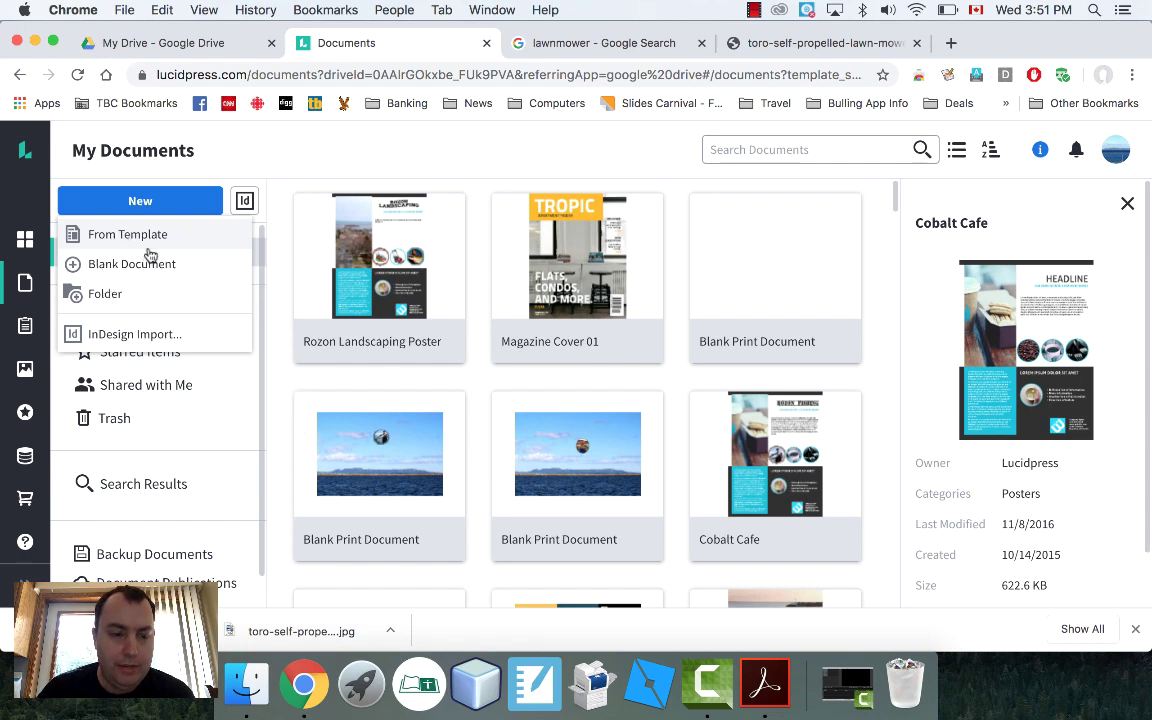
pyautogui.click(120, 236)
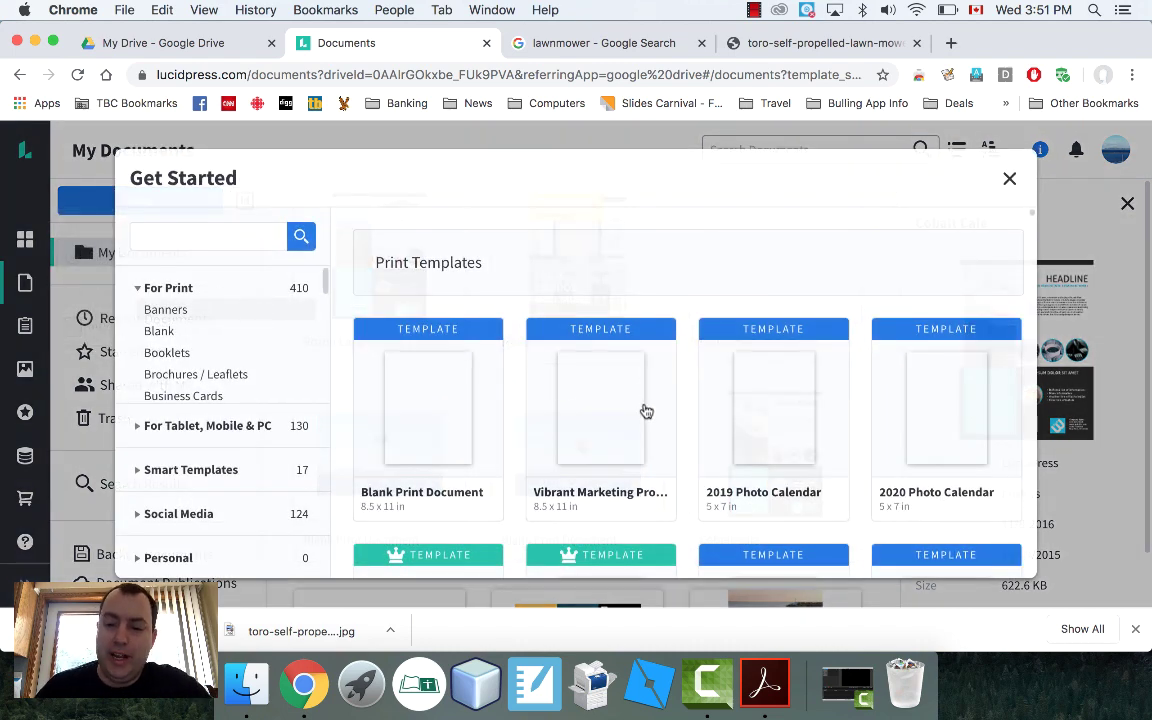
pyautogui.scroll(-1, 520, 392)
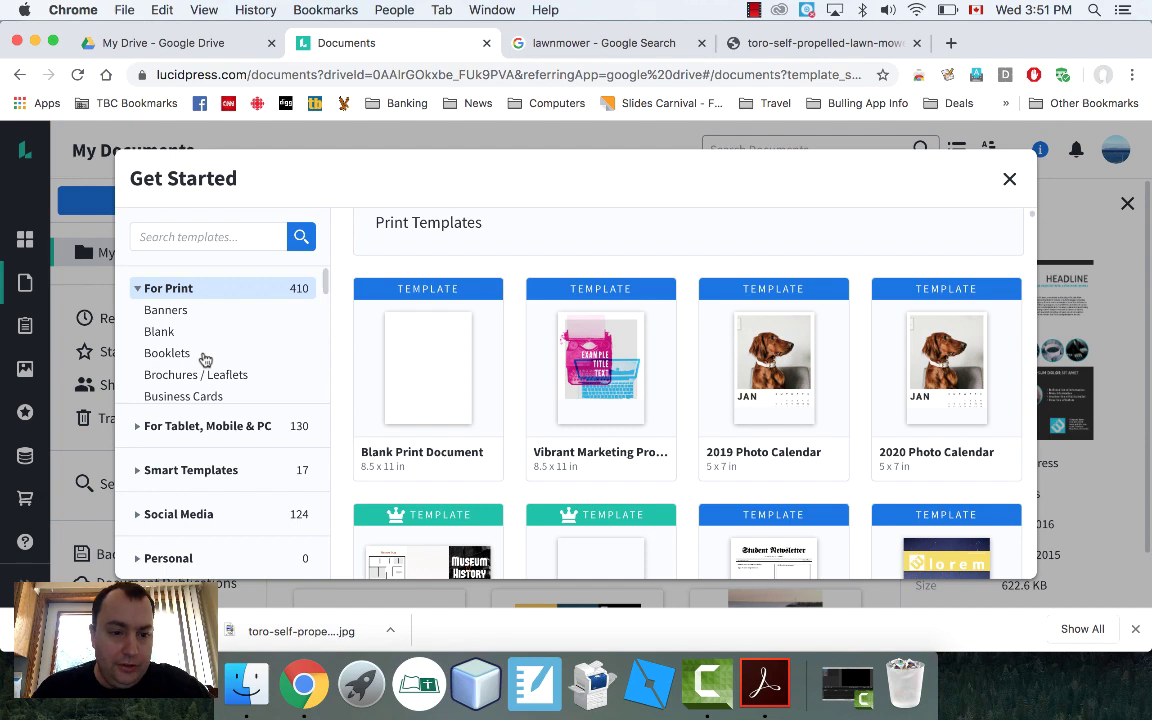
pyautogui.scroll(-1, 190, 360)
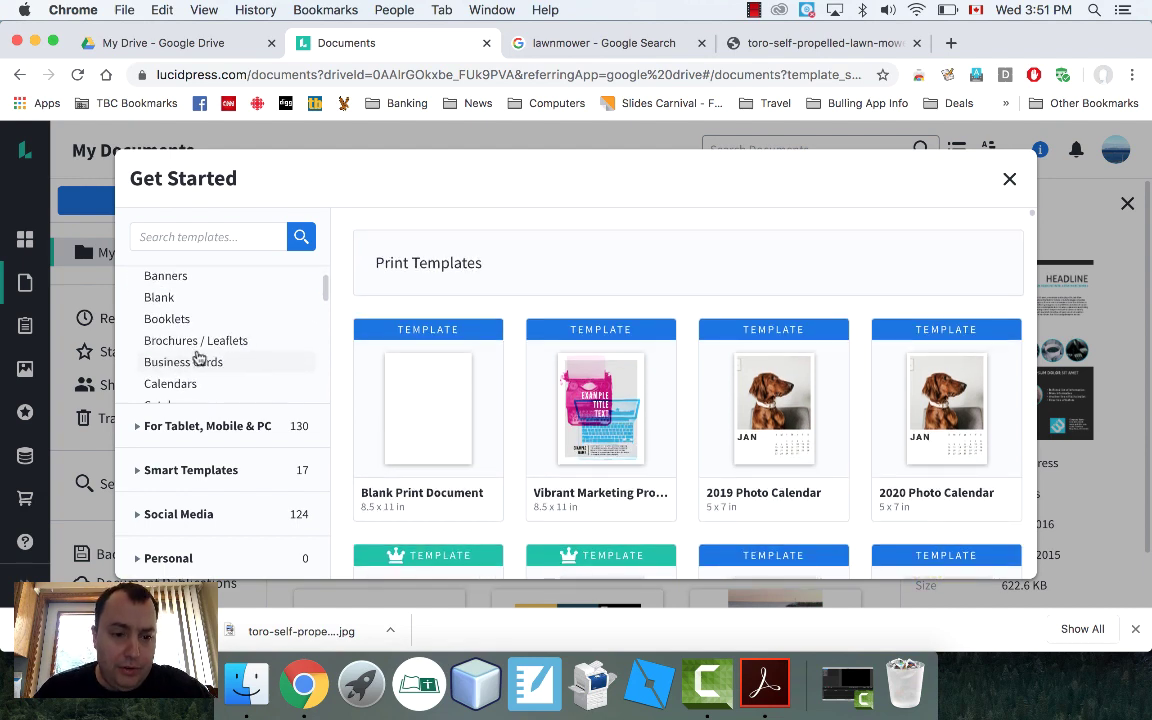
pyautogui.click(160, 340)
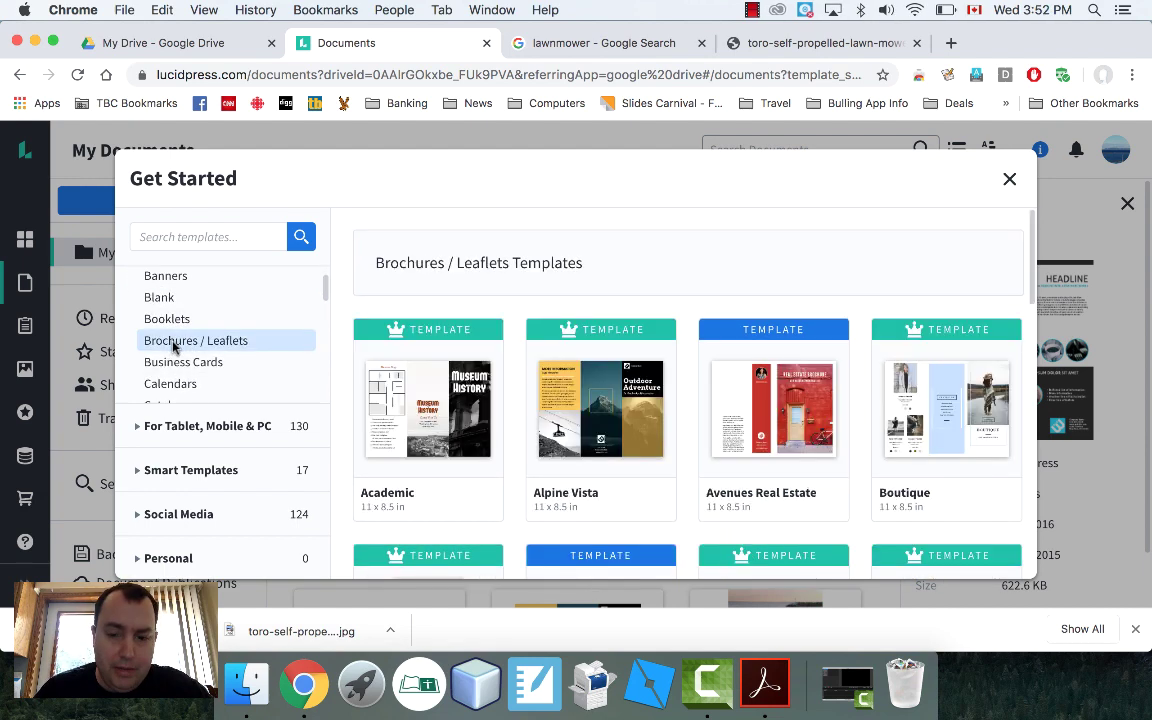
pyautogui.scroll(-2, 601, 413)
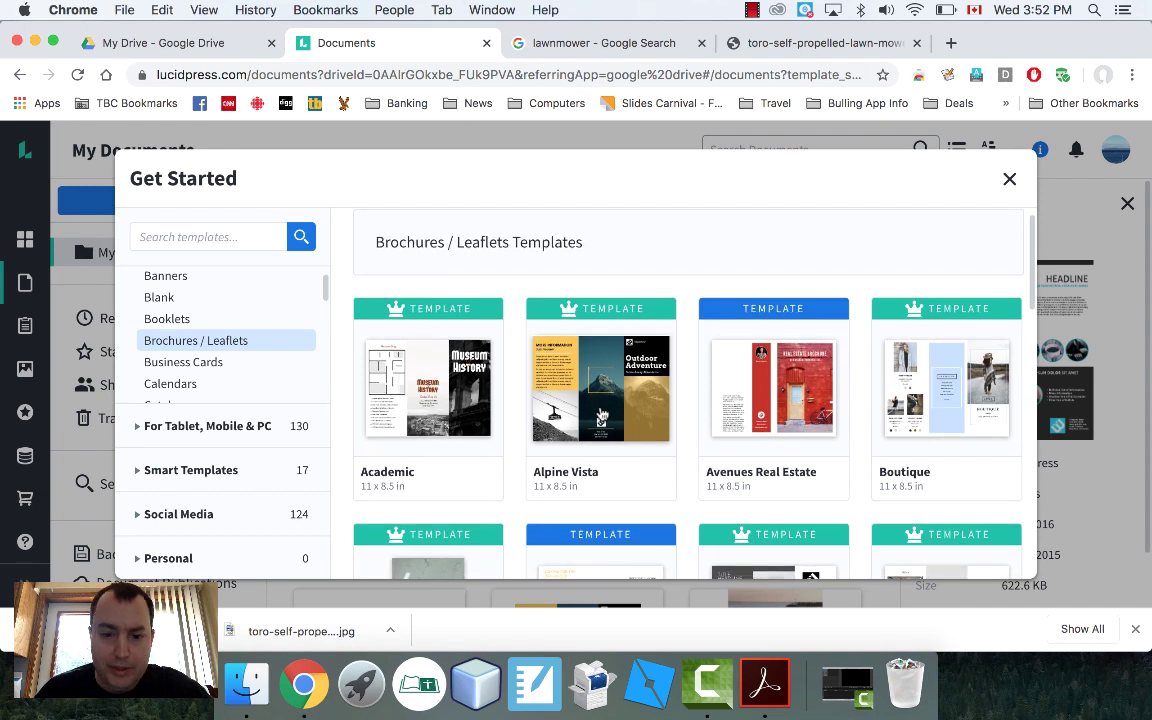
pyautogui.click(628, 345)
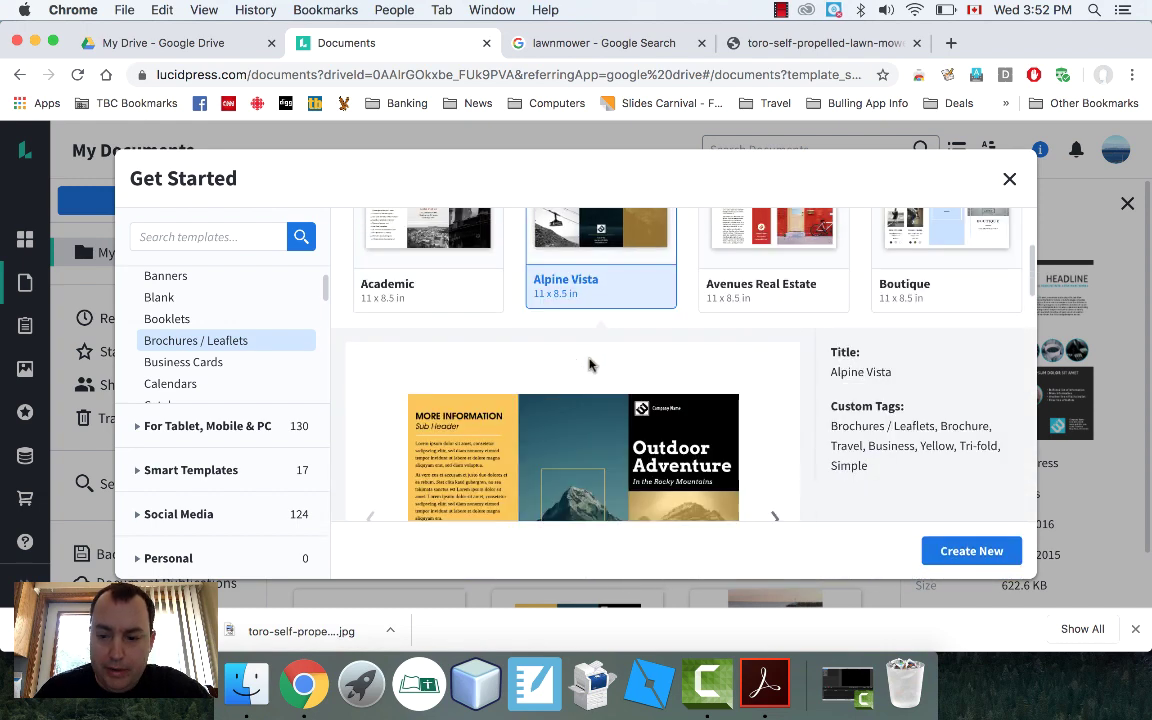
pyautogui.click(977, 558)
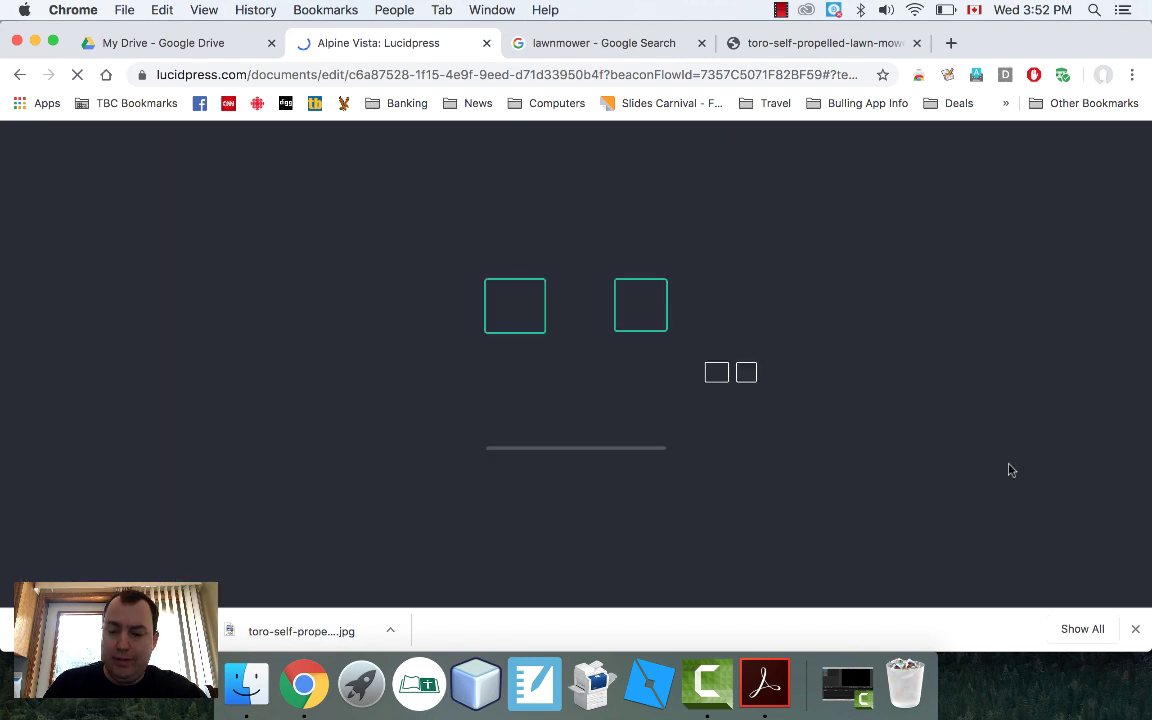
# Dismiss the browser's downloads bar and look over both pages of the Alpine Vista brochure.
pyautogui.click(1136, 631)
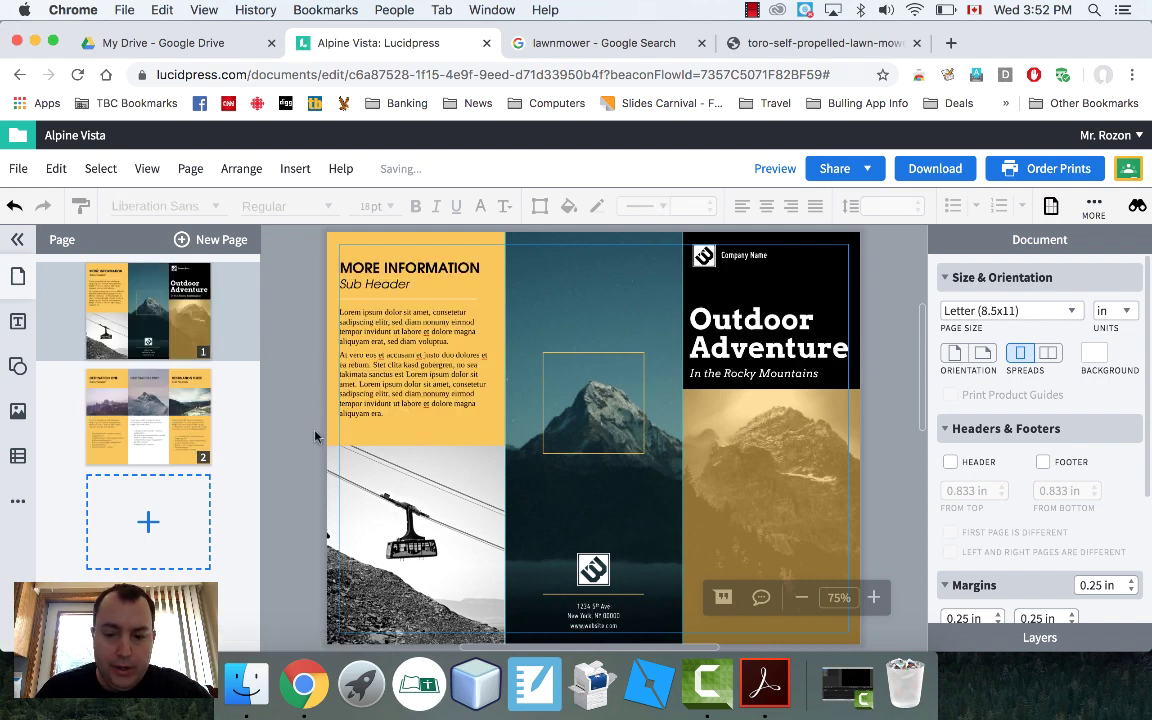
pyautogui.click(165, 408)
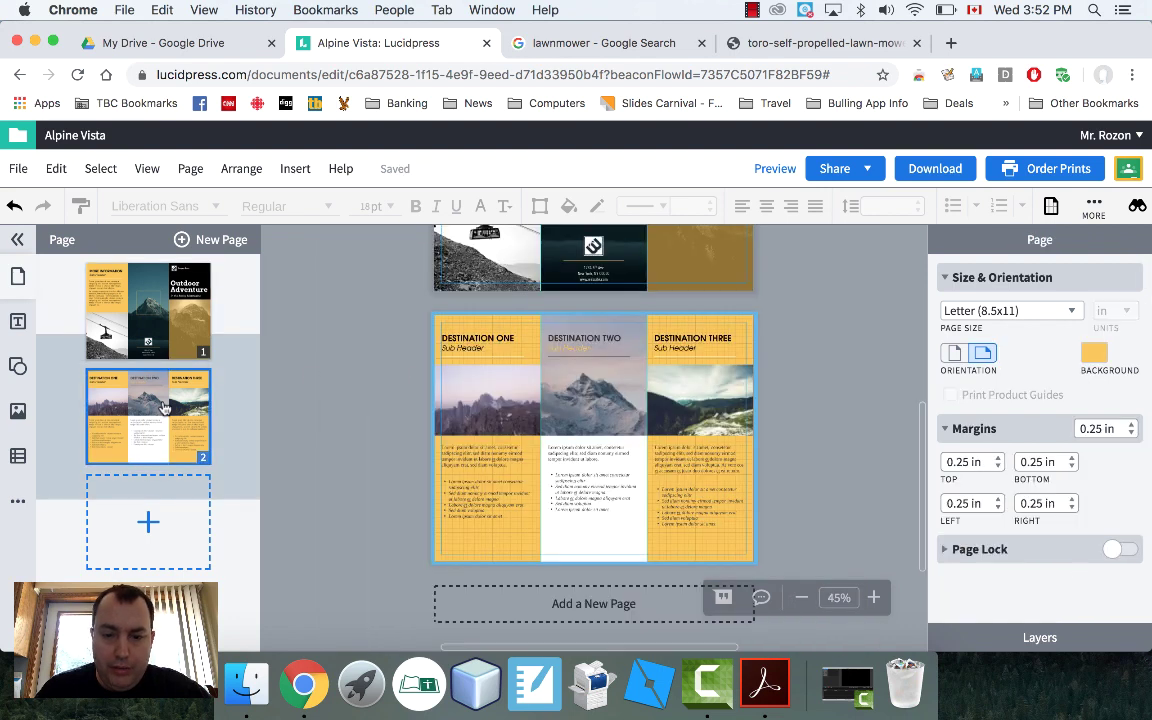
pyautogui.click(152, 290)
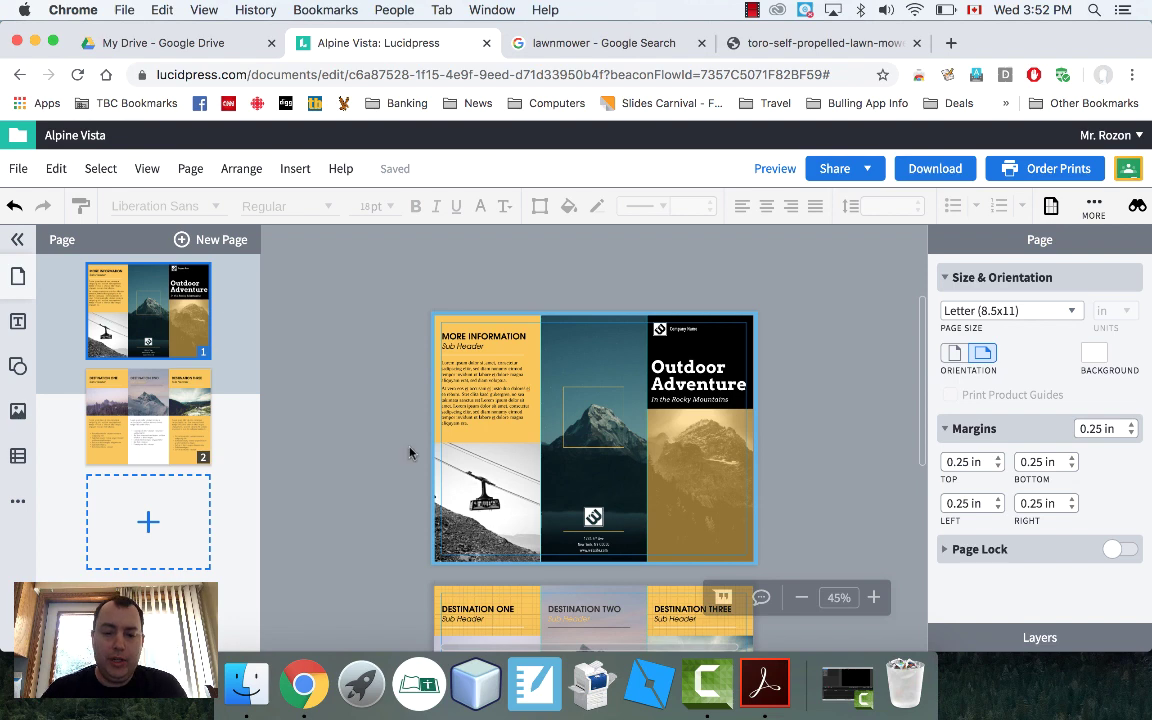
# Examine how the three panels on the brochure's outside page correspond to the three destination panels on its inside page.
pyautogui.scroll(-2, 406, 448)
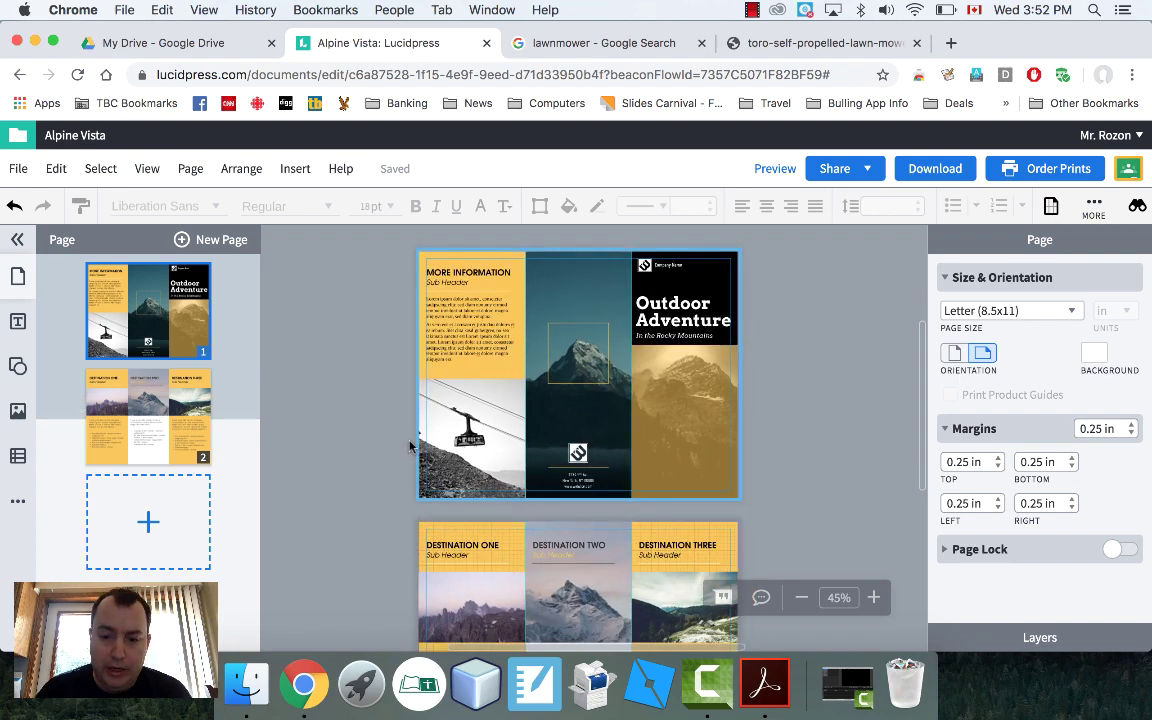
pyautogui.scroll(-1, 410, 446)
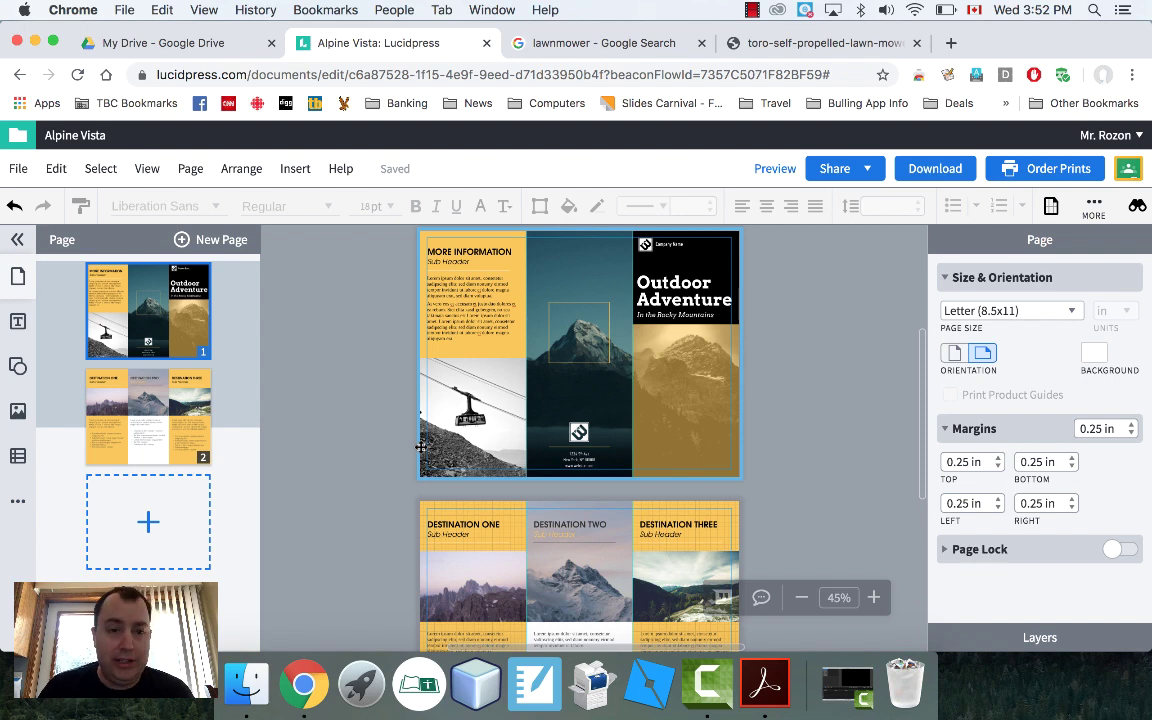
pyautogui.scroll(-2, 479, 422)
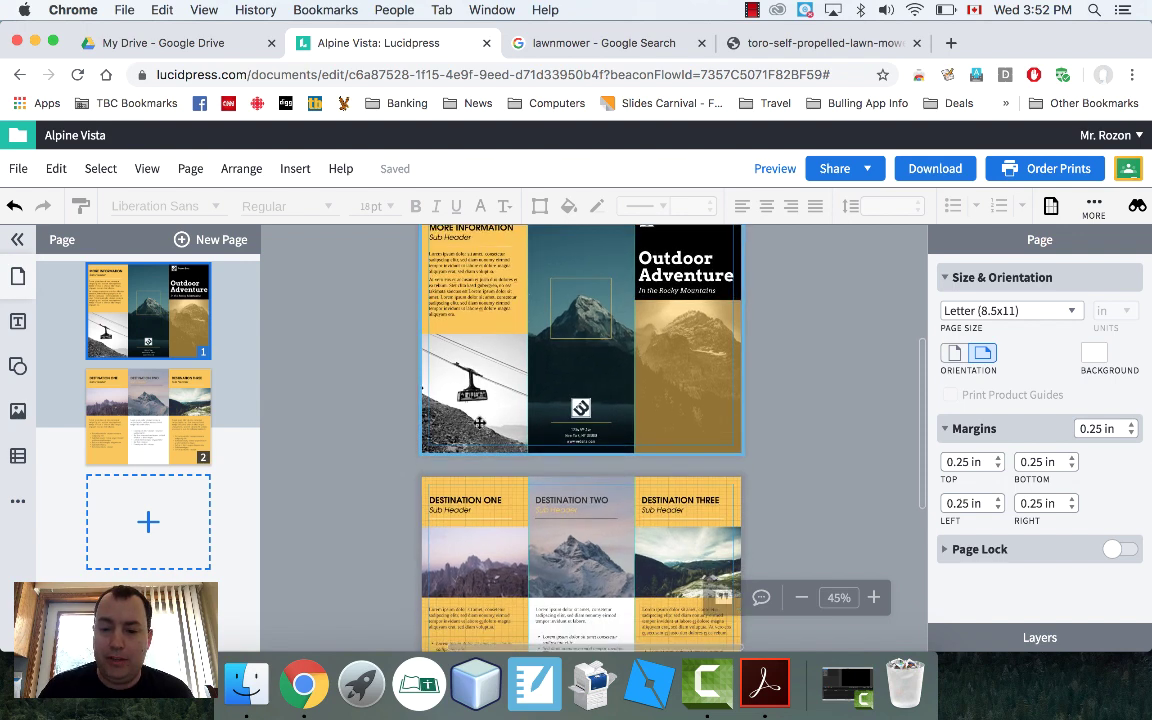
pyautogui.scroll(2, 479, 422)
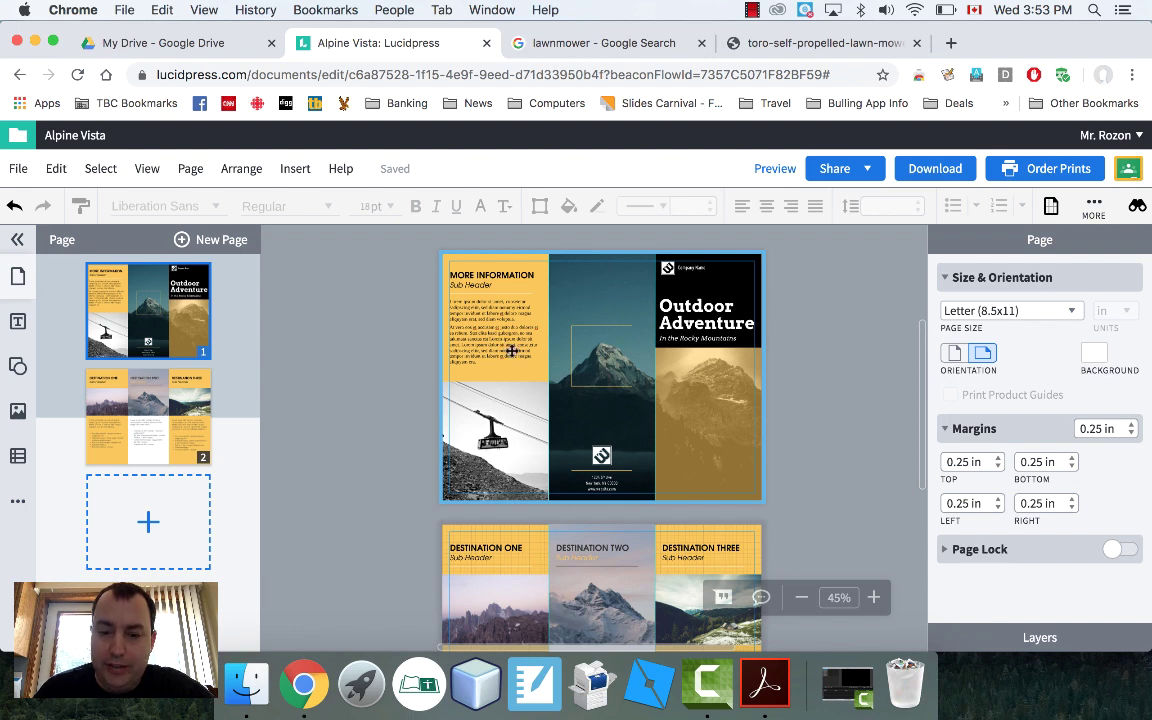
pyautogui.scroll(-2, 510, 468)
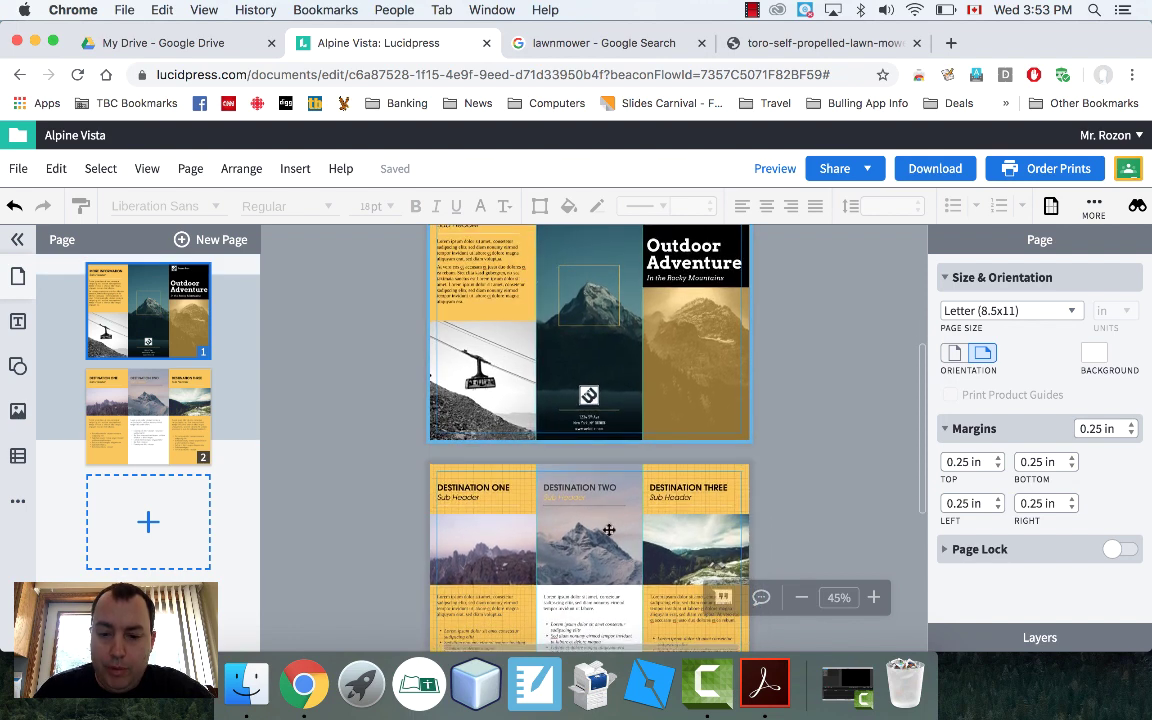
pyautogui.scroll(-3, 575, 513)
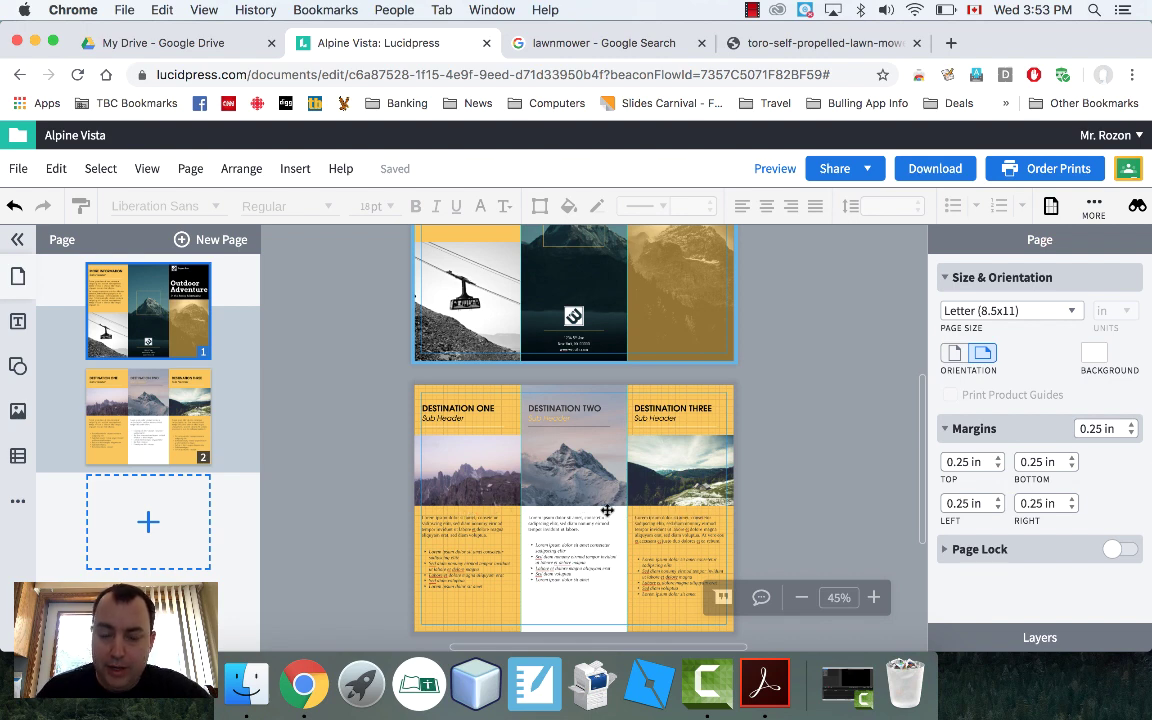
pyautogui.scroll(5, 460, 440)
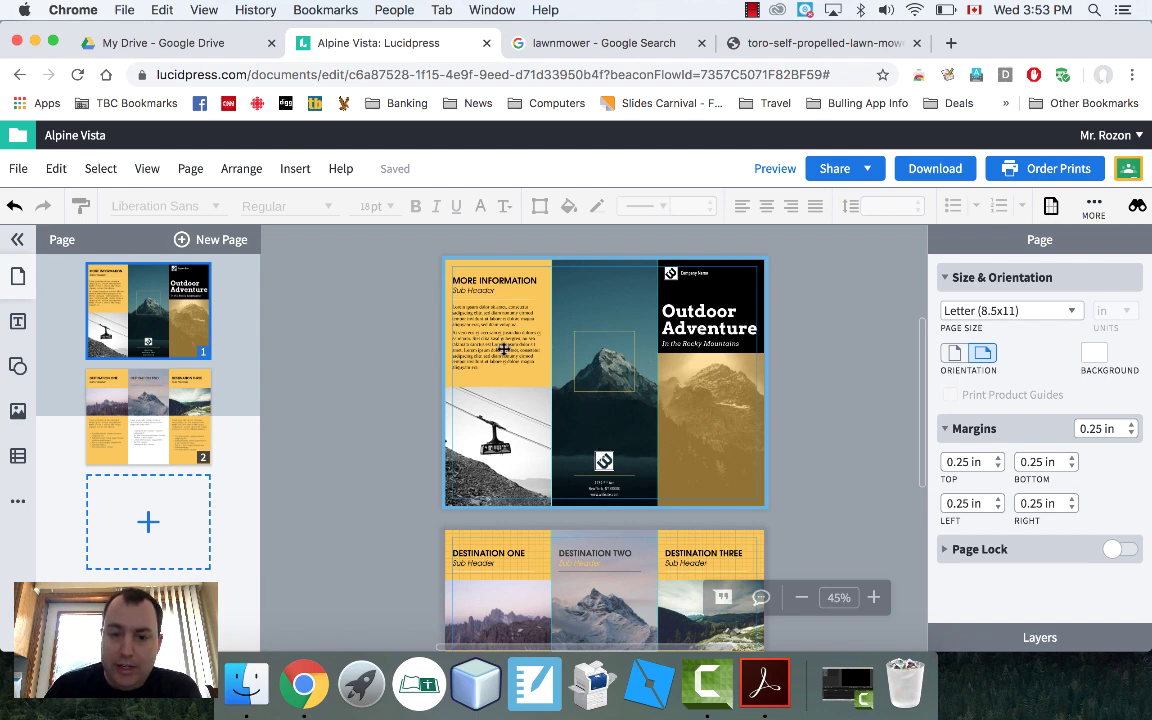
pyautogui.scroll(-2, 458, 420)
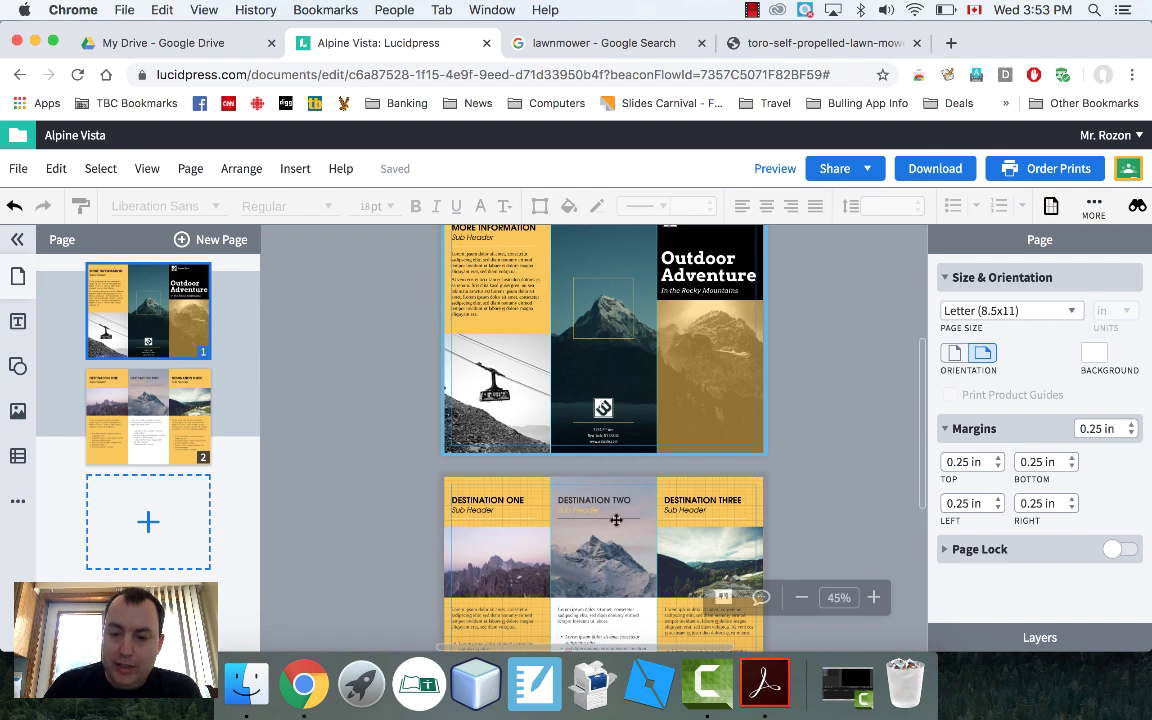
pyautogui.scroll(2, 710, 373)
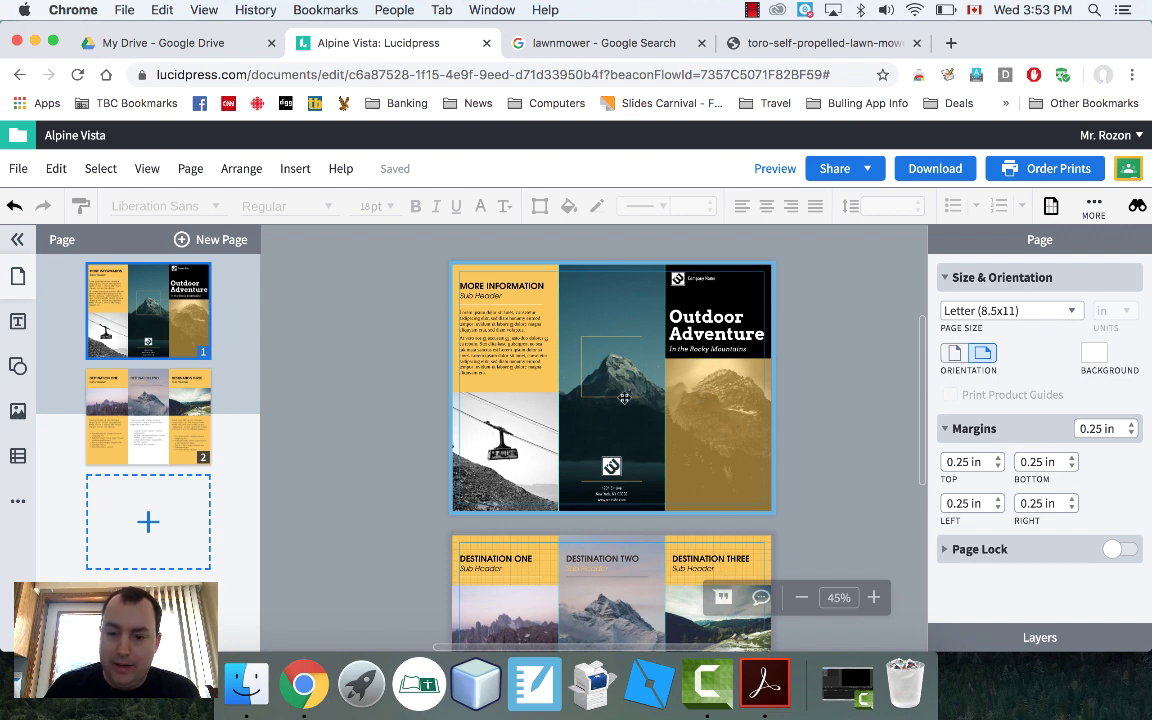
pyautogui.scroll(-2, 593, 455)
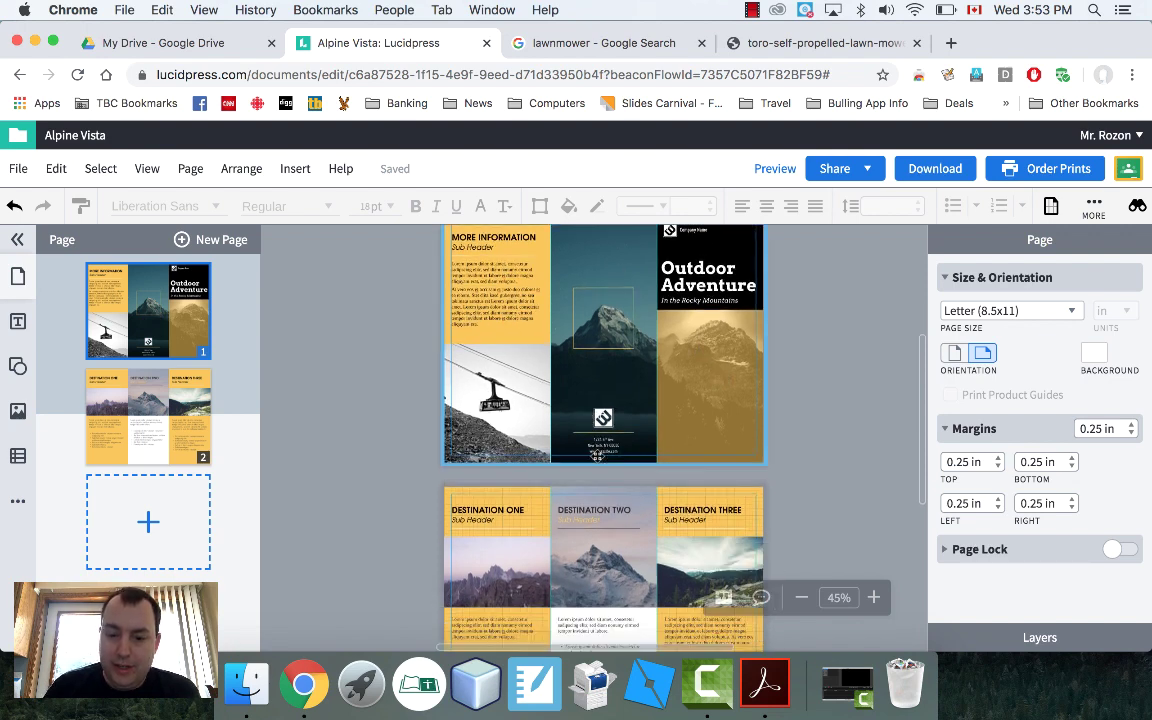
pyautogui.scroll(-3, 640, 542)
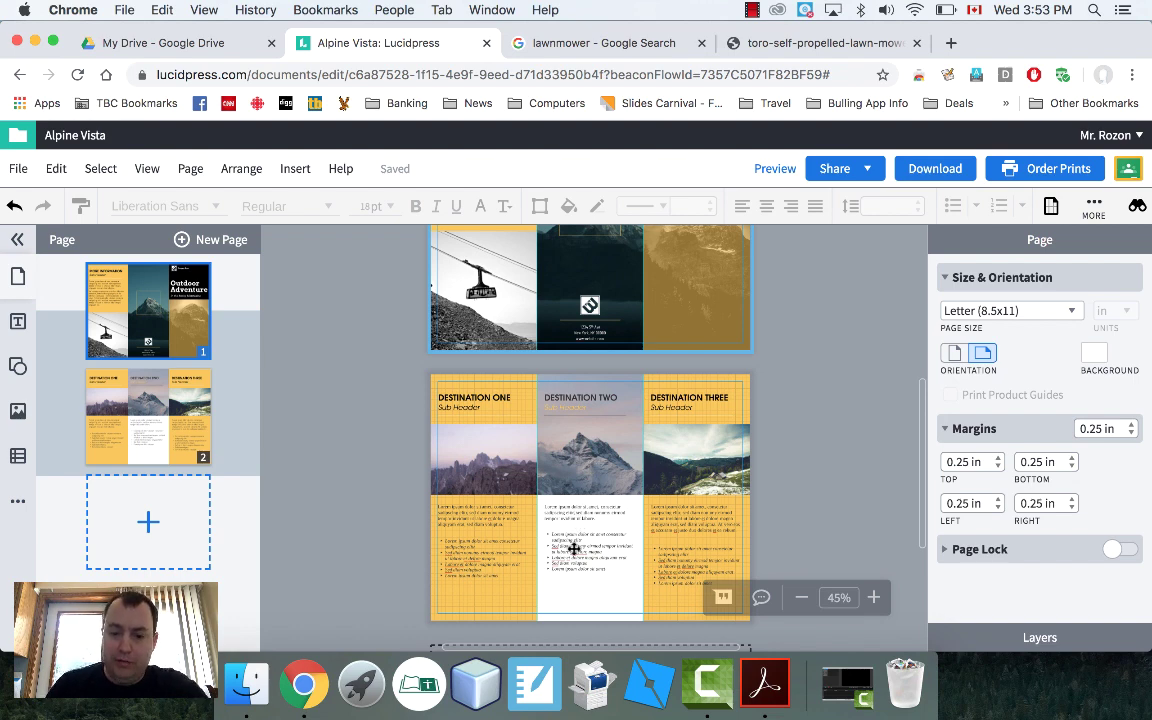
pyautogui.scroll(4, 573, 548)
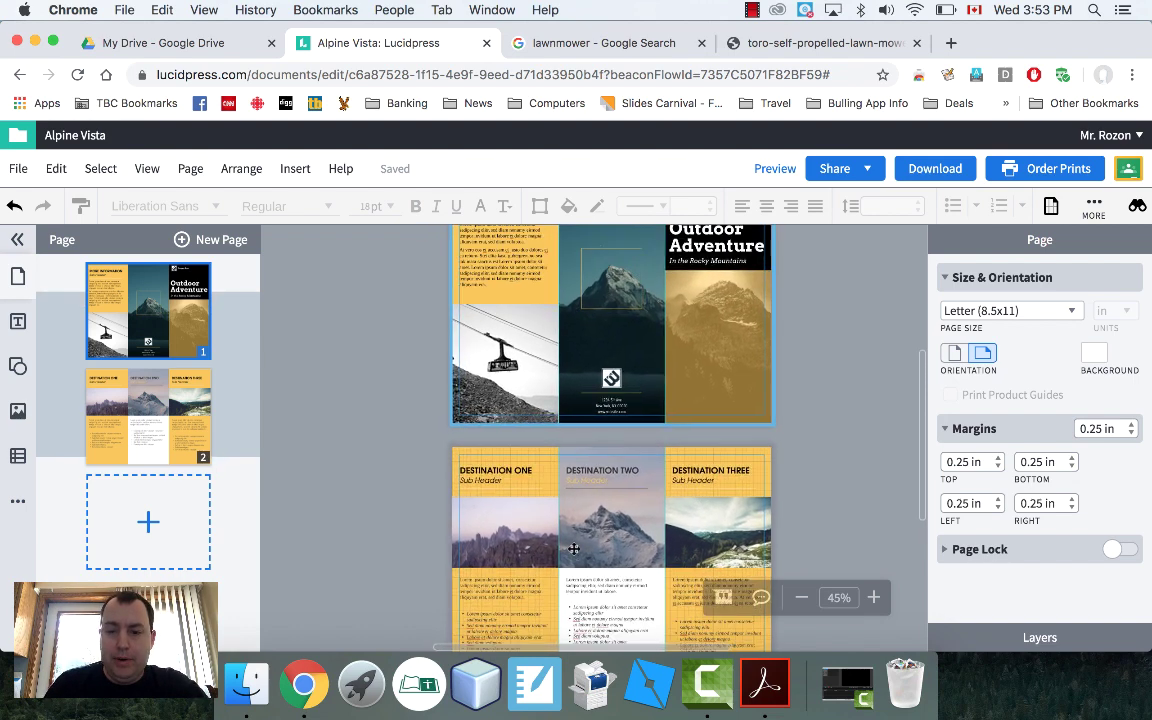
pyautogui.scroll(3, 573, 548)
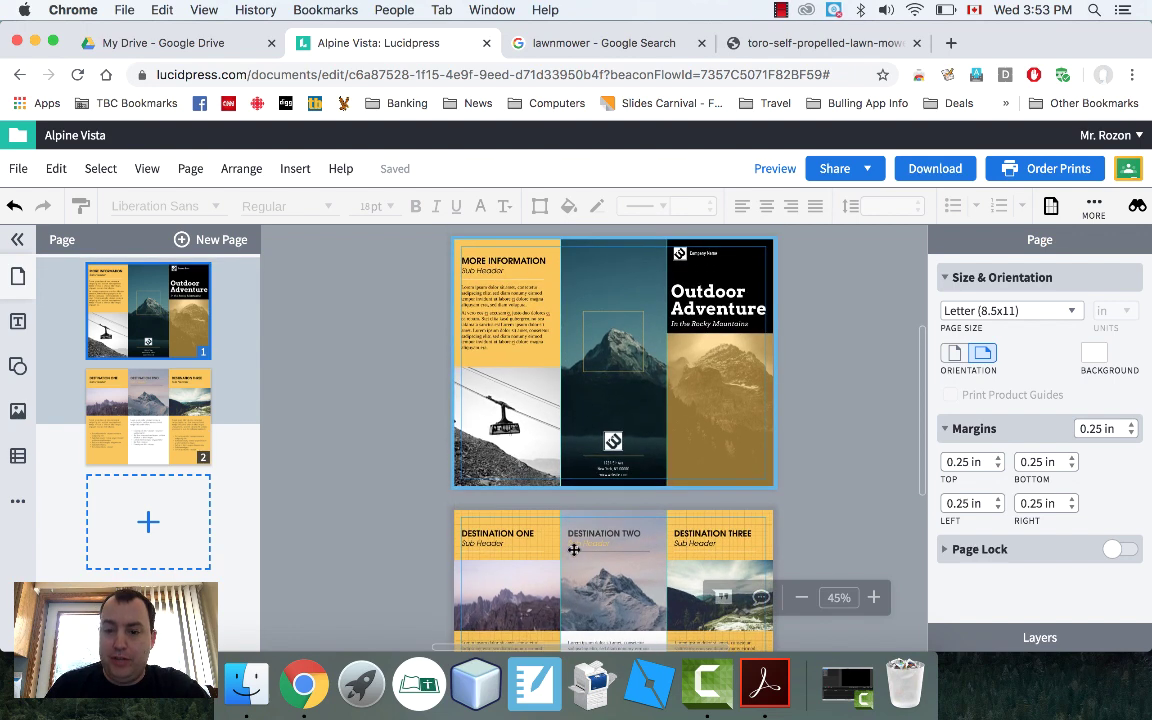